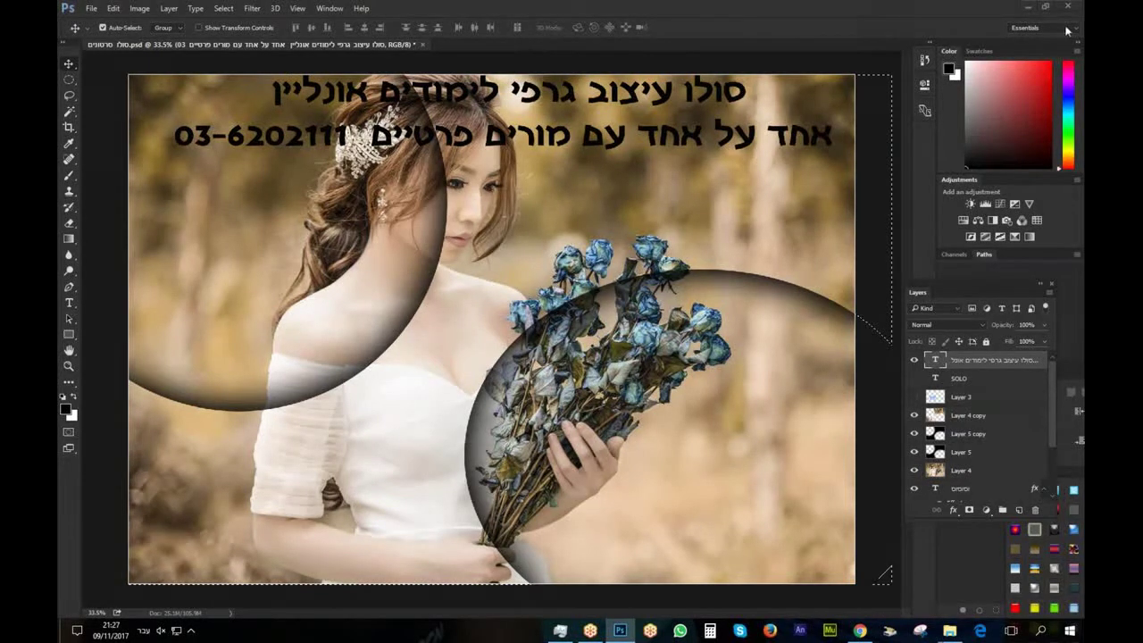
Hide the Hebrew heading text layer and remove Layer 4 copy, Layer 5 copy and Layer 5 from the old effect
left_click(913, 360)
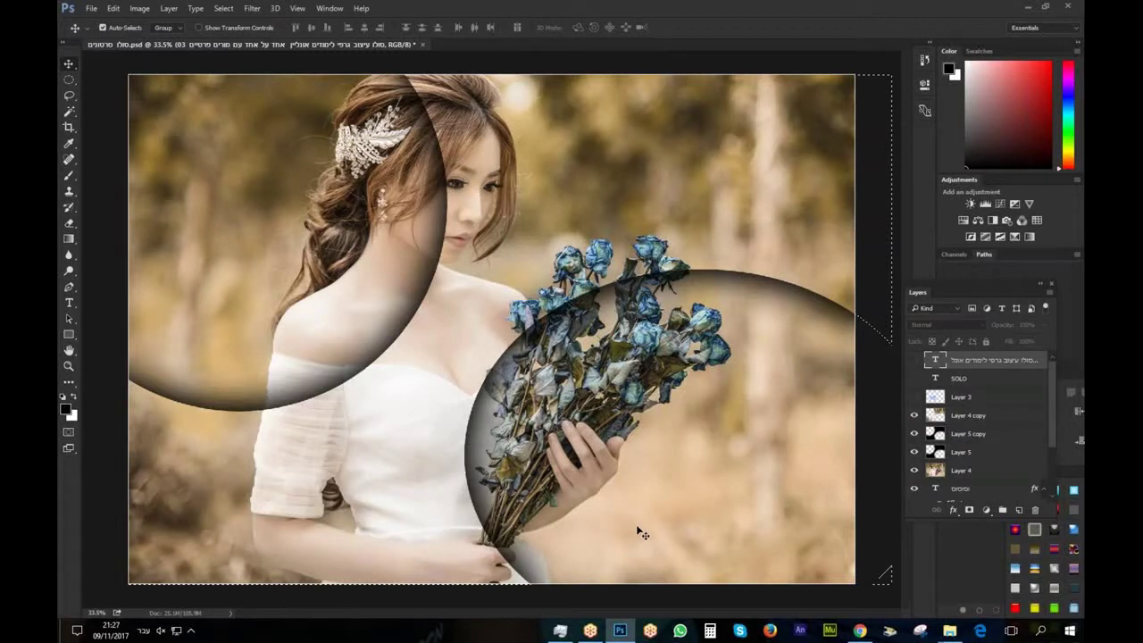
left_click(913, 417)
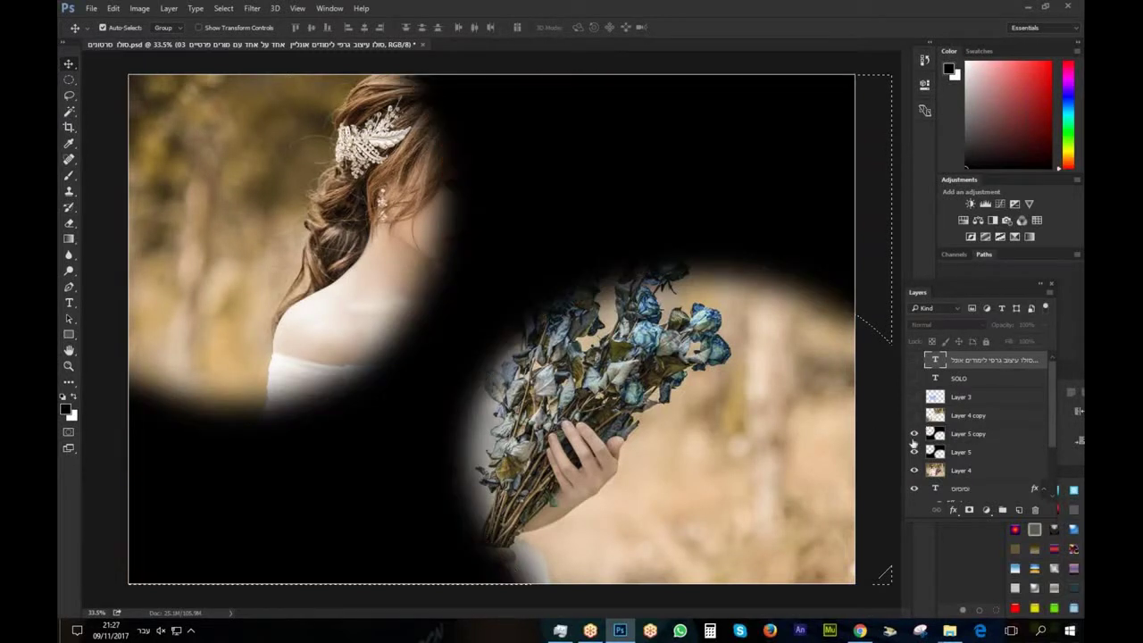
left_click(913, 434)
left_click(913, 452)
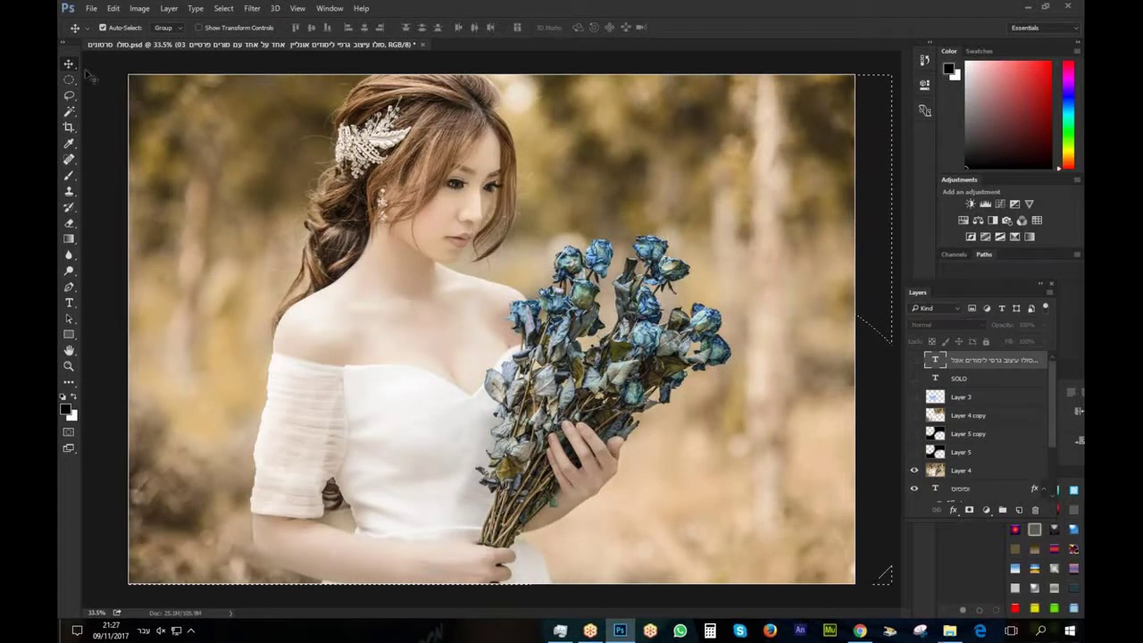
left_click(974, 416)
key("ctrl+e")
key("ctrl+e")
key("ctrl+e")
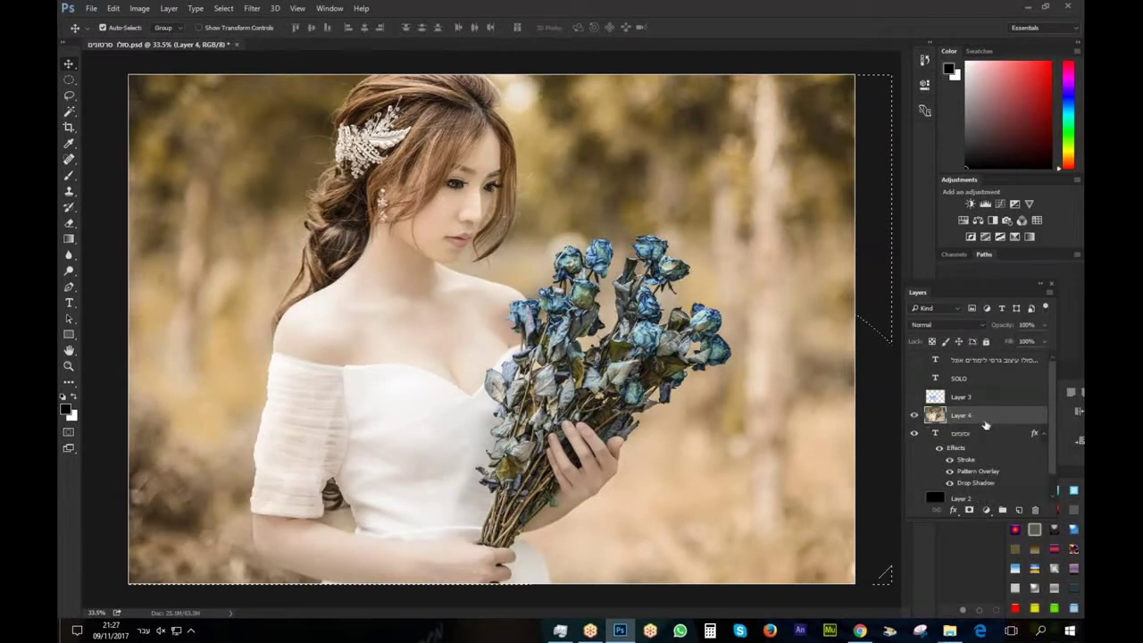
Rename the photo layer, Layer 4, as 1
left_click(914, 415)
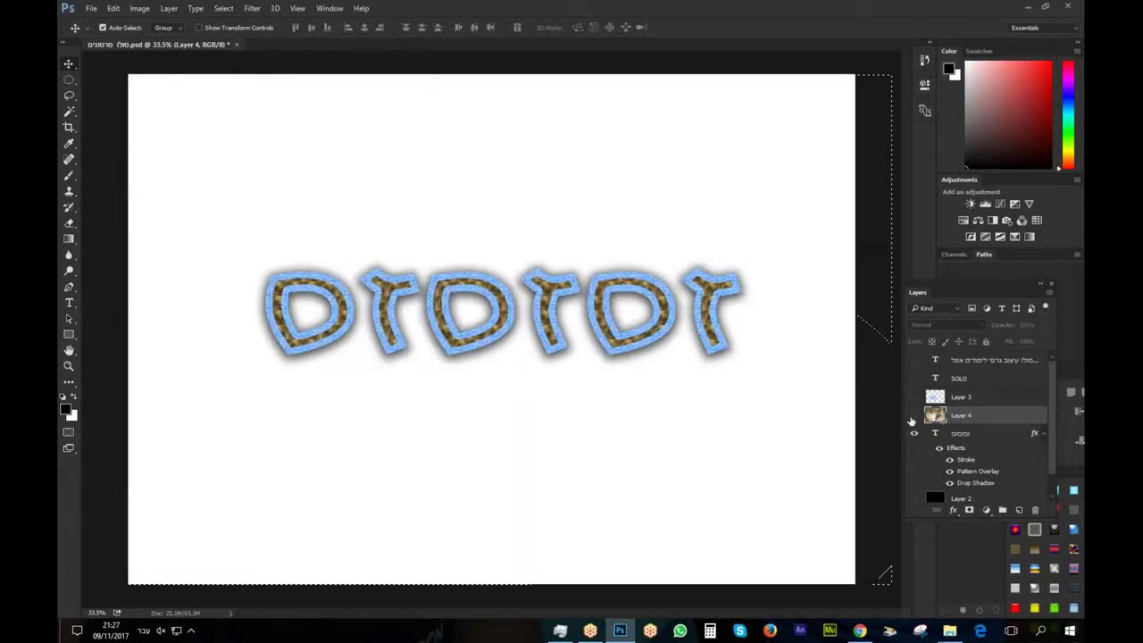
left_click(914, 415)
double_click(961, 415)
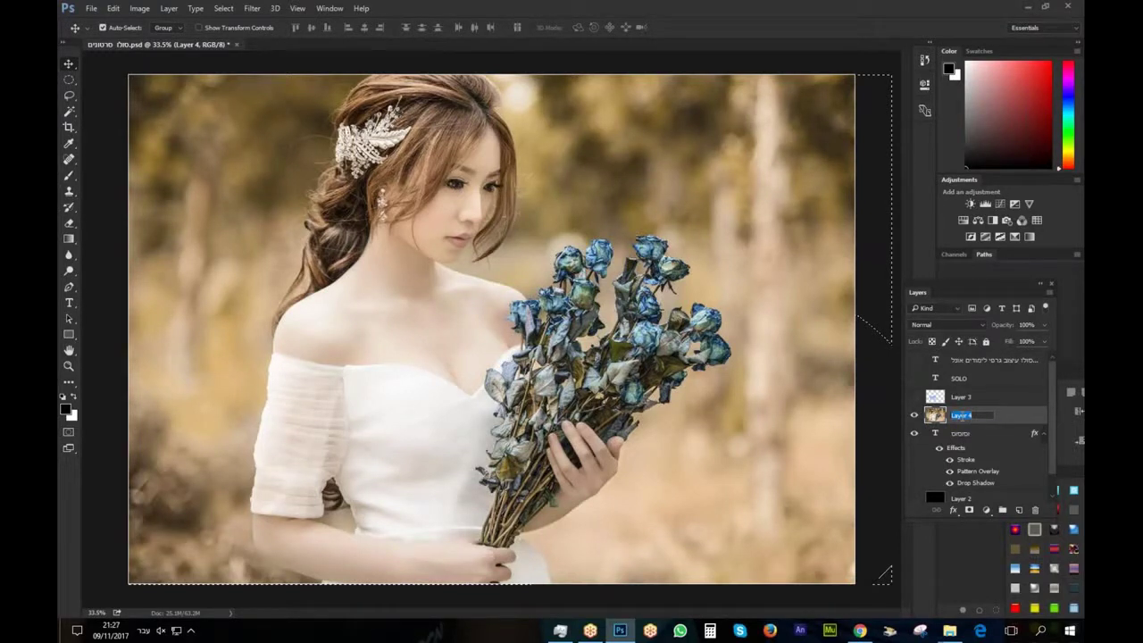
key("BackSpace")
key("Return")
Duplicate layer 1, rename the copy as 2, and hide layer 1
left_click_drag(961, 417, 1019, 510)
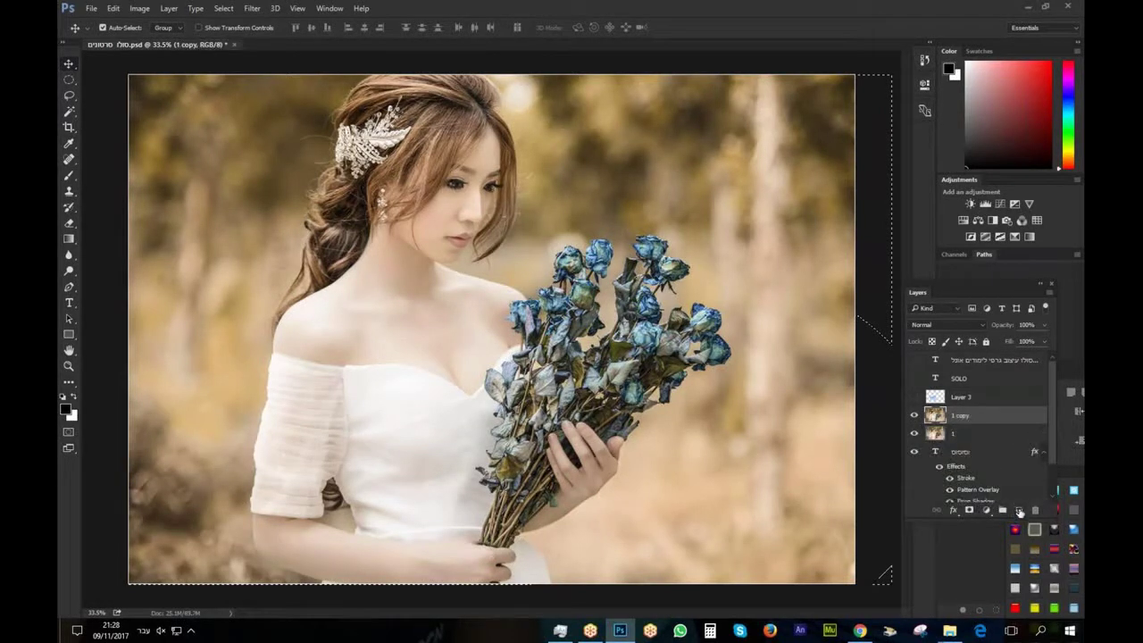
double_click(959, 416)
type("2")
key("Return")
left_click(914, 434)
Clear the old selection, delete a circular area over the photo's upper-left corner from layer 2, and hide the patterned text layer
key("ctrl+d")
key("ctrl+minus")
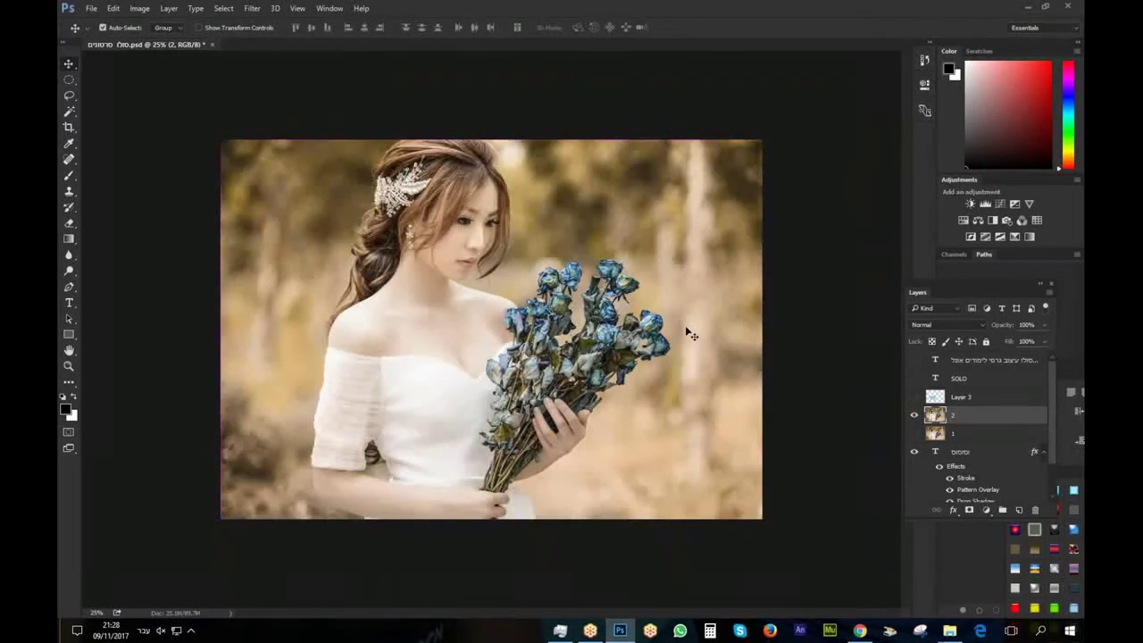
left_click(71, 81)
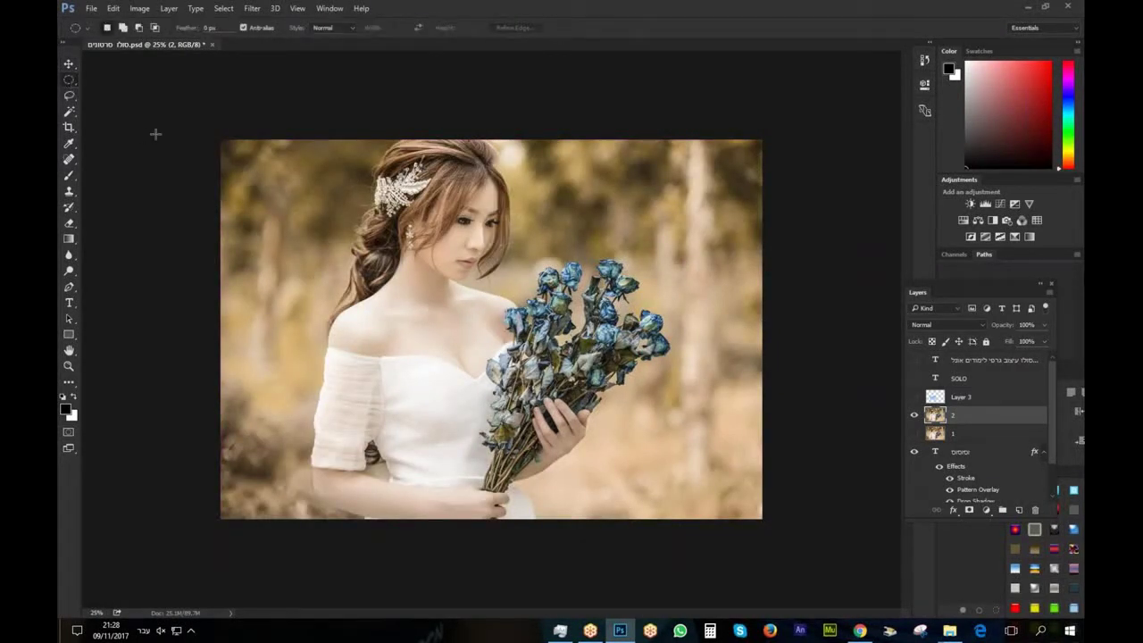
left_click_drag(171, 107, 435, 368)
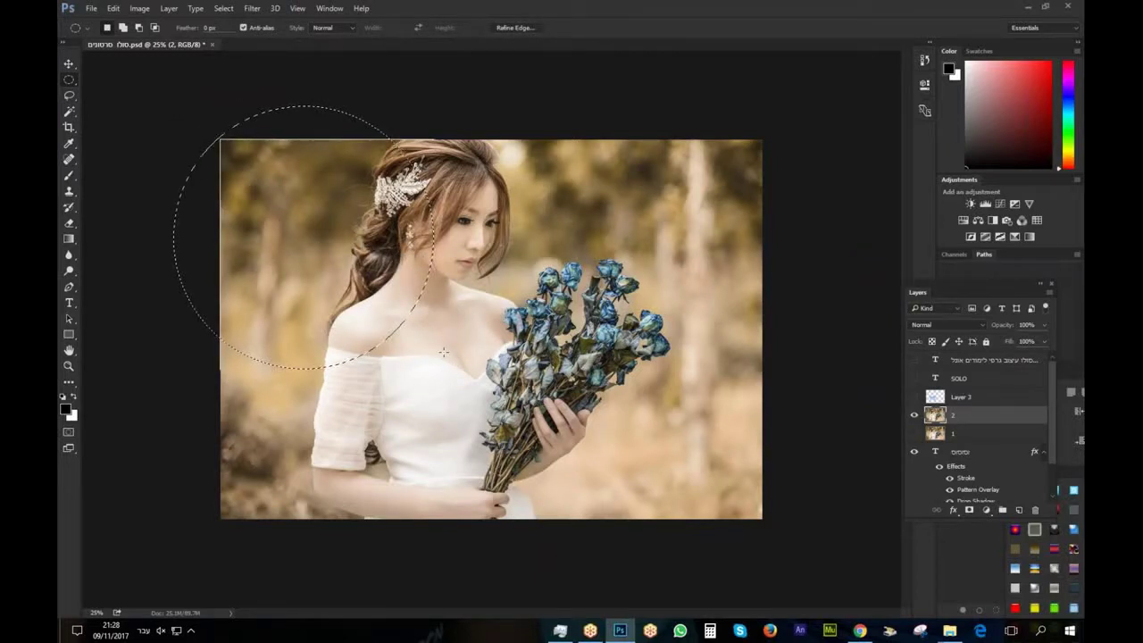
key("Delete")
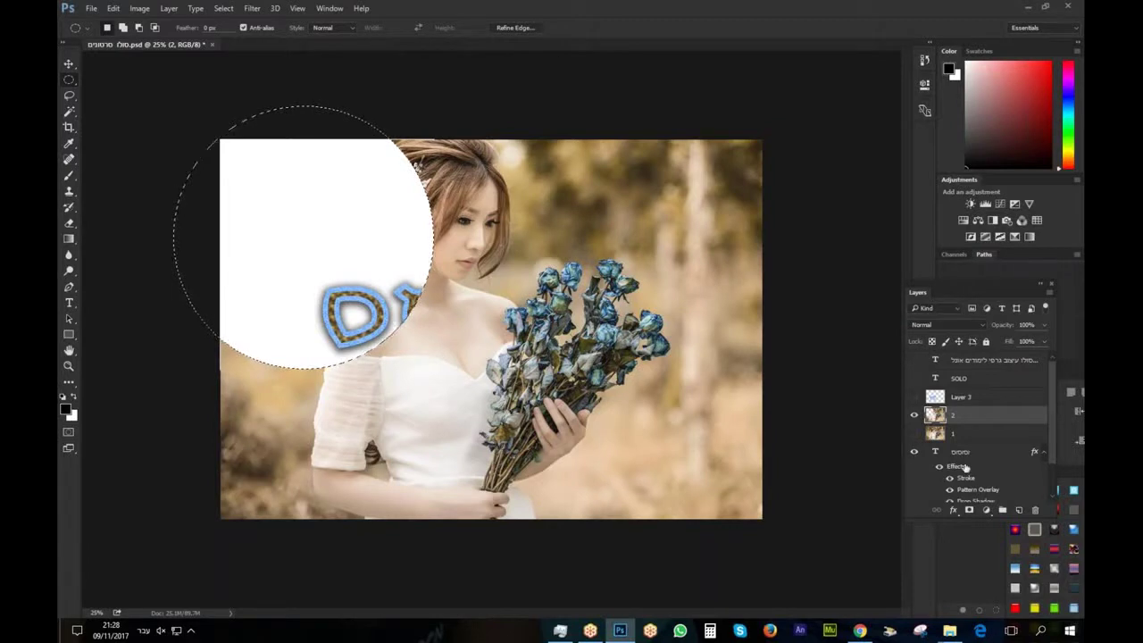
left_click(912, 453)
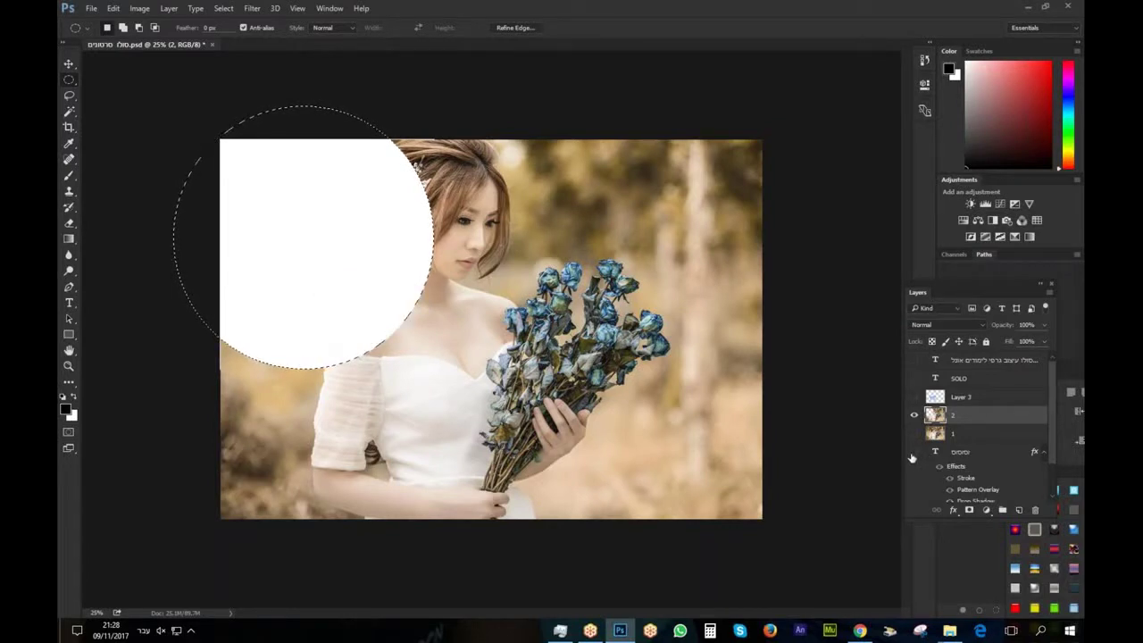
Delete a large elliptical area over the photo's lower-right corner from layer 2
right_click(69, 80)
left_click(129, 91)
left_click_drag(821, 540, 507, 302)
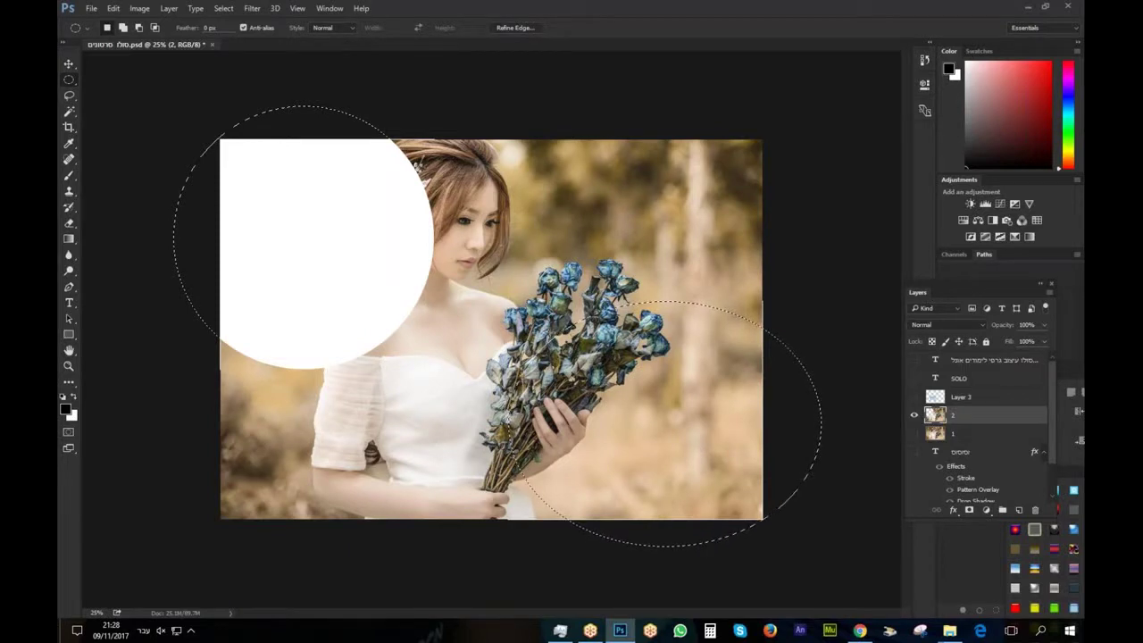
key("ctrl+BackSpace")
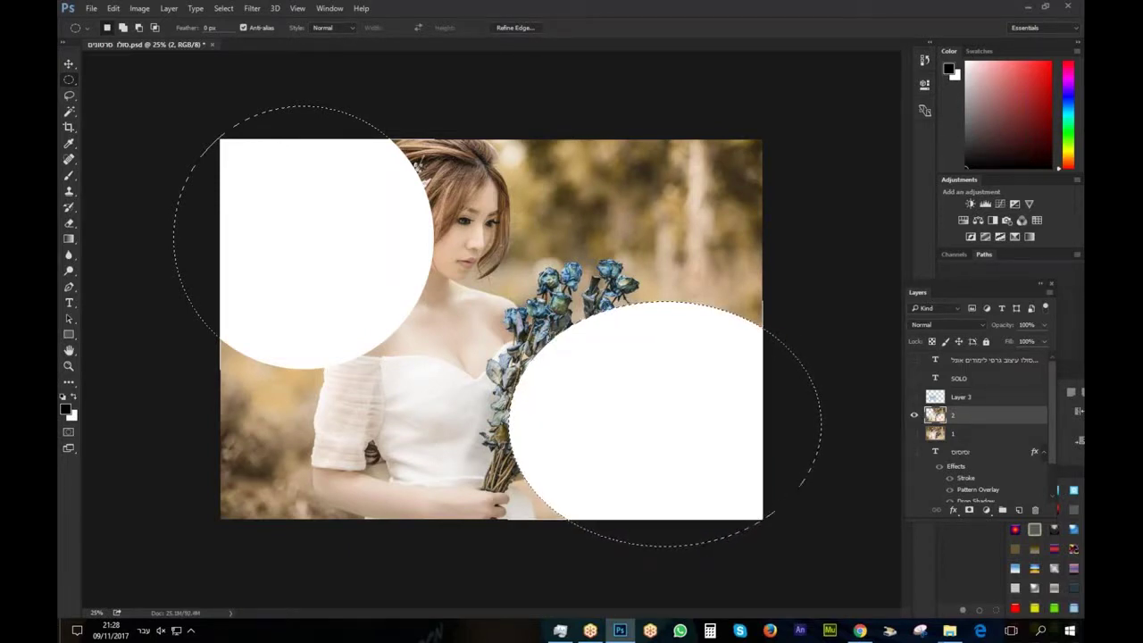
Load the remaining pixels of layer 2 as a selection and feather it by 65 pixels
left_click(935, 416)
left_click(934, 415, "ctrl+shift")
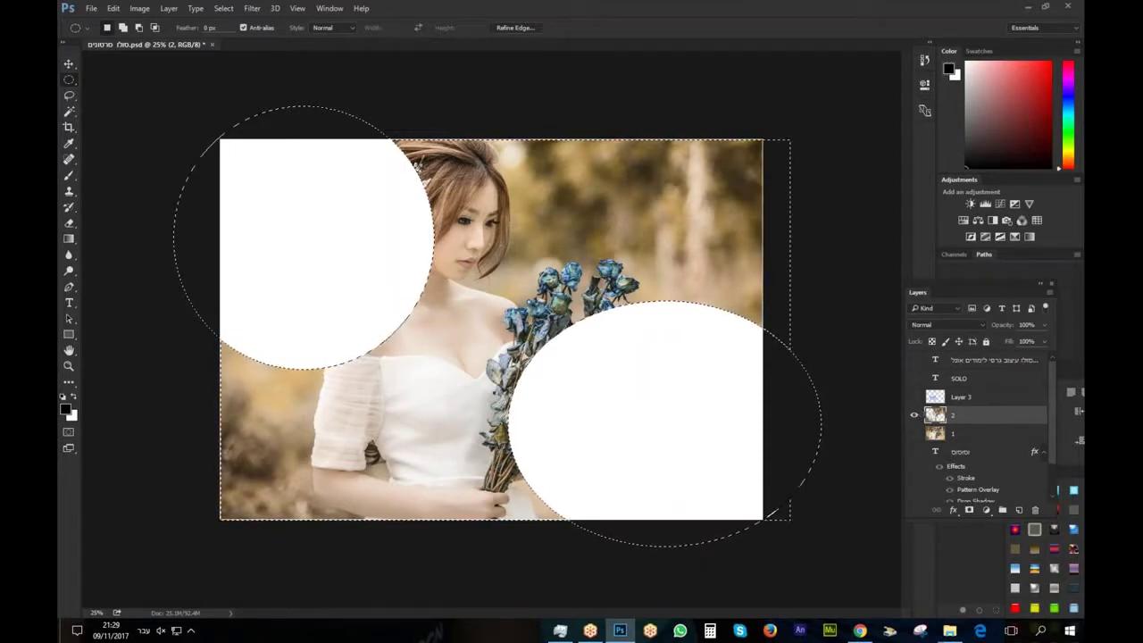
right_click(566, 197)
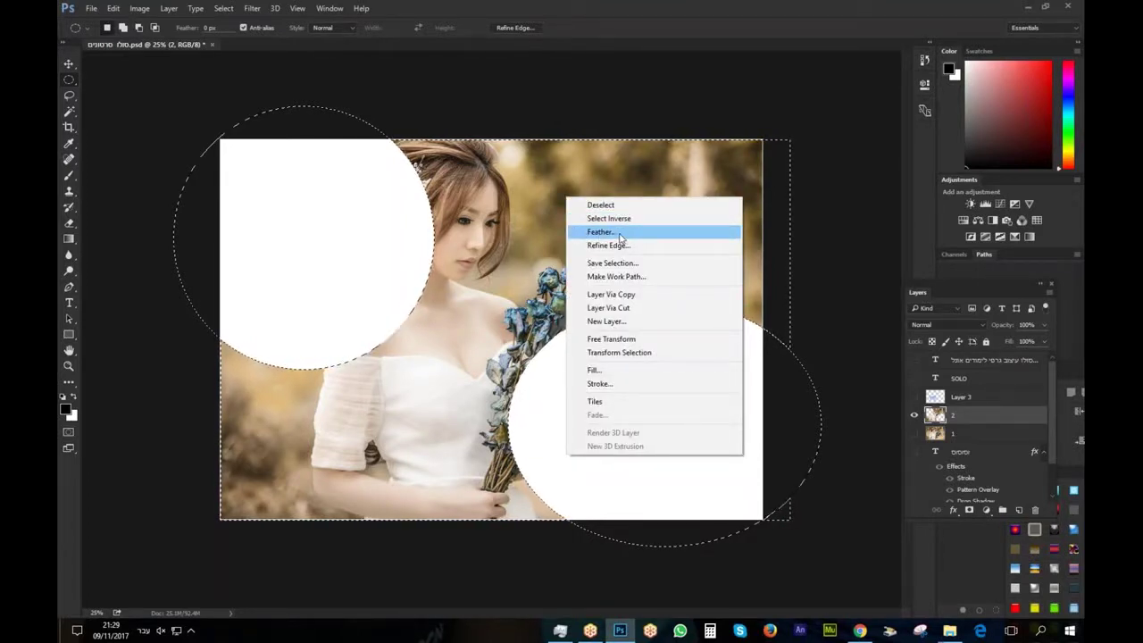
left_click(224, 9)
left_click(224, 9)
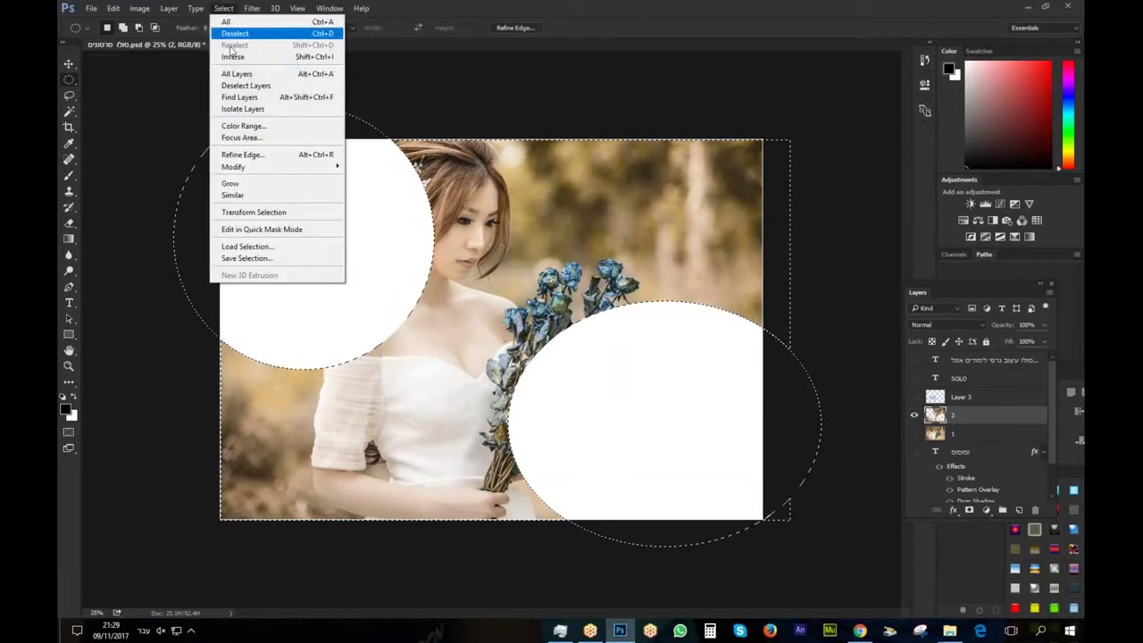
mouse_move(296, 165)
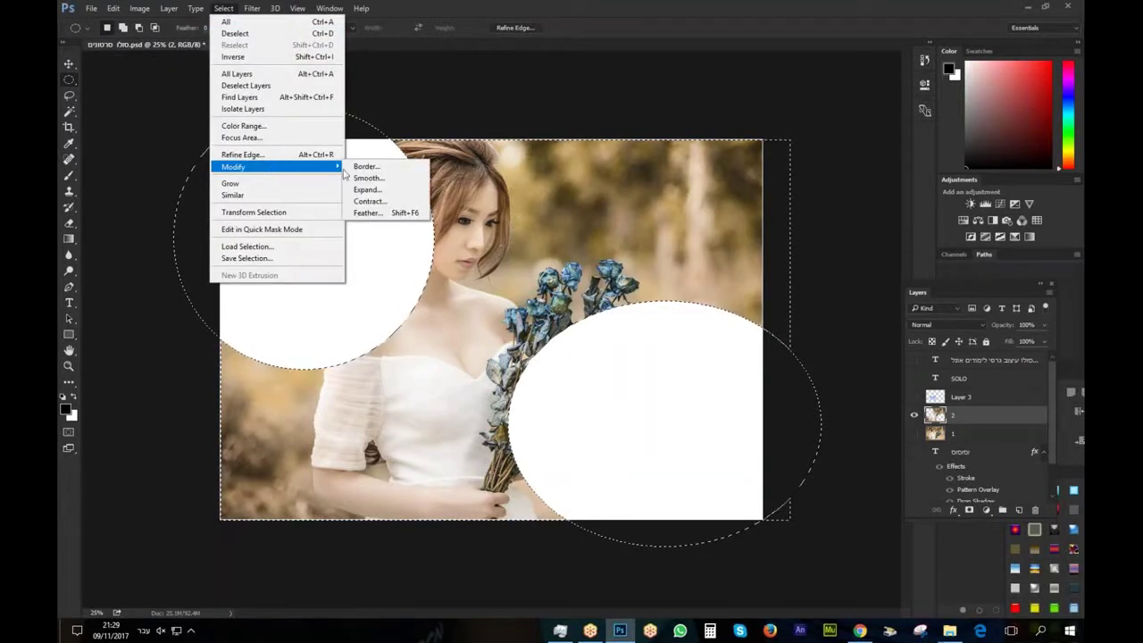
left_click(401, 215)
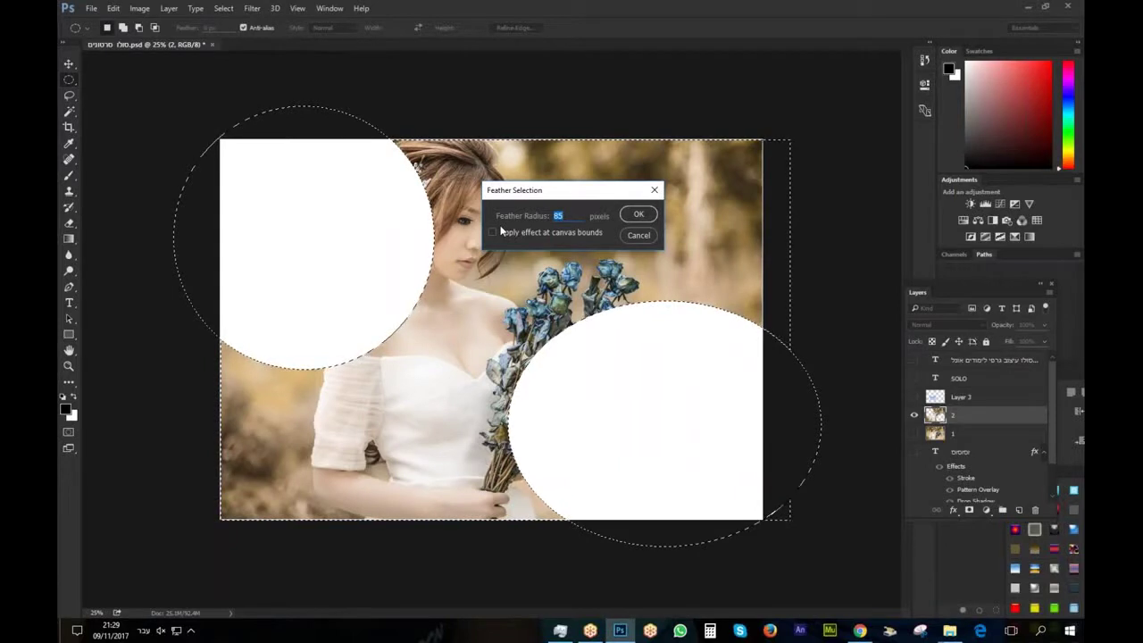
left_click(639, 214)
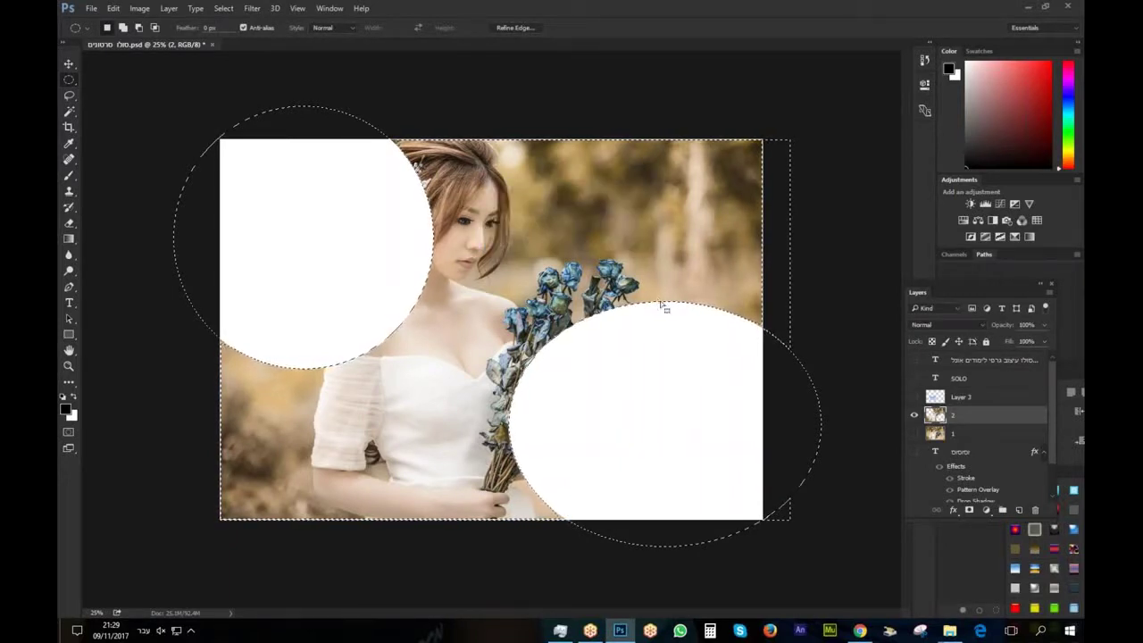
Create a new layer above layer 2 and name it הצללה
left_click(1019, 510)
double_click(960, 415)
type("הצללה")
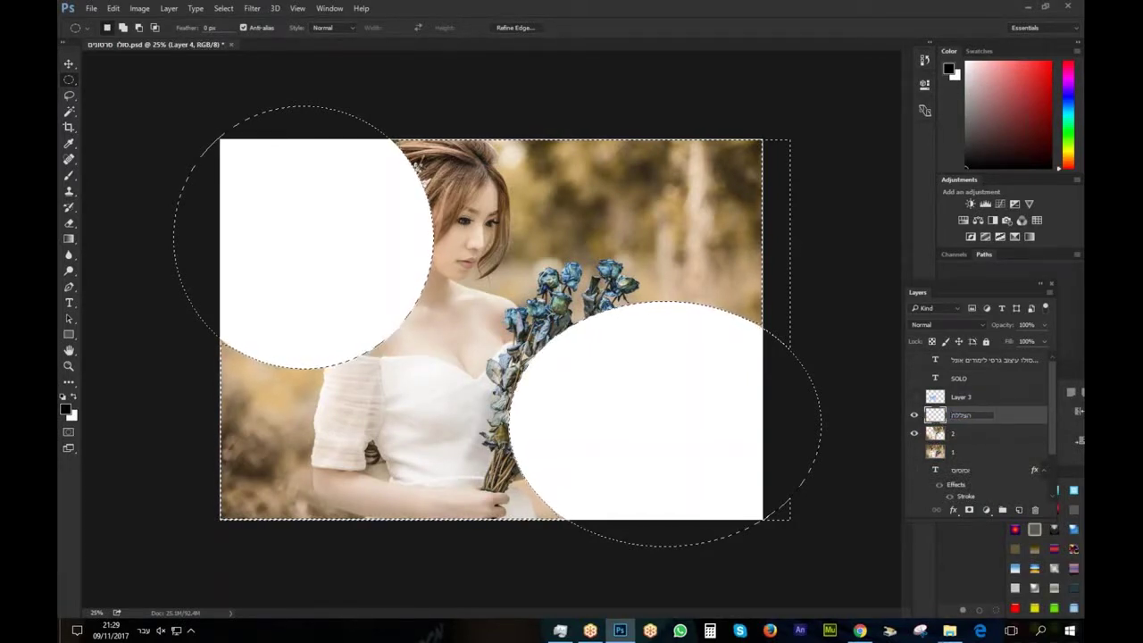
key("Return")
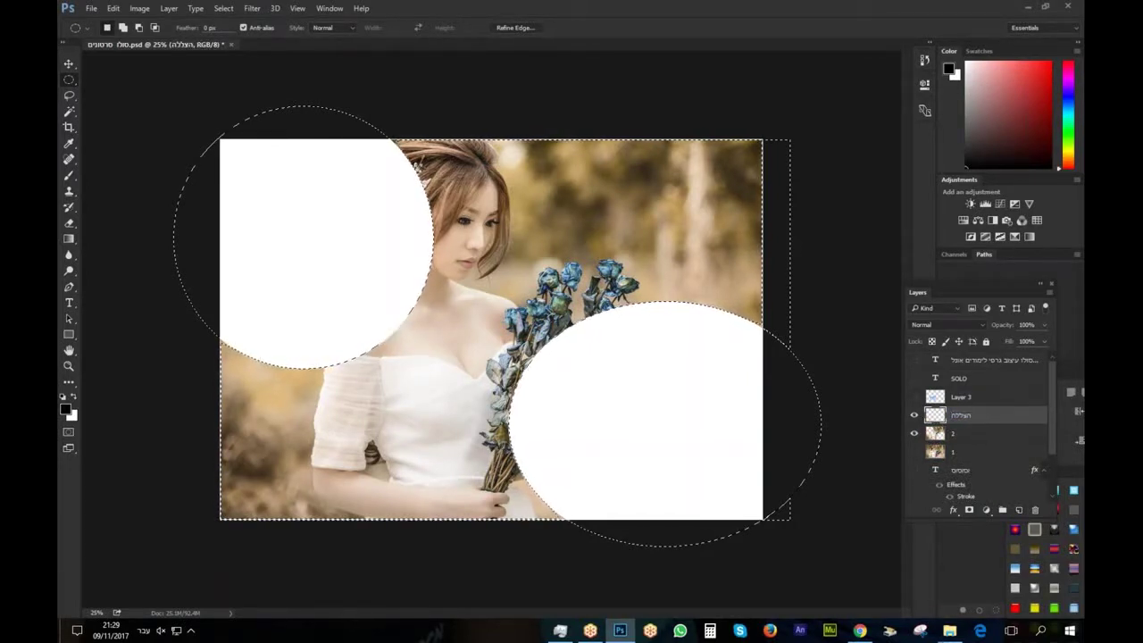
Fill the feathered selection on the הצללה layer with black in Normal mode at 100% opacity, and deselect
left_click(113, 8)
left_click(125, 184)
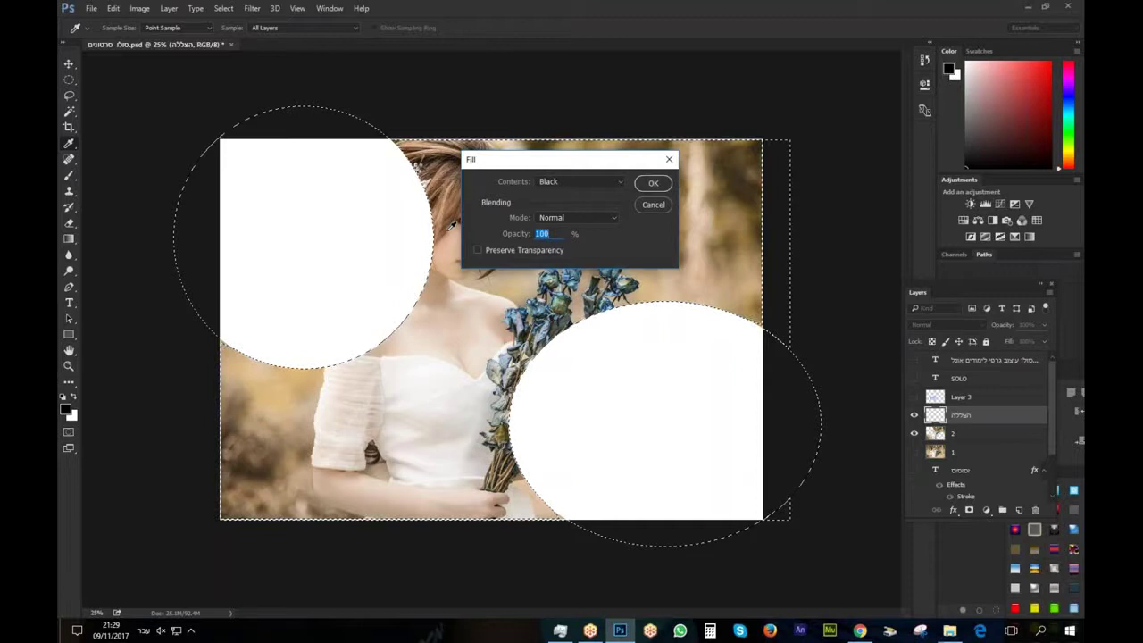
left_click(620, 181)
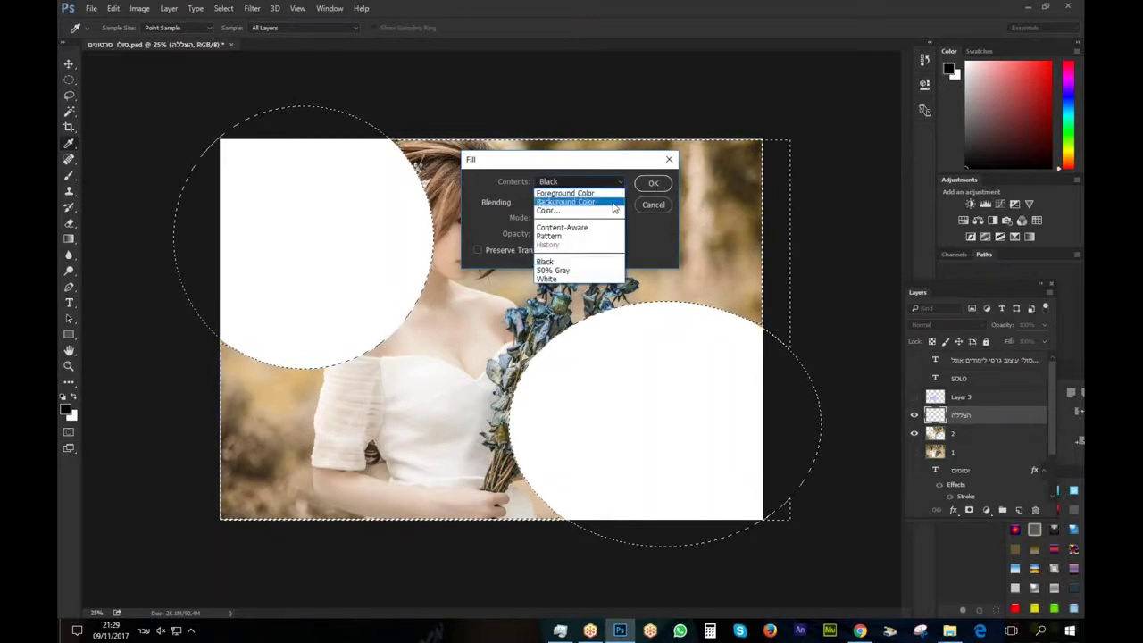
left_click(572, 261)
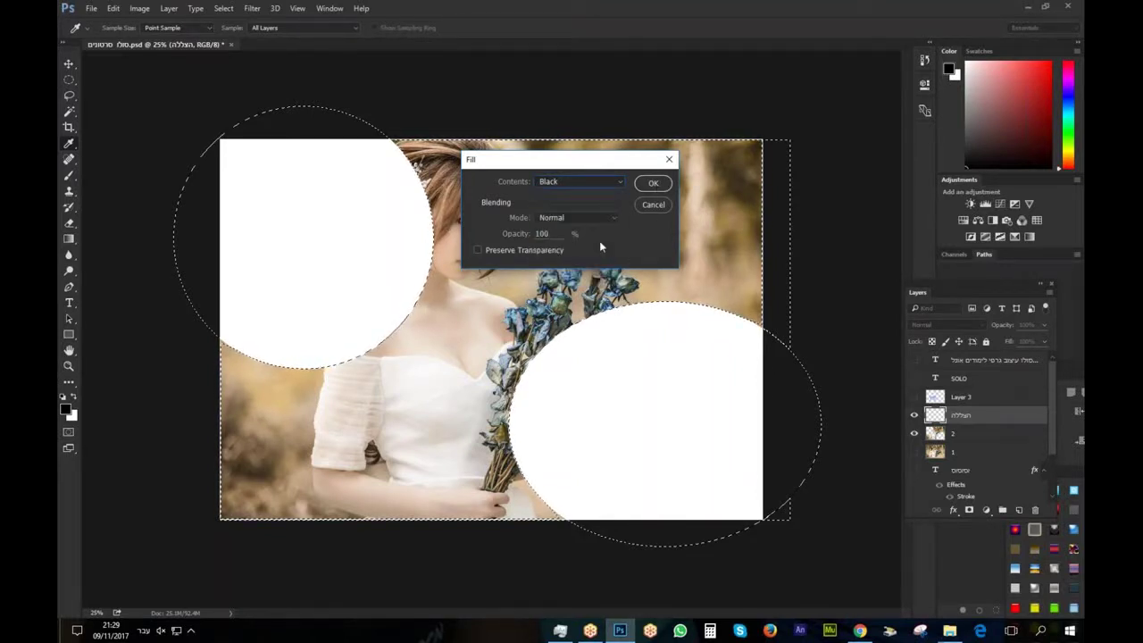
left_click(651, 184)
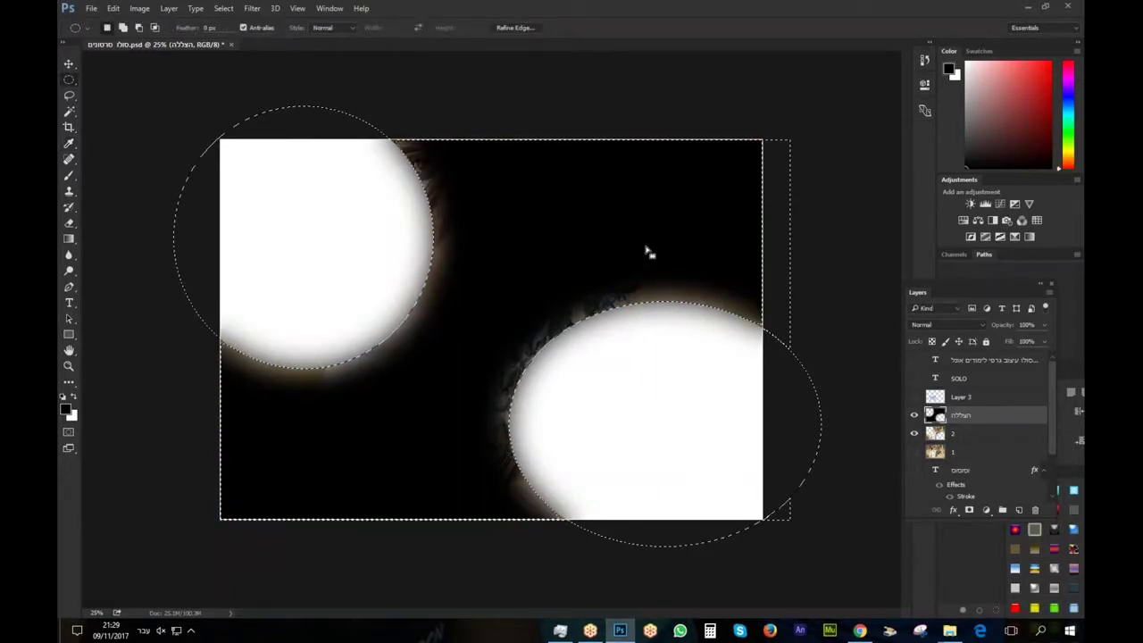
left_click(216, 10)
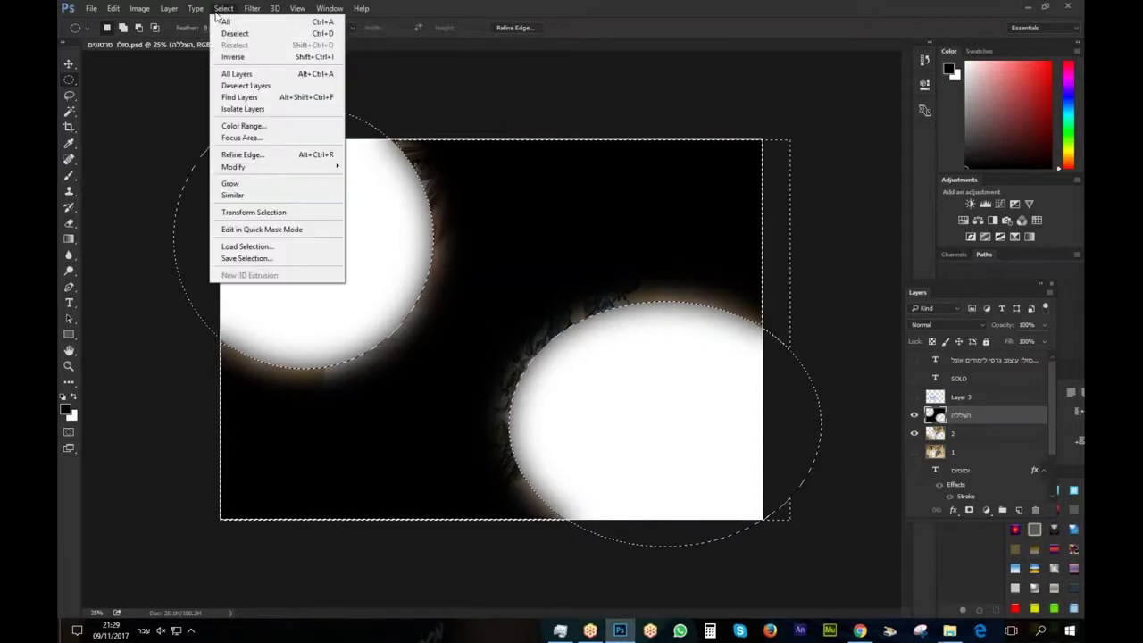
left_click(234, 33)
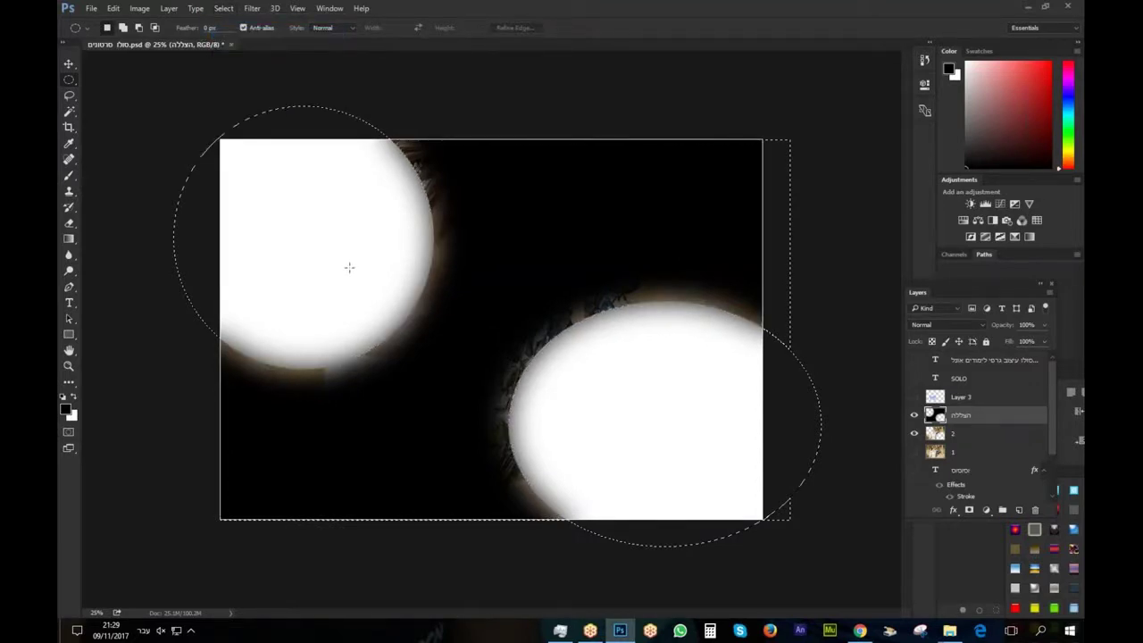
Move layer 2 above the הצללה layer and show layer 1 beneath them
left_click_drag(975, 439, 954, 416)
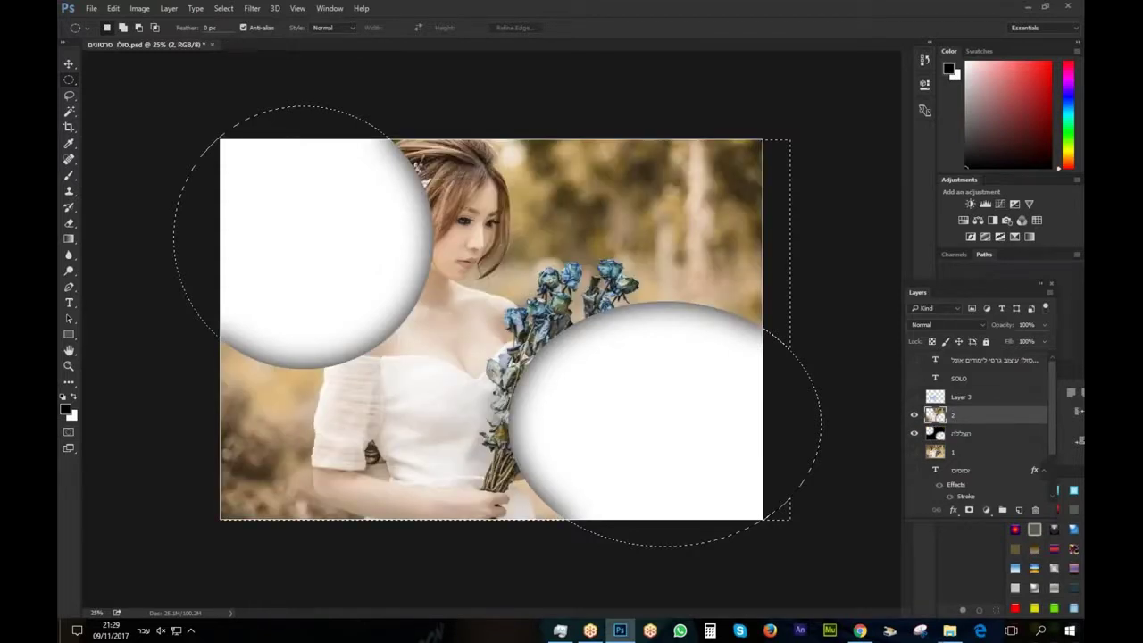
key("ctrl+0")
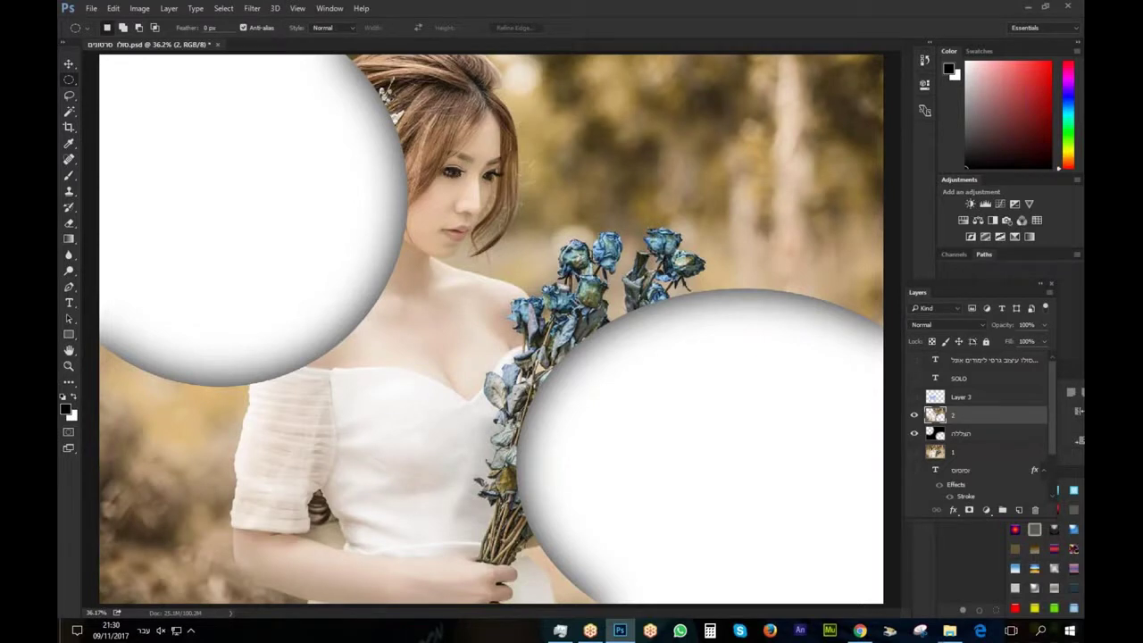
left_click(914, 453)
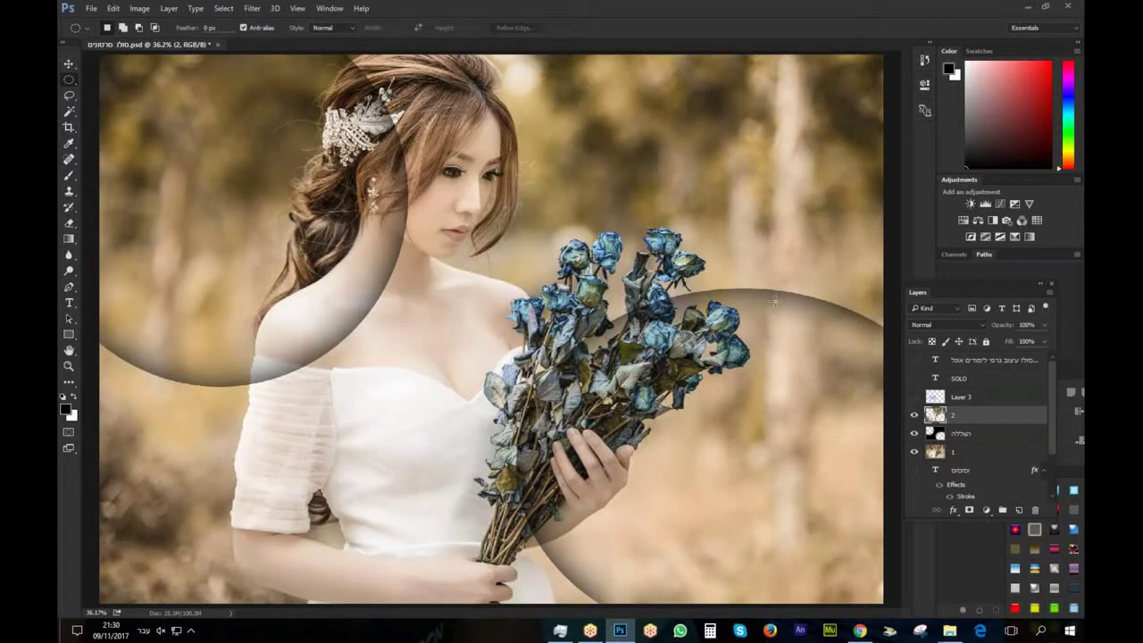
Duplicate the הצללה layer to strengthen the shadow, and try a second duplicate before deleting it
left_click(962, 435)
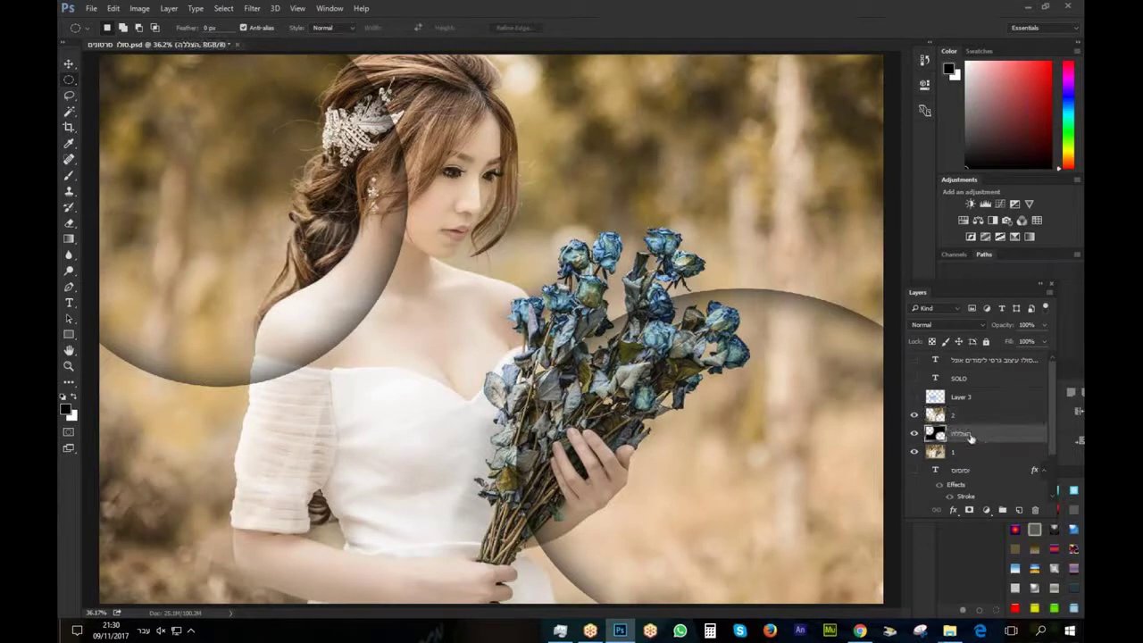
mouse_move(964, 434)
left_mouse_down()
mouse_move(991, 437)
mouse_move(1012, 460)
mouse_move(1018, 509)
left_mouse_up()
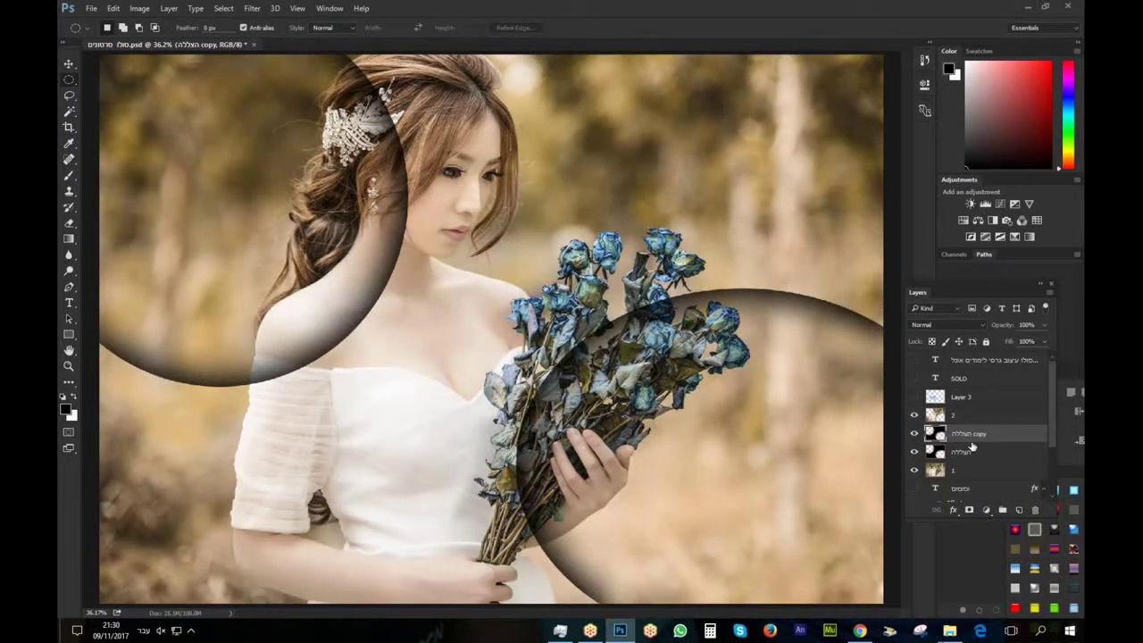
left_click_drag(972, 451, 1019, 507)
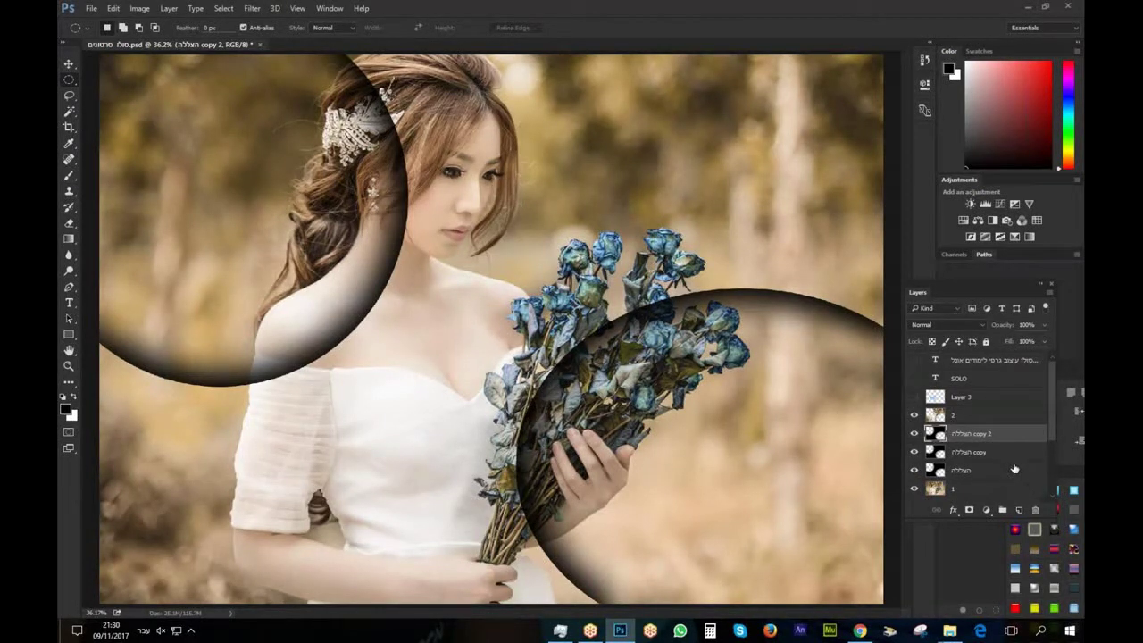
left_click_drag(986, 434, 1035, 509)
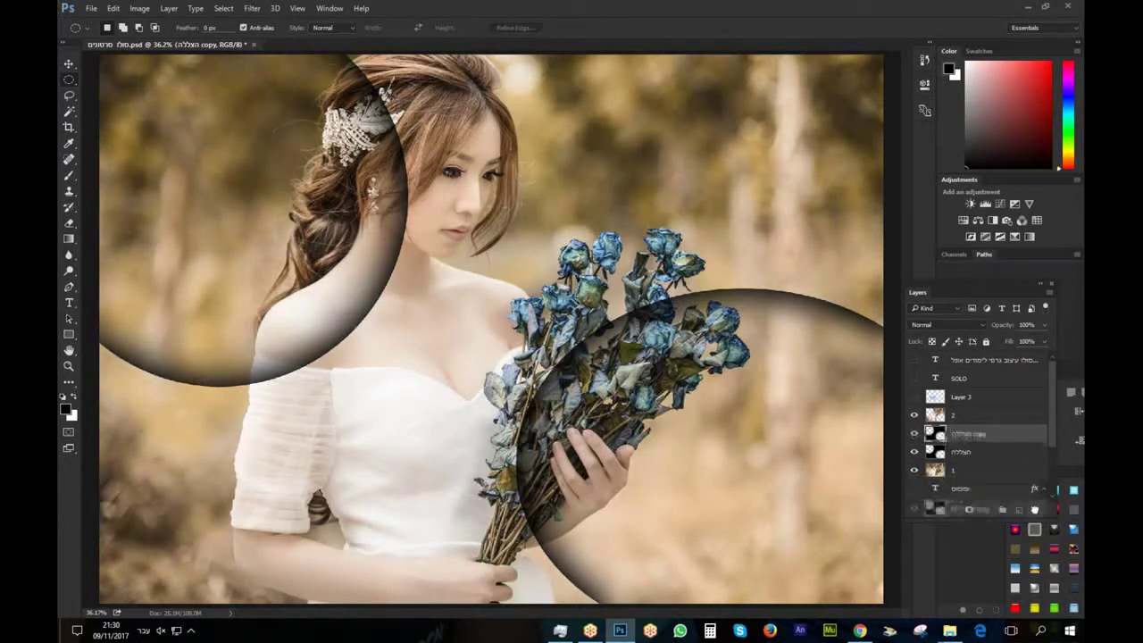
Delete both הצללה shading layers and the cut-out layer 2, keeping the original photo layer 1
left_click(1034, 509)
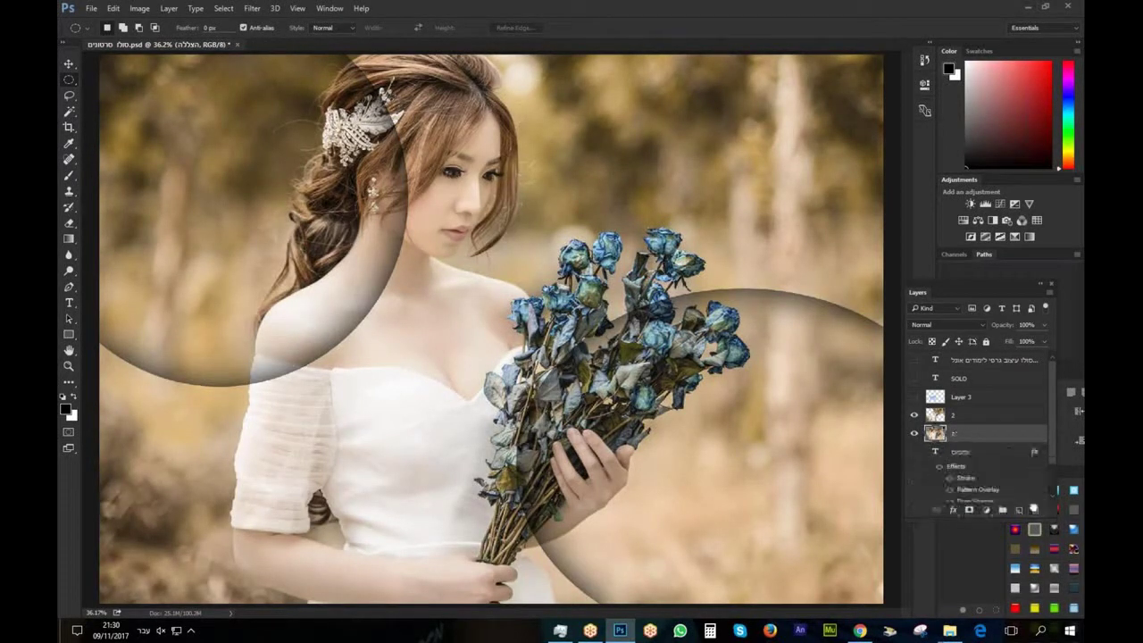
left_click(1035, 509)
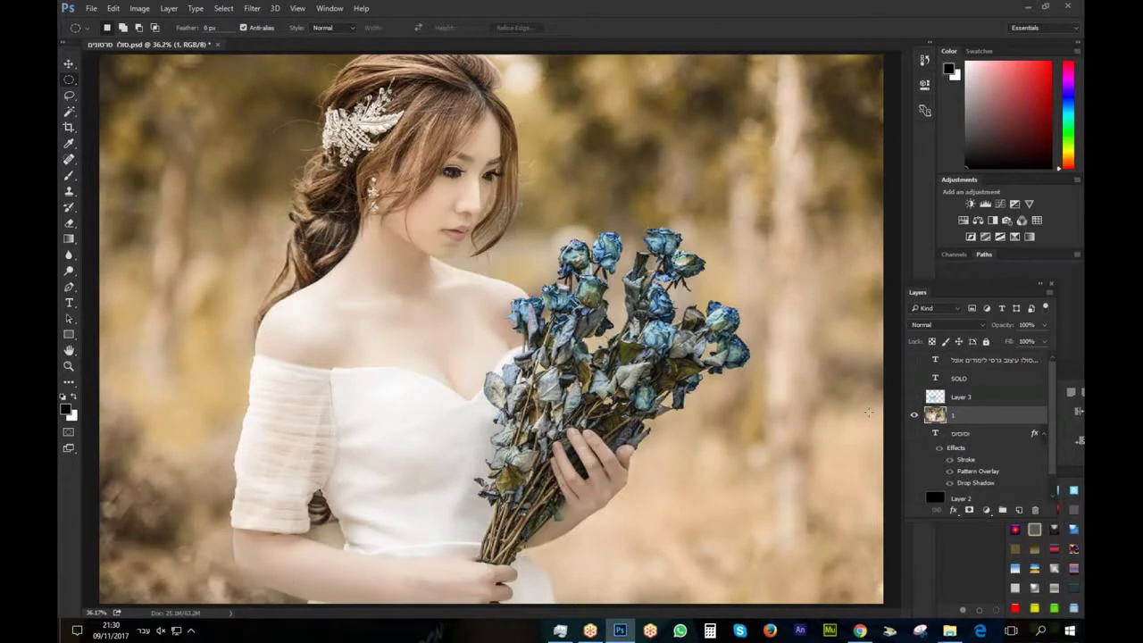
Duplicate photo layer 1, name the copy 2, and hide the original layer 1
left_click_drag(972, 415, 1018, 511)
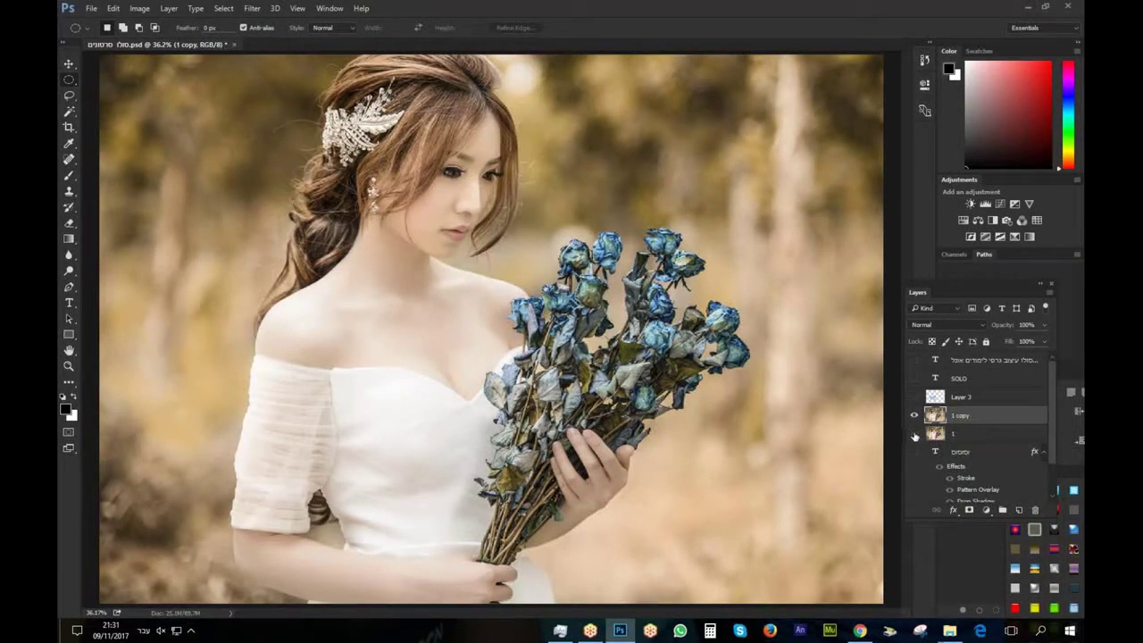
double_click(960, 416)
type("2")
key("Return")
Cut a large rectangular area out of the upper-left corner of layer 2 with the Rectangular Marquee tool
right_click(70, 80)
left_click(100, 80)
left_click_drag(100, 58, 357, 334)
key("ctrl+BackSpace")
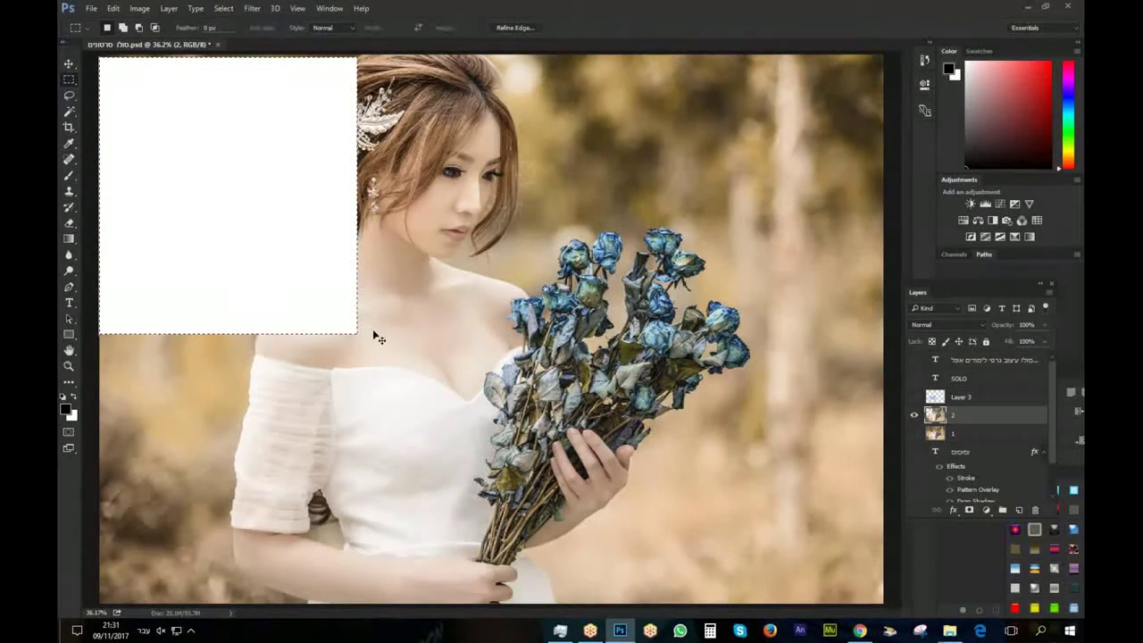
Cut rectangles out of layer 2's other corners: large at lower right, small at upper right, and about 3.8 × 3.4 cm at lower left
key("ctrl+minus")
key("ctrl+minus")
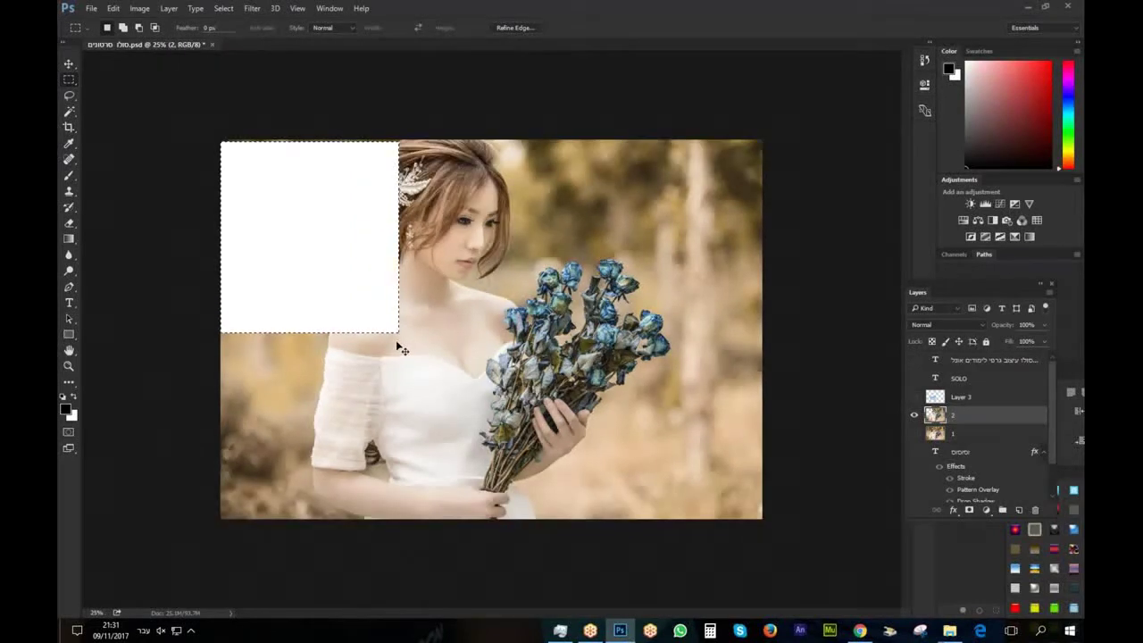
left_click_drag(793, 543, 551, 360)
key("ctrl+BackSpace")
left_click_drag(786, 113, 679, 213)
key("ctrl+BackSpace")
left_click_drag(187, 544, 289, 457)
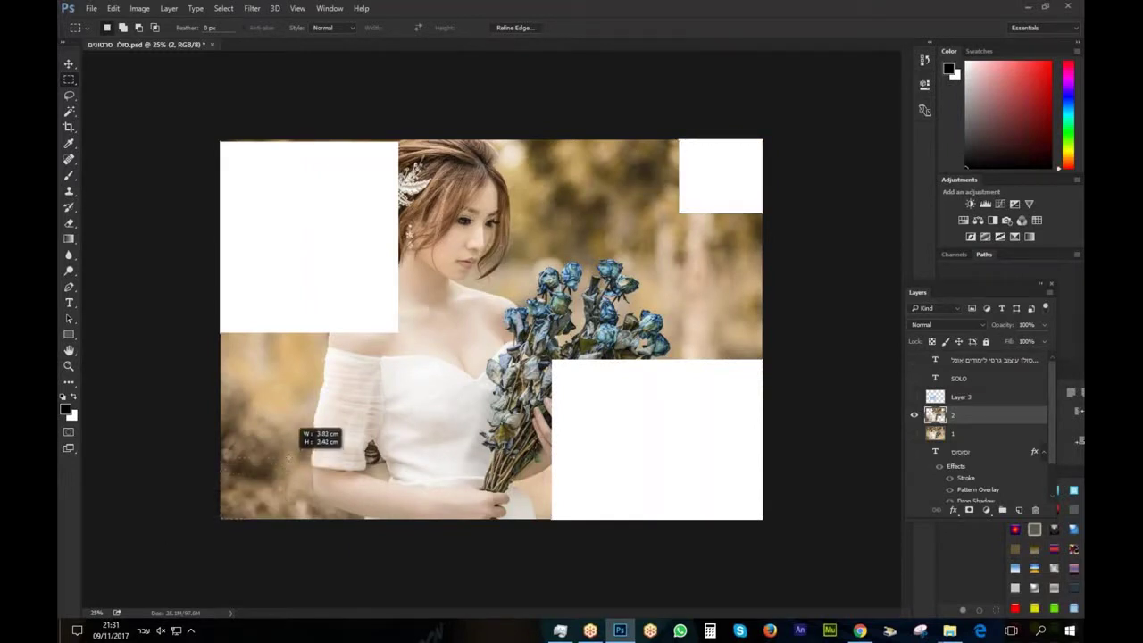
key("ctrl+BackSpace")
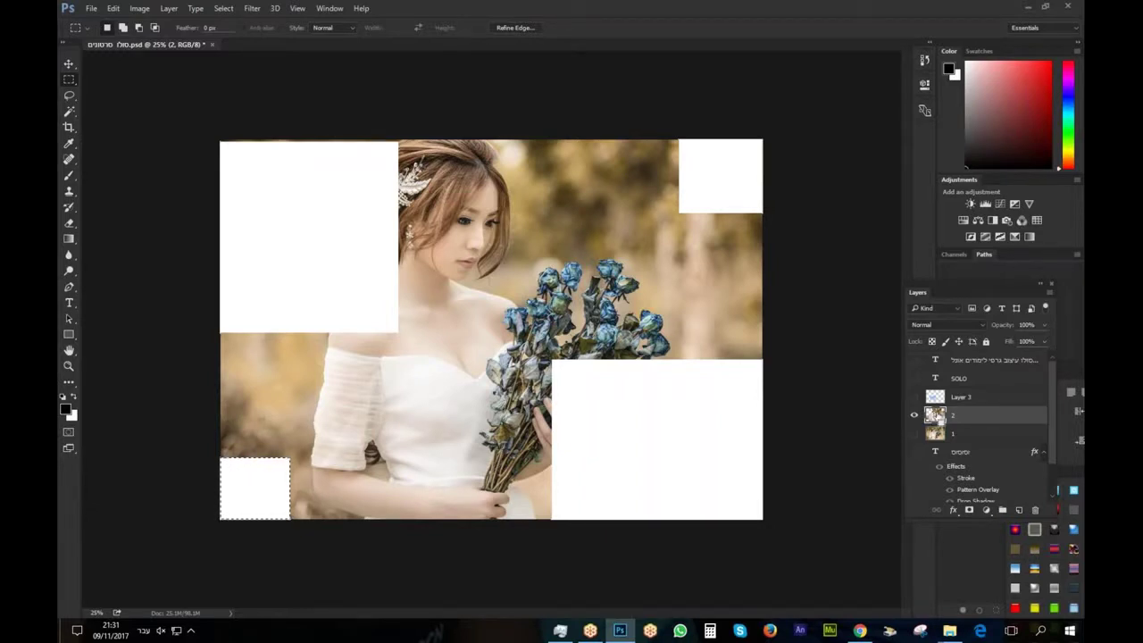
Load layer 2's outline as a selection, add a new layer above it, and feather the selection
left_click(936, 416, "ctrl")
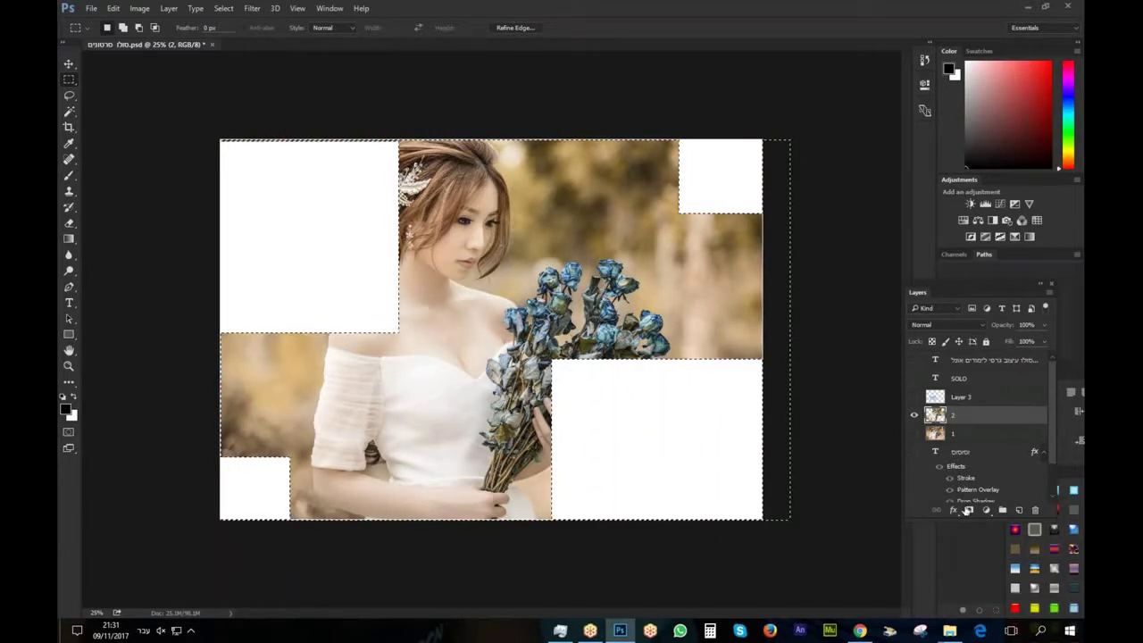
left_click(1019, 510)
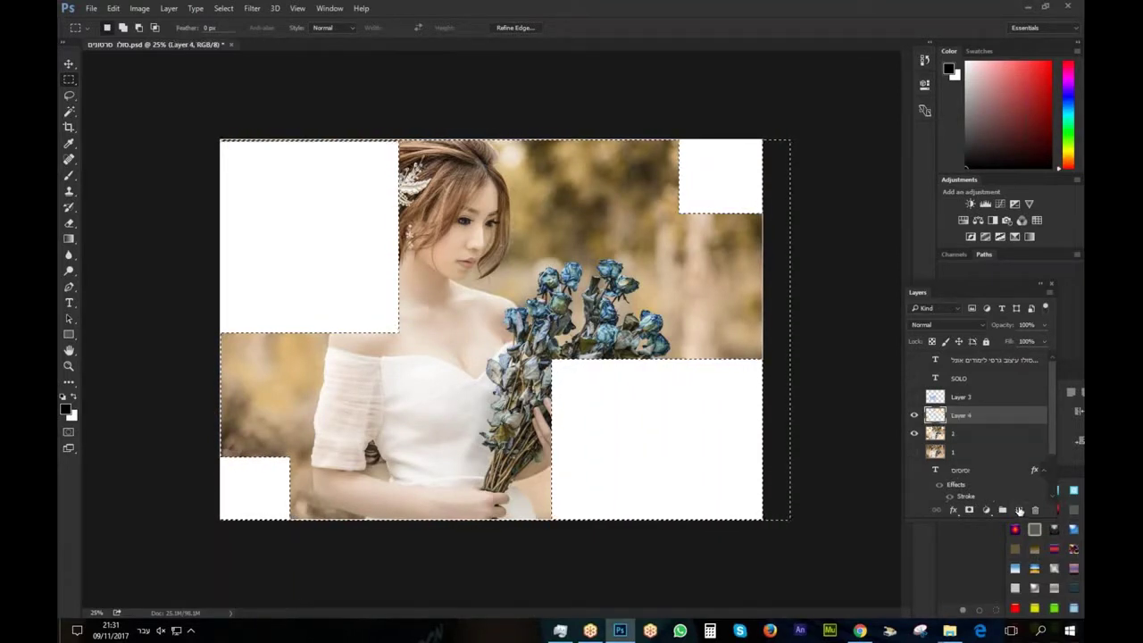
right_click(540, 228)
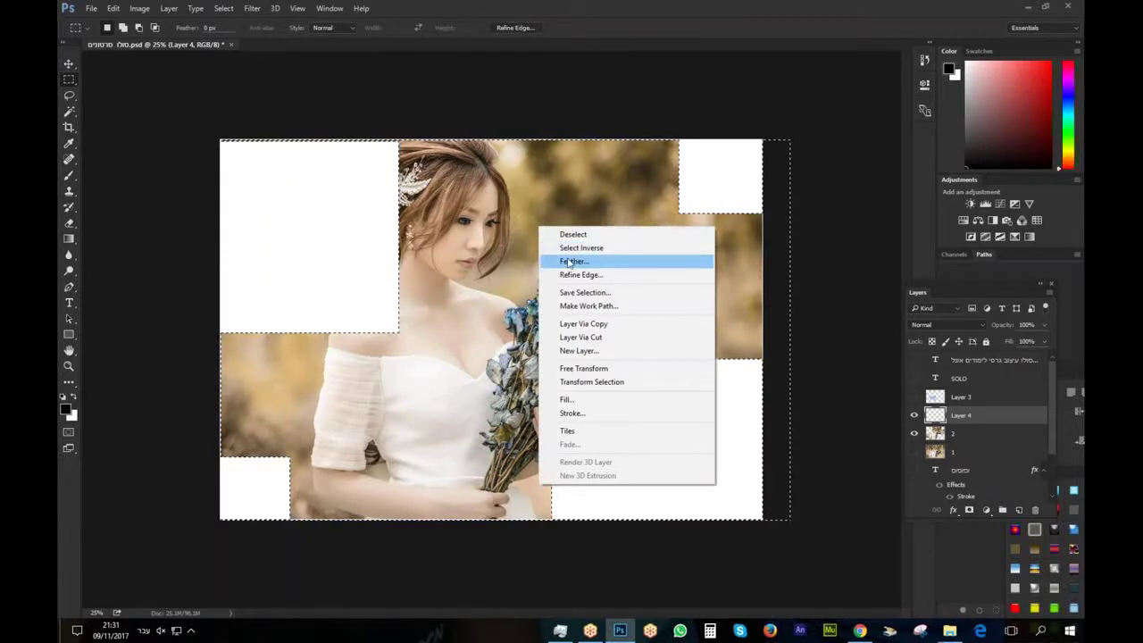
left_click(568, 261)
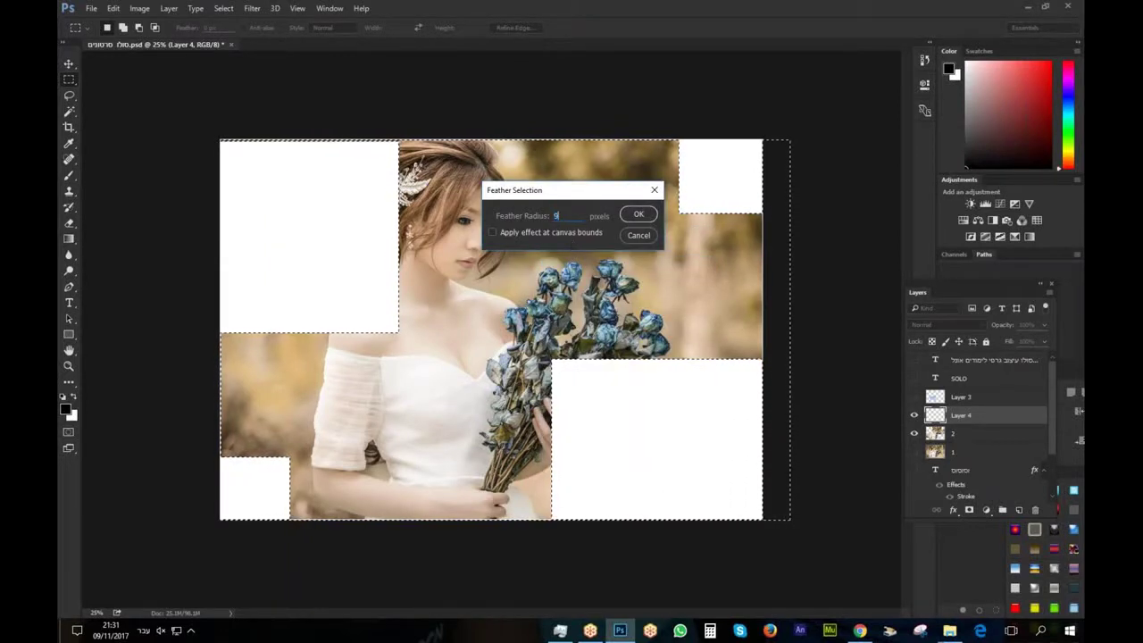
key("Return")
Fill the feathered selection on Layer 4 with black in Normal mode at 100% opacity and move Layer 4 beneath layer 2
right_click(575, 240)
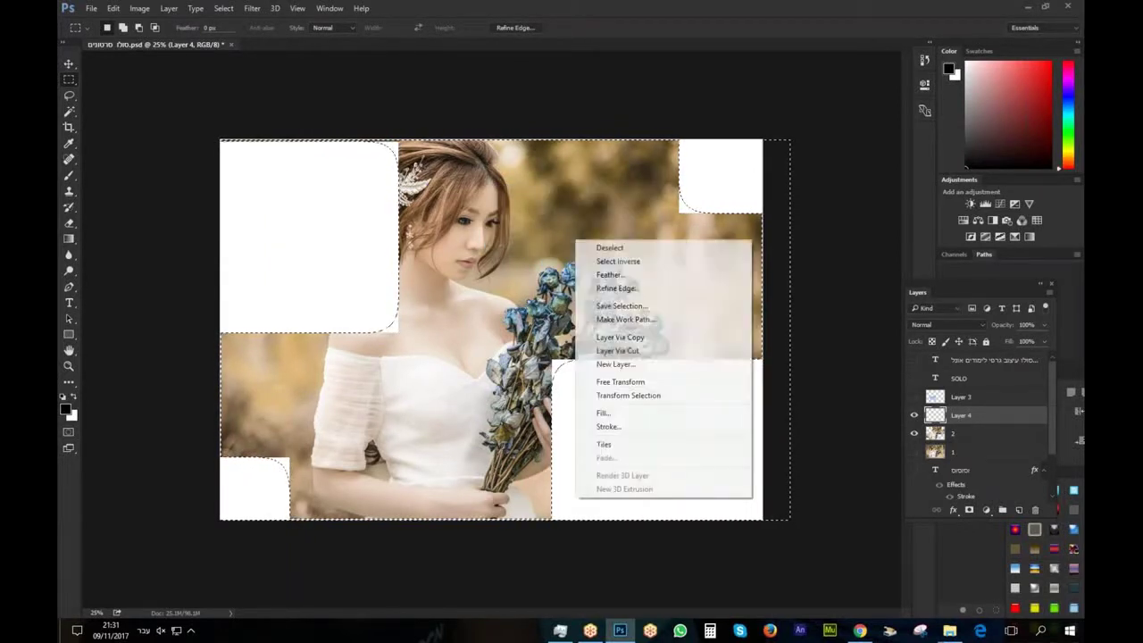
left_click(610, 416)
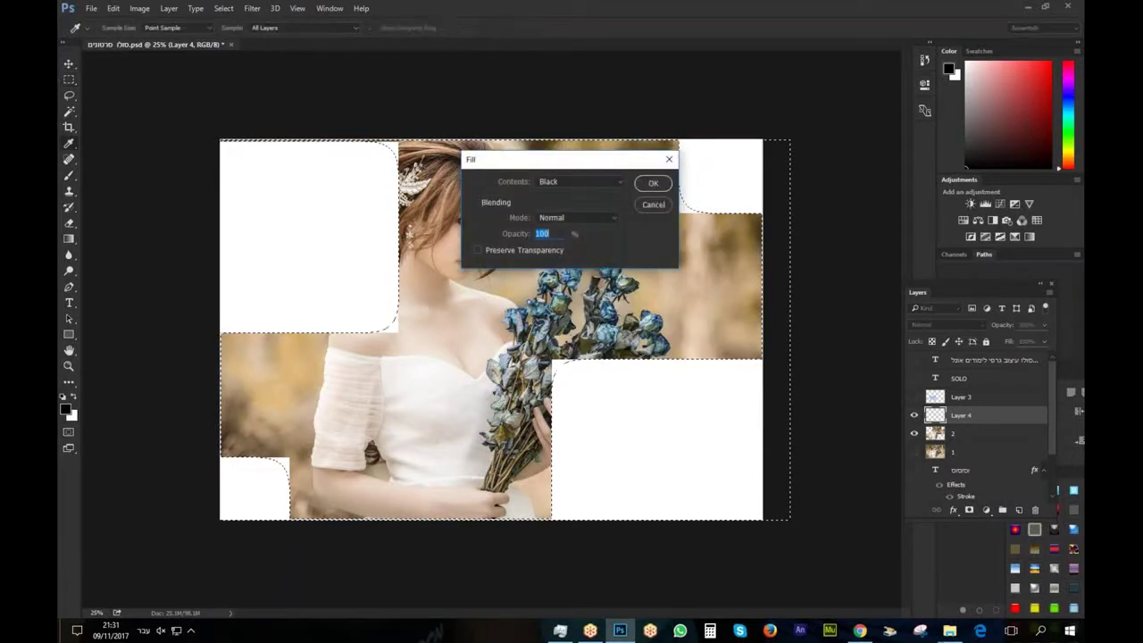
left_click(664, 186)
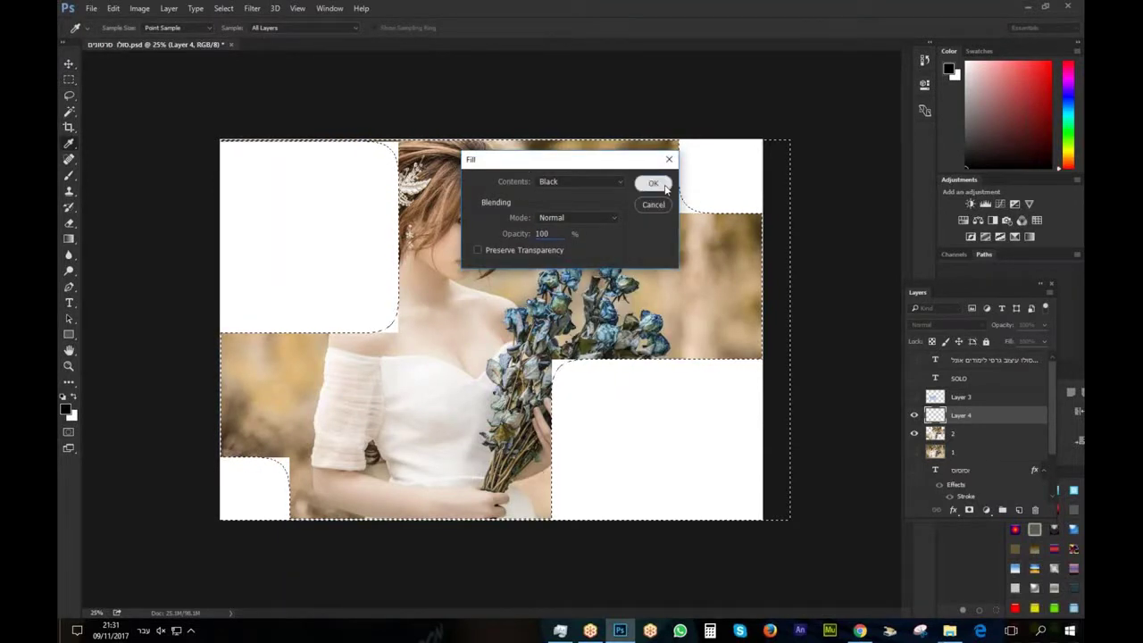
left_click_drag(983, 416, 978, 439)
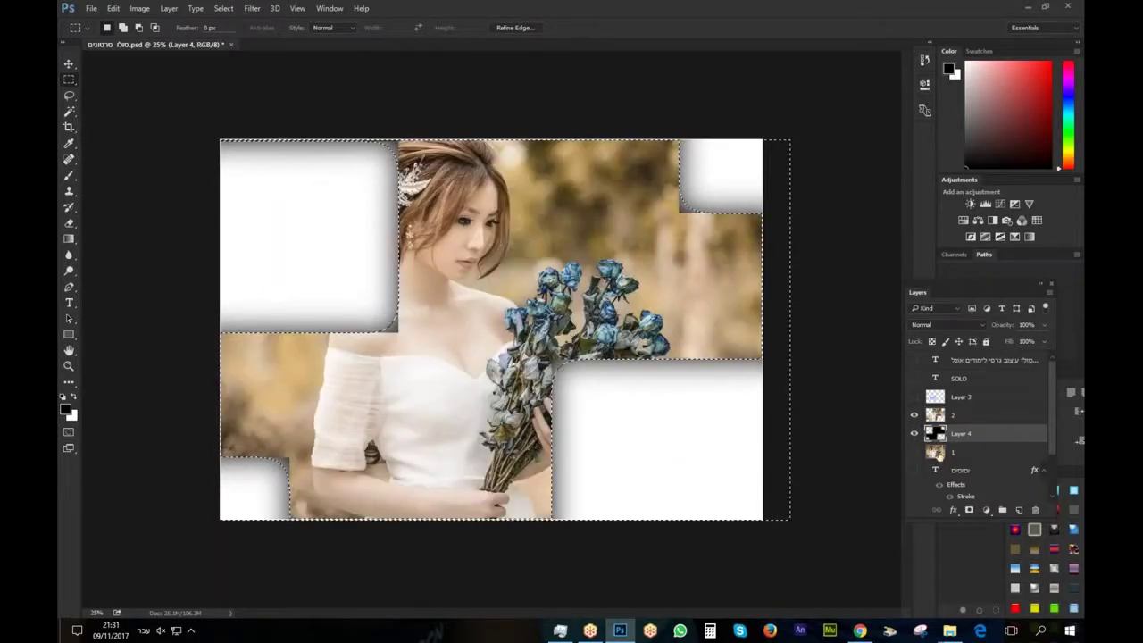
Show layer 1, deselect, and duplicate the Layer 4 shading to darken the shadows inside the rectangular cutouts
left_click(914, 451)
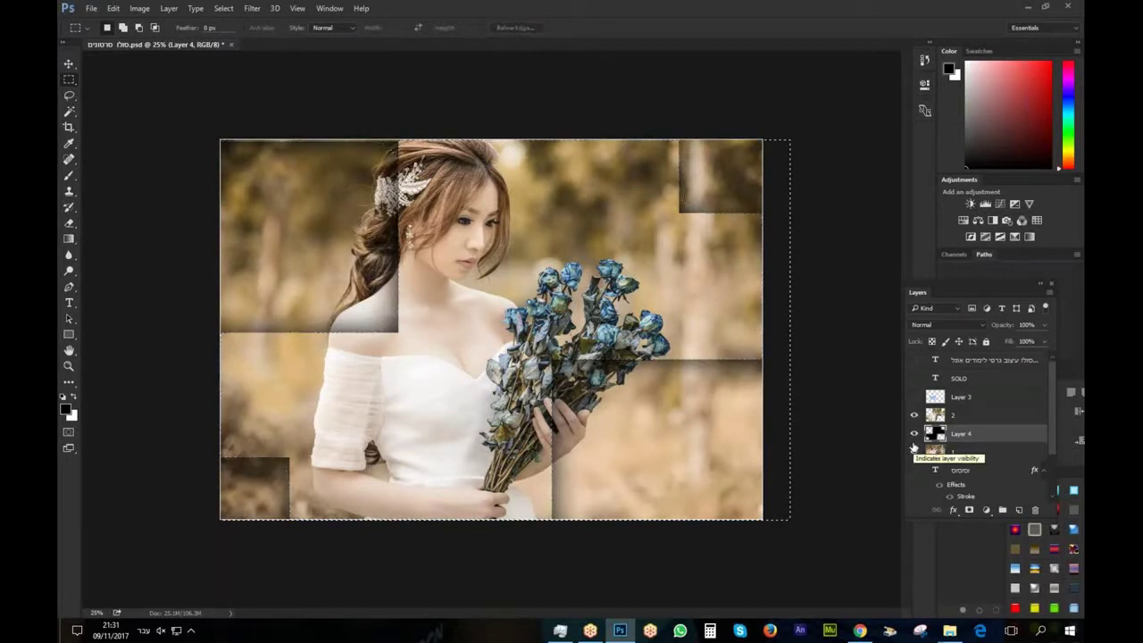
key("ctrl+0")
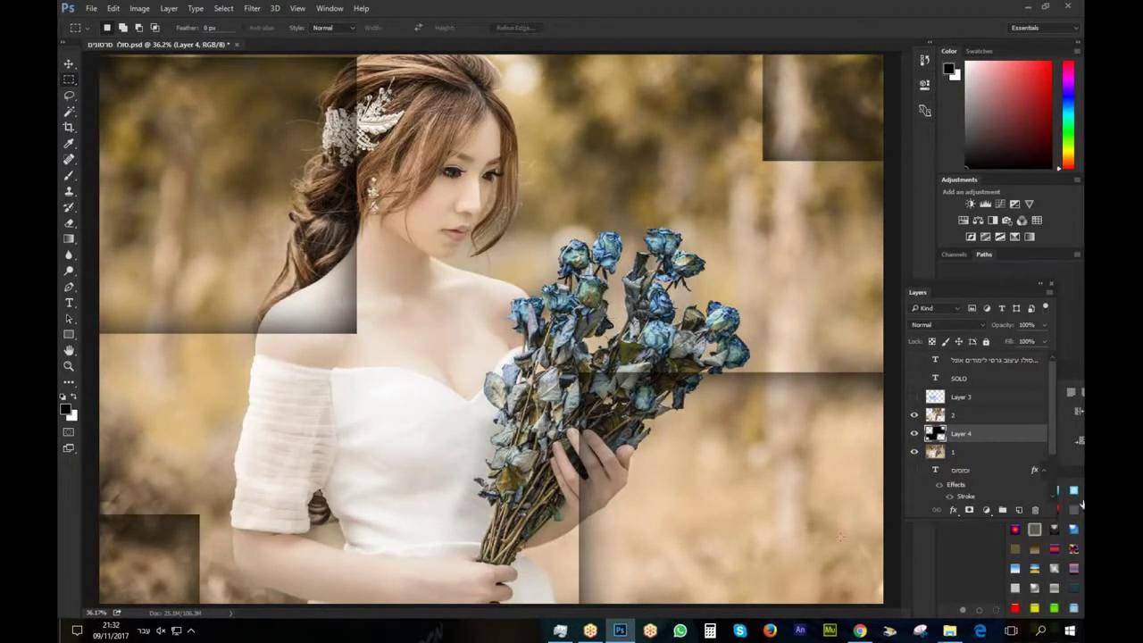
left_click_drag(992, 435, 1019, 510)
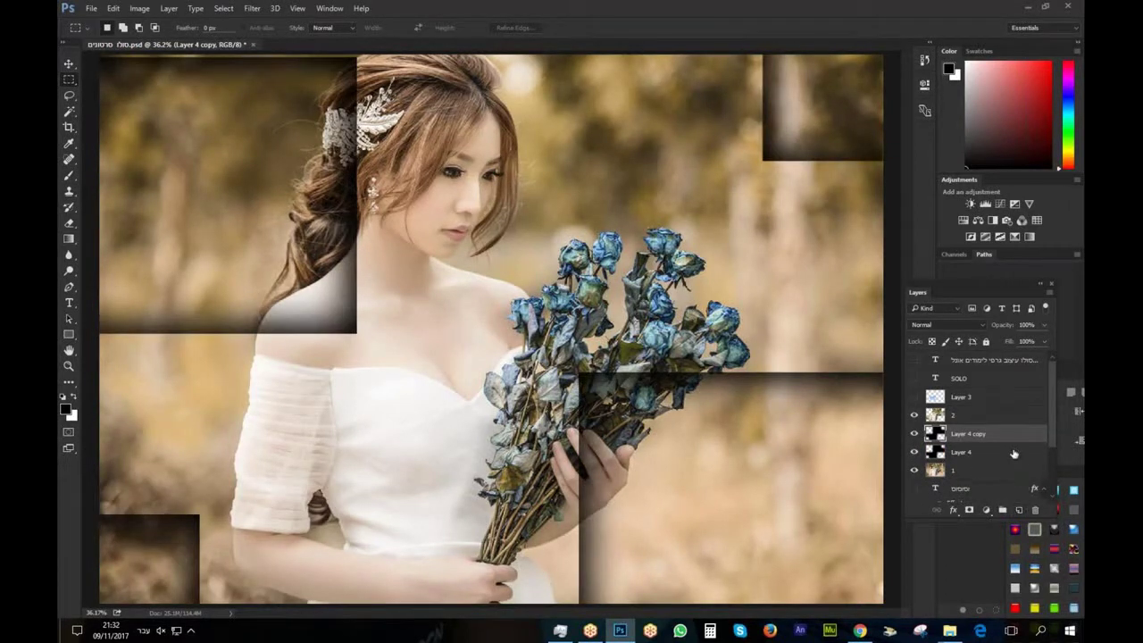
Show the two-line Hebrew advertising text layer and move the text to the lower part of the photo
left_click(912, 359)
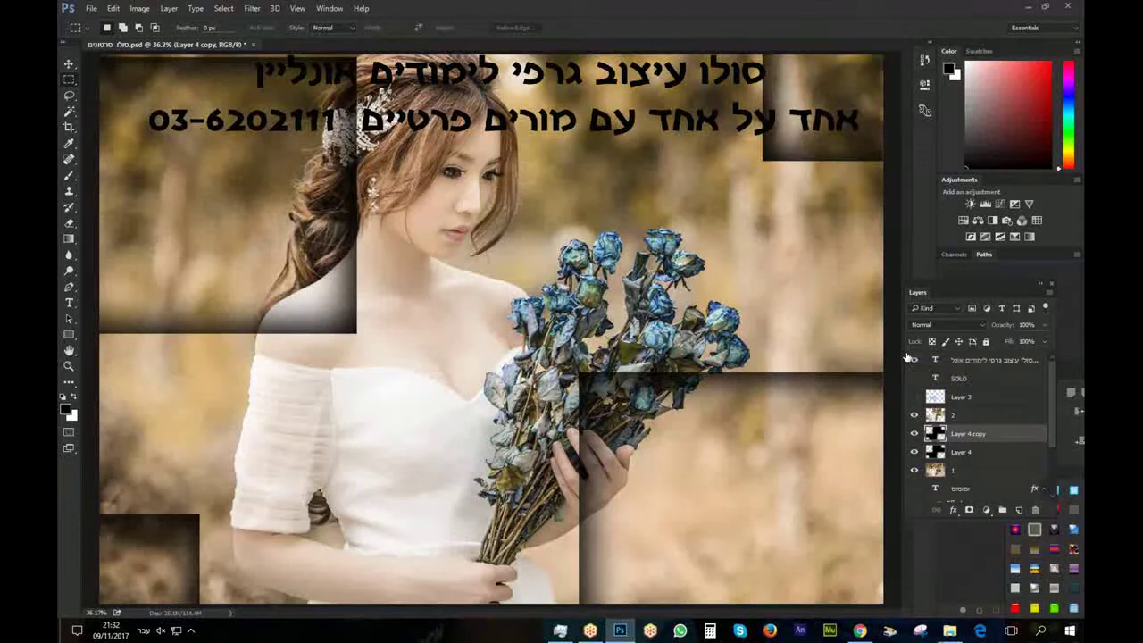
left_click(69, 64)
left_click_drag(758, 77, 773, 483)
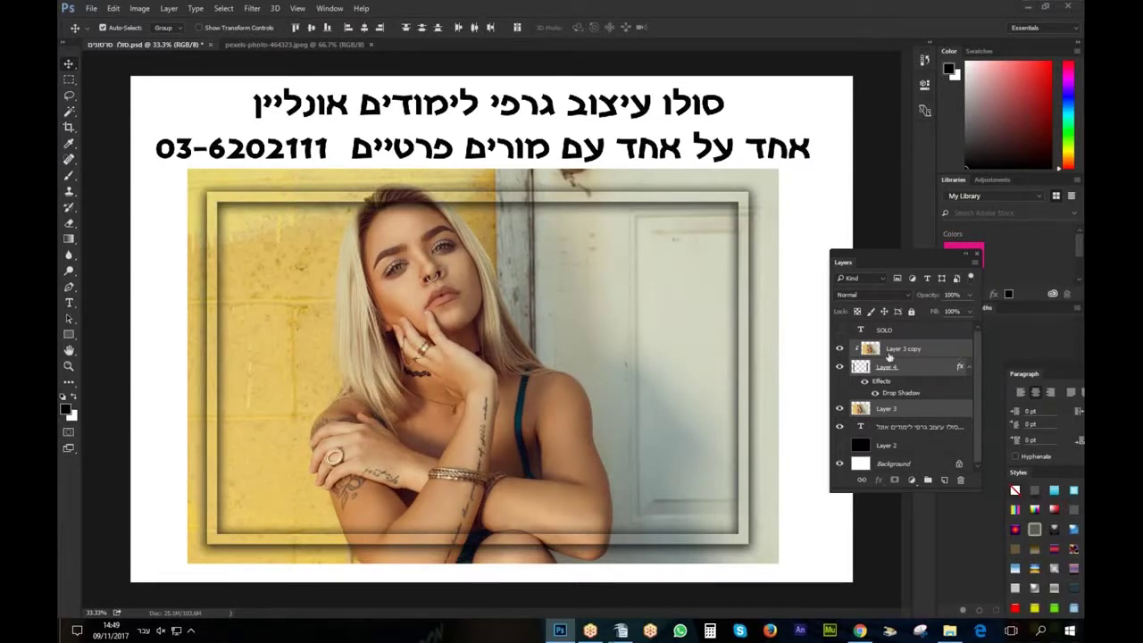
Delete Layer 3 copy and the Layer 4 frame with its drop shadow, restoring the Layer 3 photo if it gets deleted too
left_click_drag(893, 357, 960, 480)
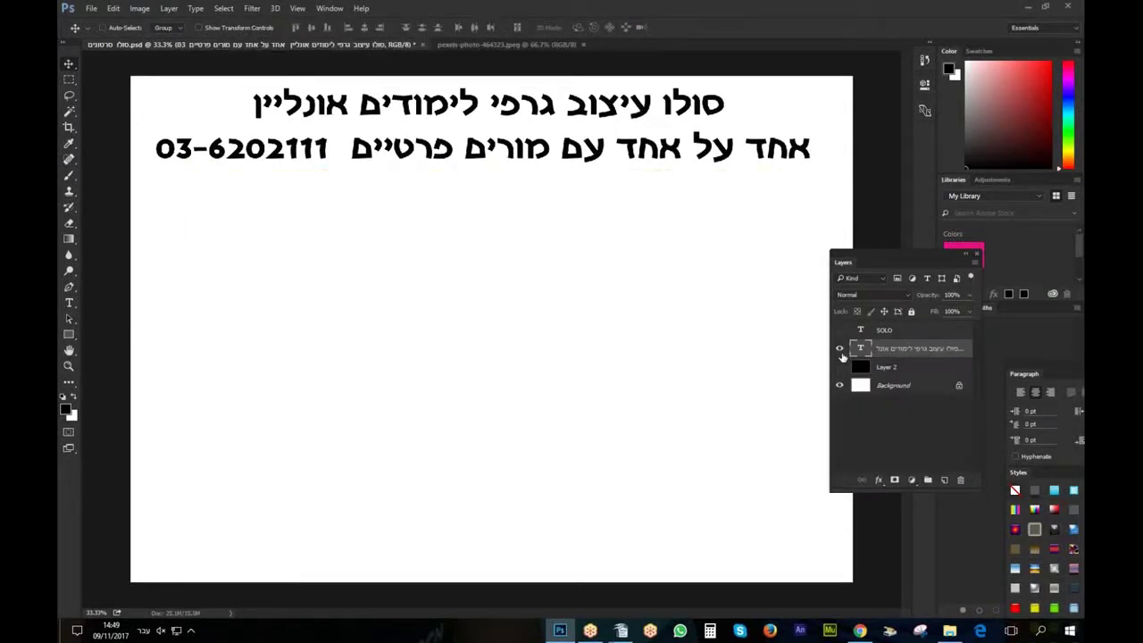
key("ctrl+z")
left_click_drag(904, 348, 949, 457)
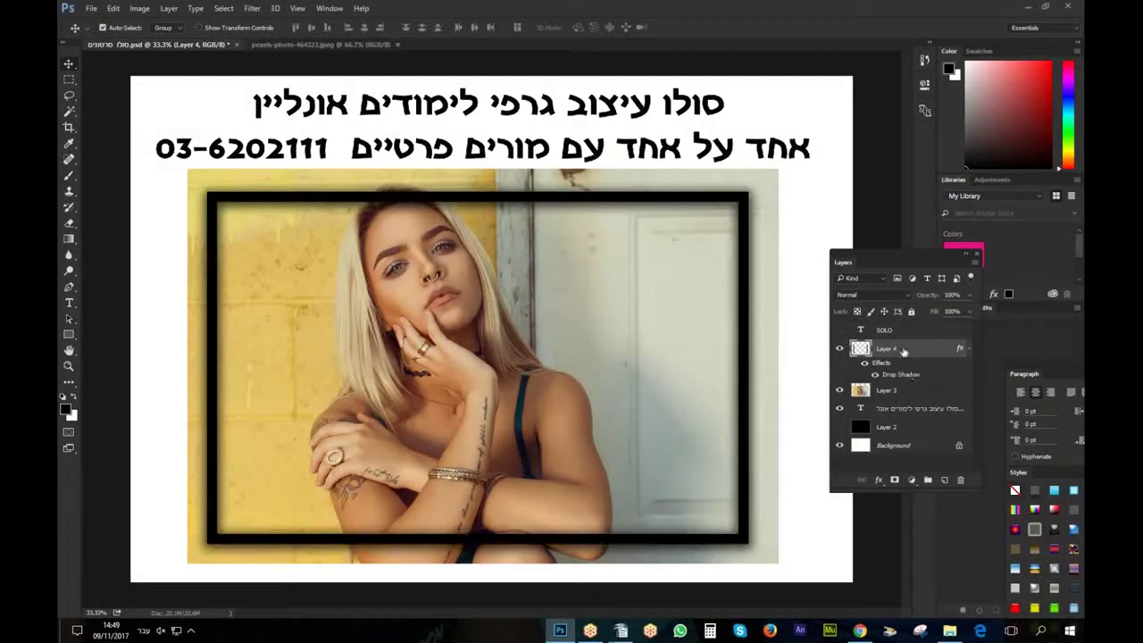
left_click_drag(893, 348, 893, 460)
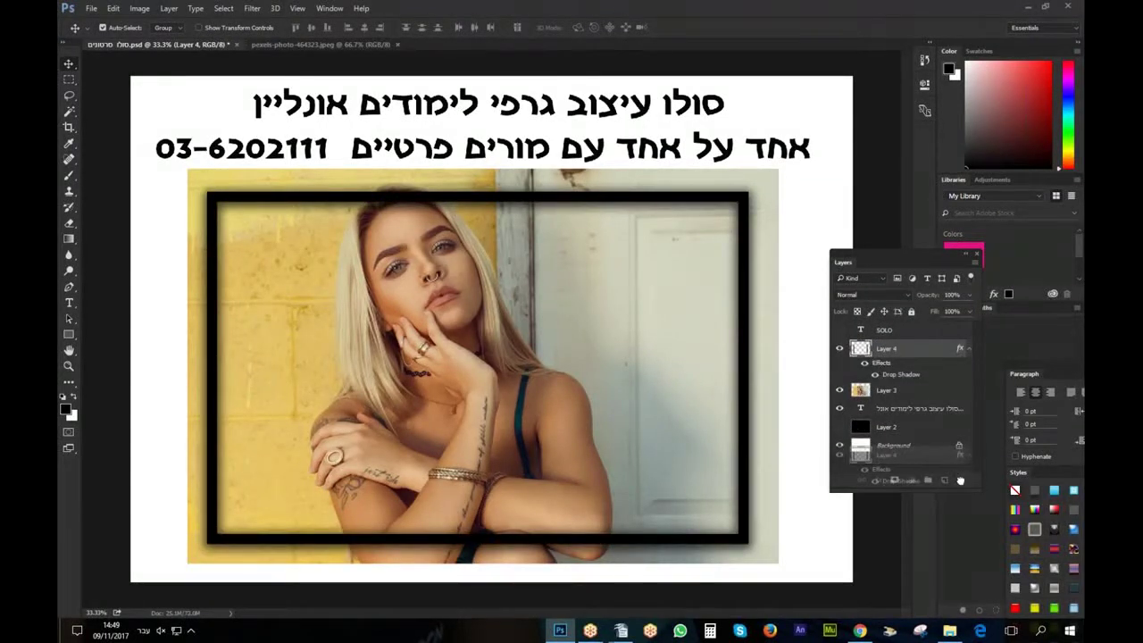
left_click_drag(960, 480, 960, 481)
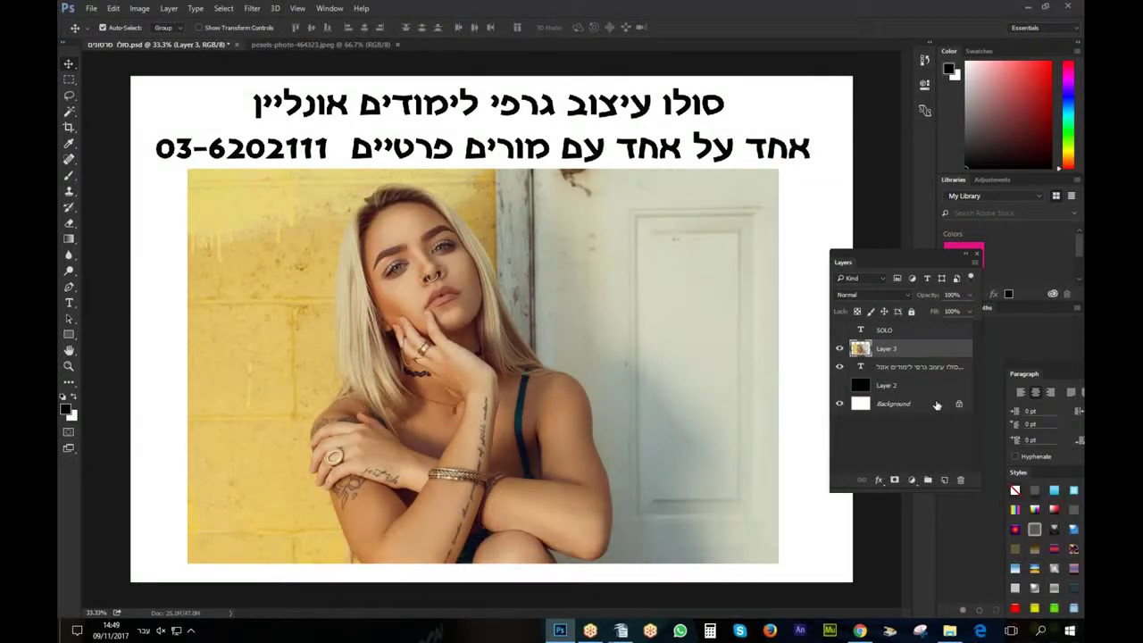
Duplicate the Layer 3 photo and toggle the visibility of the original and the copy to compare them
left_click_drag(888, 353, 945, 480)
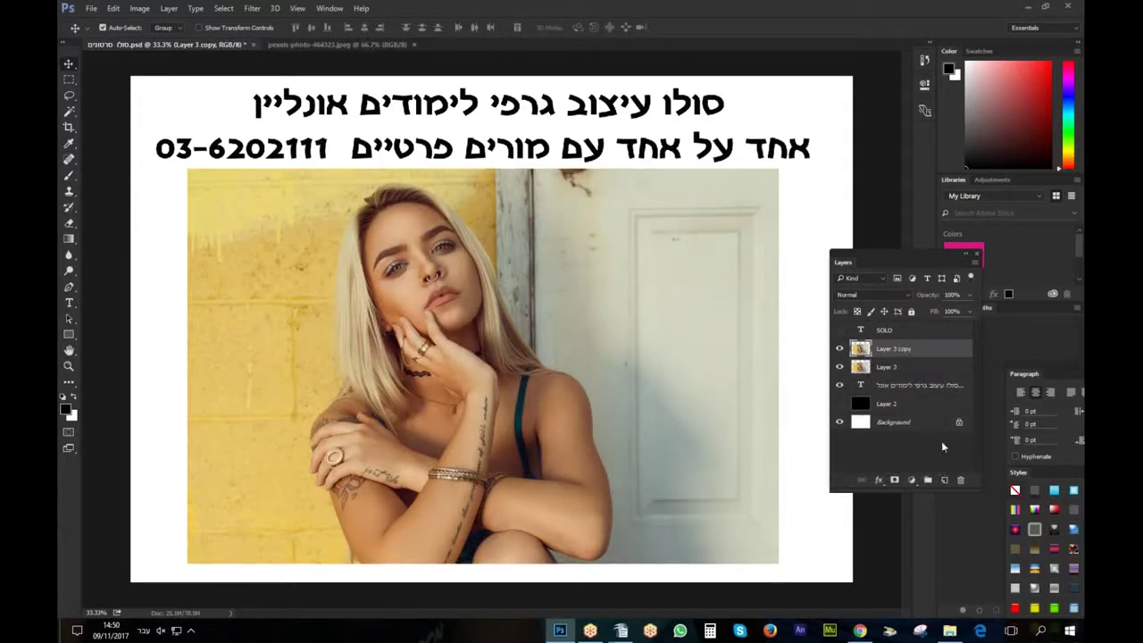
left_click(839, 348)
left_click(839, 348)
left_click(839, 348)
left_click(839, 366)
left_click(839, 367)
left_click(839, 367)
left_click(839, 348)
left_click(839, 367)
Add a new layer above Layer 3 copy and draw a rectangular selection slightly inside the photo's edges
left_click(944, 480)
left_click_drag(69, 79, 125, 78)
left_click_drag(206, 187, 758, 550)
left_click_drag(626, 430, 624, 426)
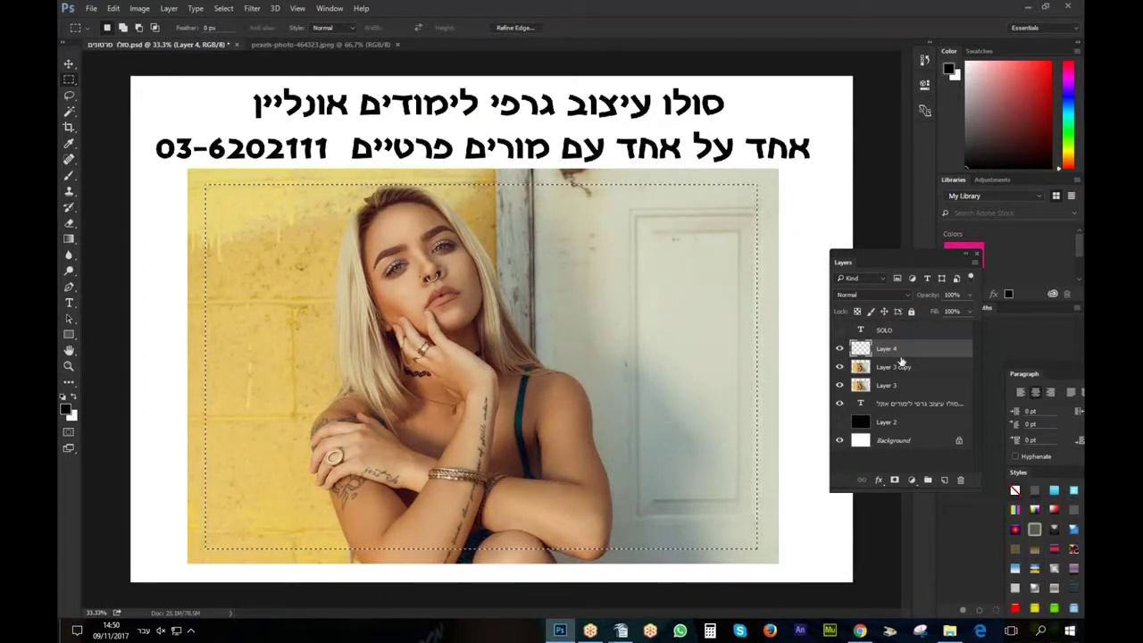
Stroke the rectangular selection on Layer 4 with a 40 px black inside line in Normal mode at 100% opacity, and deselect
right_click(539, 292)
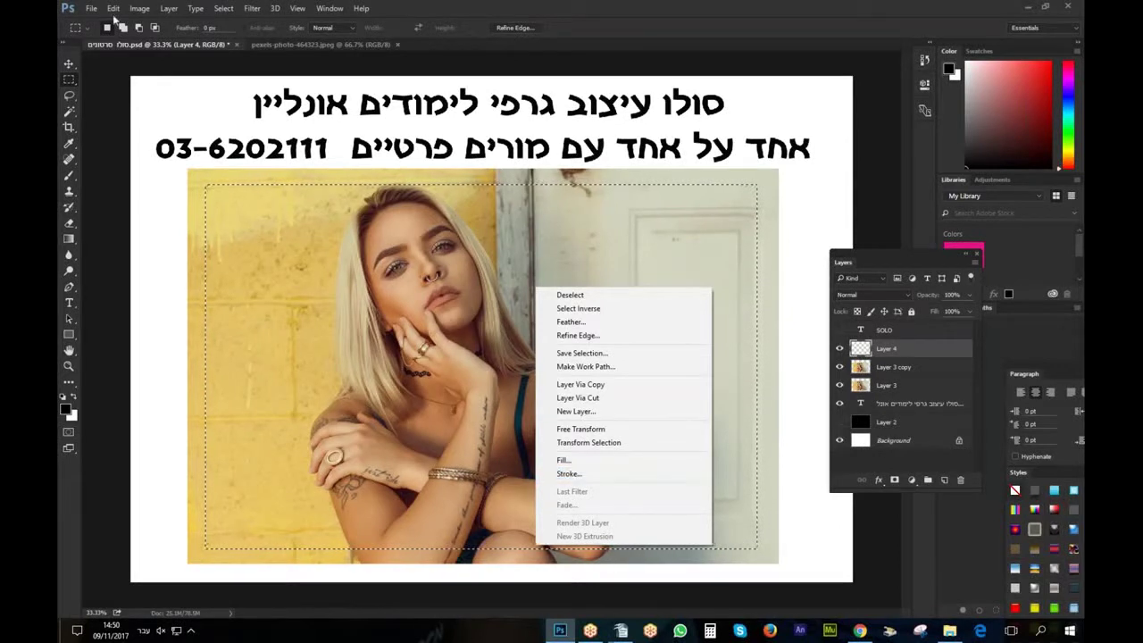
left_click(113, 10)
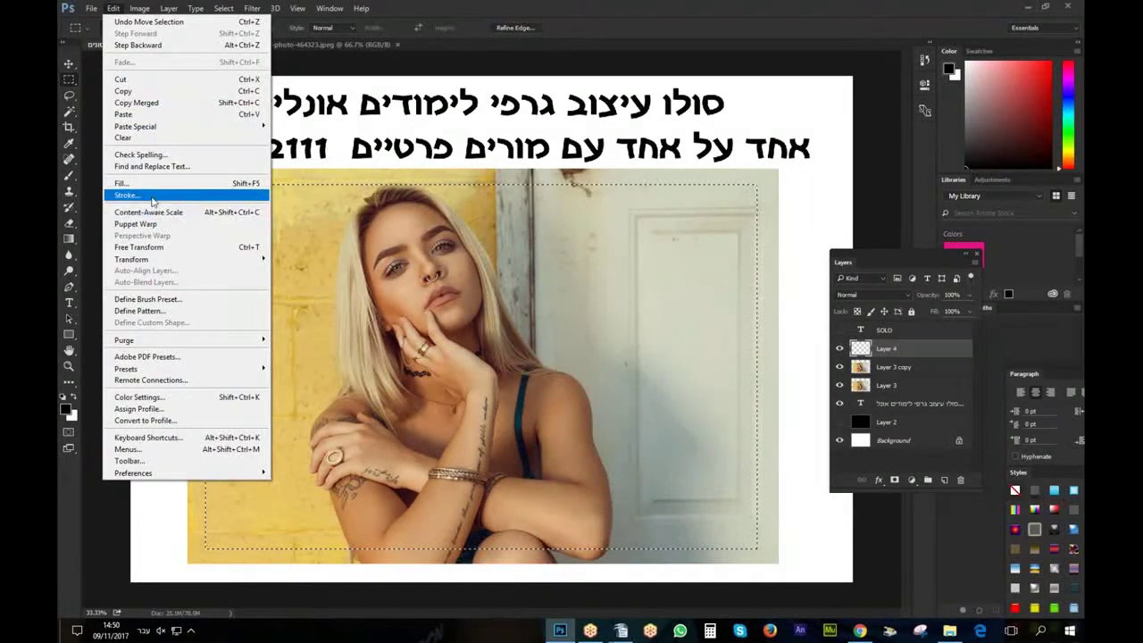
right_click(411, 271)
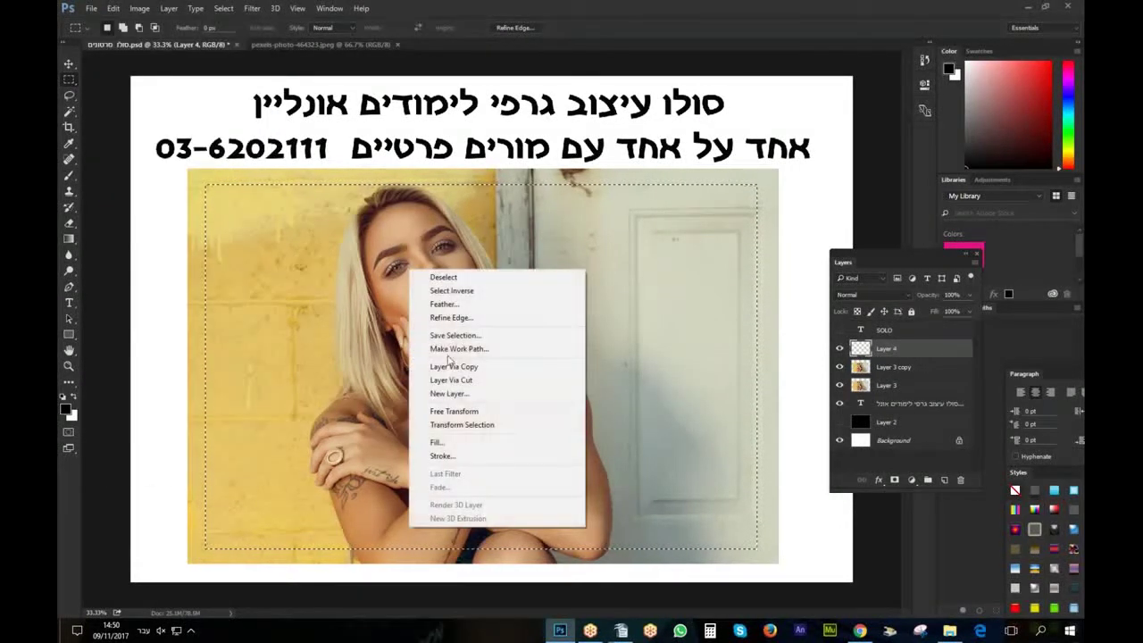
left_click(442, 457)
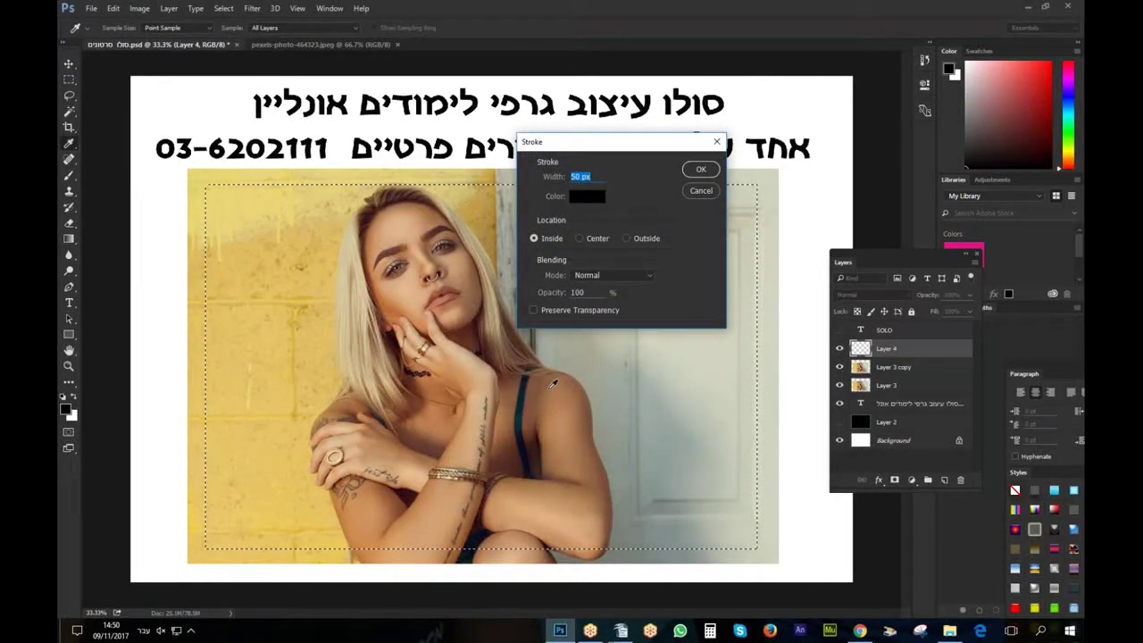
type("40")
key("Return")
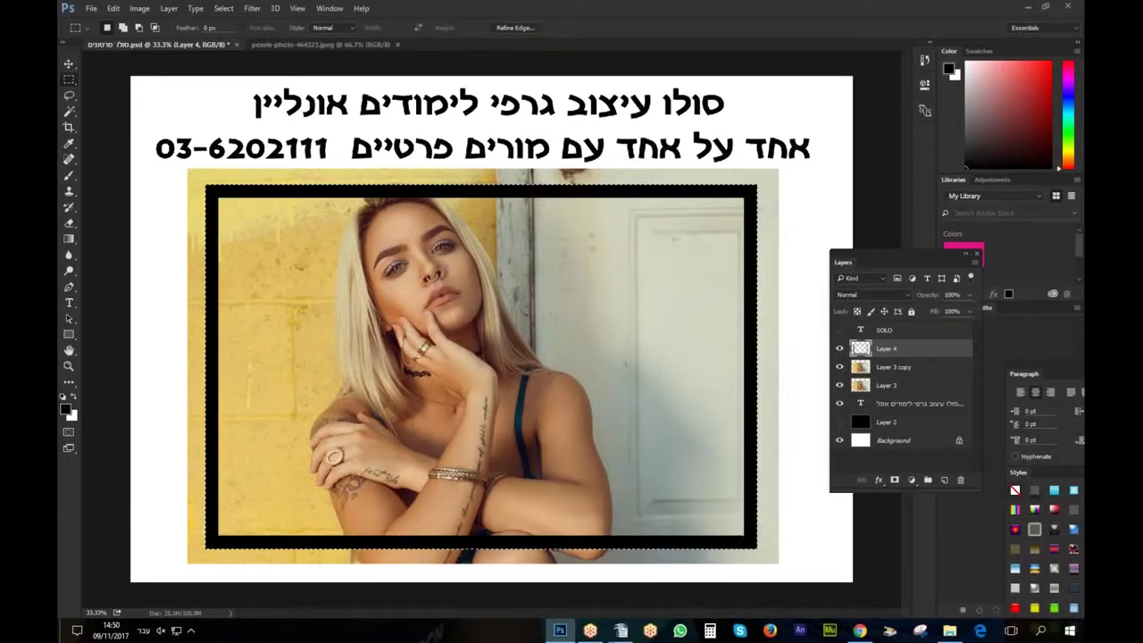
key("ctrl+d")
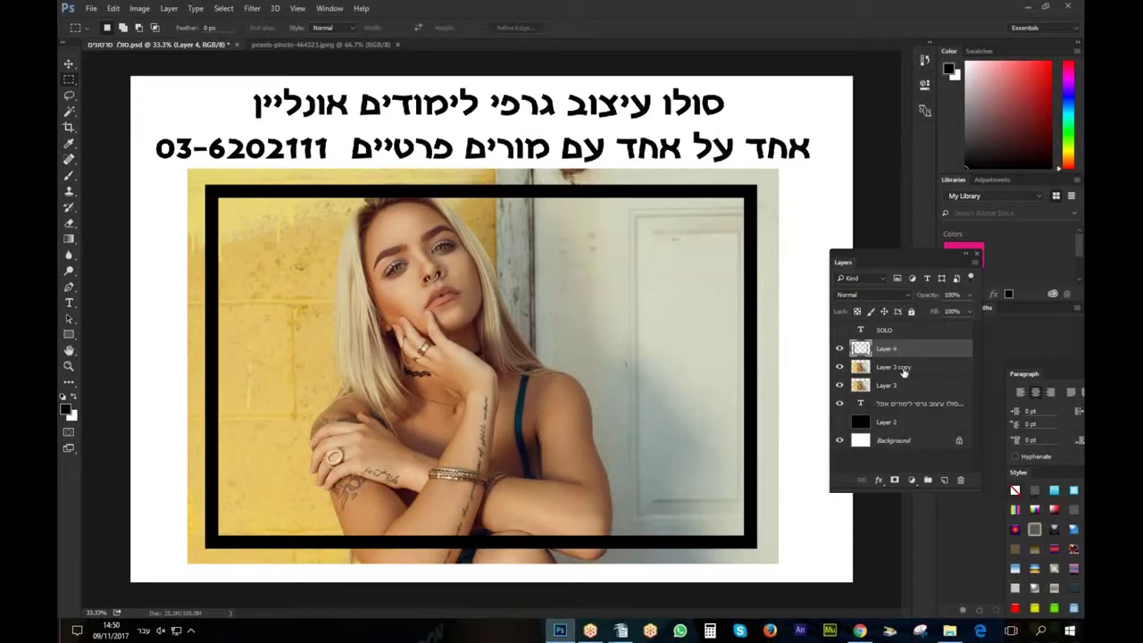
Move Layer 3 copy above Layer 4, hide Layer 3, and clip the copy to the Layer 4 frame
left_click_drag(904, 372, 898, 350)
left_click(839, 386)
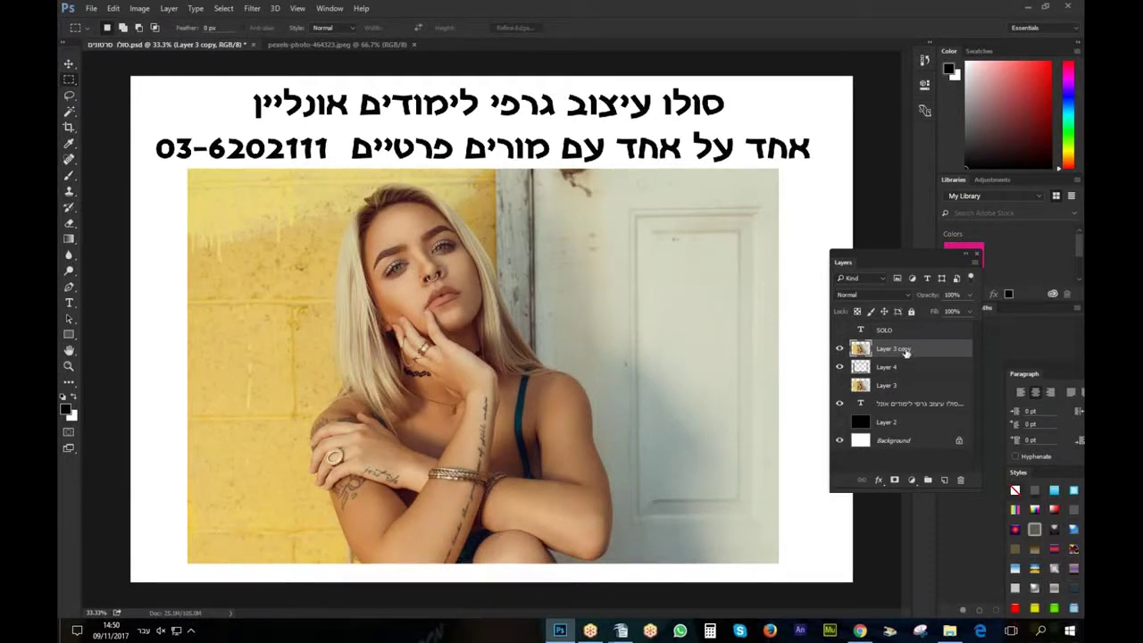
right_click(903, 354)
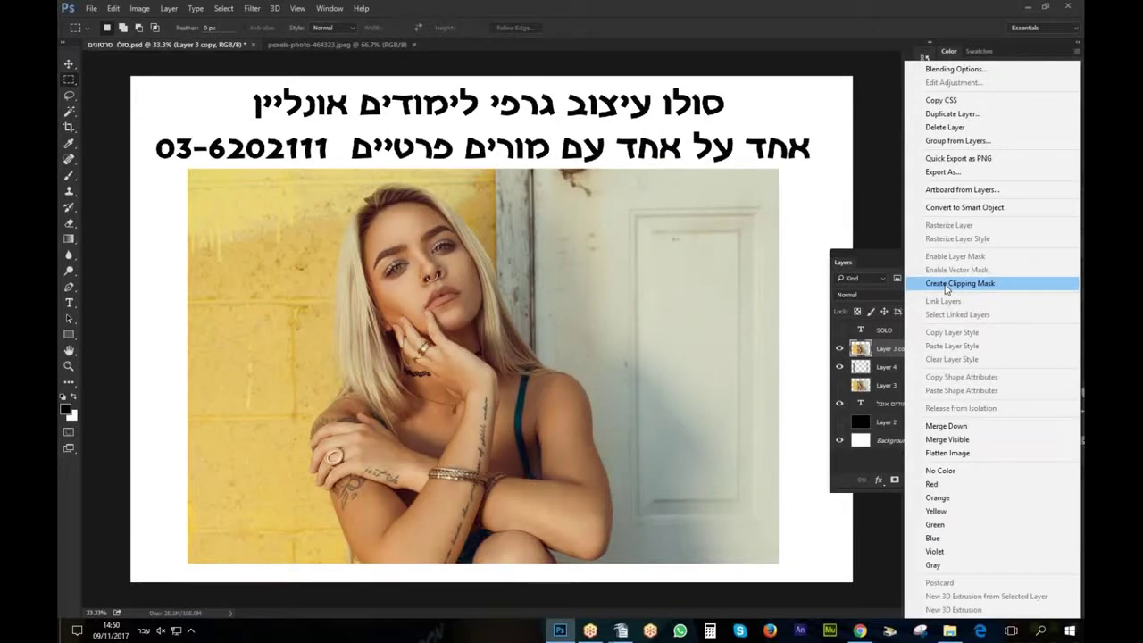
left_click(947, 284)
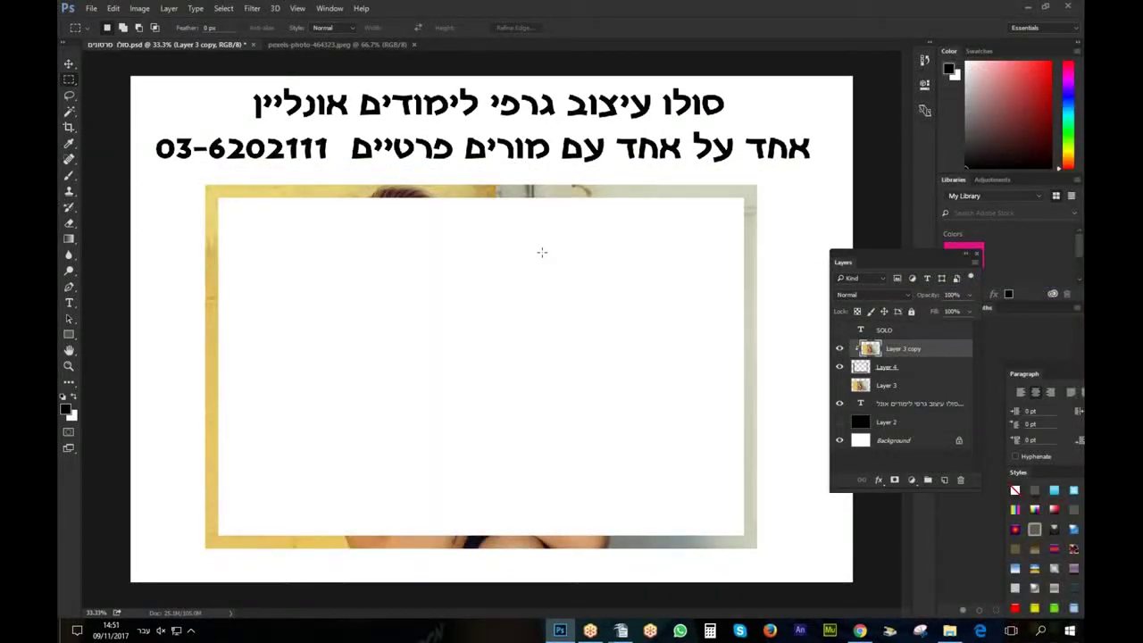
Release Layer 3 copy from its clipping mask and clip it to the Layer 4 frame again
key("ctrl+alt+g")
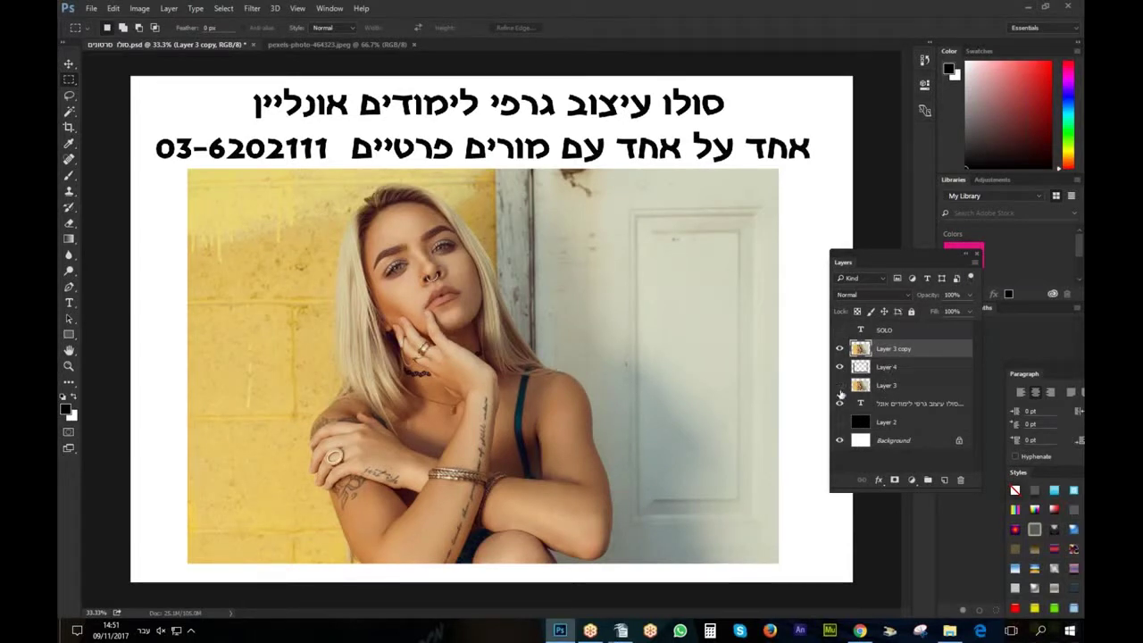
right_click(905, 350)
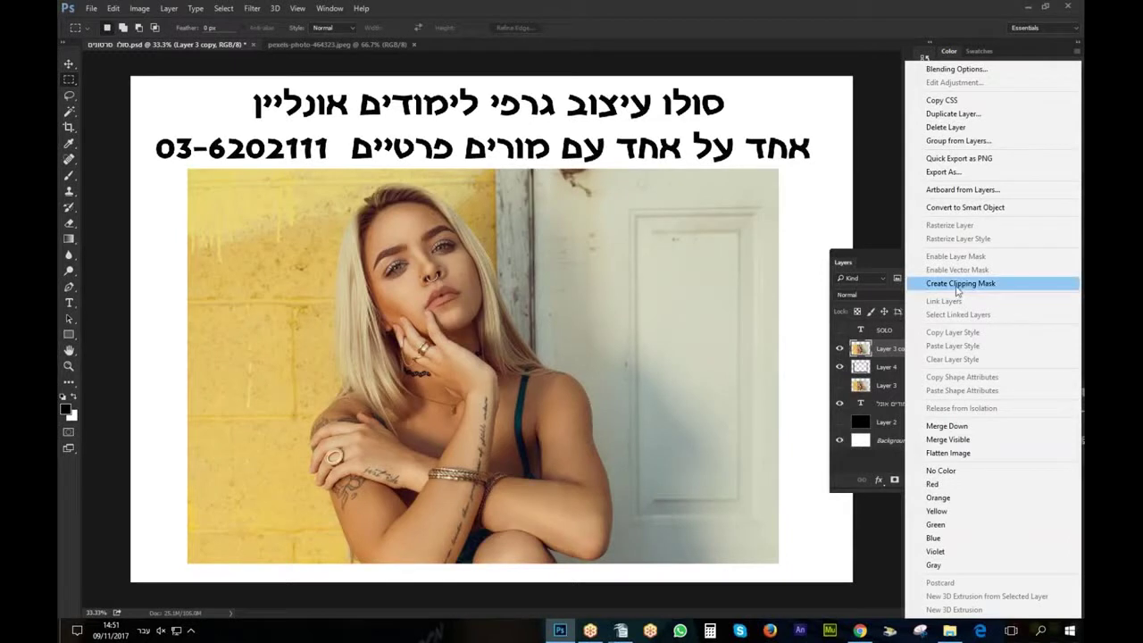
left_click(957, 284)
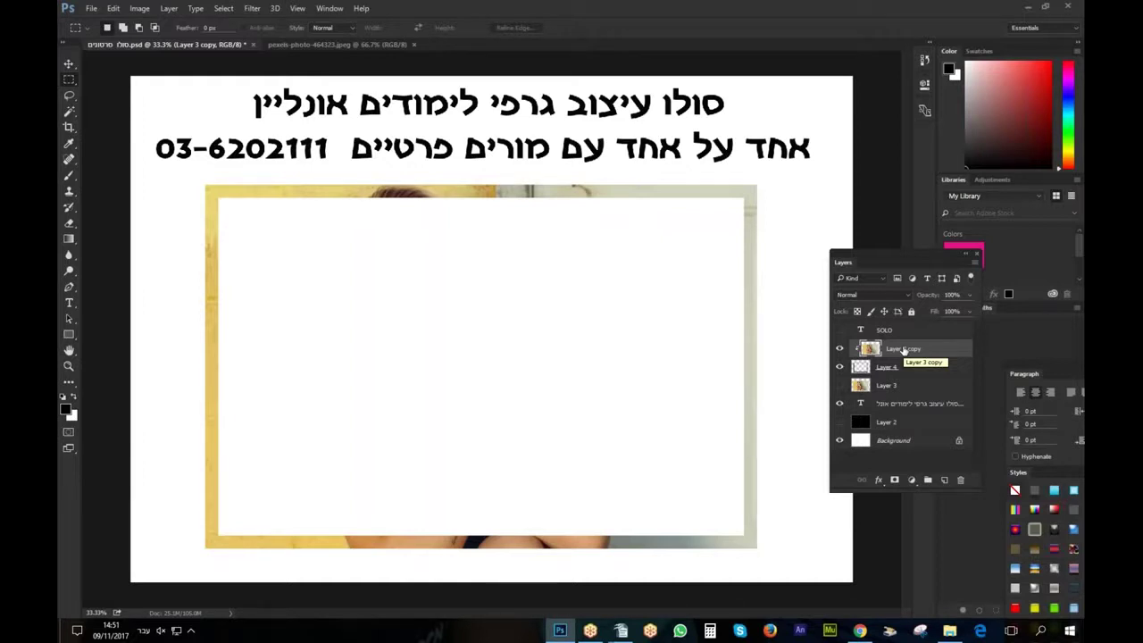
Try a drop shadow with 42 px distance, 32% spread and 87 px size on the clipped Layer 3 copy
left_click(879, 481)
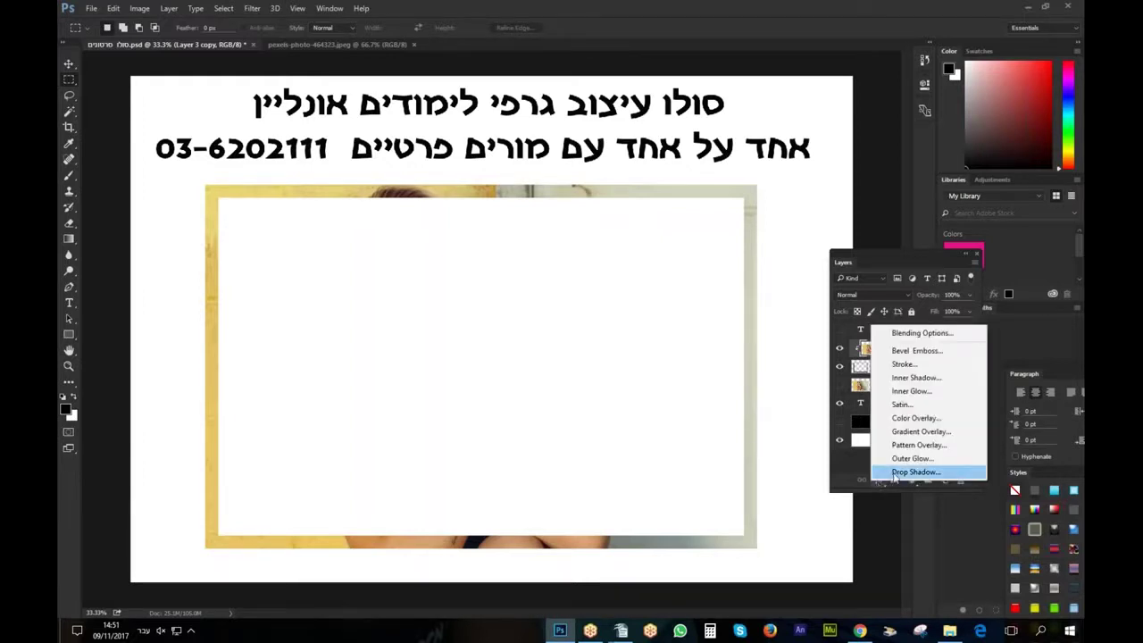
left_click(878, 480)
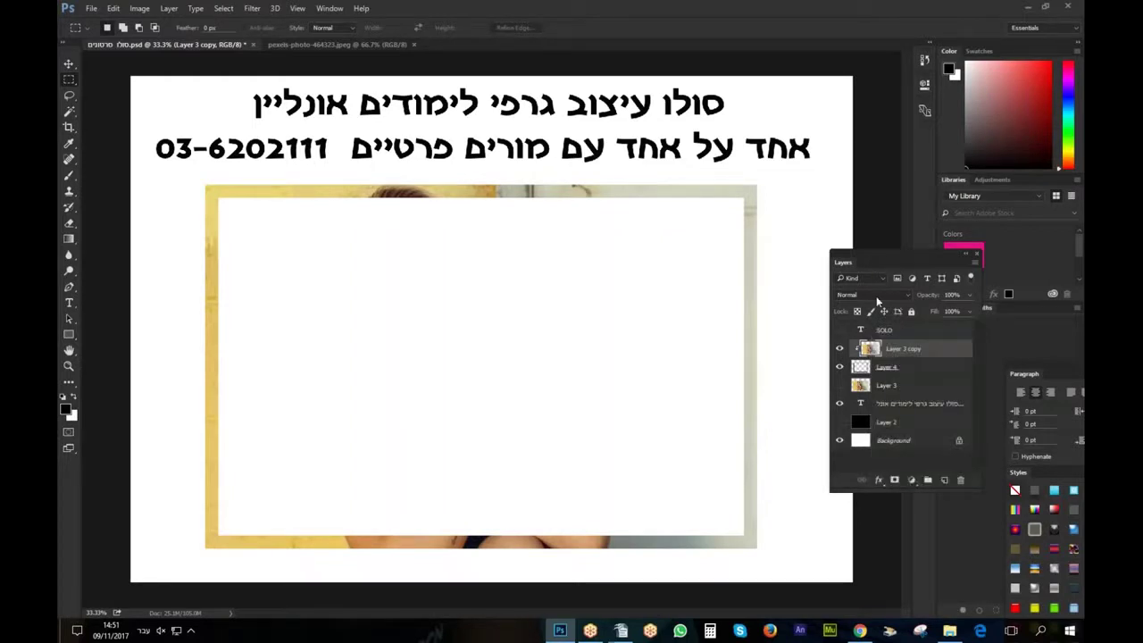
left_click(879, 480)
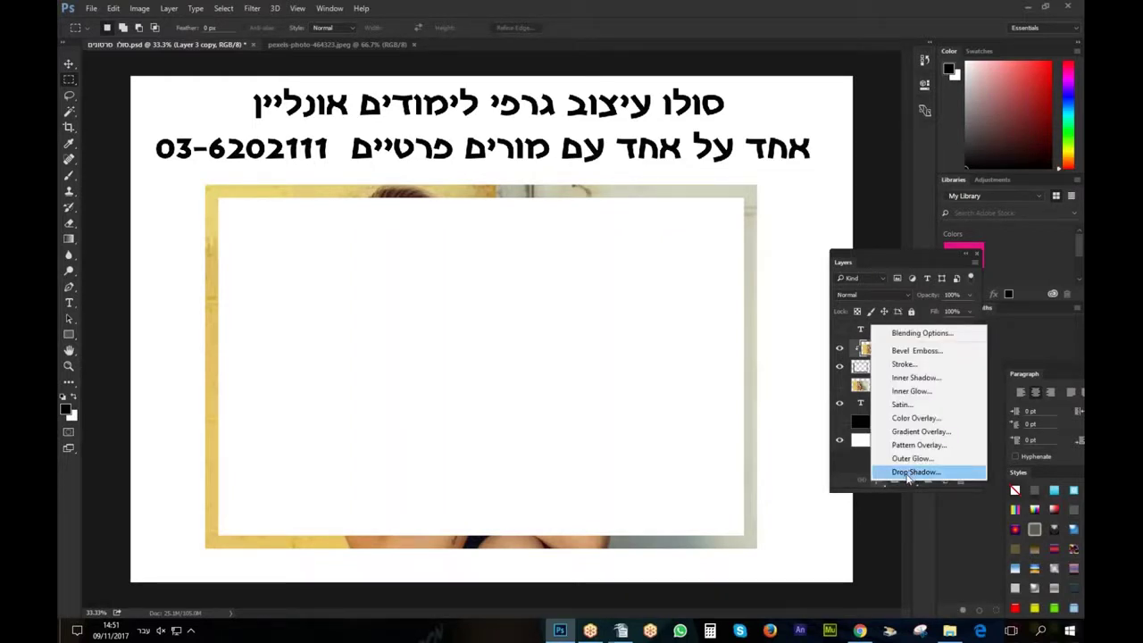
left_click(907, 477)
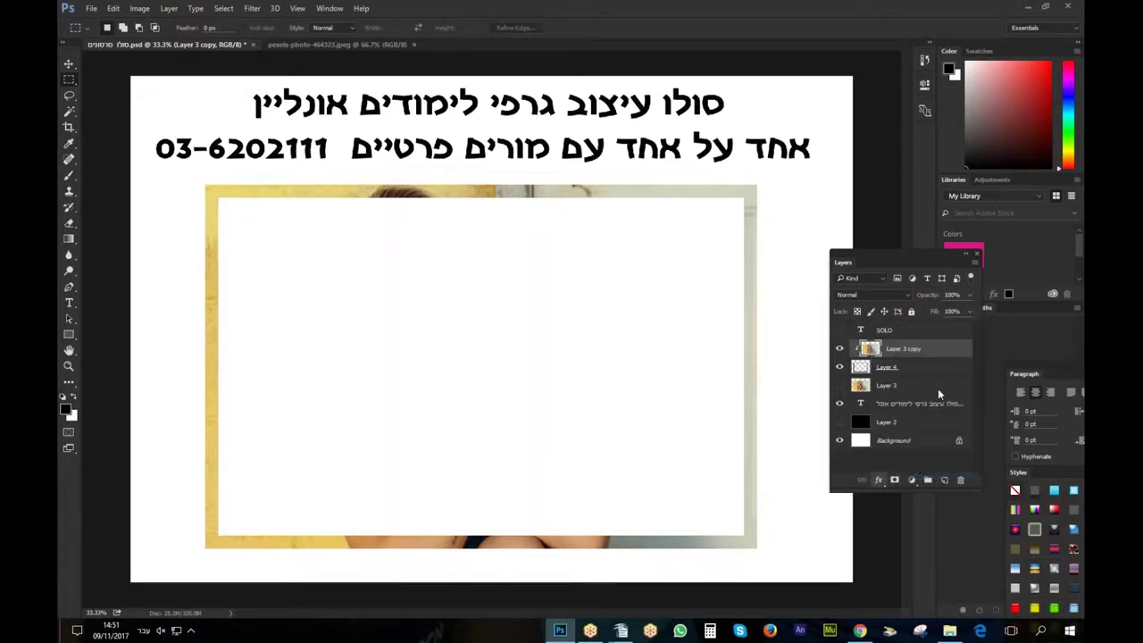
left_click_drag(747, 270, 762, 204)
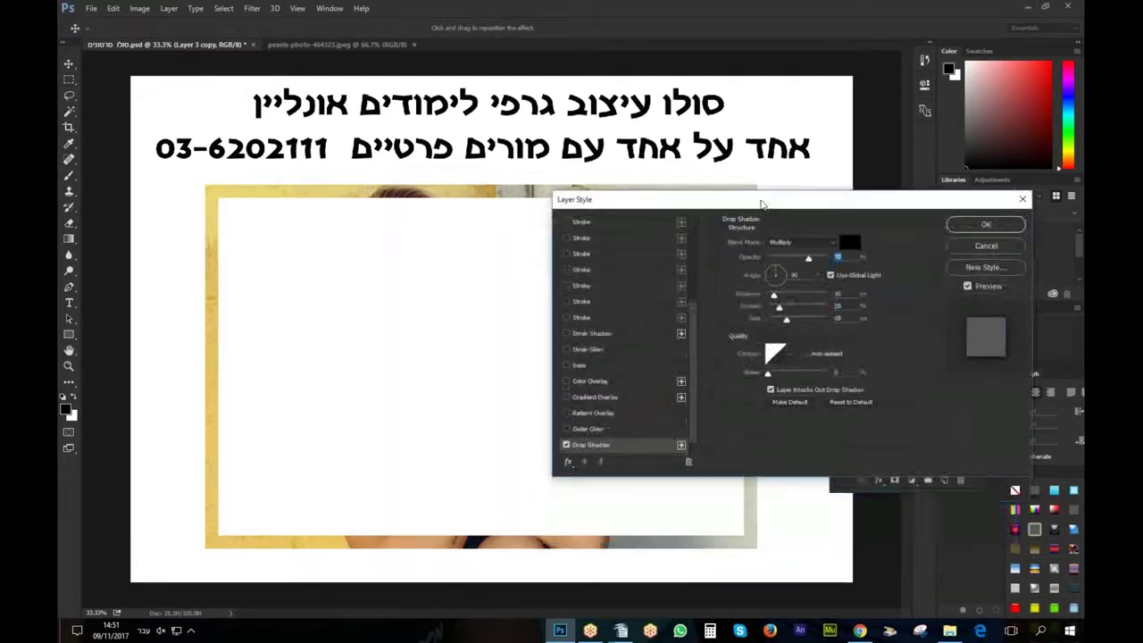
left_click(774, 296)
mouse_move(774, 298)
left_mouse_down()
mouse_move(788, 318)
mouse_move(790, 300)
left_mouse_up()
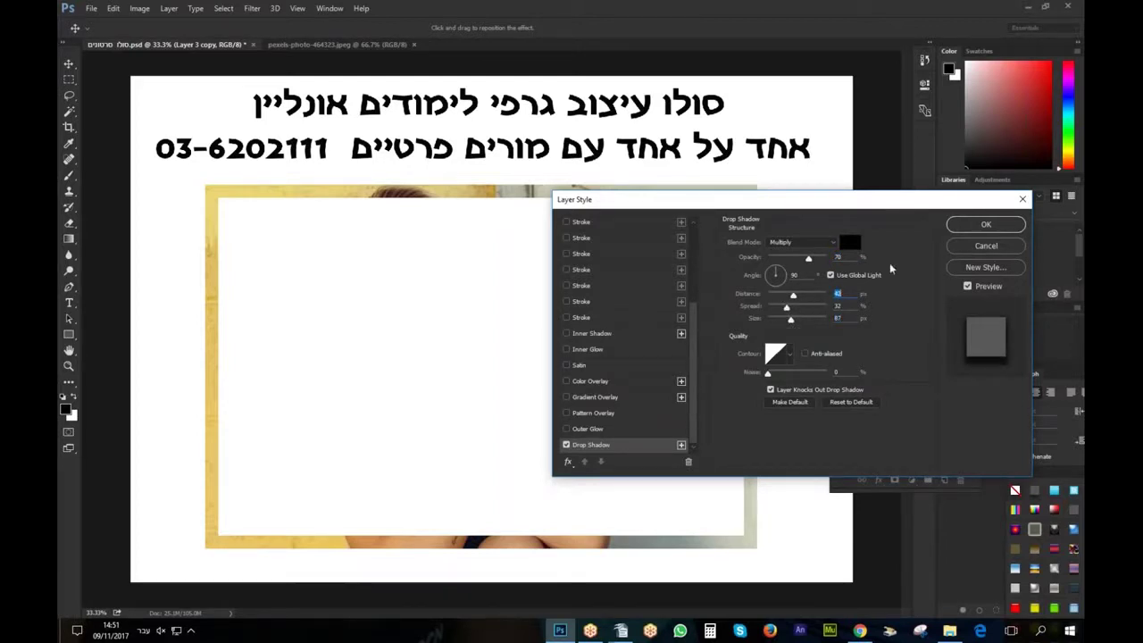
left_click(985, 224)
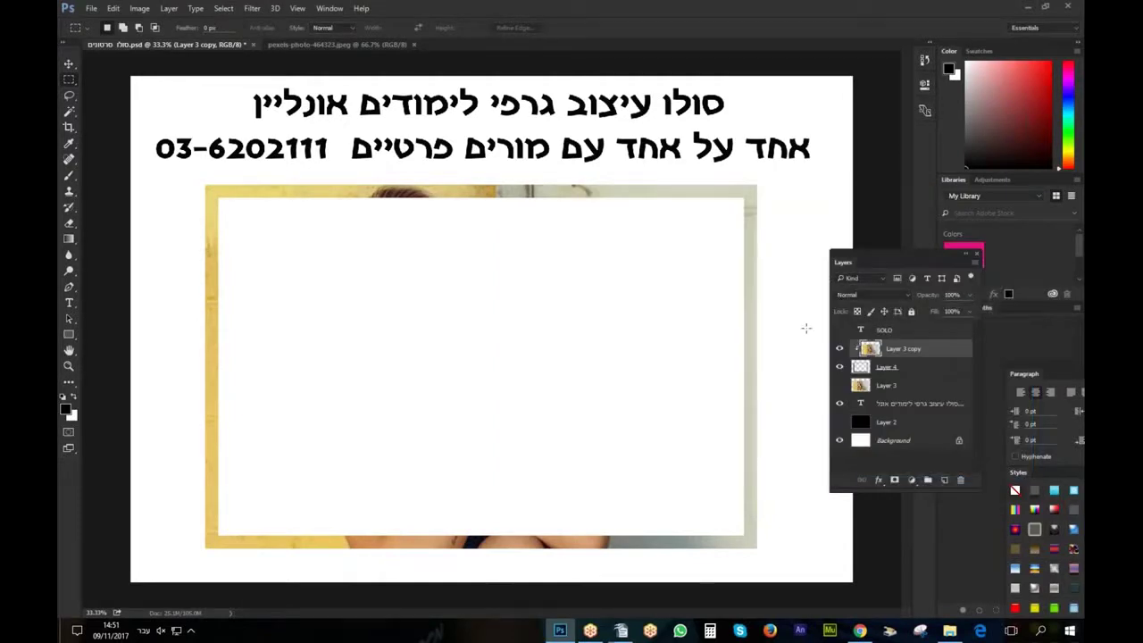
Add a Multiply drop shadow to the Layer 4 frame with 70% opacity, 11 px distance, 20% spread and 65 px size
left_click(889, 369)
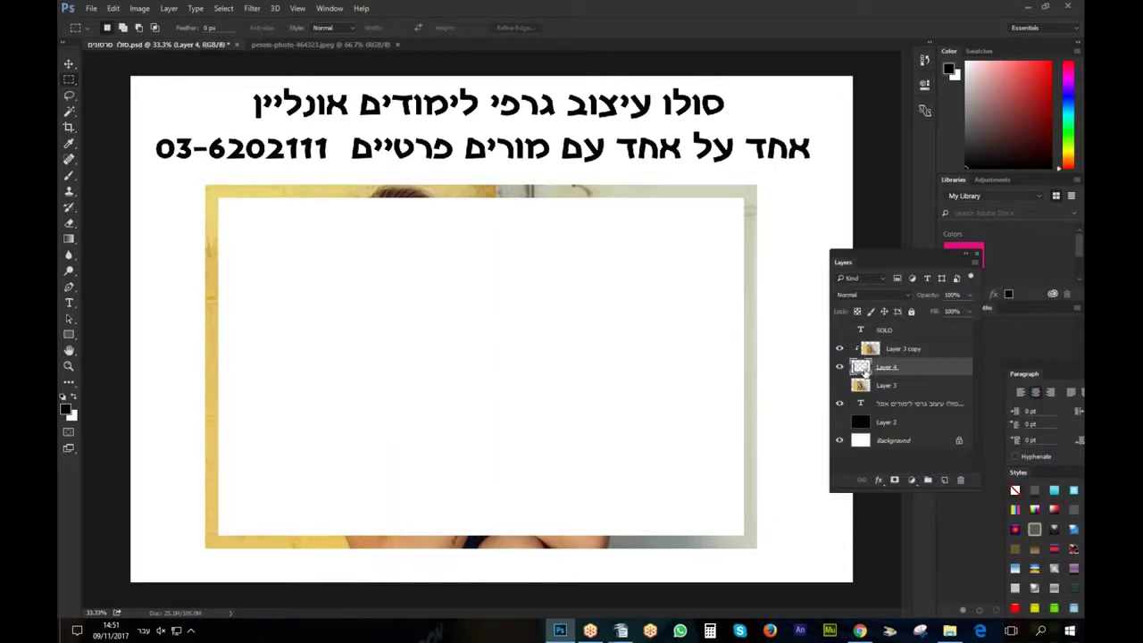
left_click(878, 480)
left_click(906, 466)
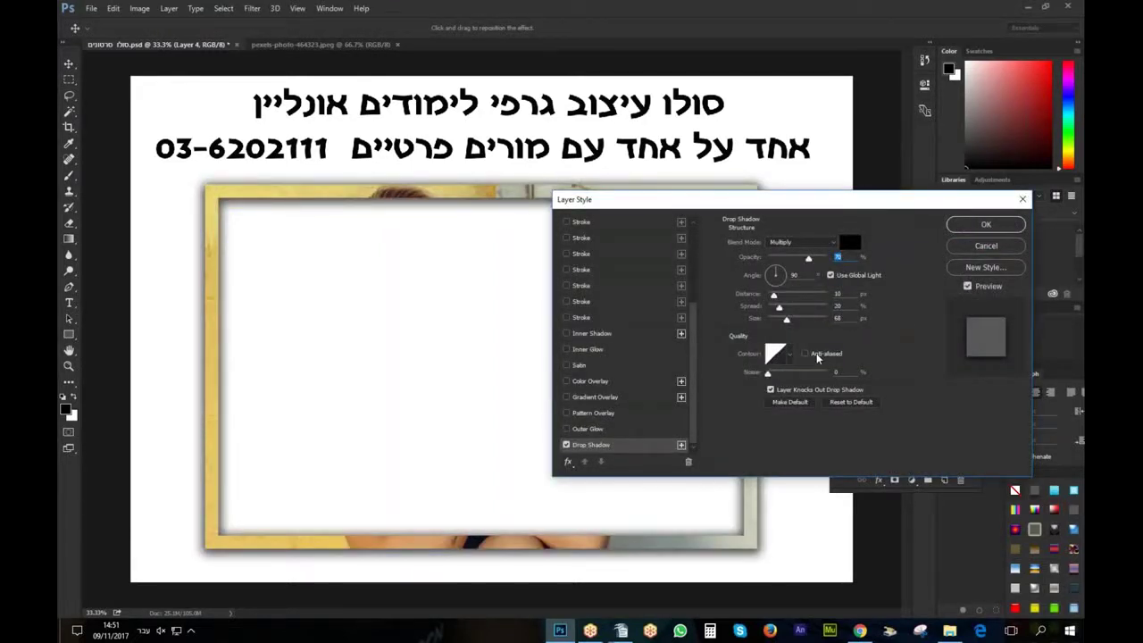
left_click_drag(773, 296, 786, 319)
left_click(983, 225)
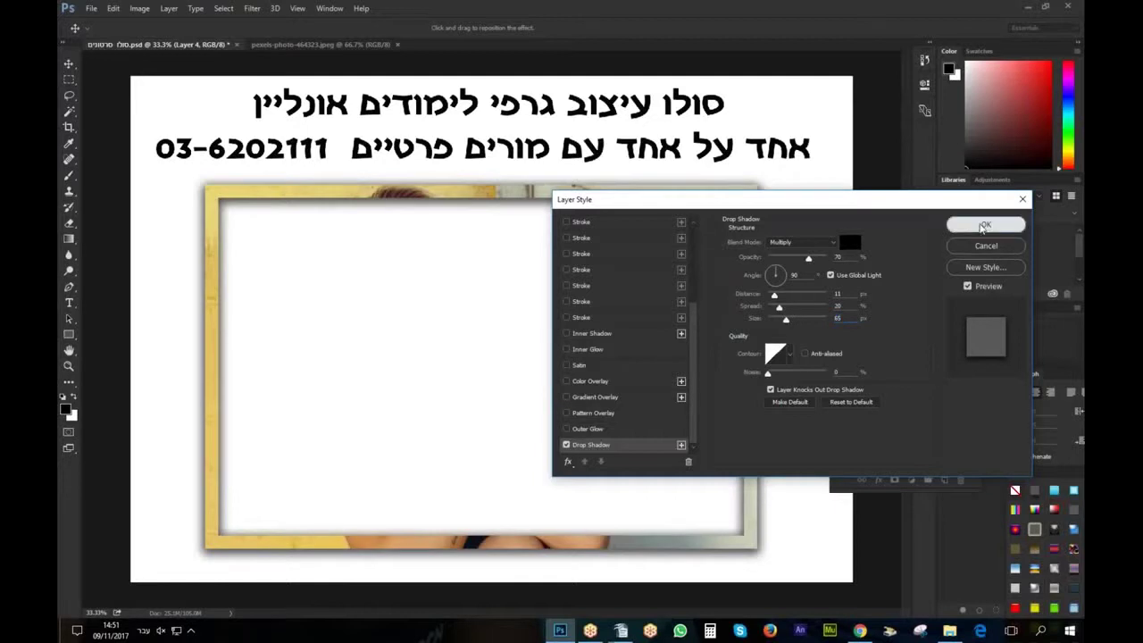
Rename the Layer 4 frame layer as מסגרת
double_click(884, 368)
type("מסגרת")
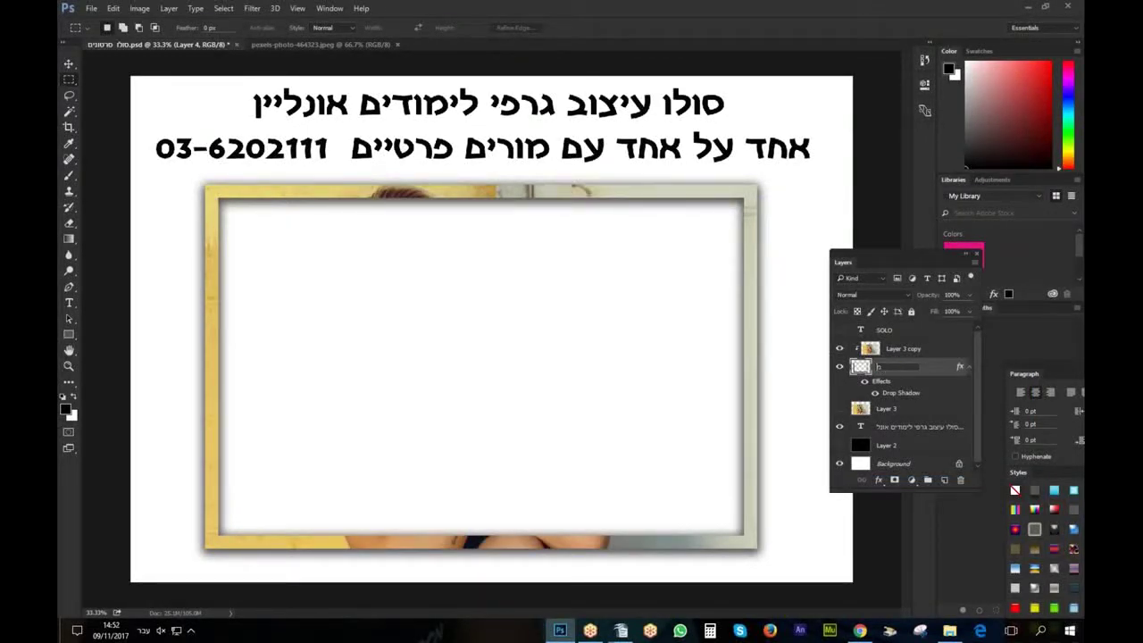
key("Return")
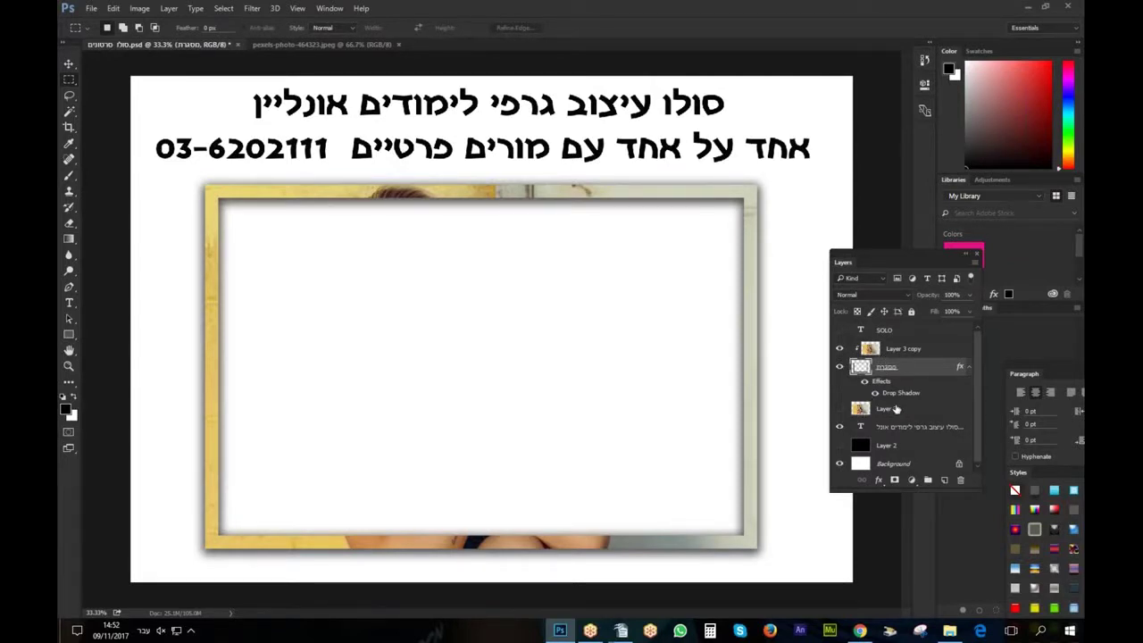
Show Layer 3, duplicate it and place the duplicate above Layer 3 copy, and hide the original Layer 3
left_click(875, 412)
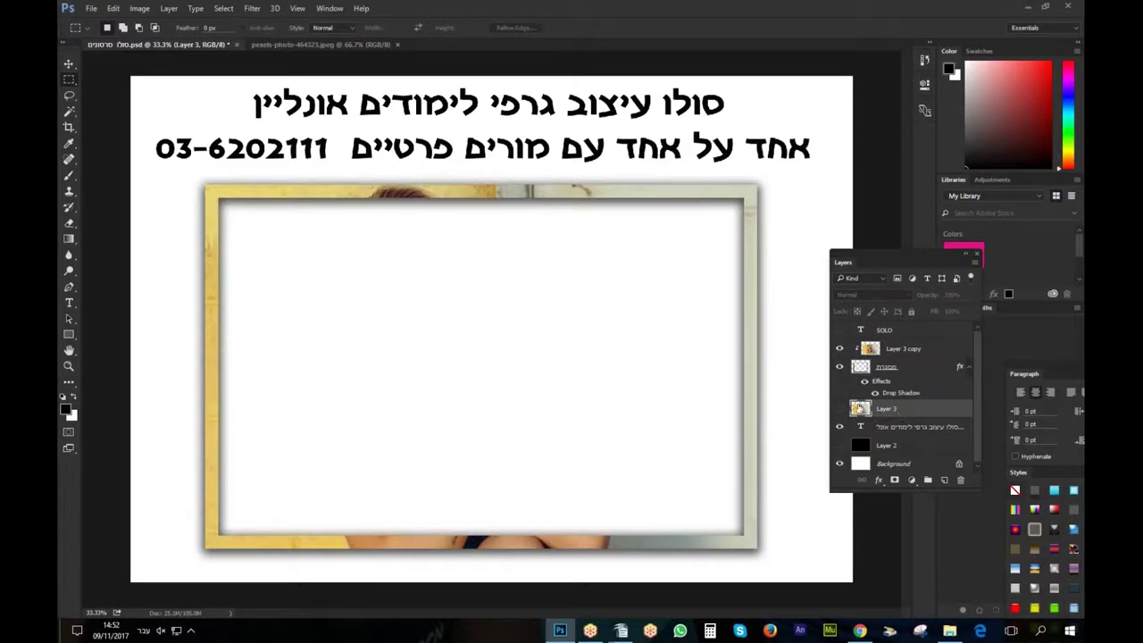
left_click(839, 409)
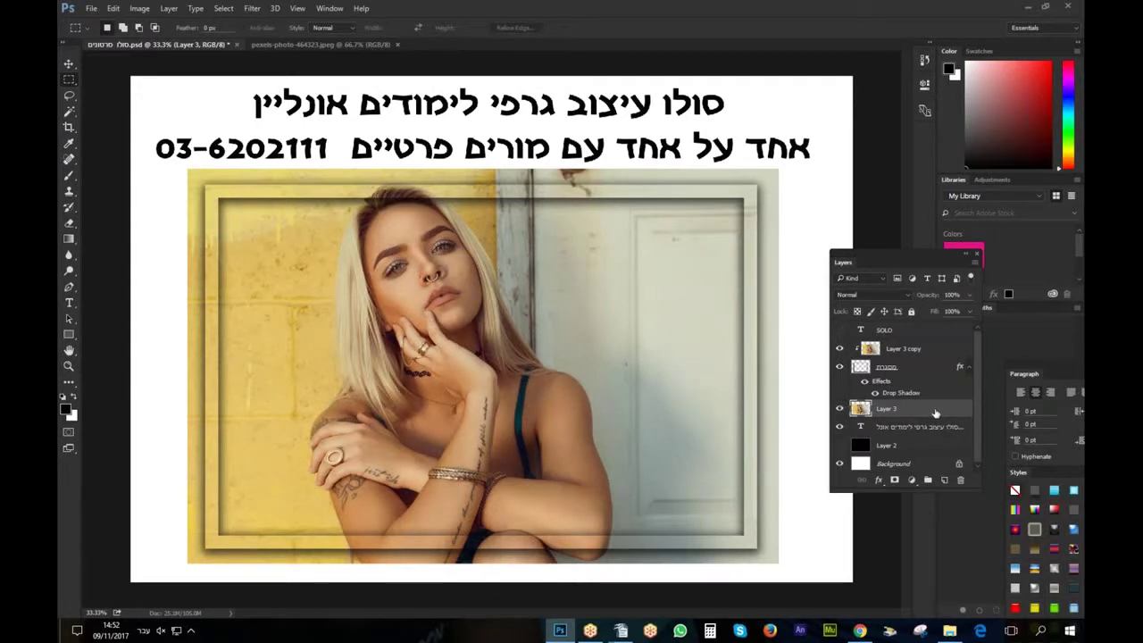
left_click_drag(935, 412, 943, 481)
left_click_drag(889, 413, 889, 350)
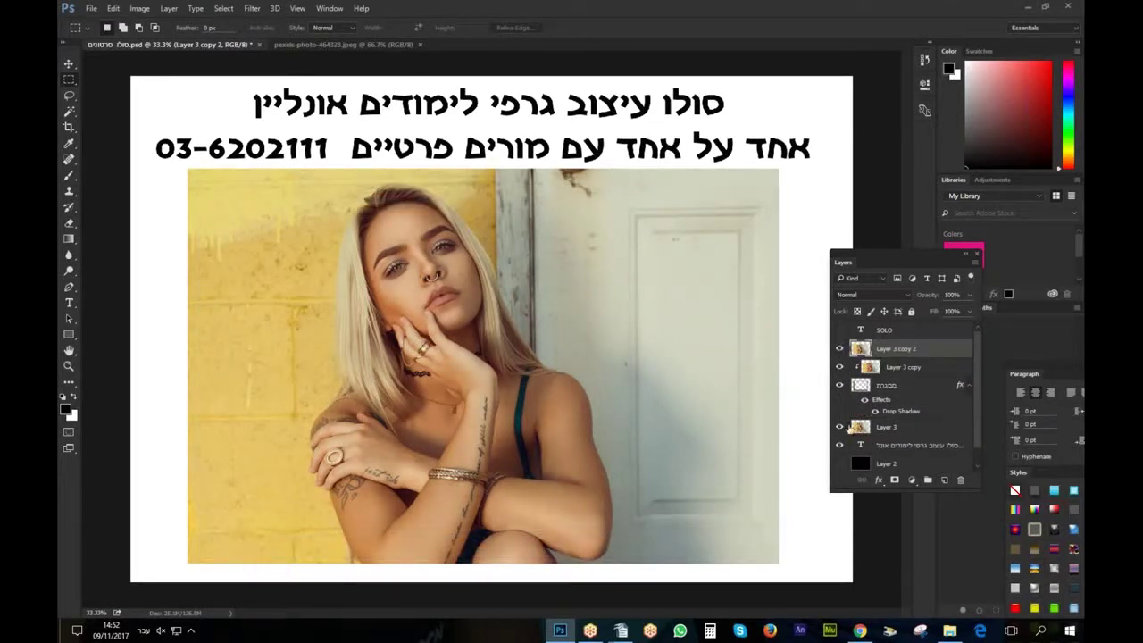
left_click(838, 426)
Select a rectangle around the woman and stroke it on a new layer with a 65 px black inside line at 100% opacity
left_click_drag(195, 174, 531, 551)
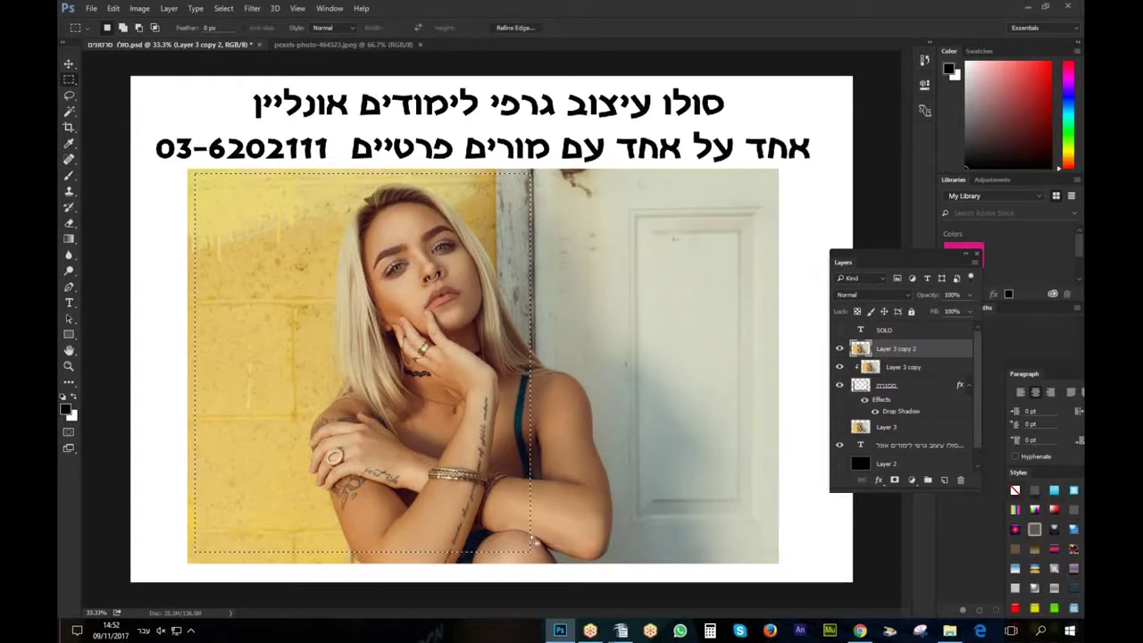
left_click(944, 480)
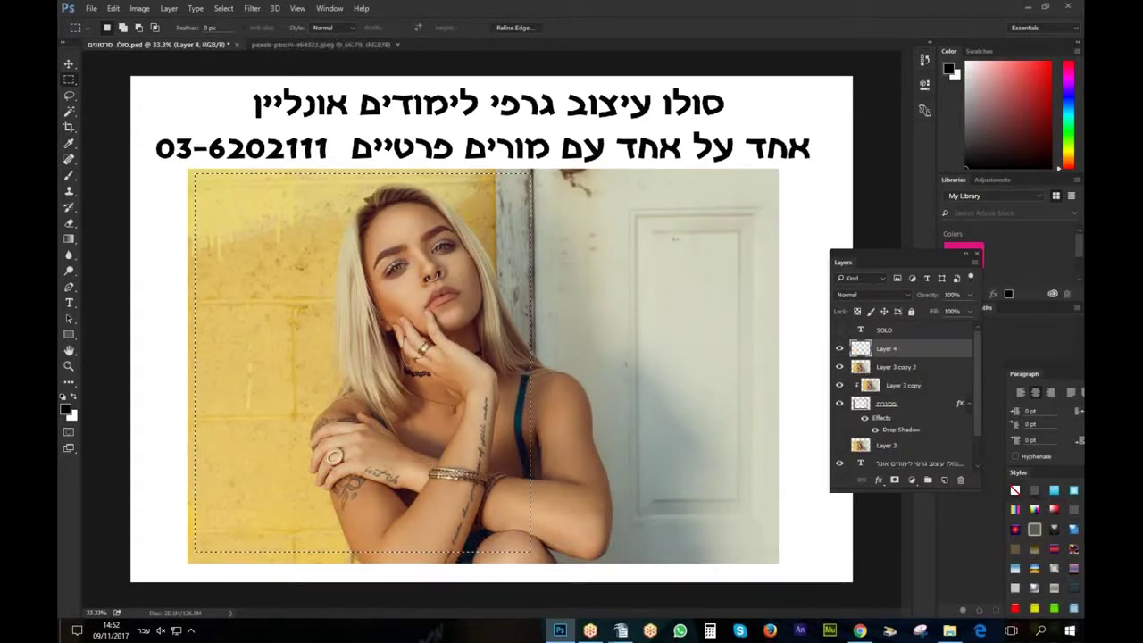
right_click(462, 272)
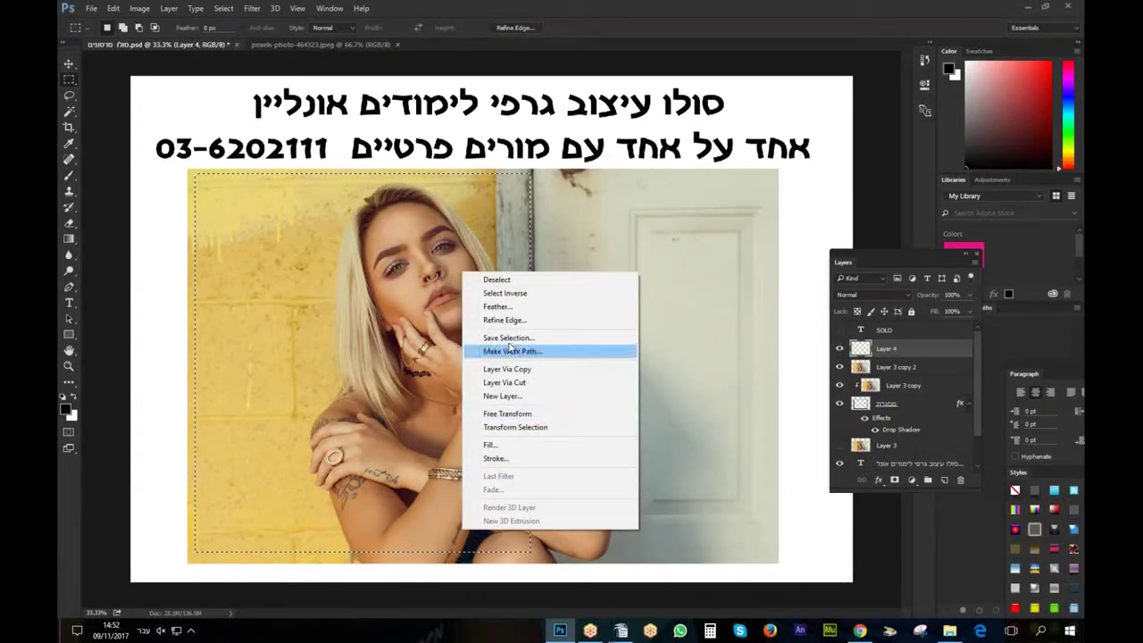
left_click(510, 460)
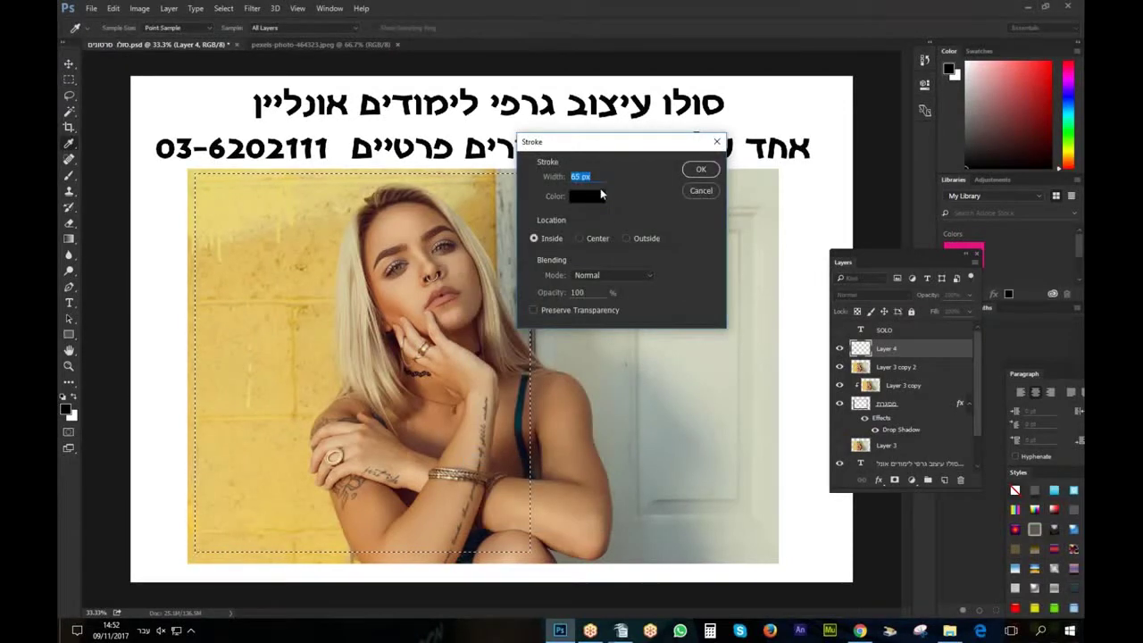
key("Escape")
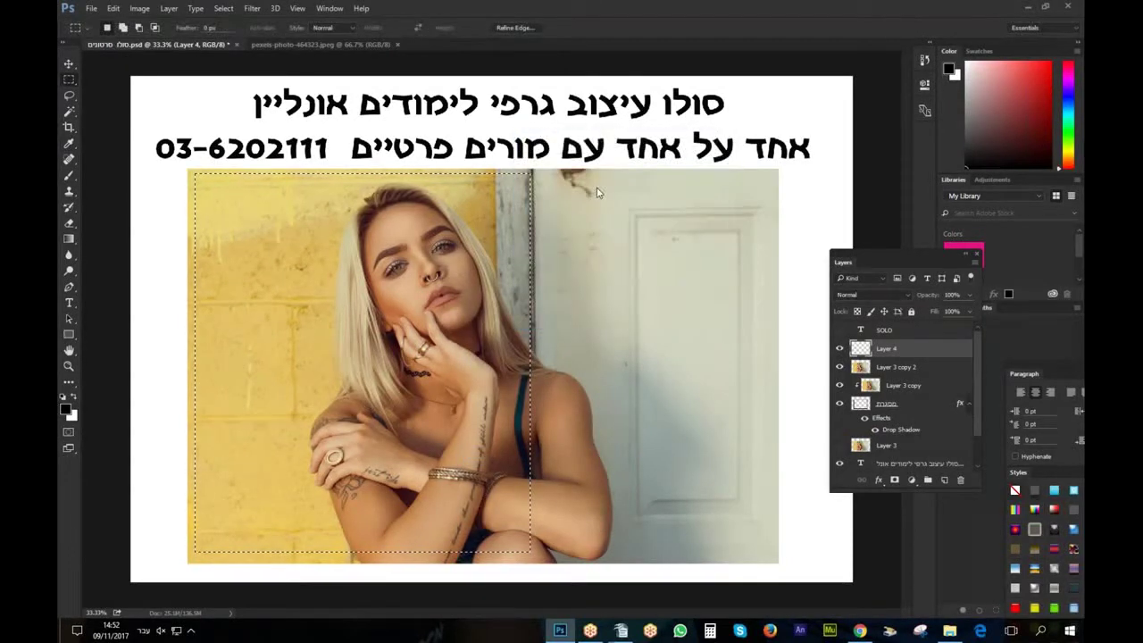
Move Layer 3 copy 2 above the new Layer 4, clip it to that frame, and deselect
left_click_drag(878, 370, 899, 350)
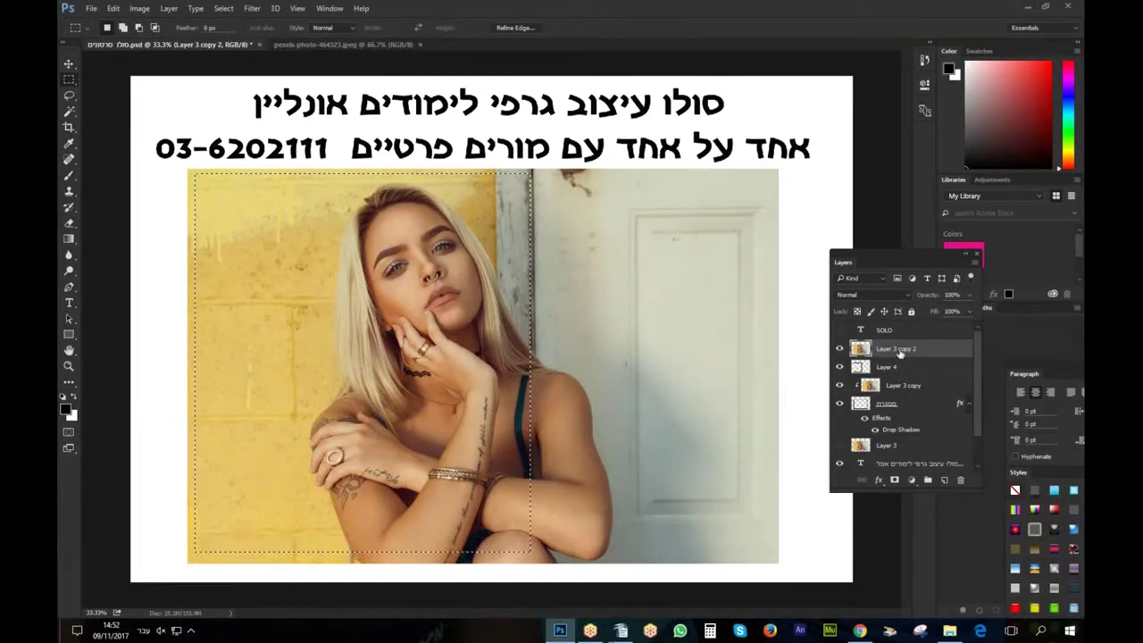
right_click(904, 353)
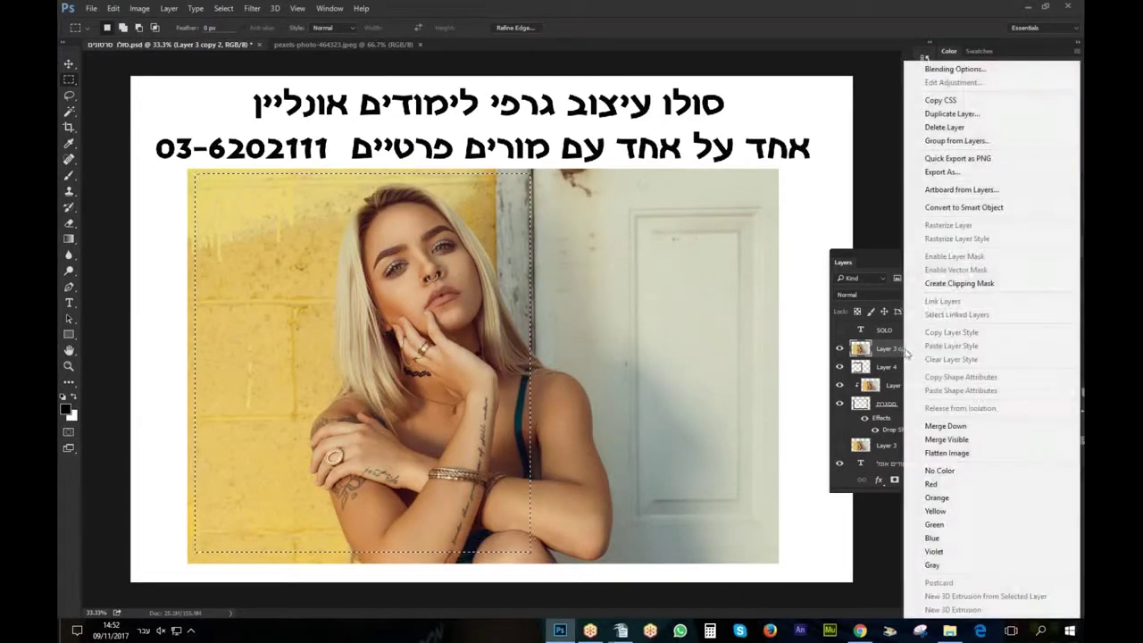
left_click(952, 286)
key("ctrl+d")
Add a drop shadow (11 px distance, 20% spread, 65 px size) to Layer 4 with Bevel & Emboss off, and show Layer 3 beneath the frames
left_click(896, 368)
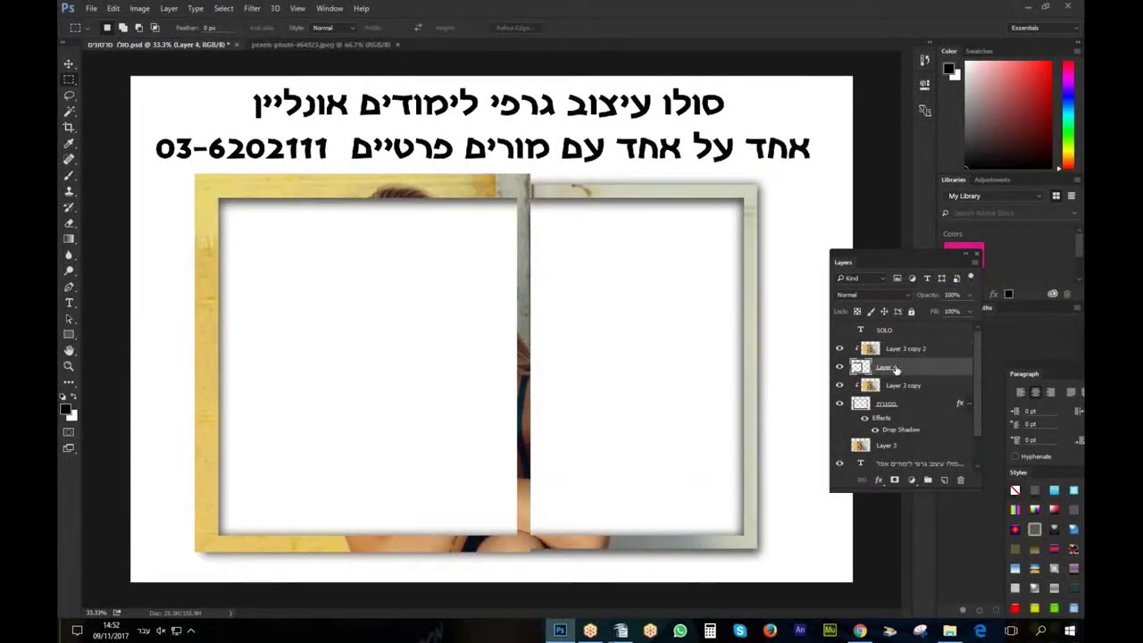
left_click(882, 483)
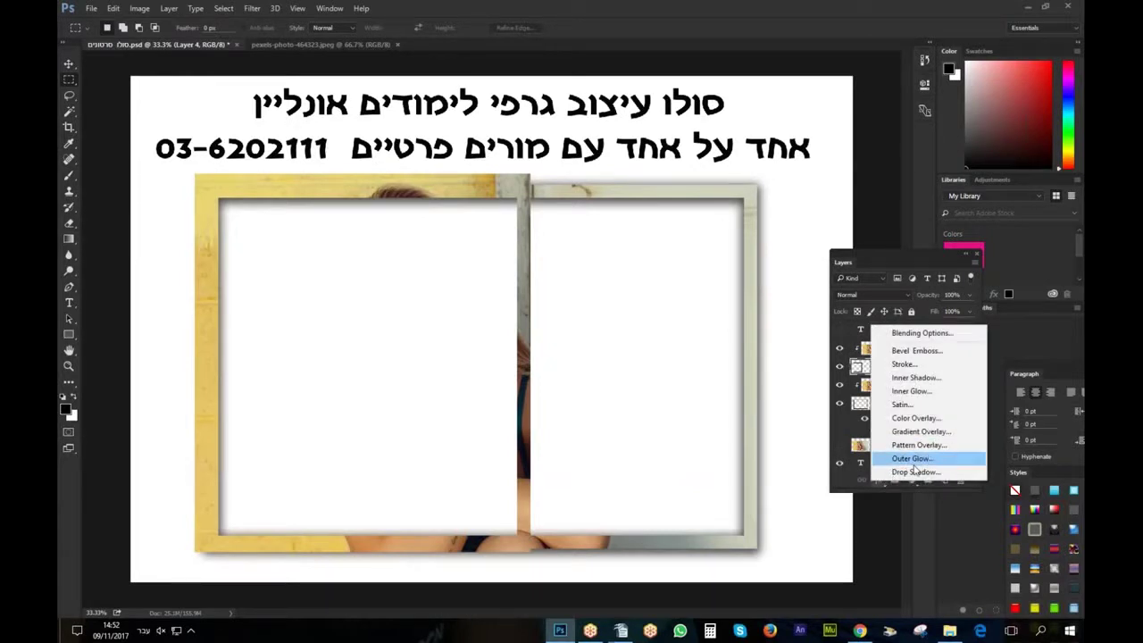
left_click(909, 471)
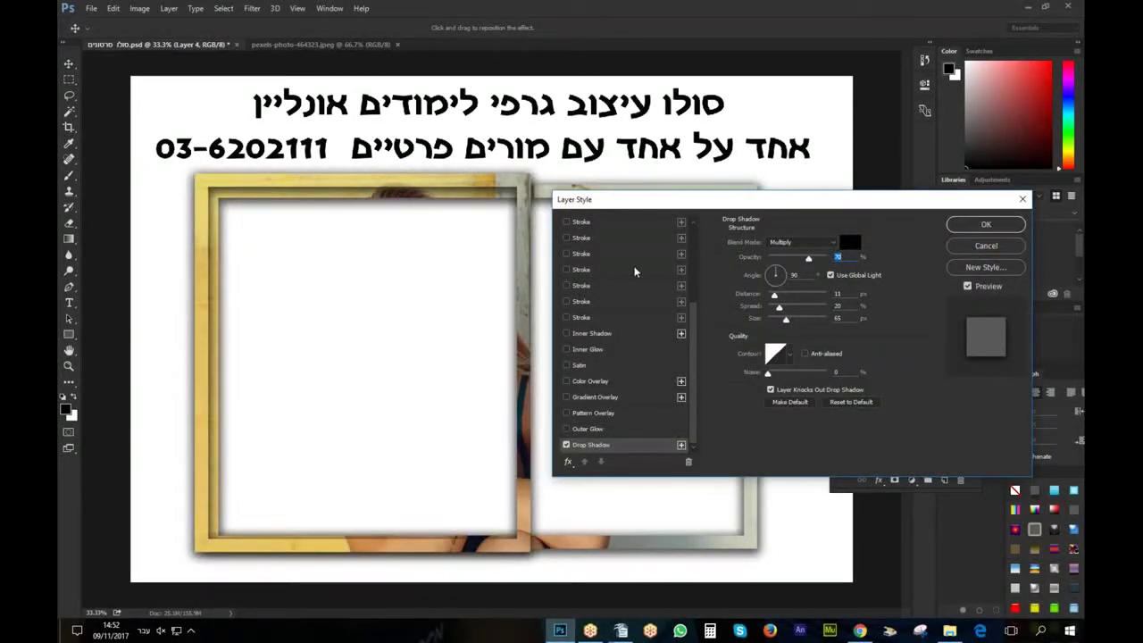
left_click_drag(696, 330, 689, 270)
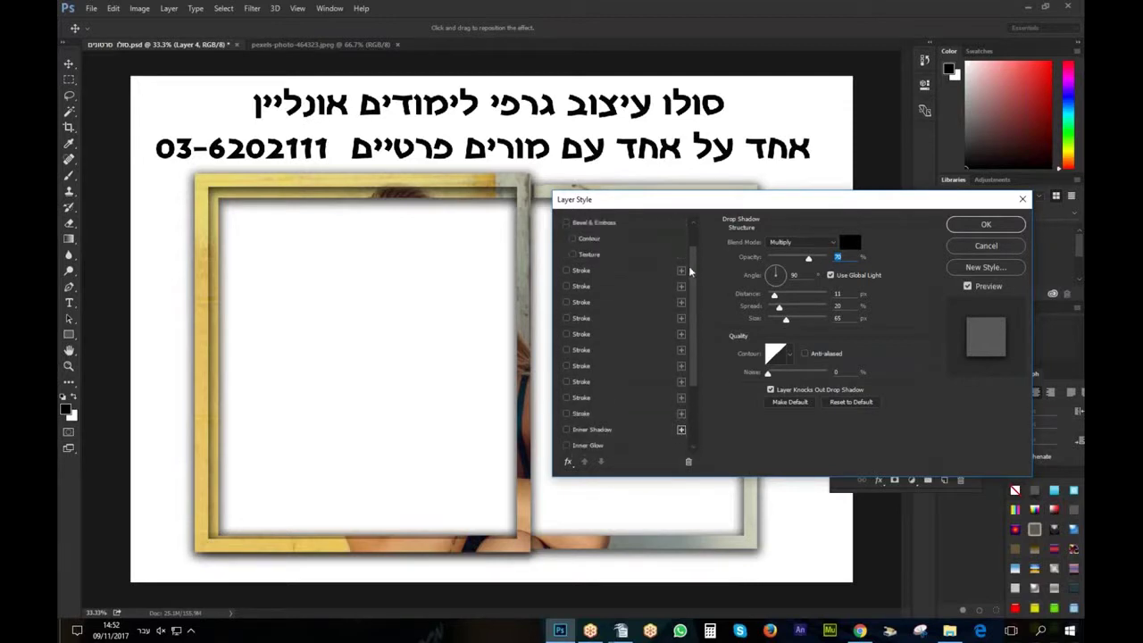
left_click(604, 226)
left_click(566, 226)
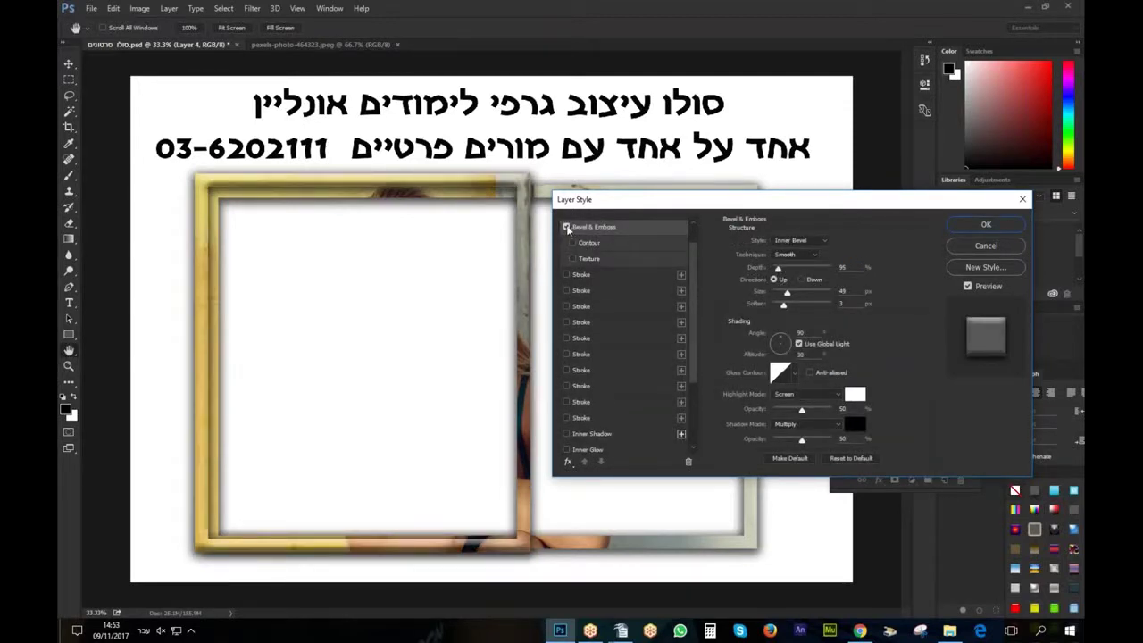
left_click(1013, 228)
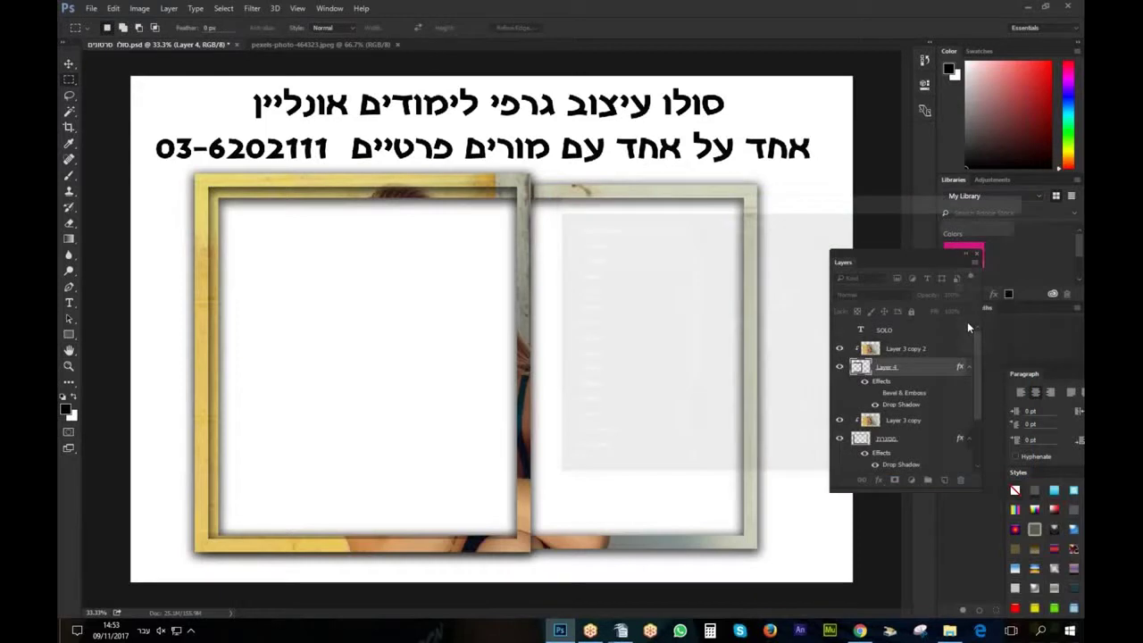
left_click_drag(975, 382, 980, 431)
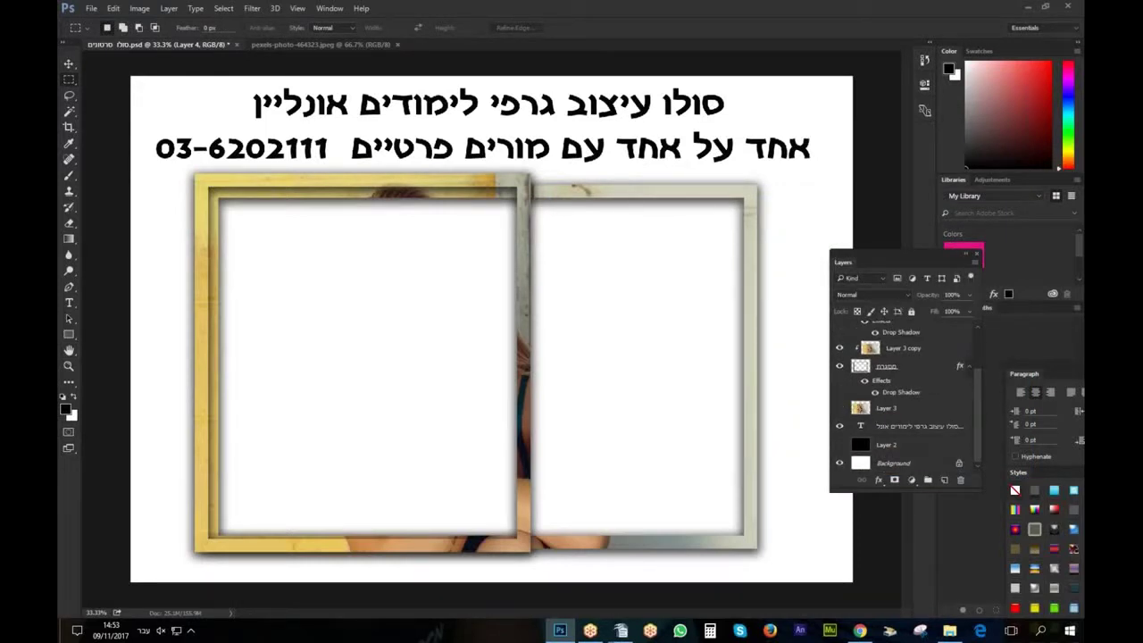
left_click(839, 408)
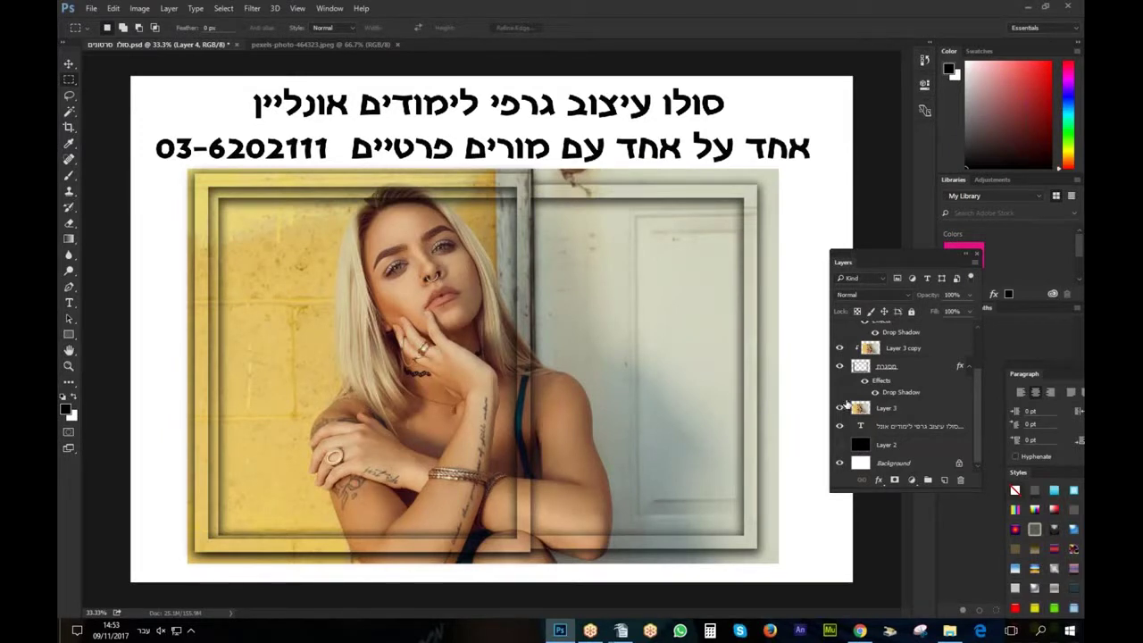
Delete both frame layers and their clipped photo copies, keeping only the original Layer 3 photo
left_click_drag(907, 348, 902, 389)
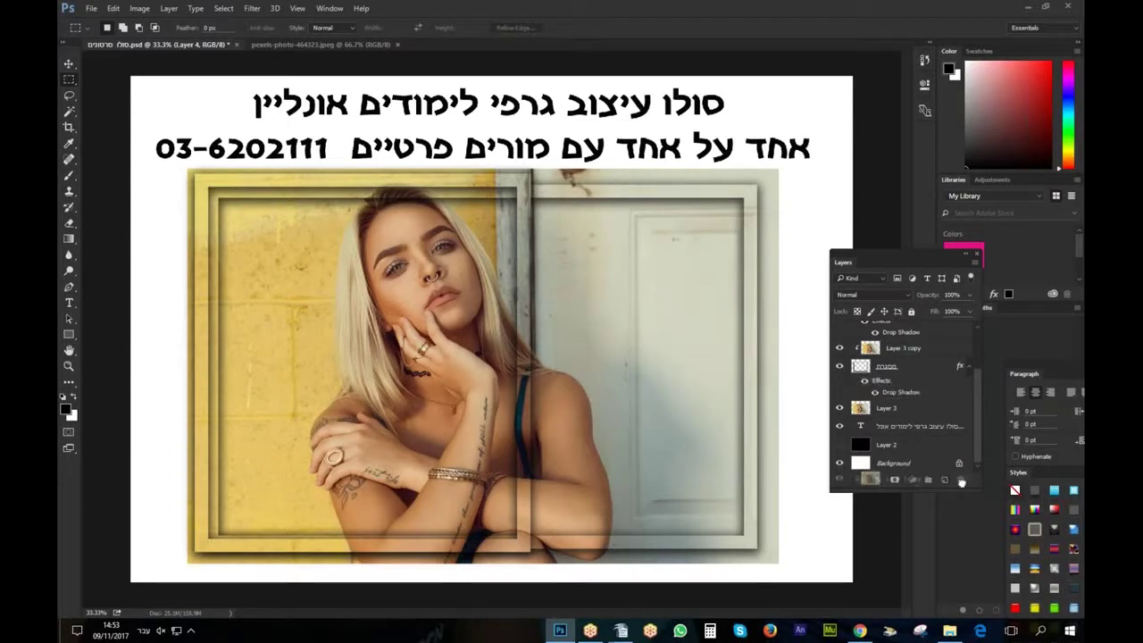
left_click_drag(915, 338, 953, 479)
left_click_drag(912, 349, 959, 479)
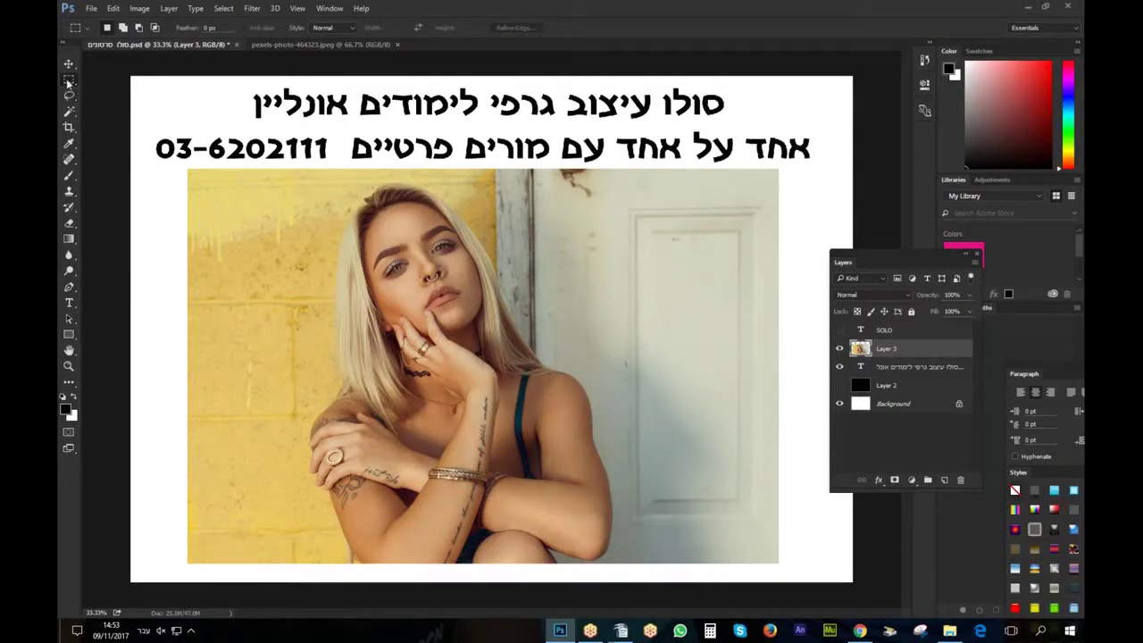
Copy a rectangular area just inside the portrait photo's edges to a new layer and hide Layer 3
left_click_drag(206, 185, 757, 548)
right_click(536, 301)
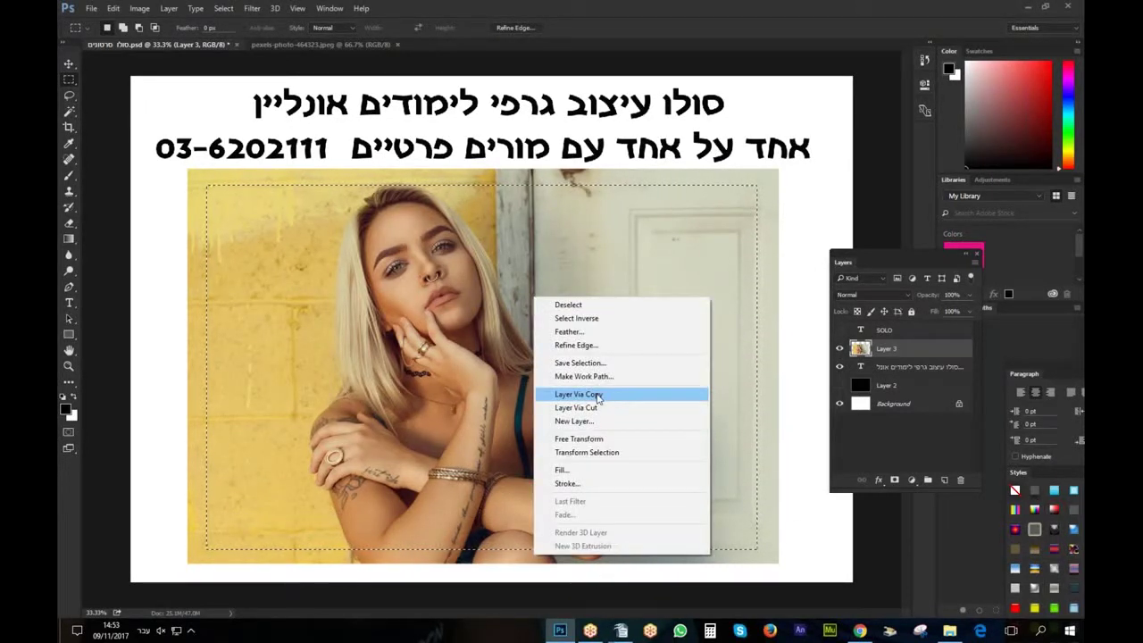
left_click(597, 395)
left_click(839, 366)
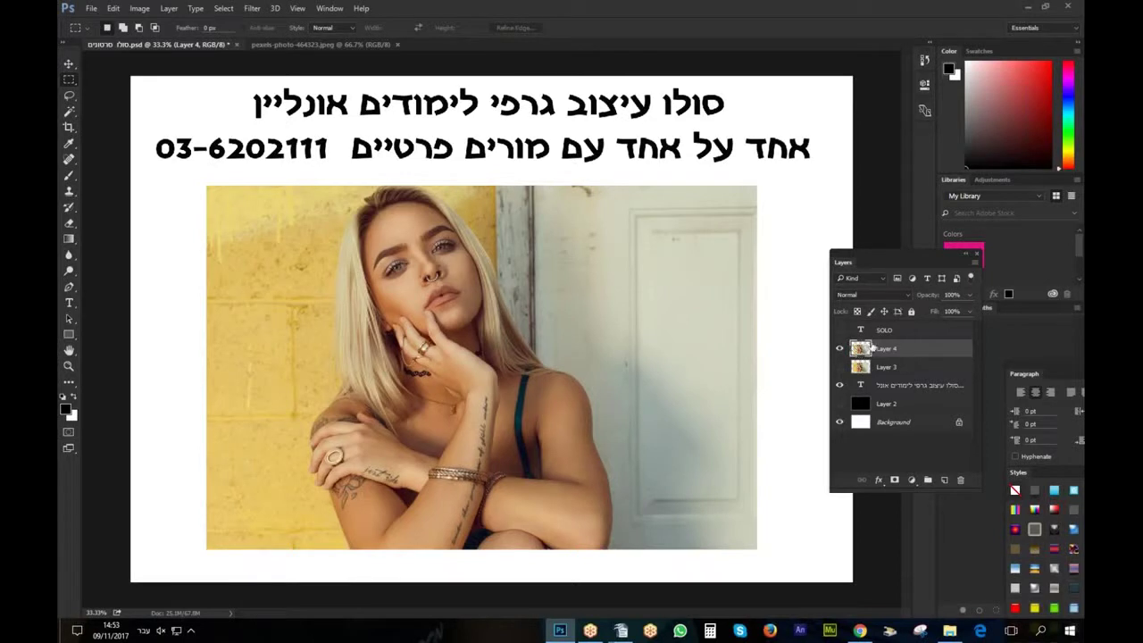
Load Layer 4's outline as a selection, add a new empty layer above it, and feather the selection by 65 pixels
left_click(860, 349, "ctrl")
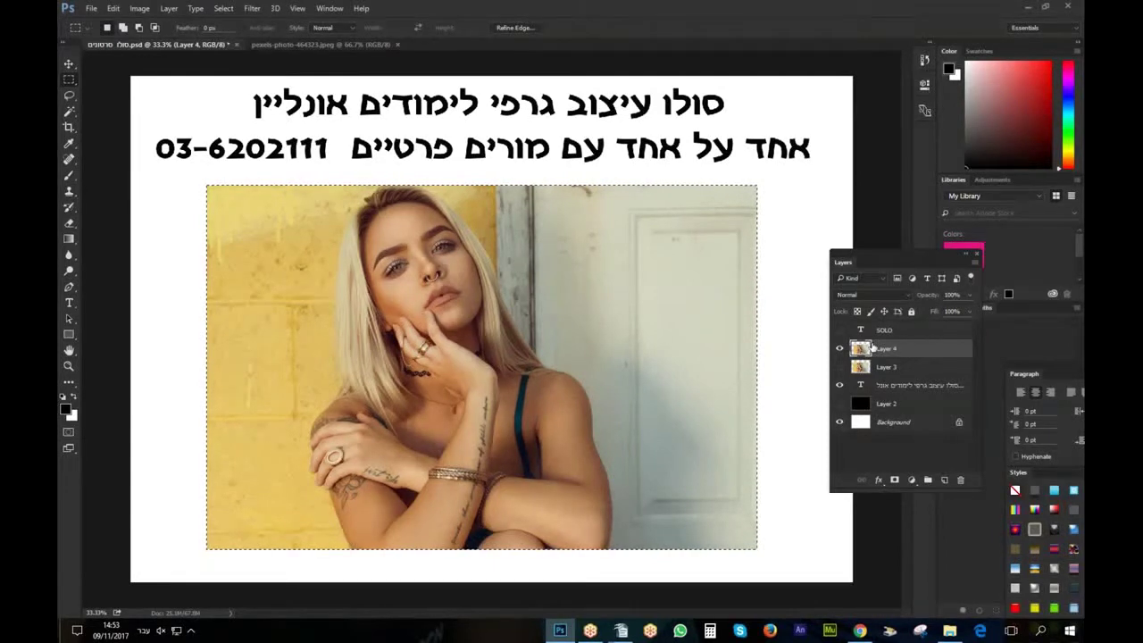
left_click(946, 481)
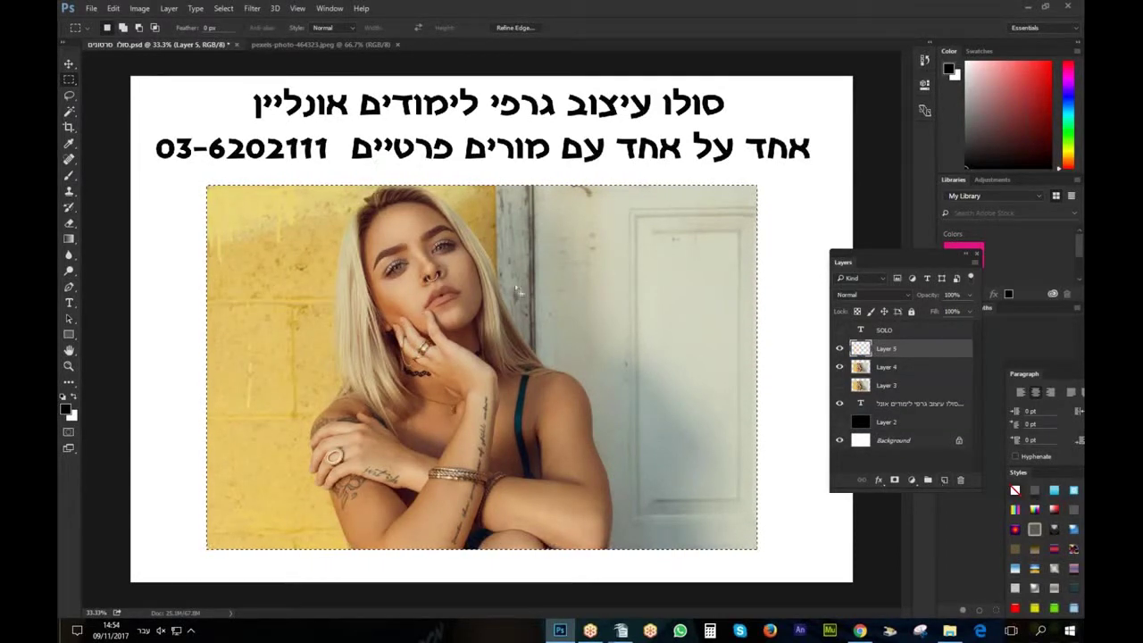
right_click(501, 270)
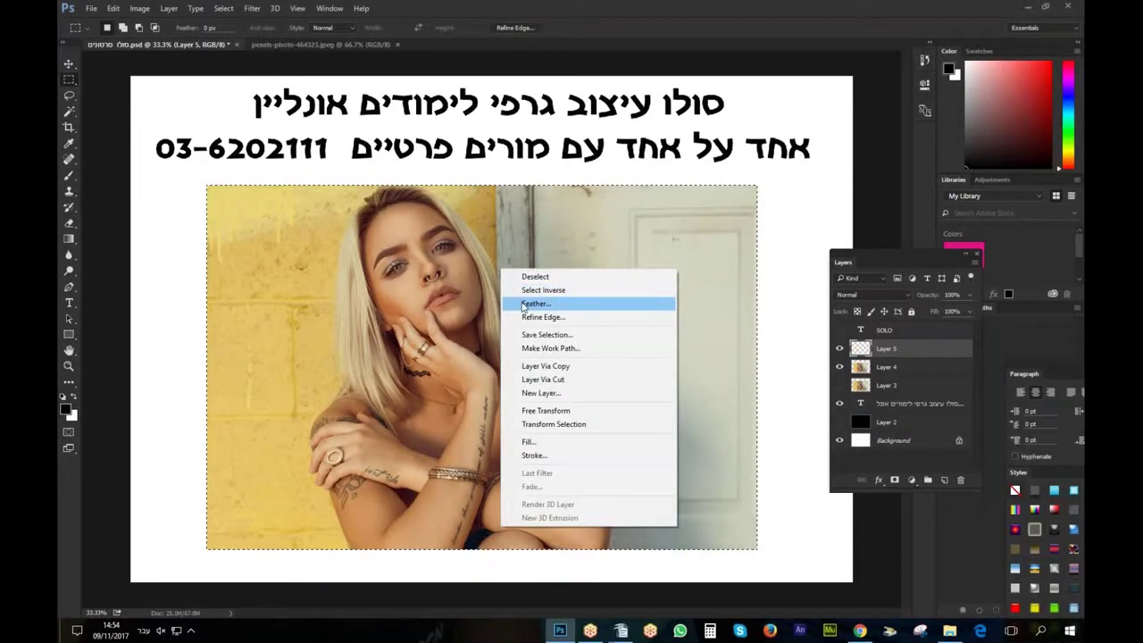
left_click(536, 304)
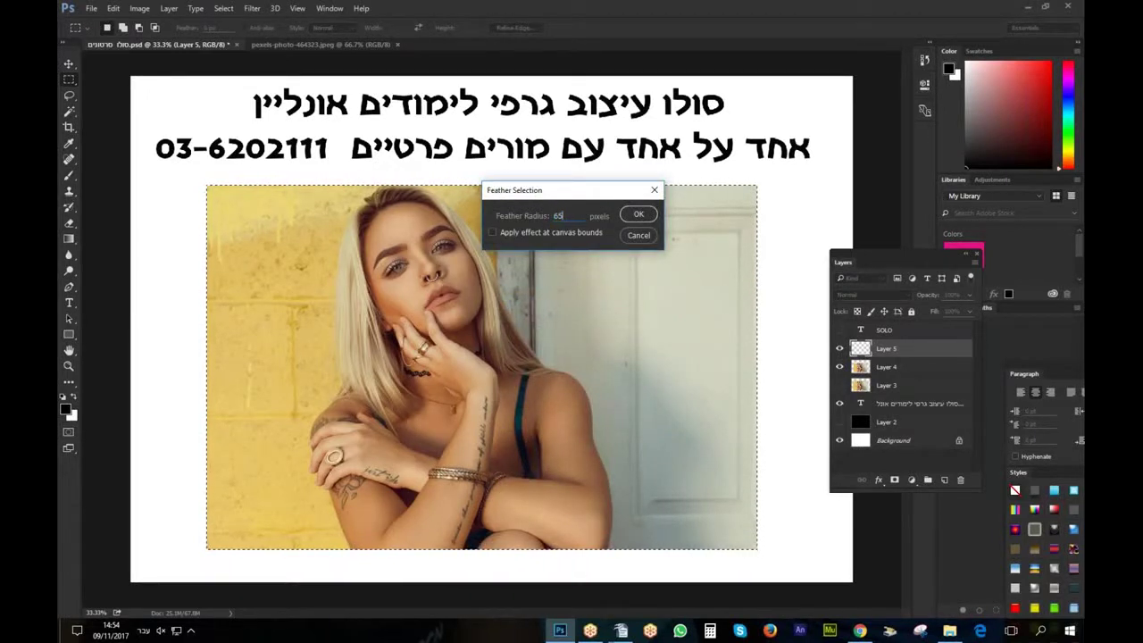
key("Return")
Fill the feathered selection on Layer 5 with black in Normal mode at 100% opacity
right_click(523, 317)
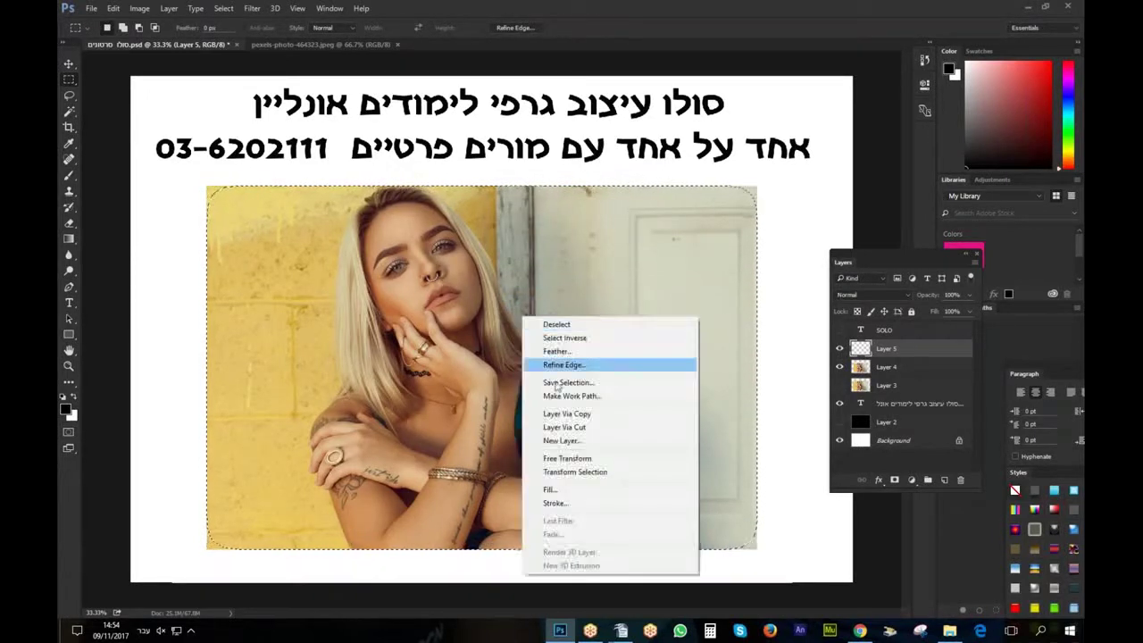
left_click(569, 490)
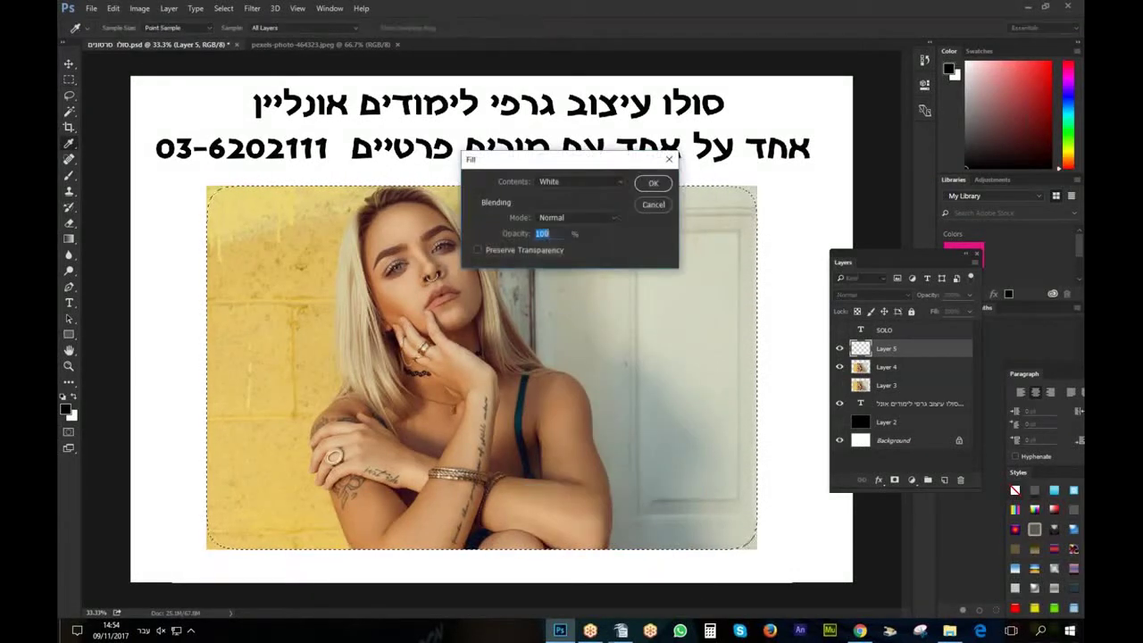
left_click(578, 181)
left_click(586, 261)
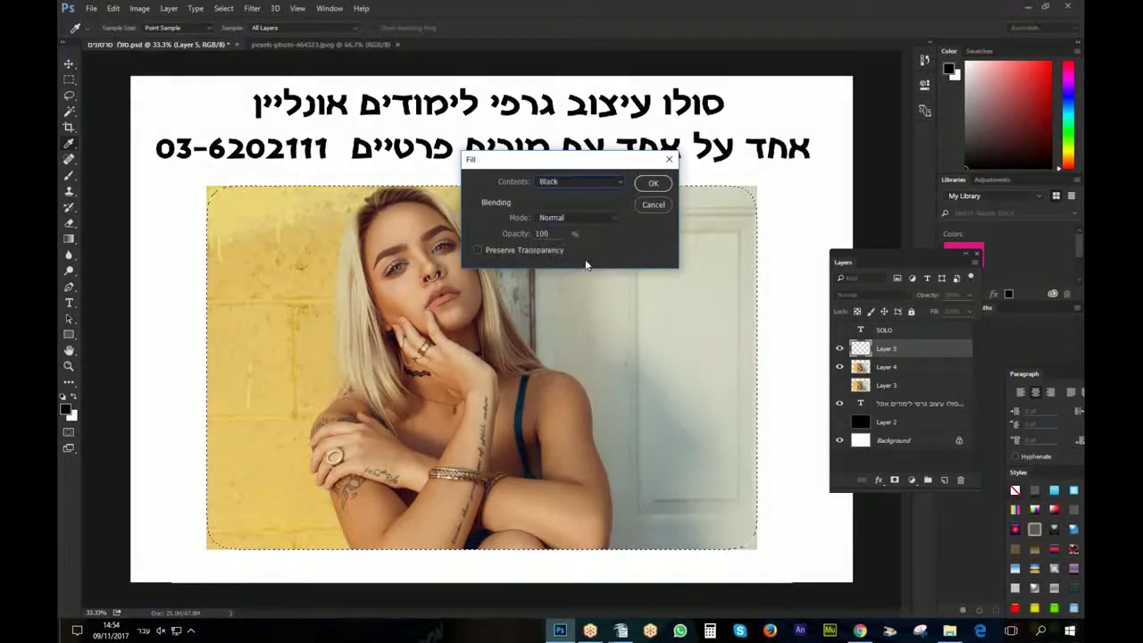
left_click(653, 185)
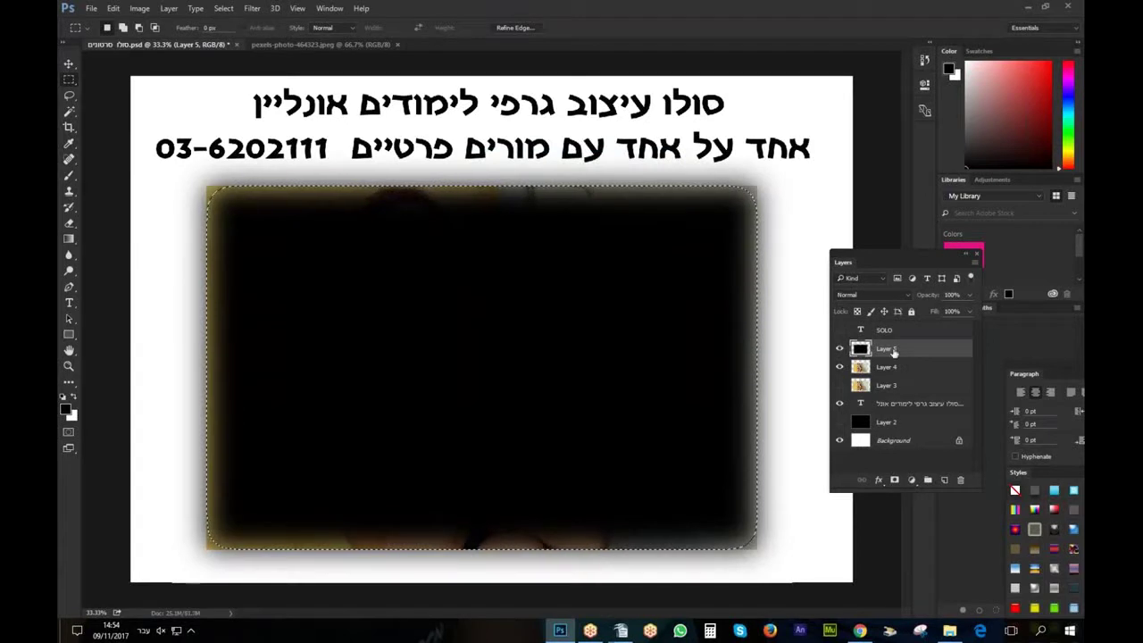
Place Layer 5 beneath Layer 4 as its shadow, deselect, and show Layer 3 again
left_click_drag(884, 350, 879, 373)
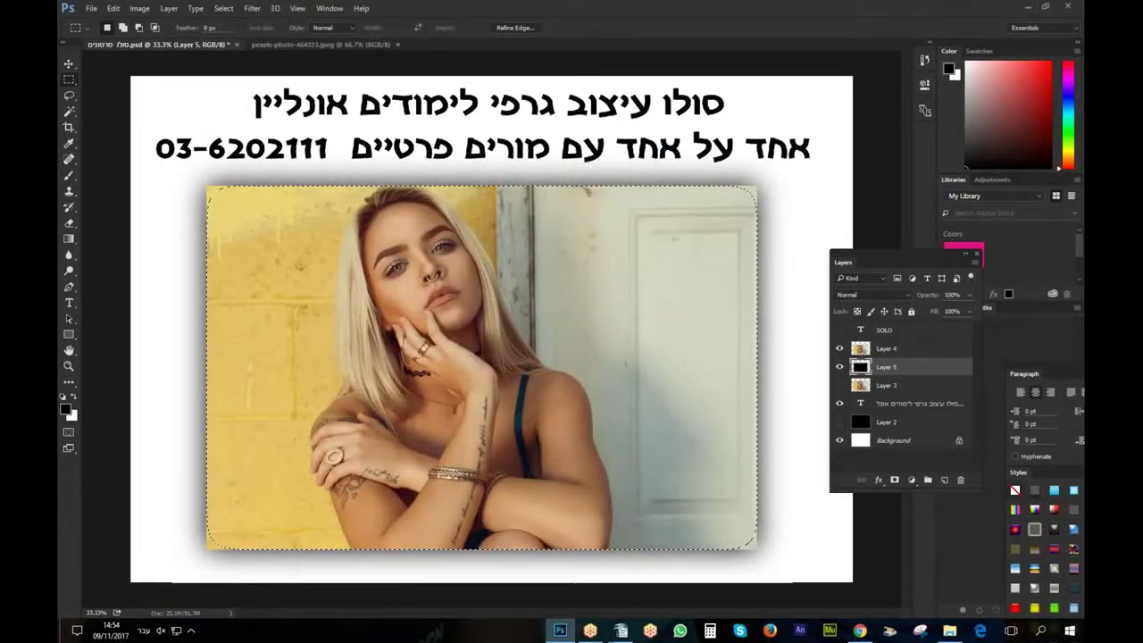
left_click(222, 8)
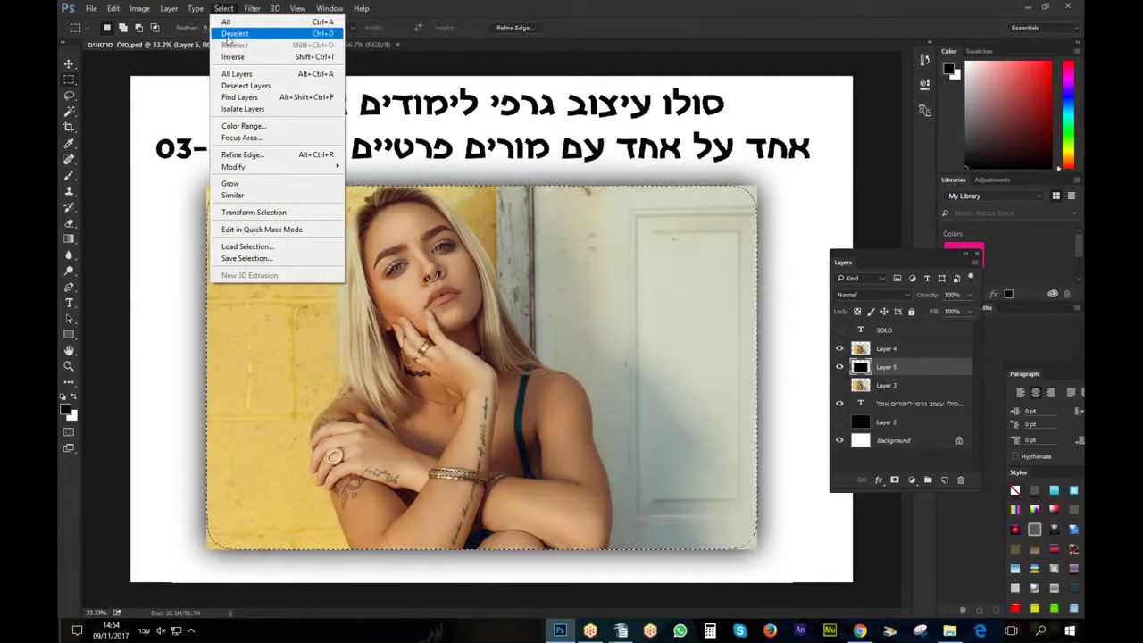
left_click(235, 33)
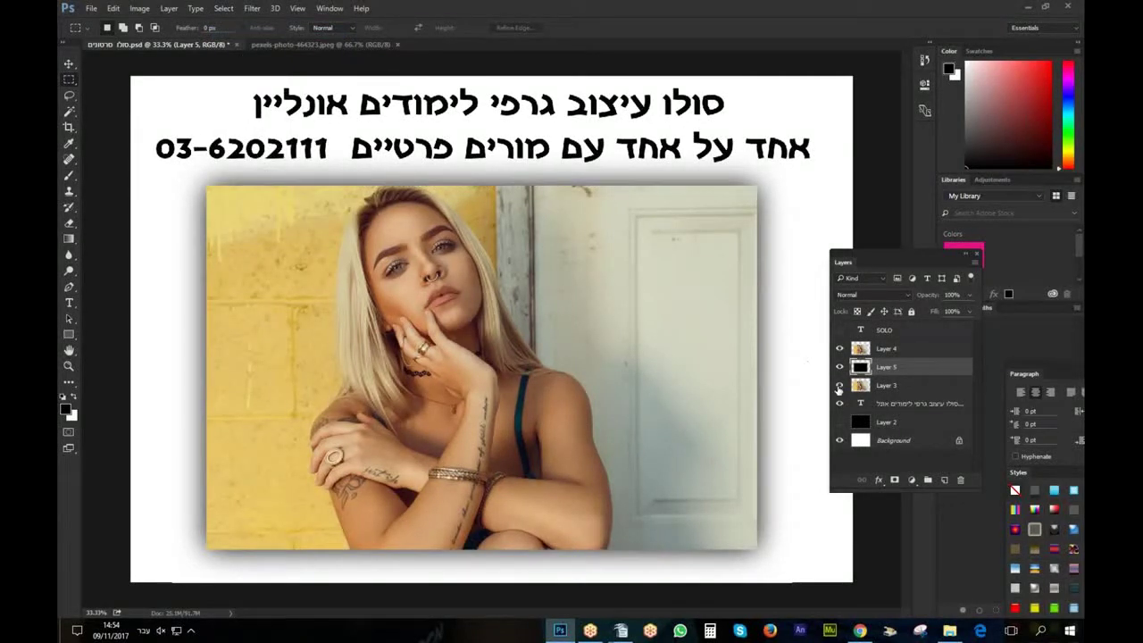
left_click(838, 385)
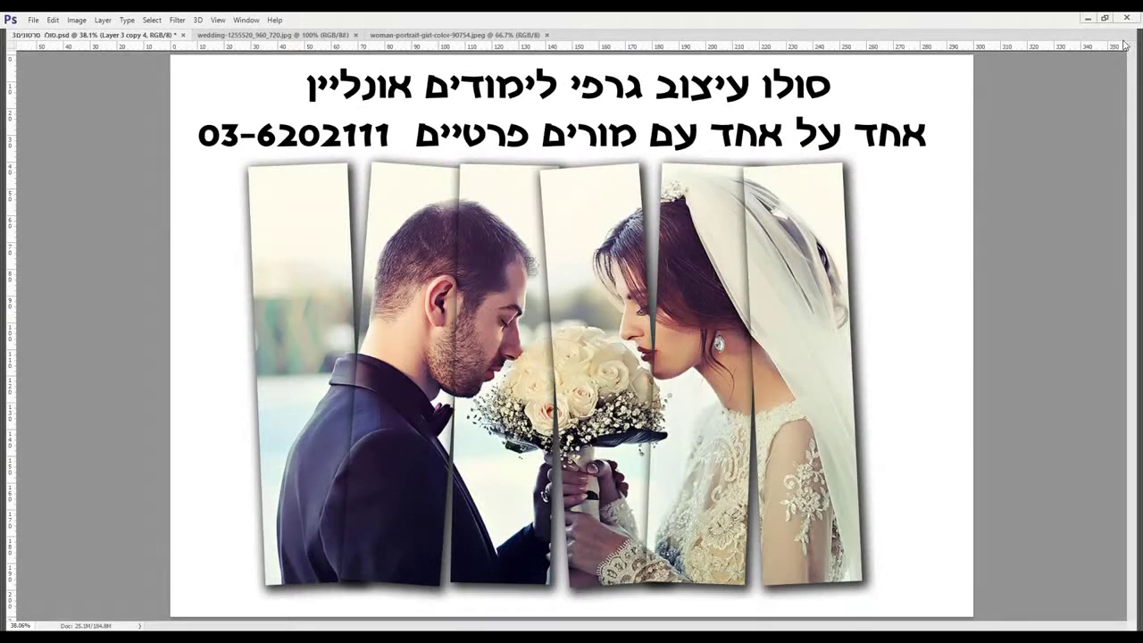
Show the hidden panels in the wedding document and revert its history to the earliest Move state, before the later strip copies and shadows
mouse_move(1136, 100)
key("Tab")
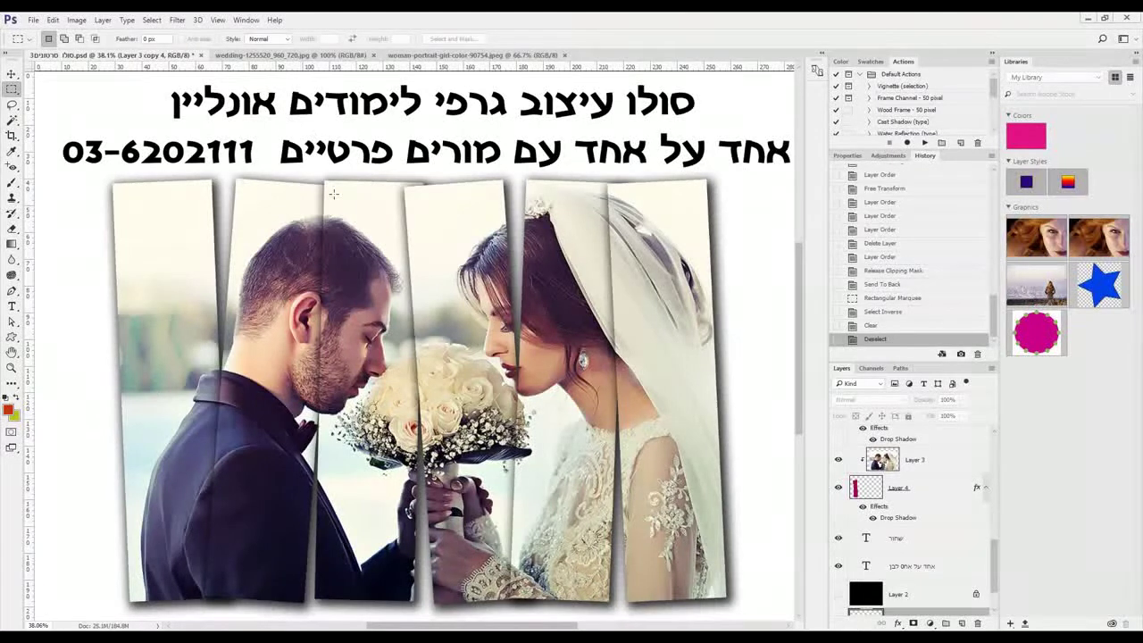
scroll(913, 234, "up", 3)
scroll(913, 234, "up", 5)
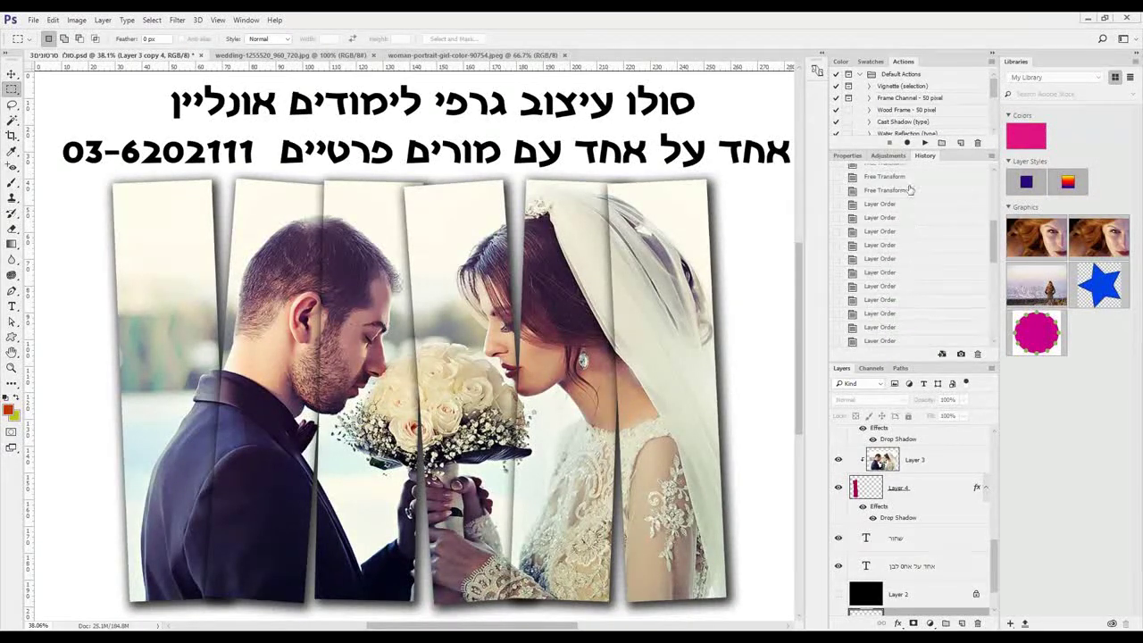
left_click(909, 189)
scroll(905, 210, "up", 1)
scroll(904, 209, "up", 4)
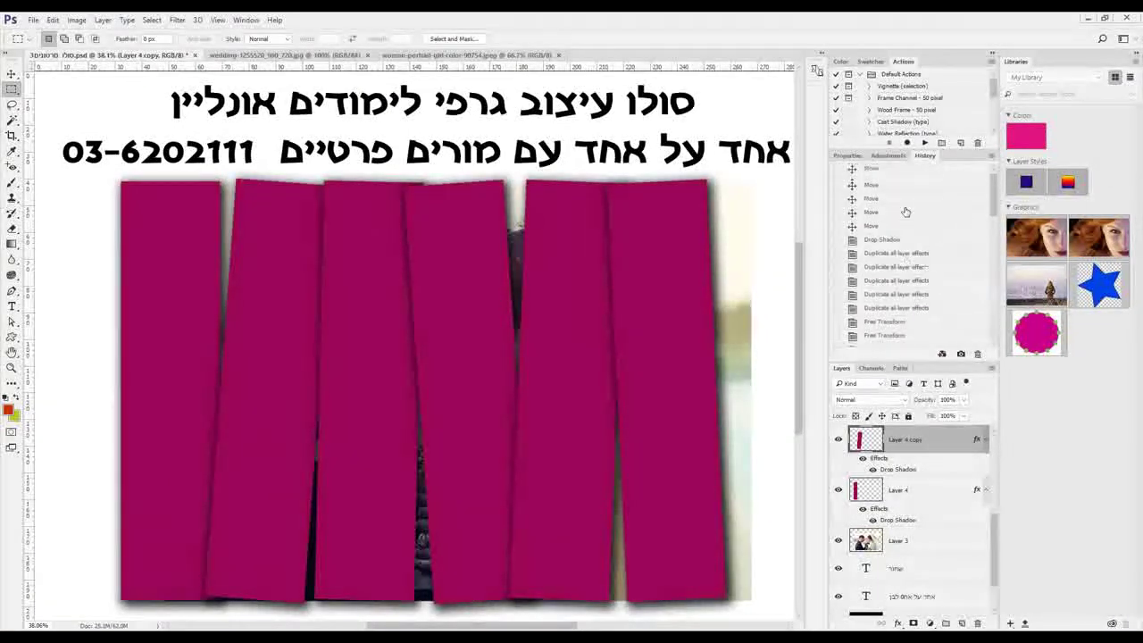
left_click(885, 232)
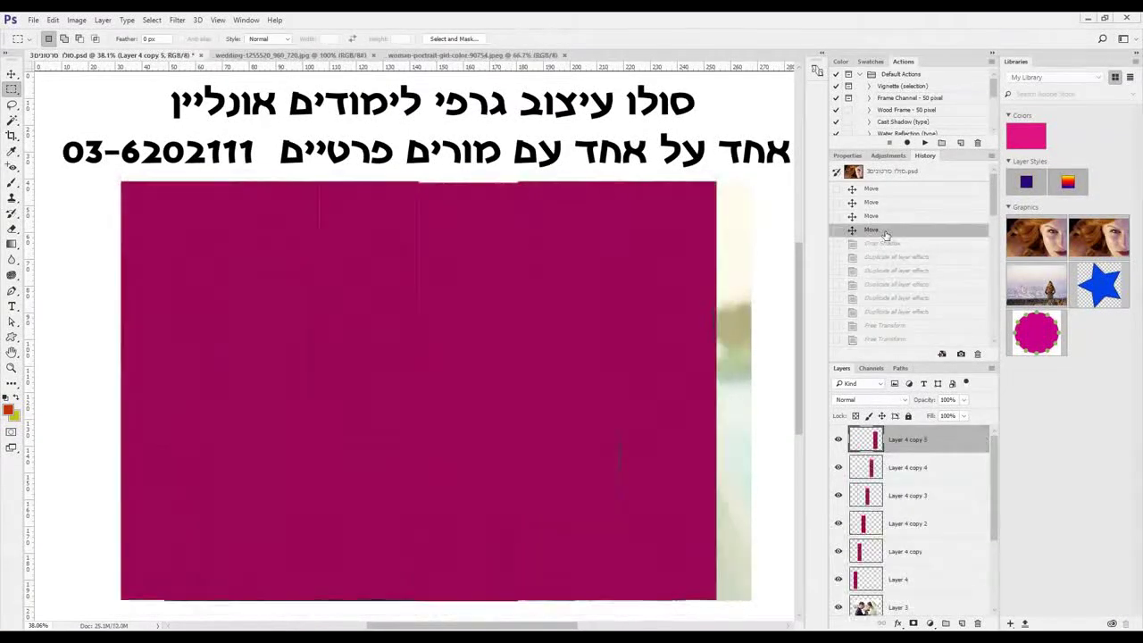
key("ctrl+alt+z")
key("ctrl+alt+z")
key("ctrl+alt+z")
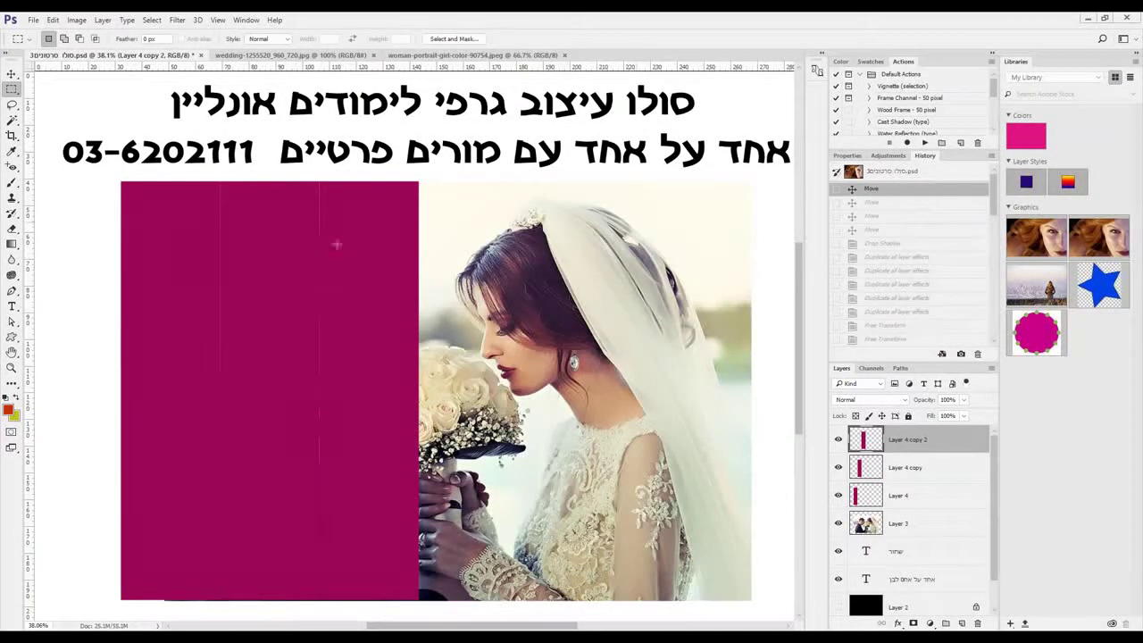
Delete the three remaining magenta strip layers covering the wedding photo
left_click(11, 73)
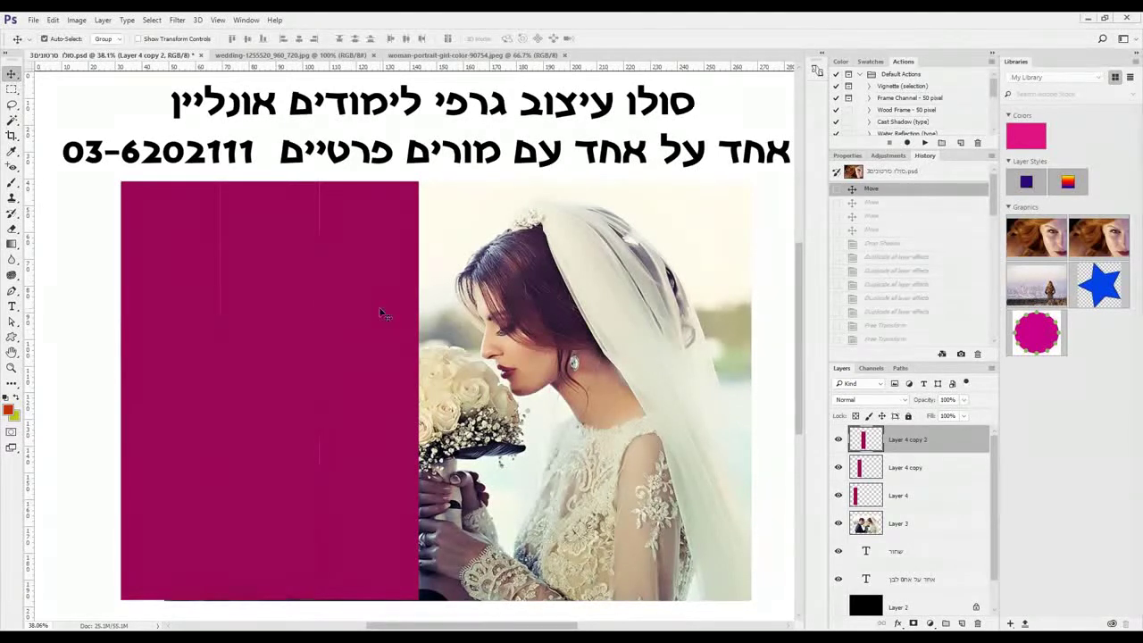
key("Delete")
key("Delete")
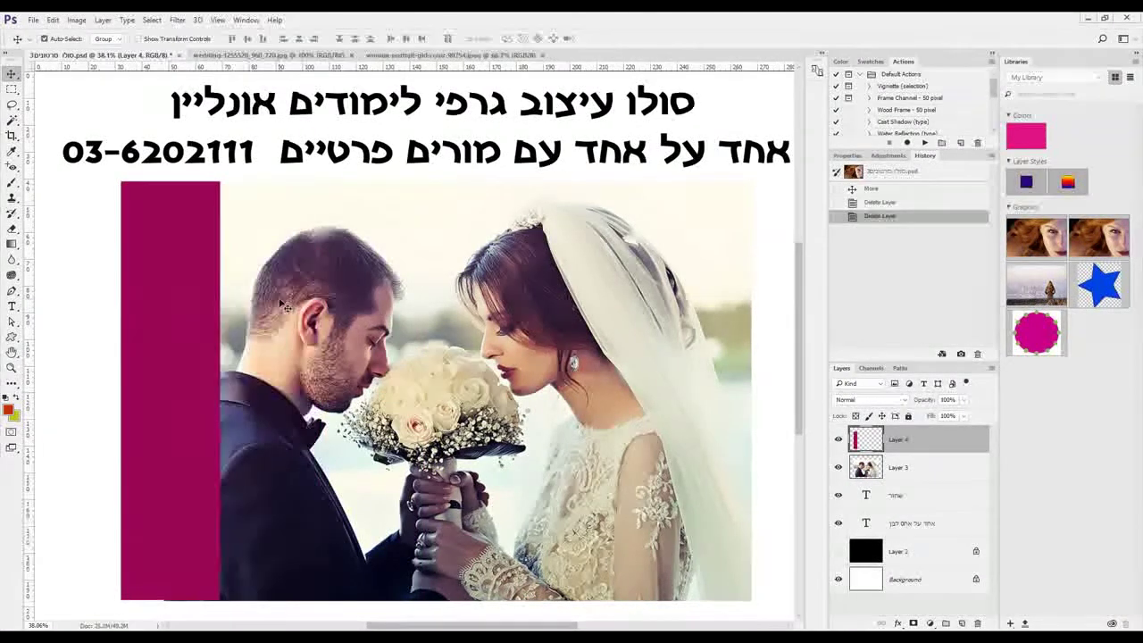
key("Delete")
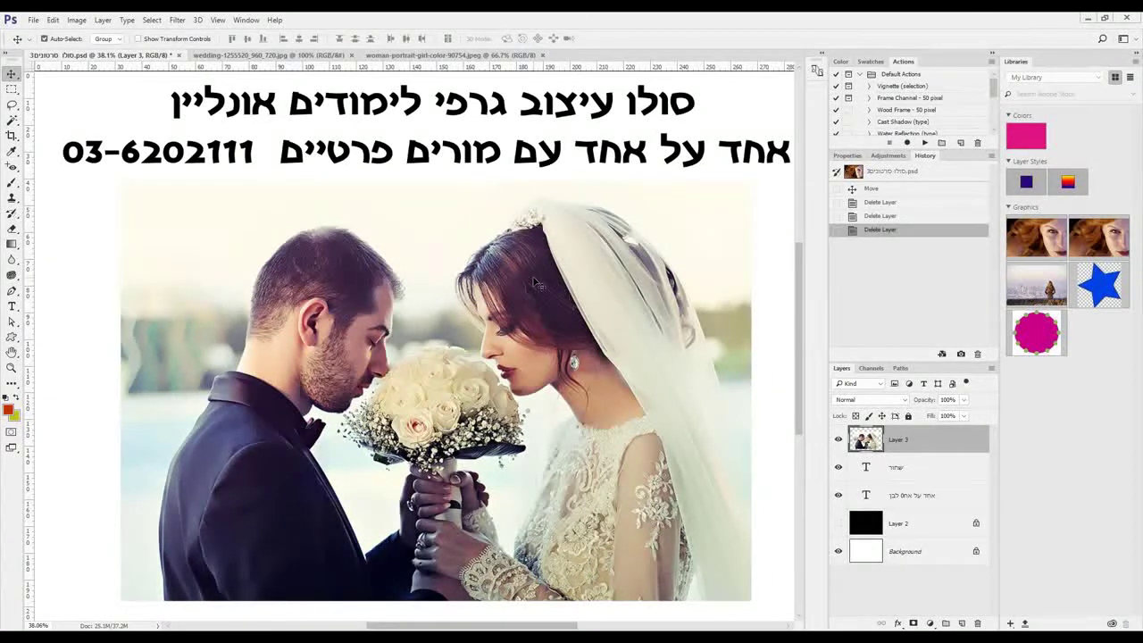
On a new layer, fill a full-height strip one eighth of the photo's width along its left edge with magenta at 100% opacity, and deselect
left_click(961, 622)
left_click_drag(12, 90, 53, 87)
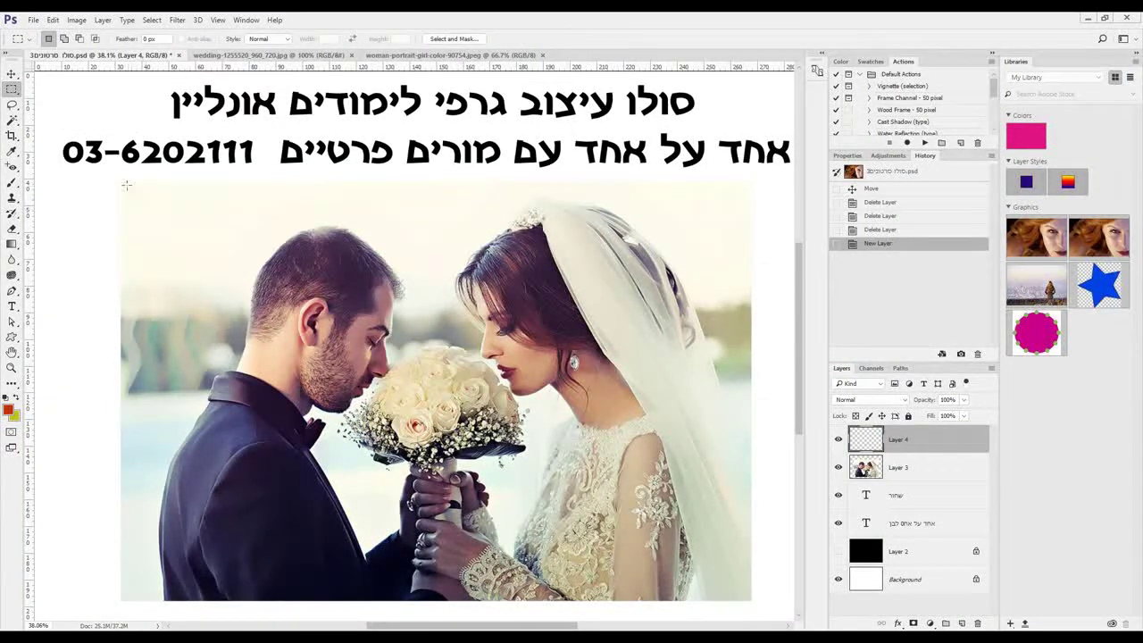
left_click_drag(121, 189, 200, 600)
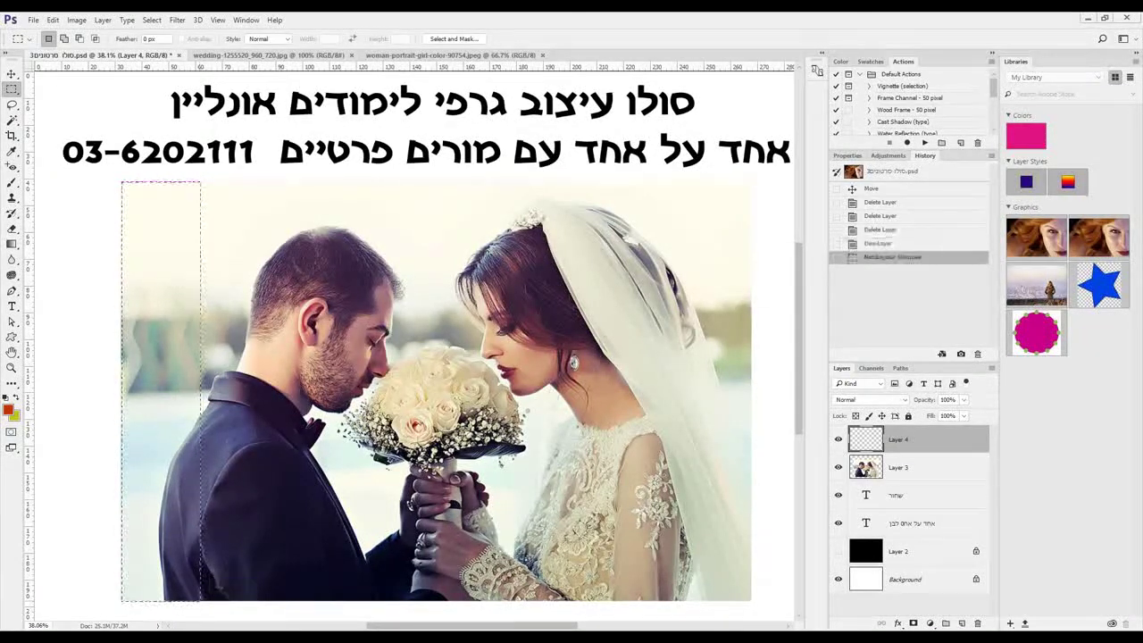
right_click(151, 302)
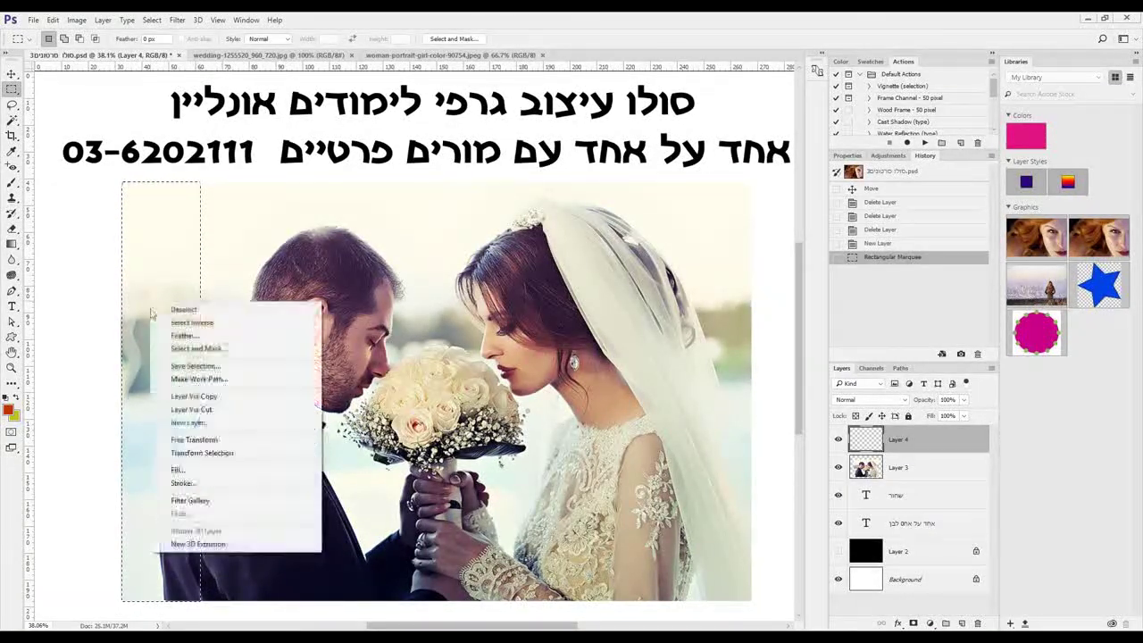
left_click(199, 471)
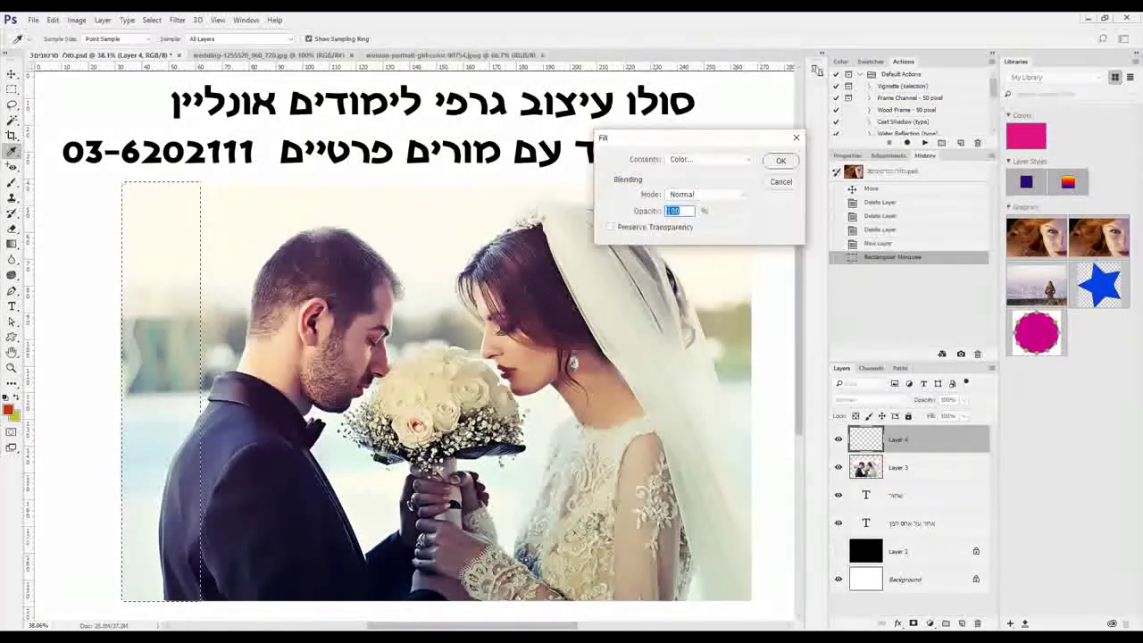
left_click(780, 161)
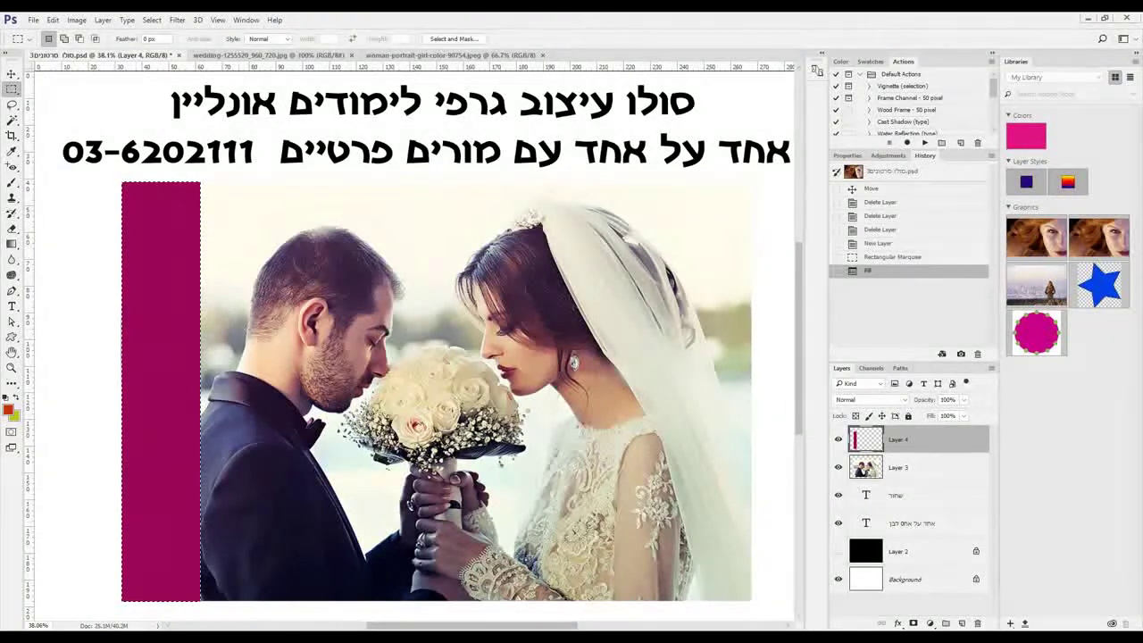
left_click(152, 20)
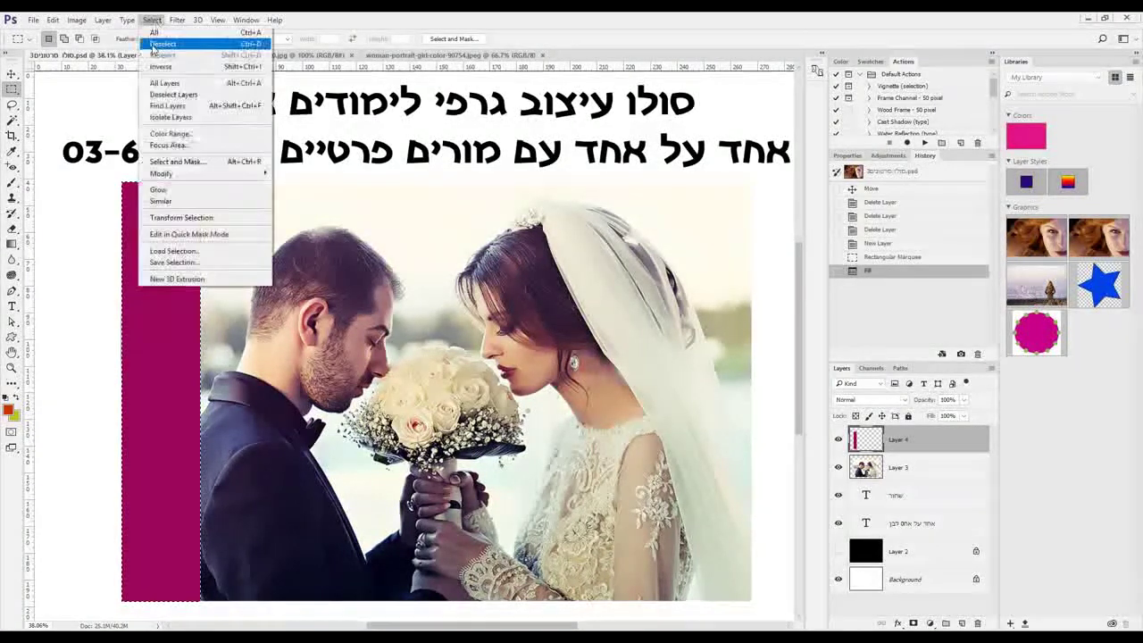
left_click(235, 45)
Duplicate the magenta strip seven times side by side across the whole photo, and select individual strips to check their layers
left_click(12, 75)
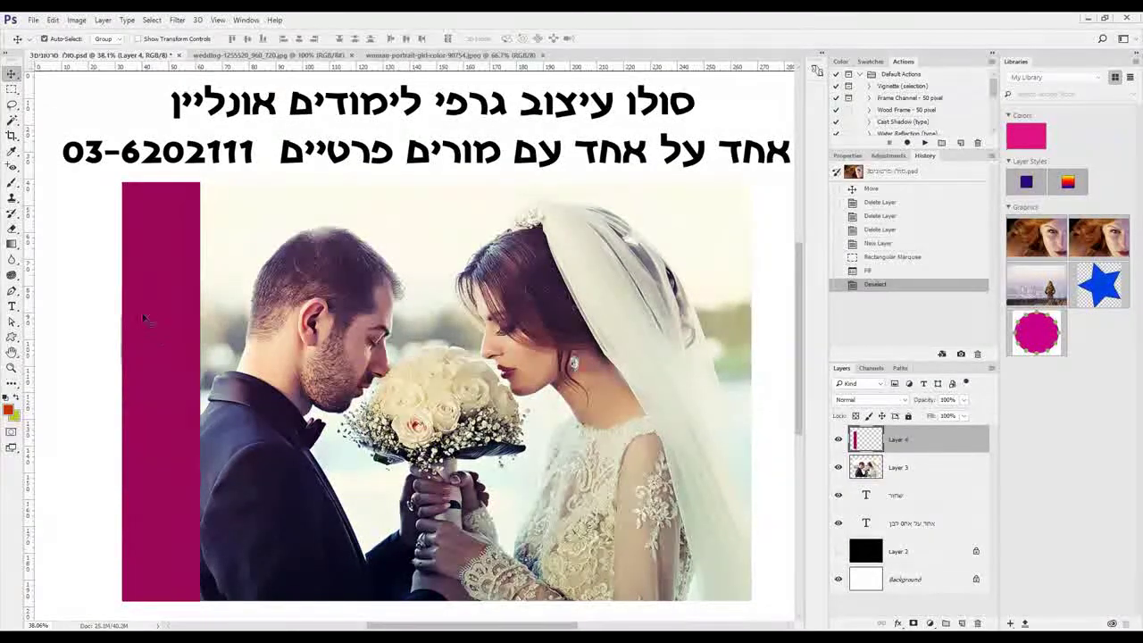
left_click_drag(157, 344, 309, 357)
left_click_drag(340, 367, 698, 400)
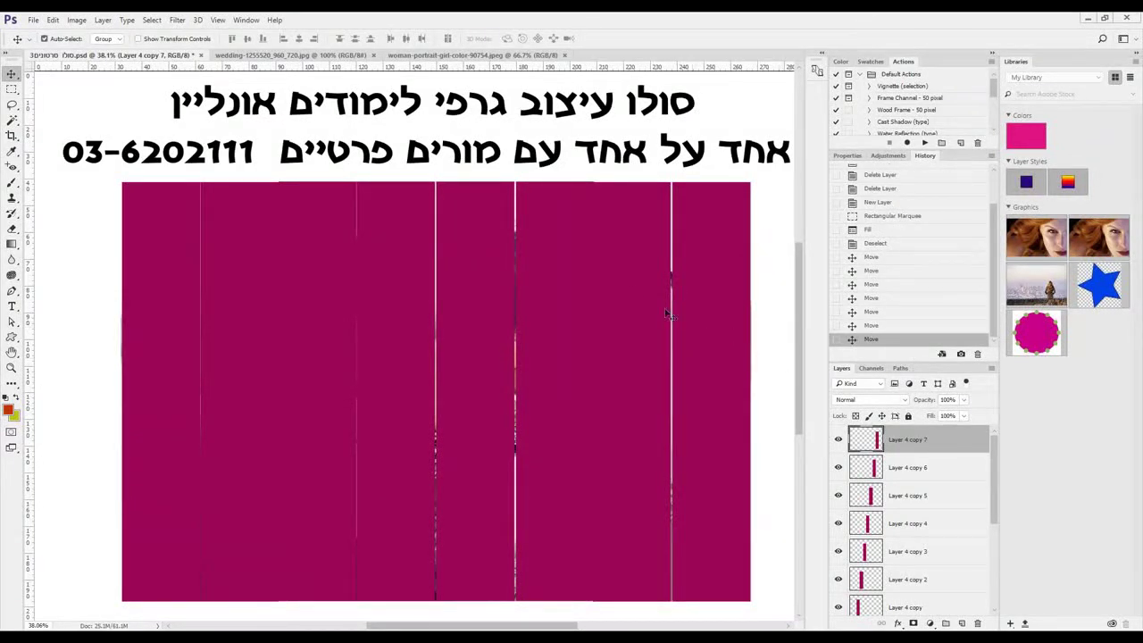
left_click(628, 292)
left_click(540, 293)
left_click(491, 292)
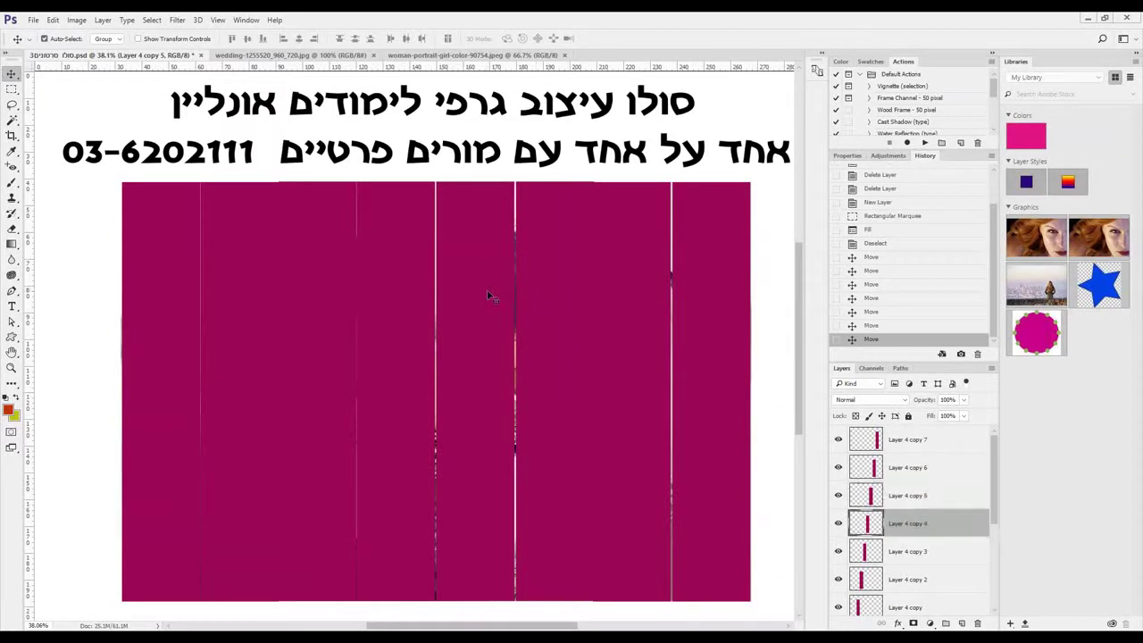
left_click(400, 286)
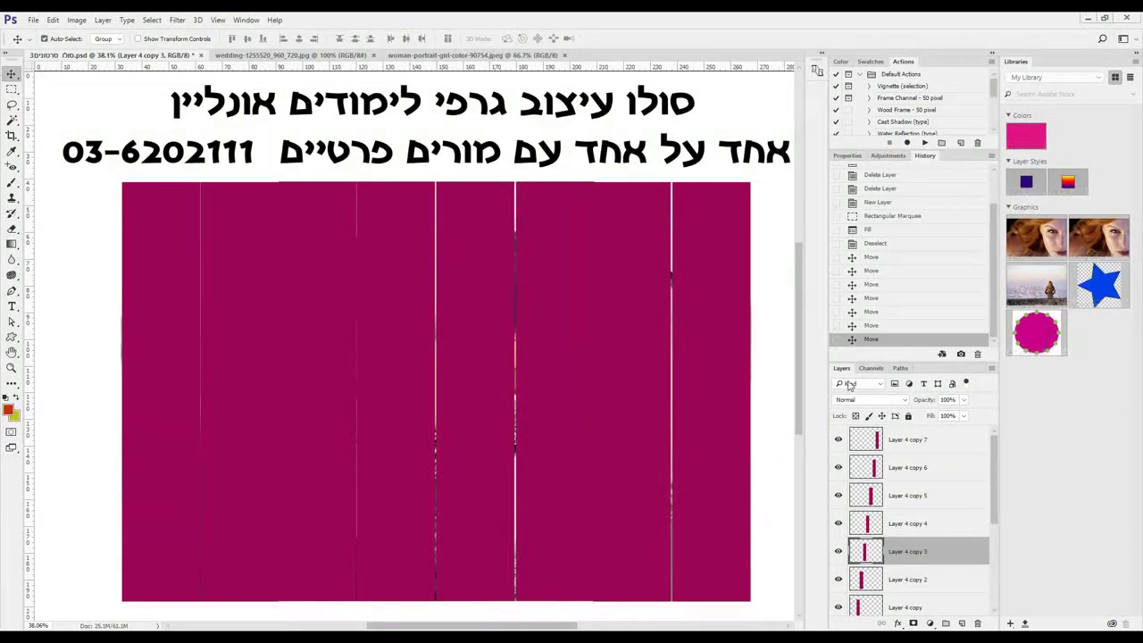
Separate the Layers panel from the Channels and Paths group into the collapsed dock and expand it
left_click_drag(843, 373, 816, 93)
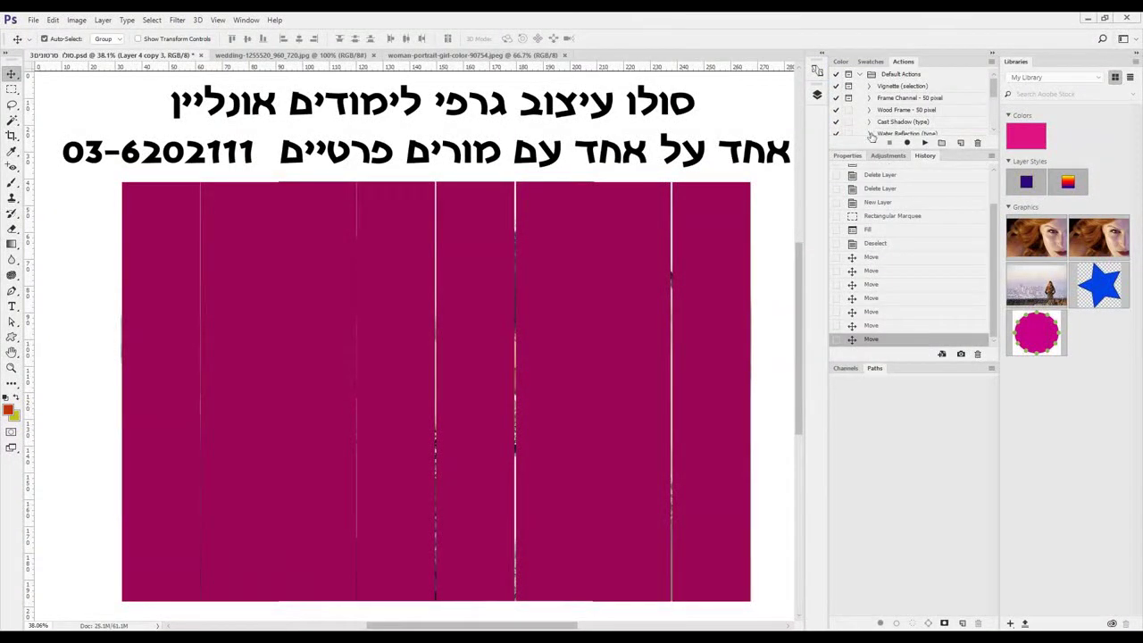
left_click(245, 19)
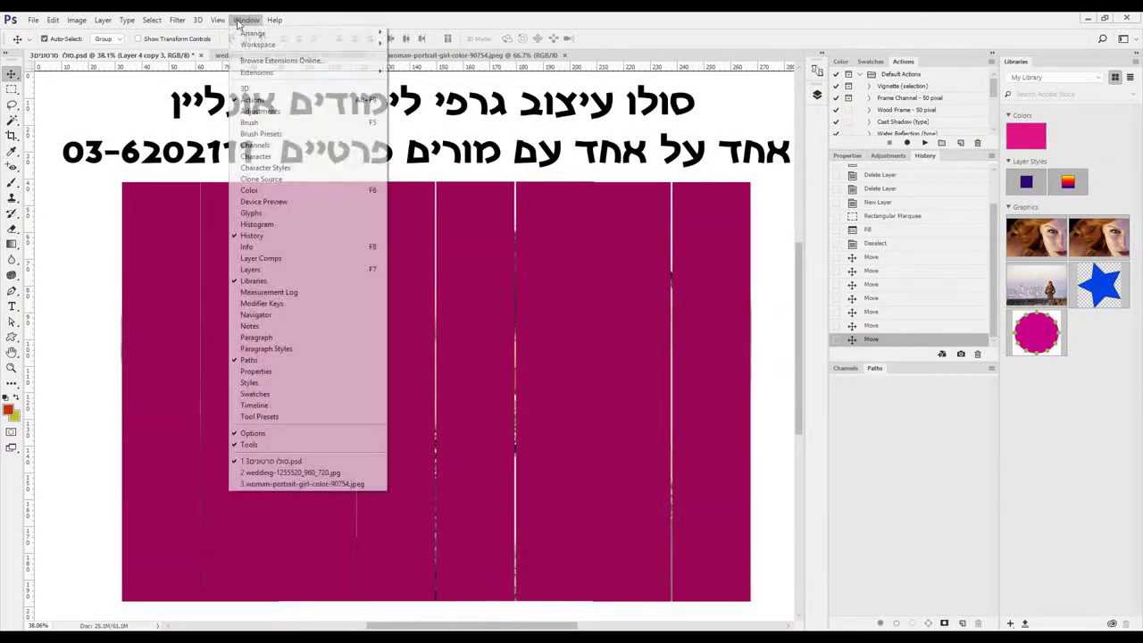
left_click(260, 271)
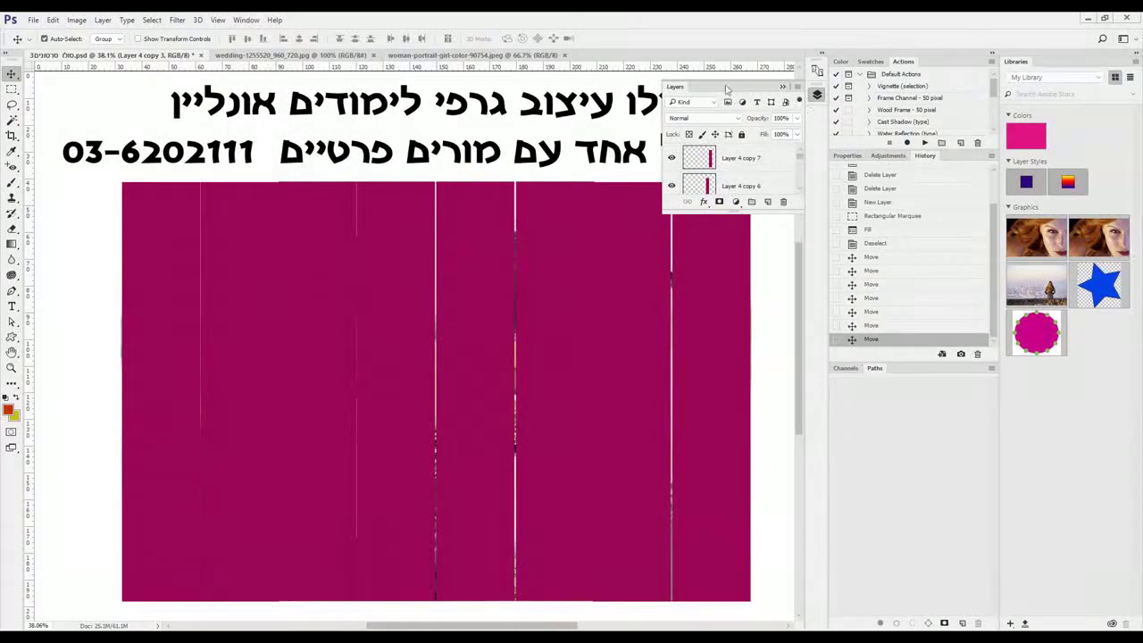
Enlarge the floating Layers panel to show all strip layers and move it clear of the photo
left_click_drag(727, 89, 663, 89)
left_click_drag(741, 211, 755, 482)
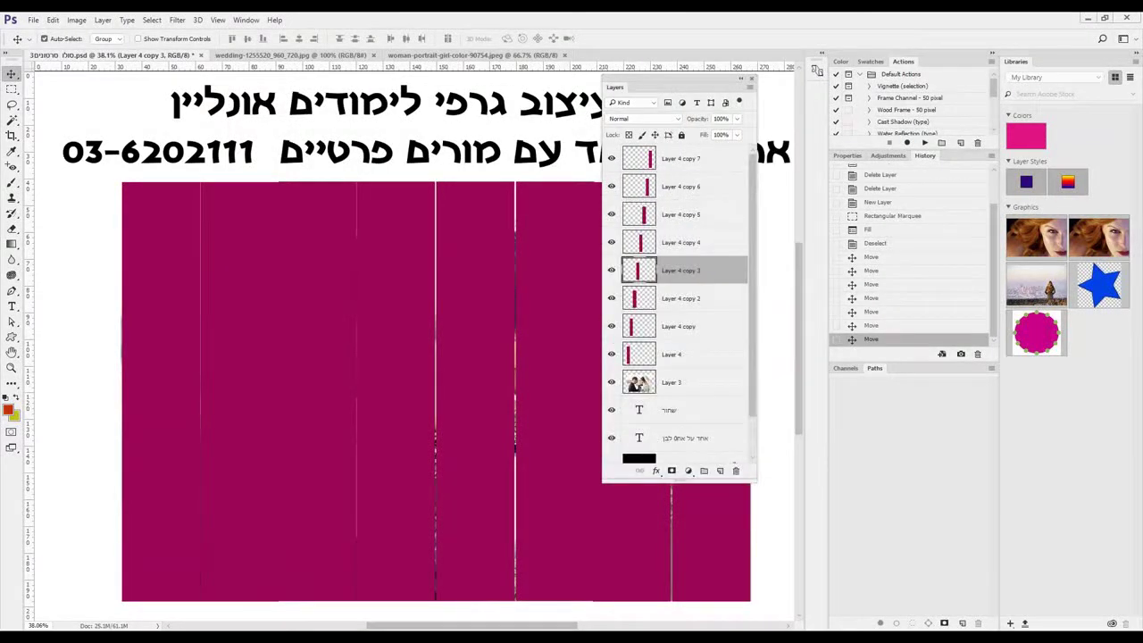
left_click_drag(664, 84, 847, 45)
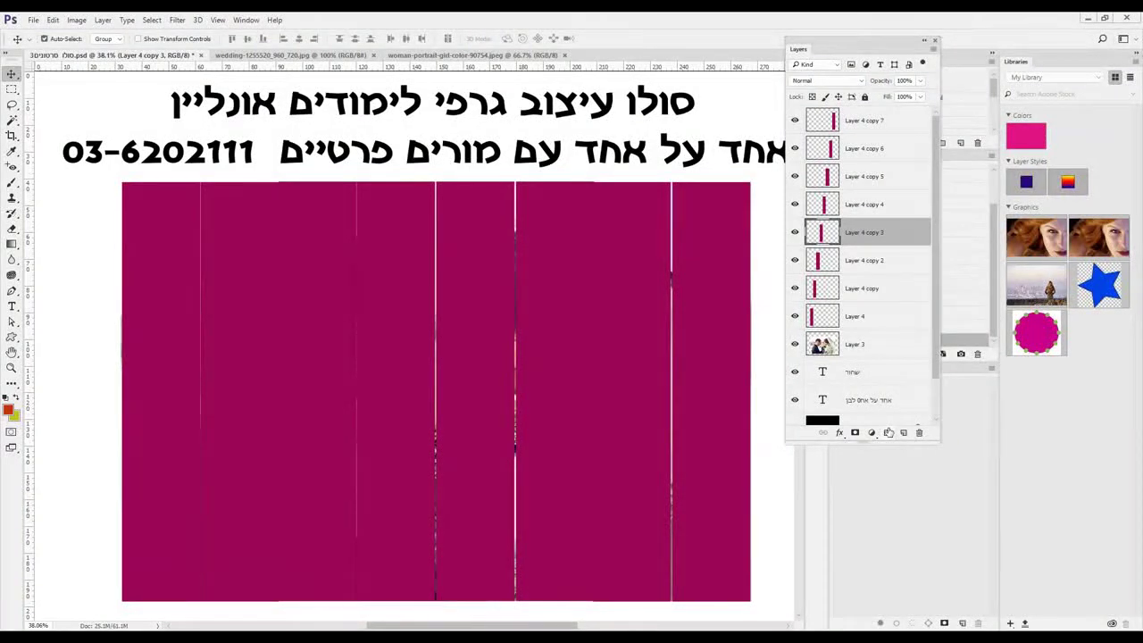
Add a black drop shadow to the fourth magenta strip with 93% opacity, 17 px distance and about 54 px size
left_click(839, 434)
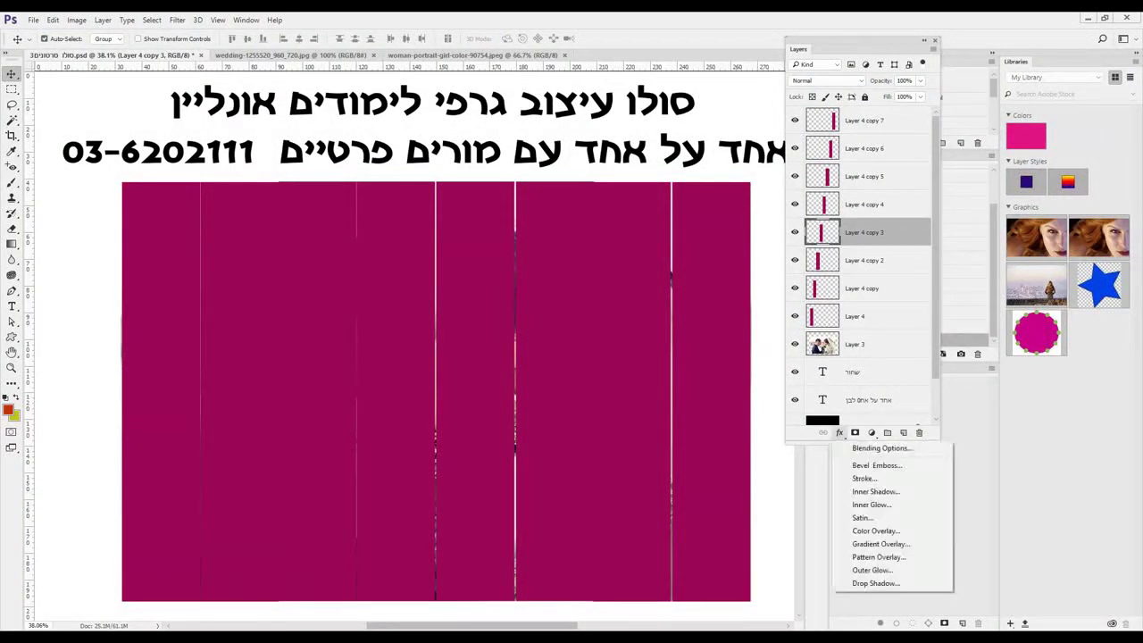
left_click(884, 583)
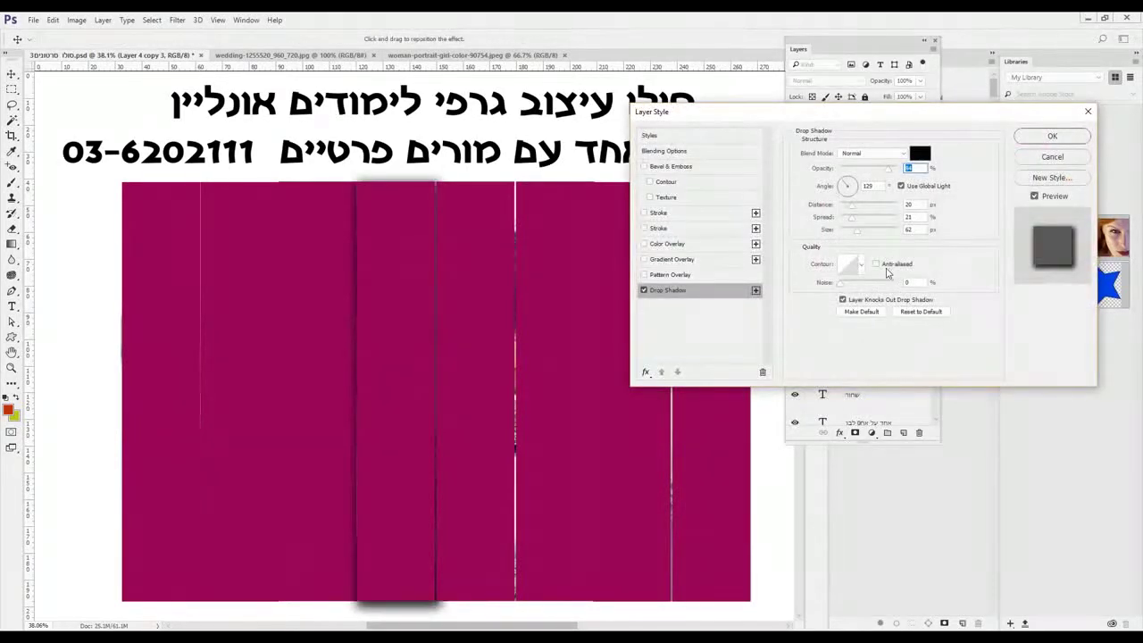
left_click_drag(851, 210, 856, 233)
left_click_drag(888, 169, 908, 176)
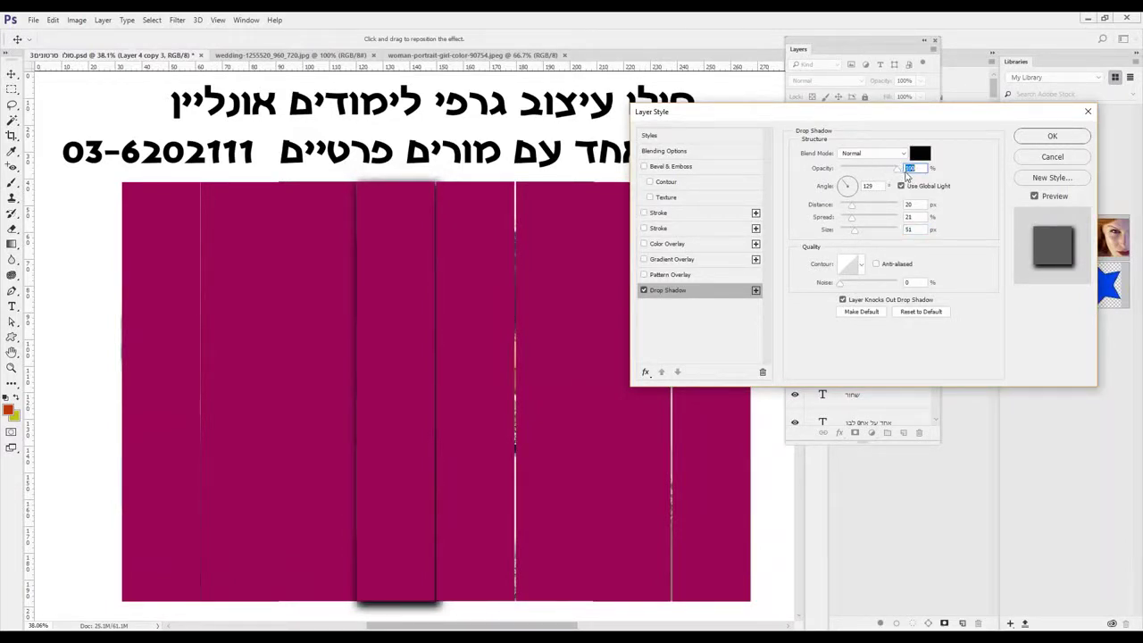
type("0")
left_click_drag(844, 172, 894, 174)
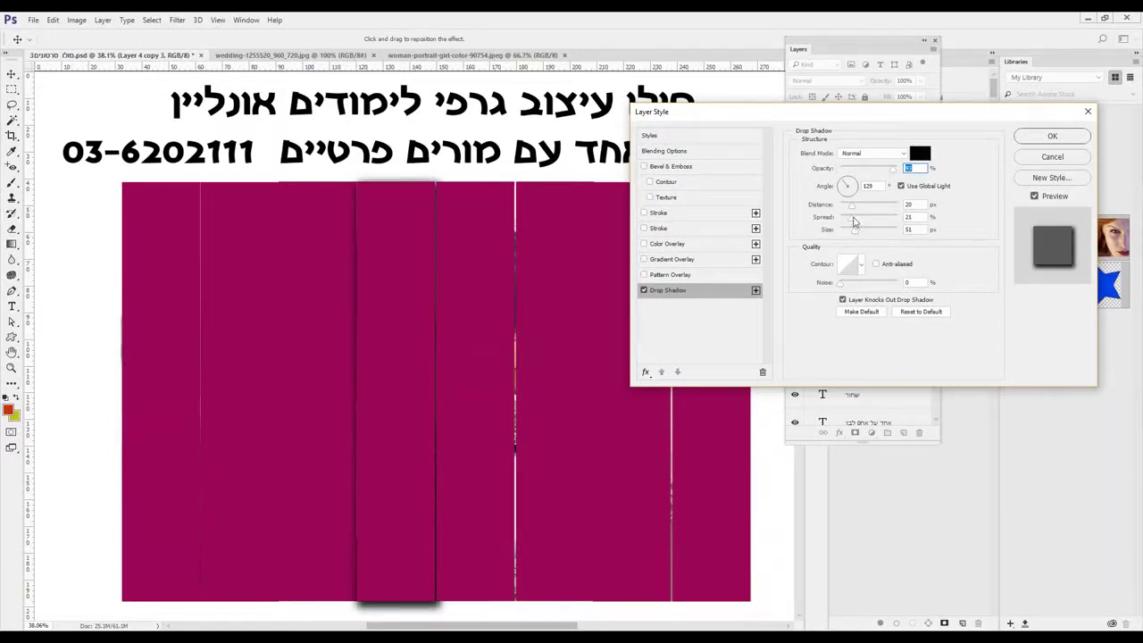
left_click_drag(852, 206, 857, 235)
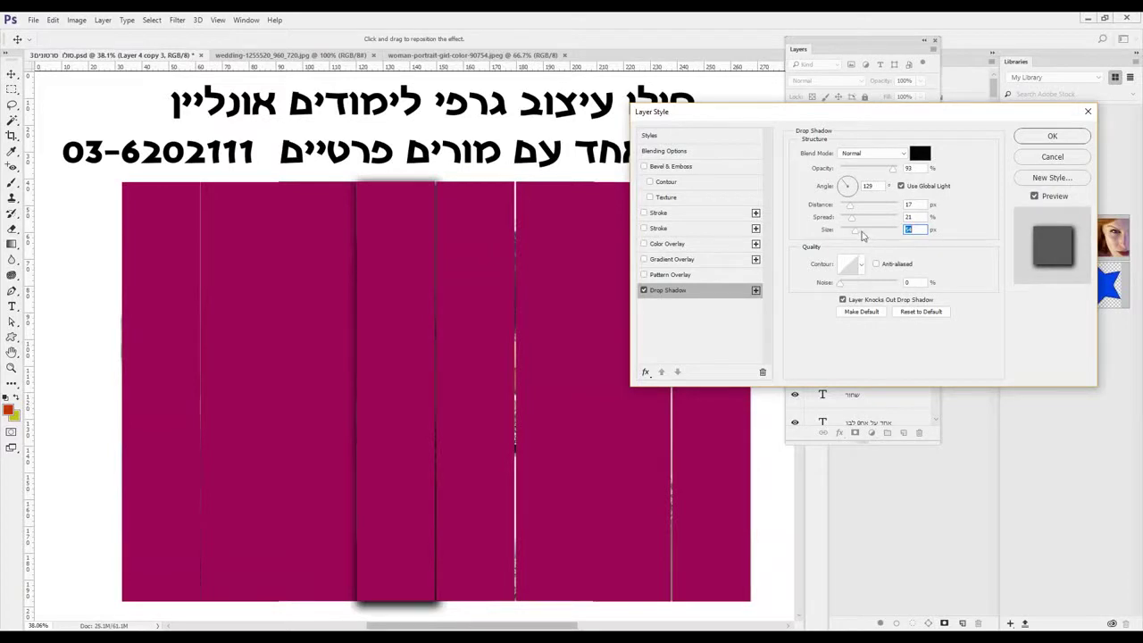
left_click(1053, 137)
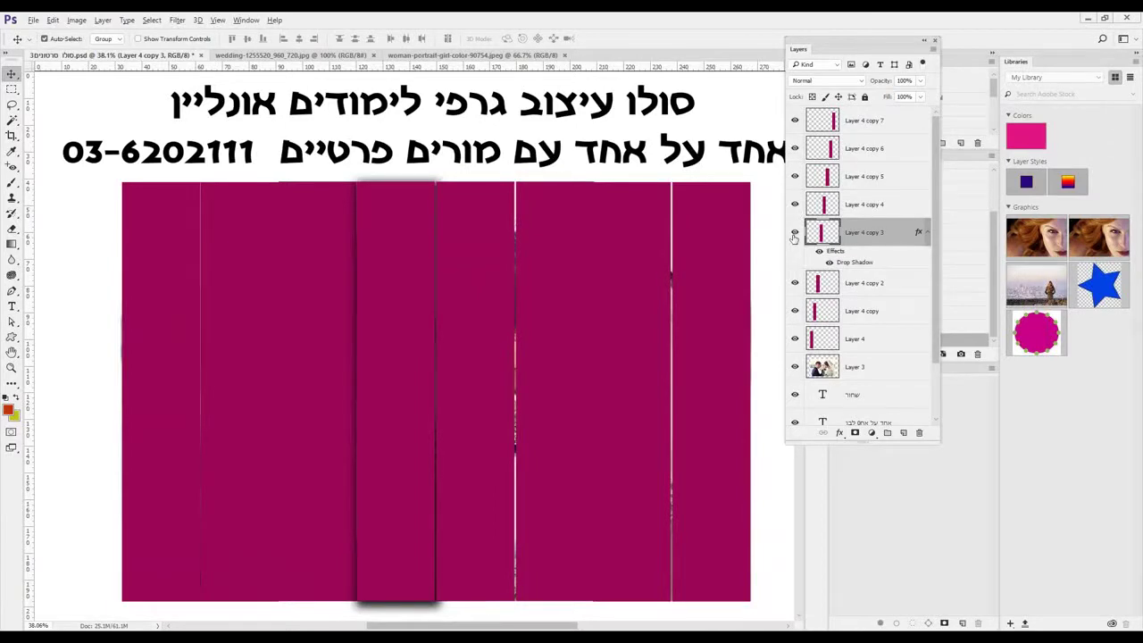
Preview the shadowed strip on its own, restore the other layers, and copy its drop shadow to the seven other strips
left_click(794, 234, "alt")
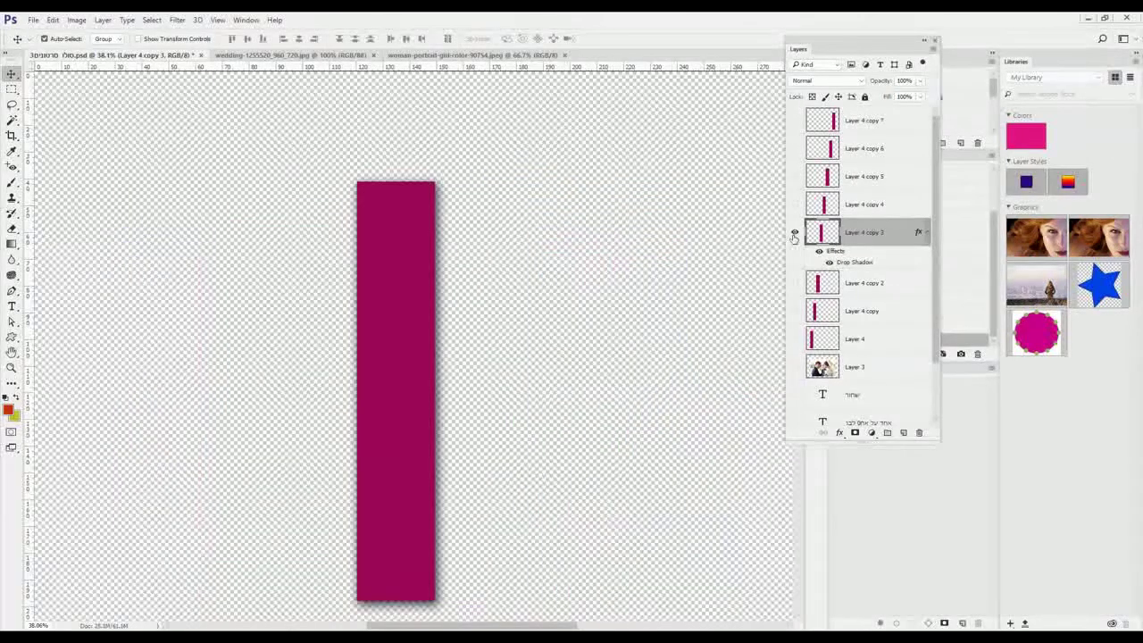
left_click(795, 234, "alt")
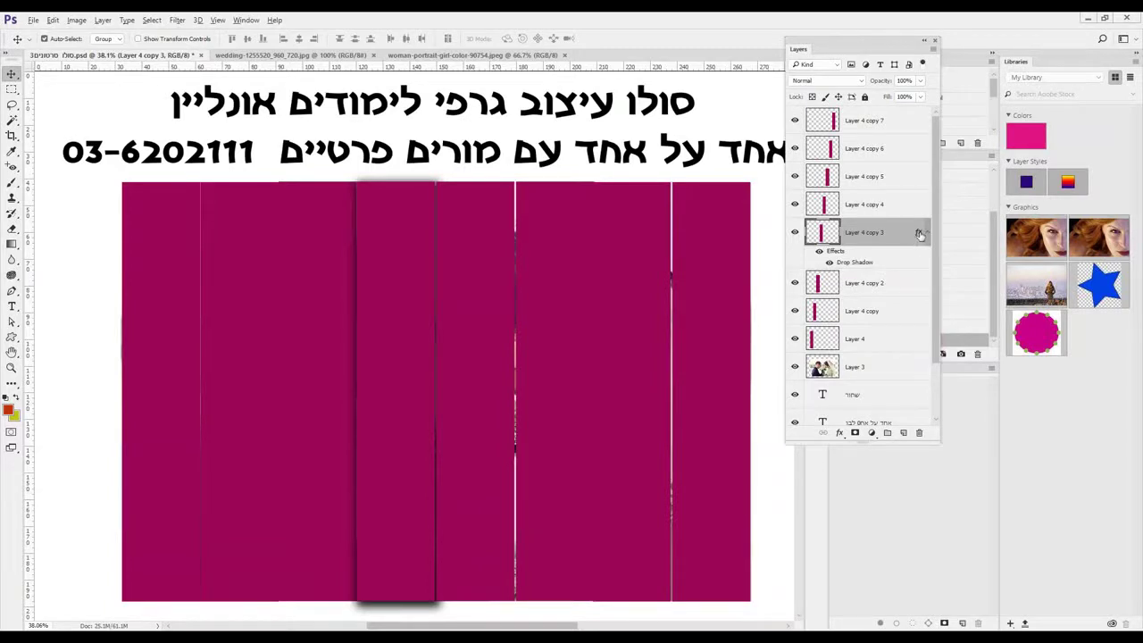
left_click_drag(917, 234, 920, 386)
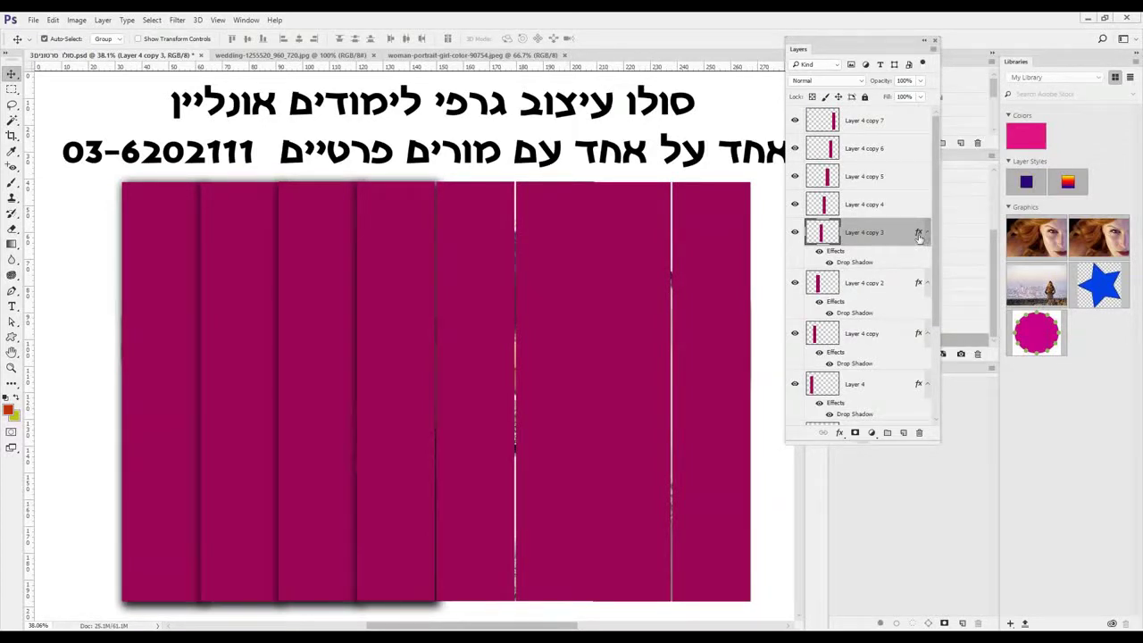
left_click_drag(918, 235, 920, 121)
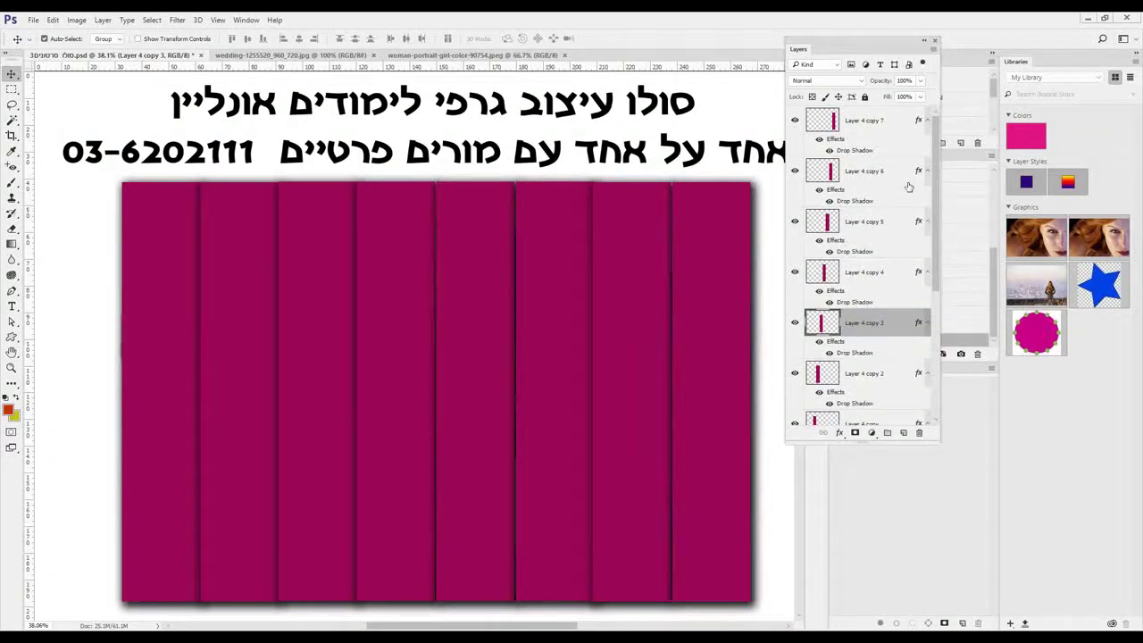
Duplicate the wedding photo layer eight times, placing one copy directly above each magenta strip layer
scroll(908, 185, "down", 3)
scroll(906, 192, "up", 2)
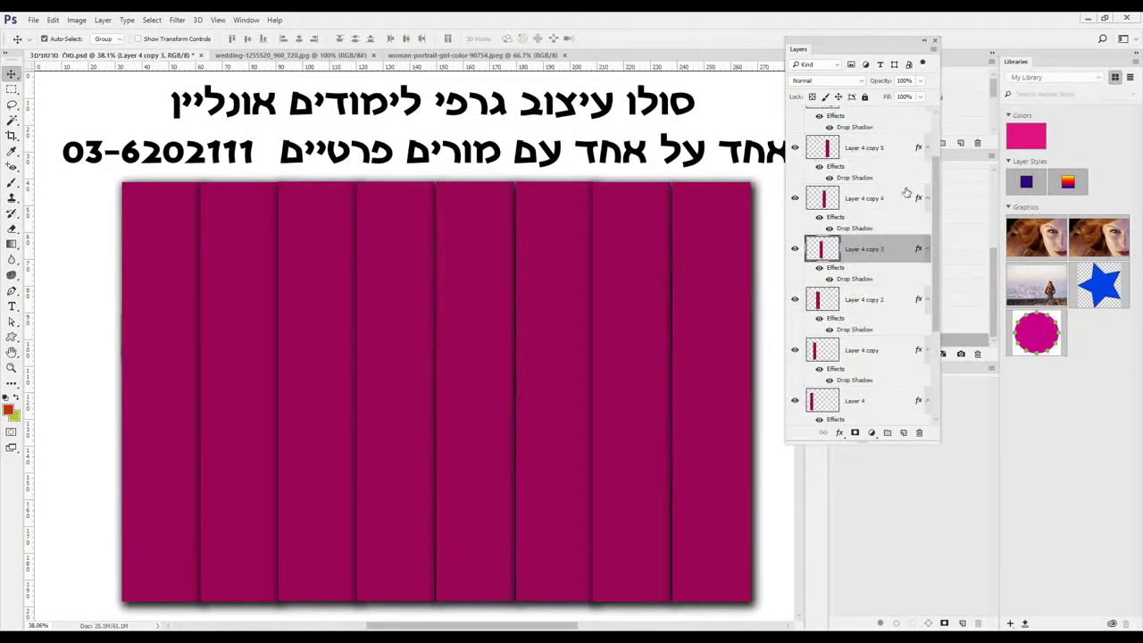
scroll(906, 192, "up", 2)
scroll(901, 194, "down", 3)
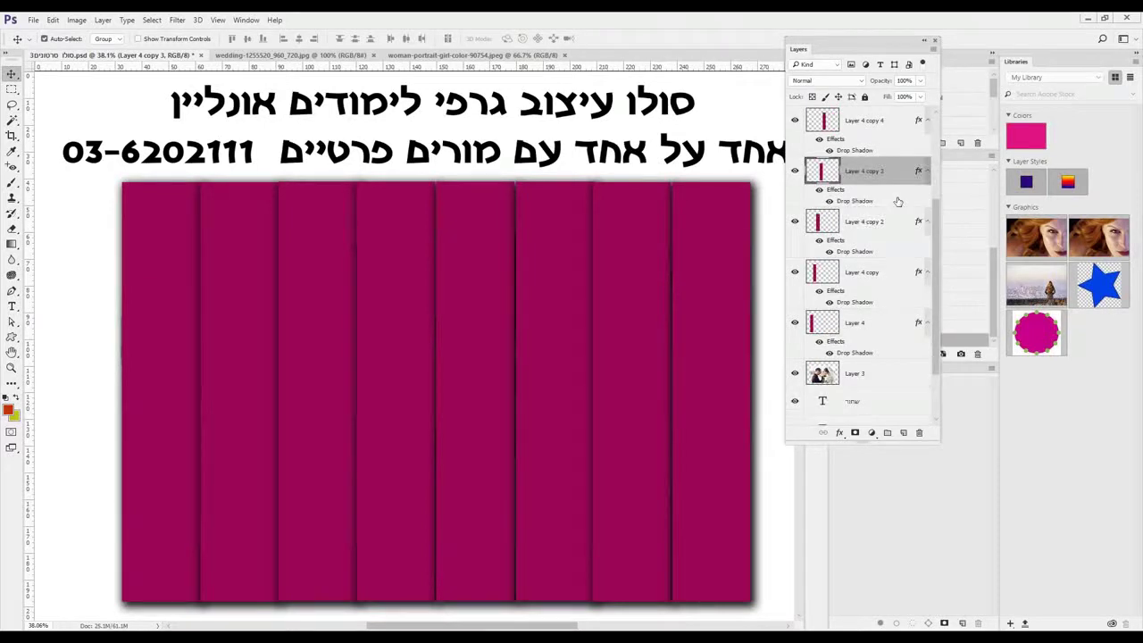
left_click(854, 375)
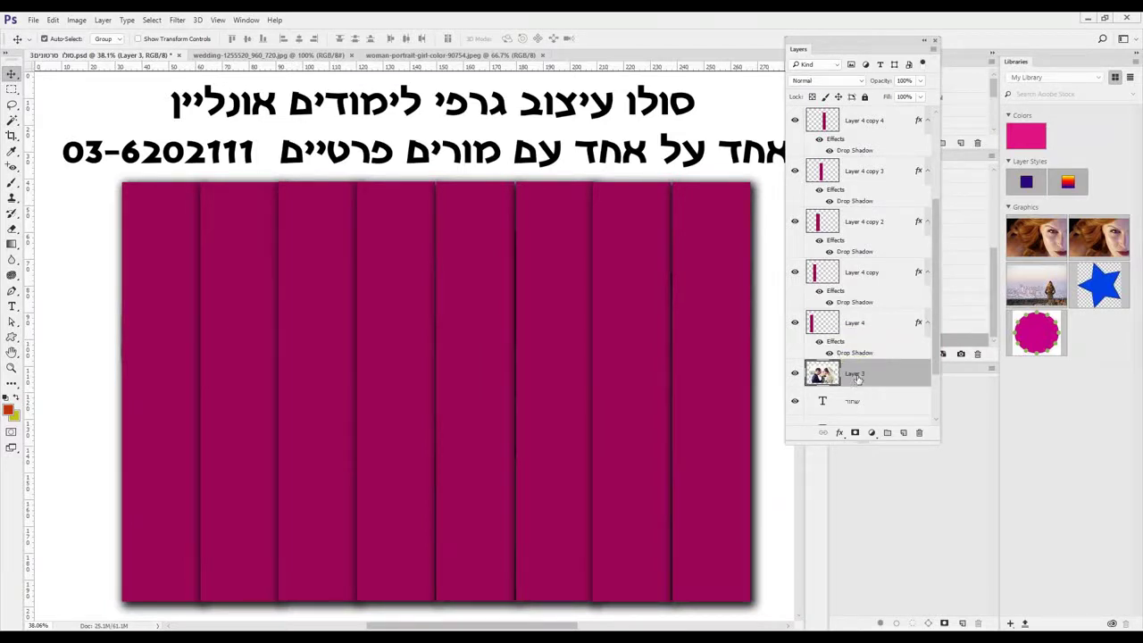
left_click_drag(854, 375, 857, 325)
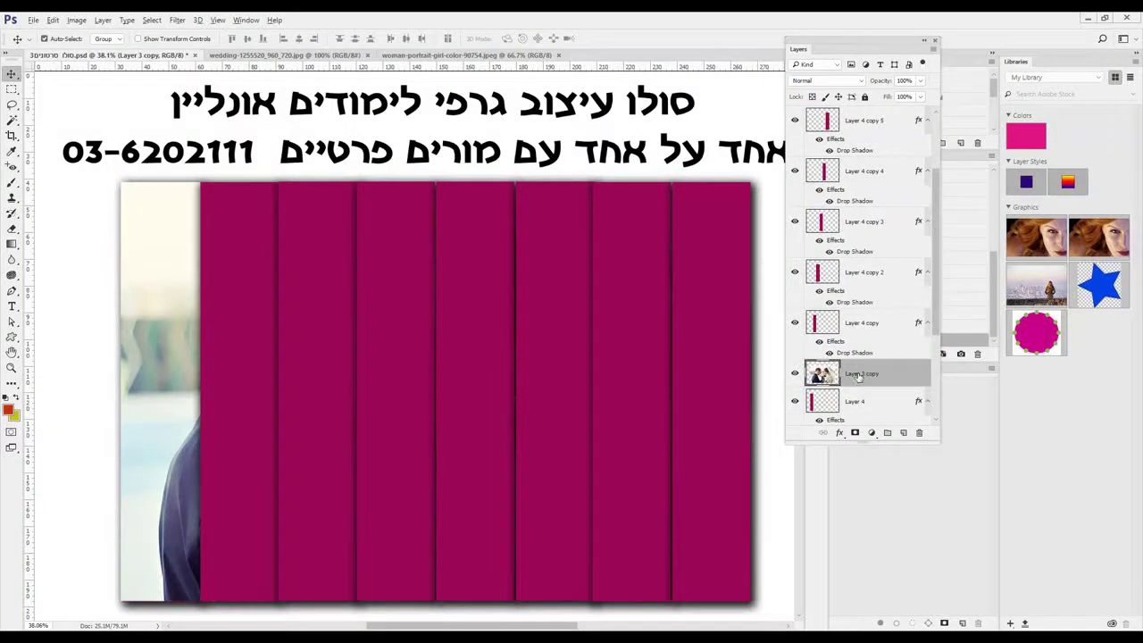
left_click_drag(858, 375, 859, 325)
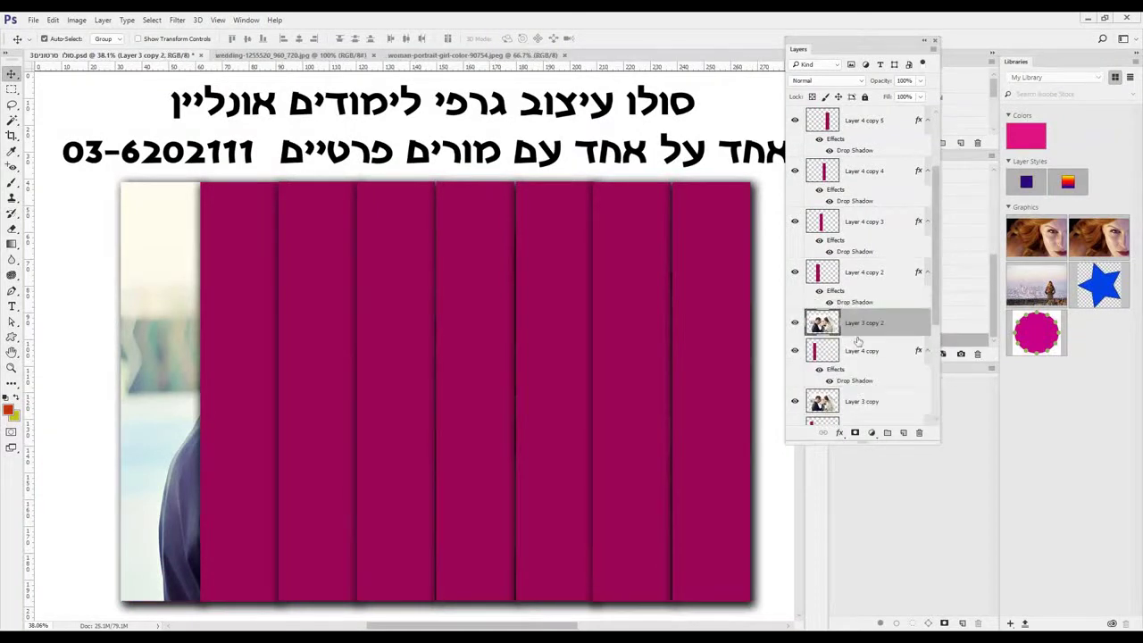
left_click_drag(855, 379, 857, 323)
left_click_drag(859, 375, 858, 121)
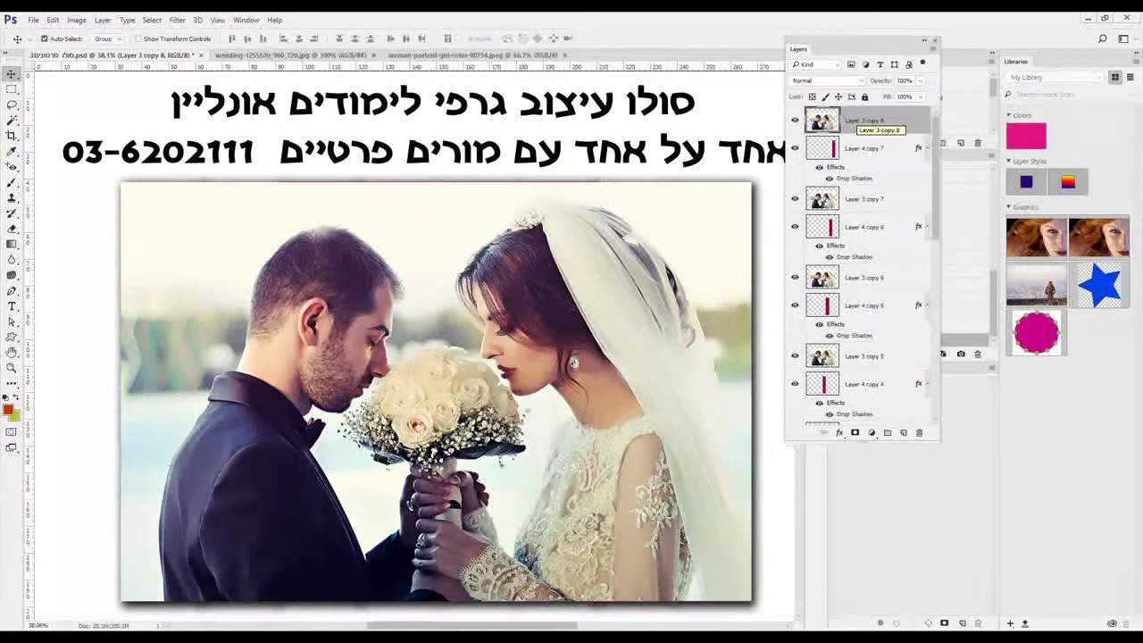
Hide the eight wedding photo copies and the original photo layer so only the magenta strips show
left_click(795, 122)
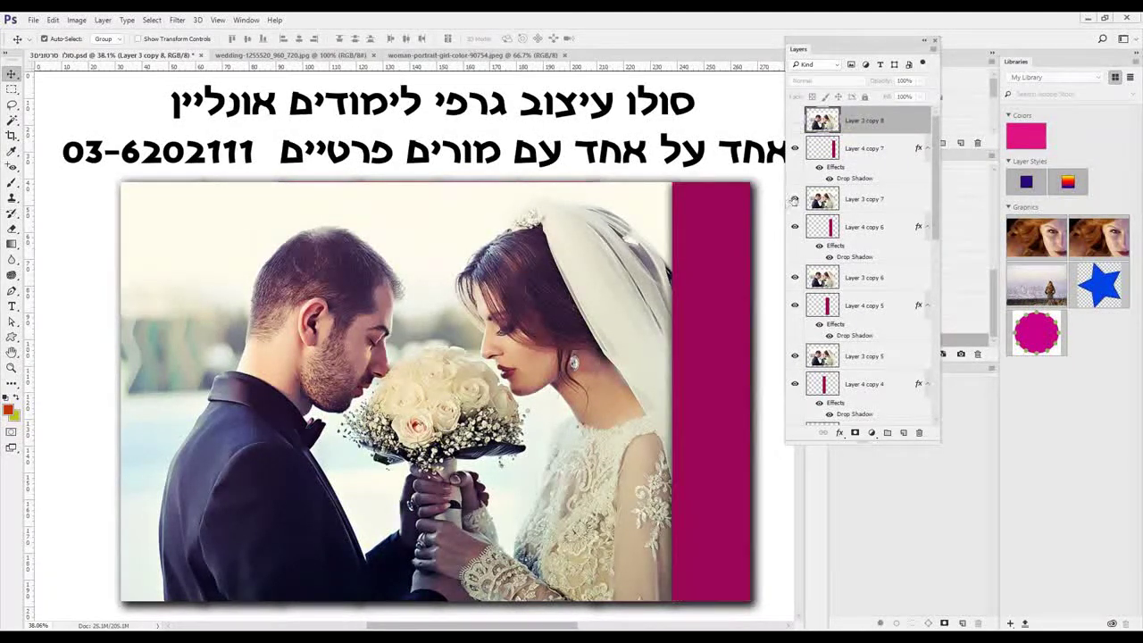
left_click(795, 198)
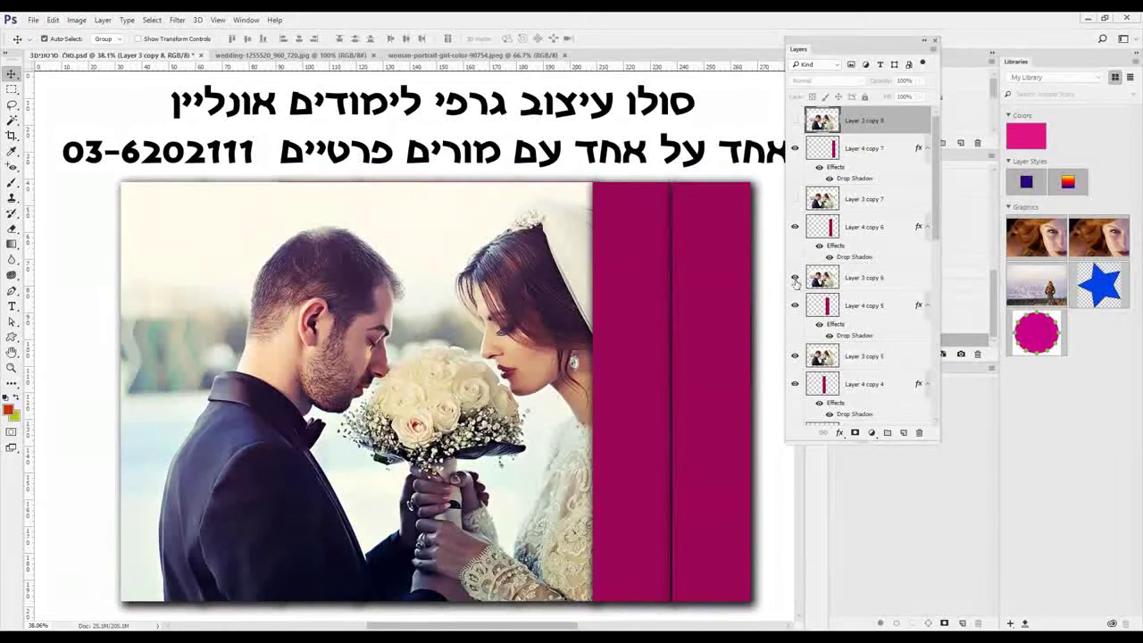
left_click(794, 277)
scroll(807, 293, "down", 1)
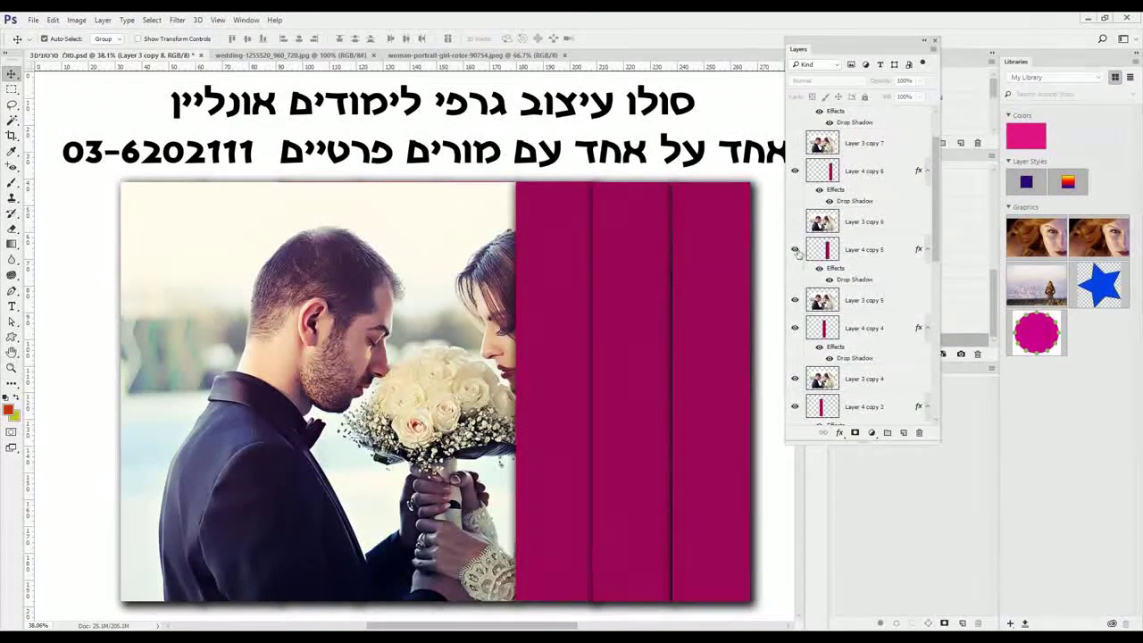
left_click(795, 301)
scroll(796, 306, "down", 1)
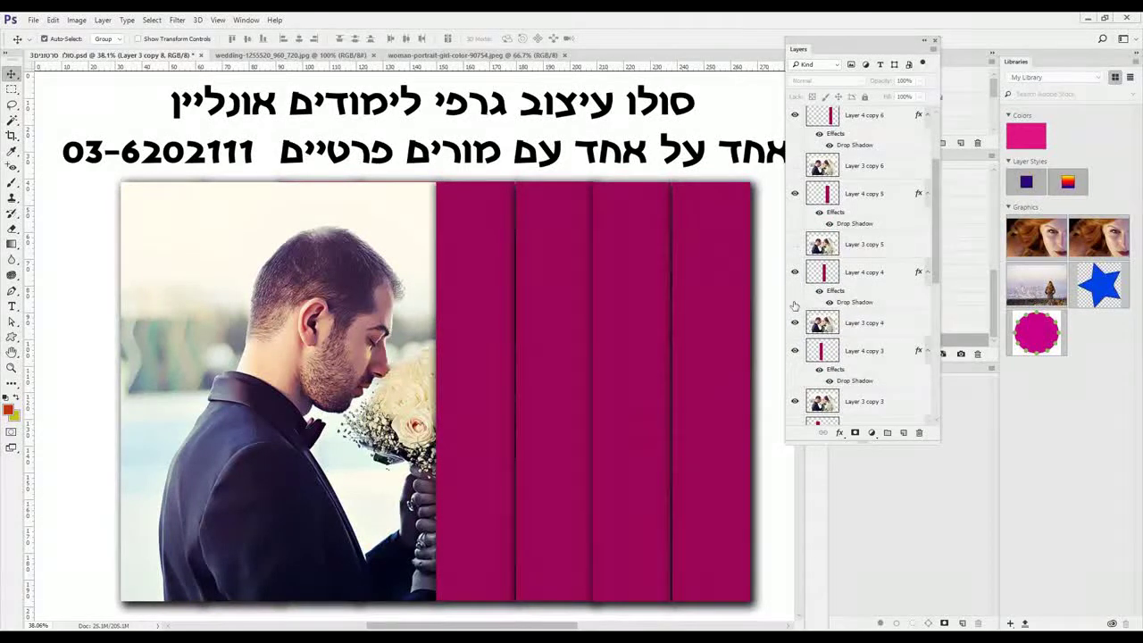
left_click(794, 323)
left_click(795, 401)
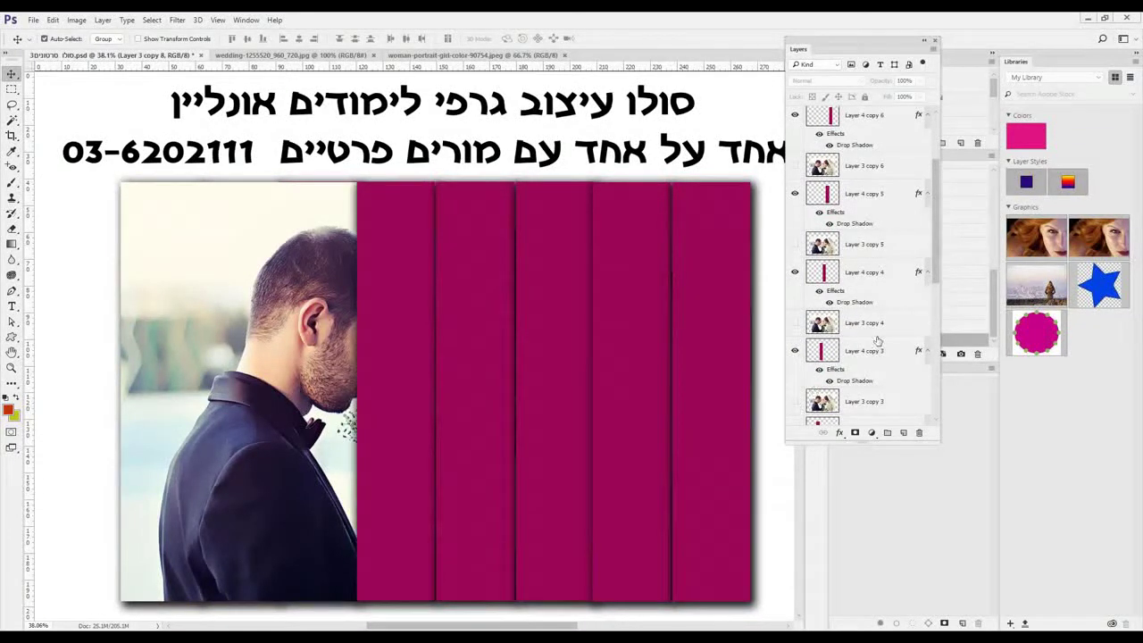
scroll(878, 341, "down", 1)
scroll(861, 357, "down", 1)
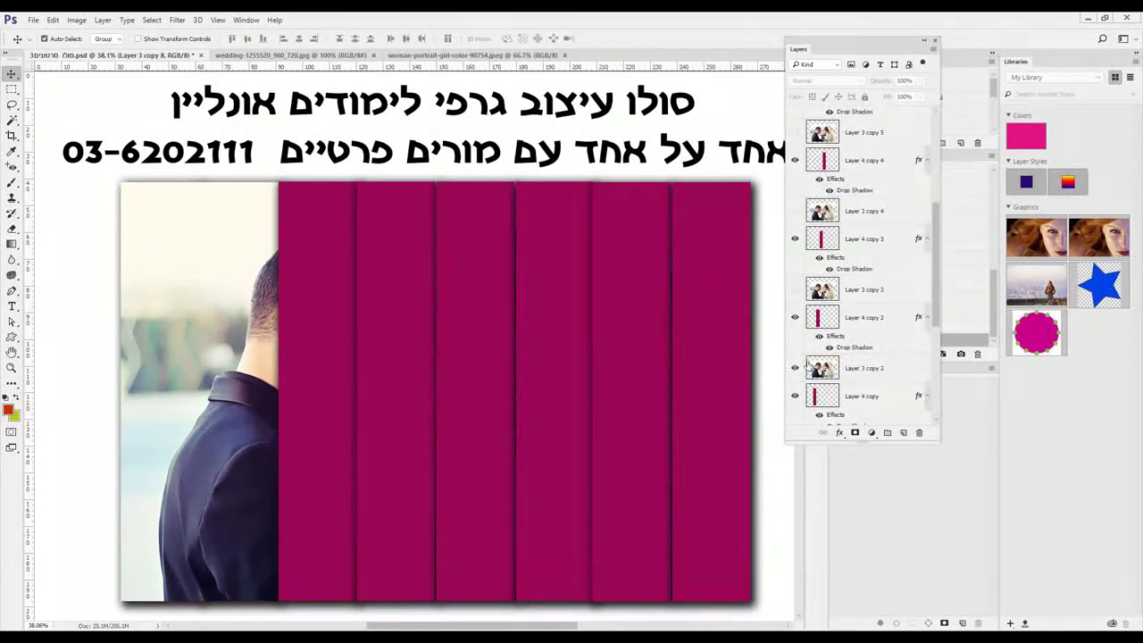
left_click(795, 369)
scroll(880, 323, "down", 4)
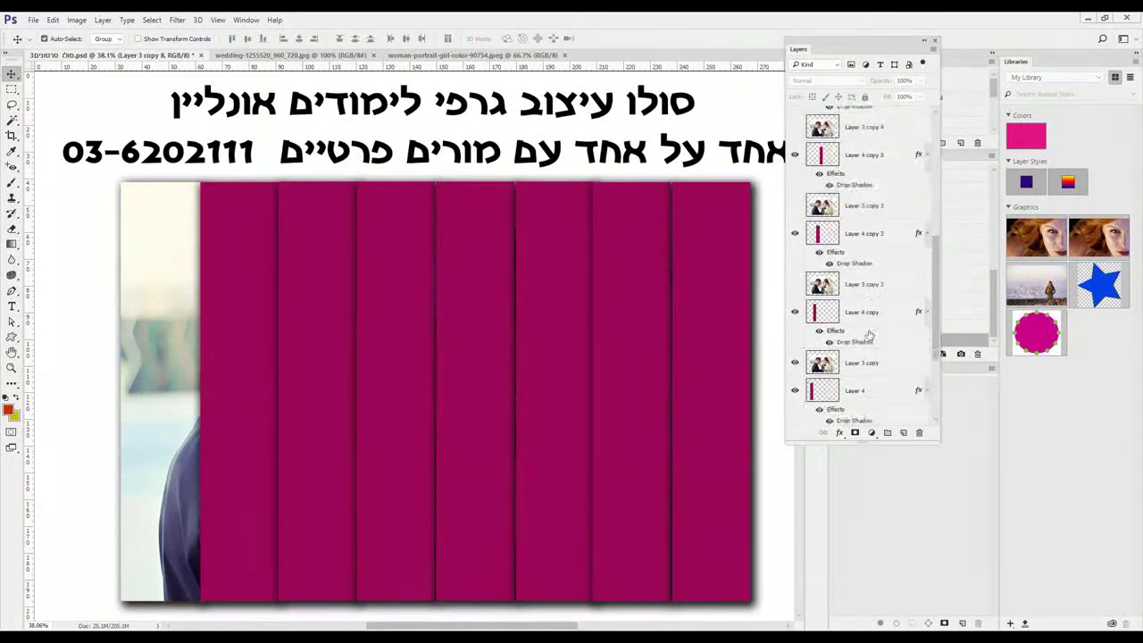
left_click(795, 335)
scroll(822, 348, "down", 2)
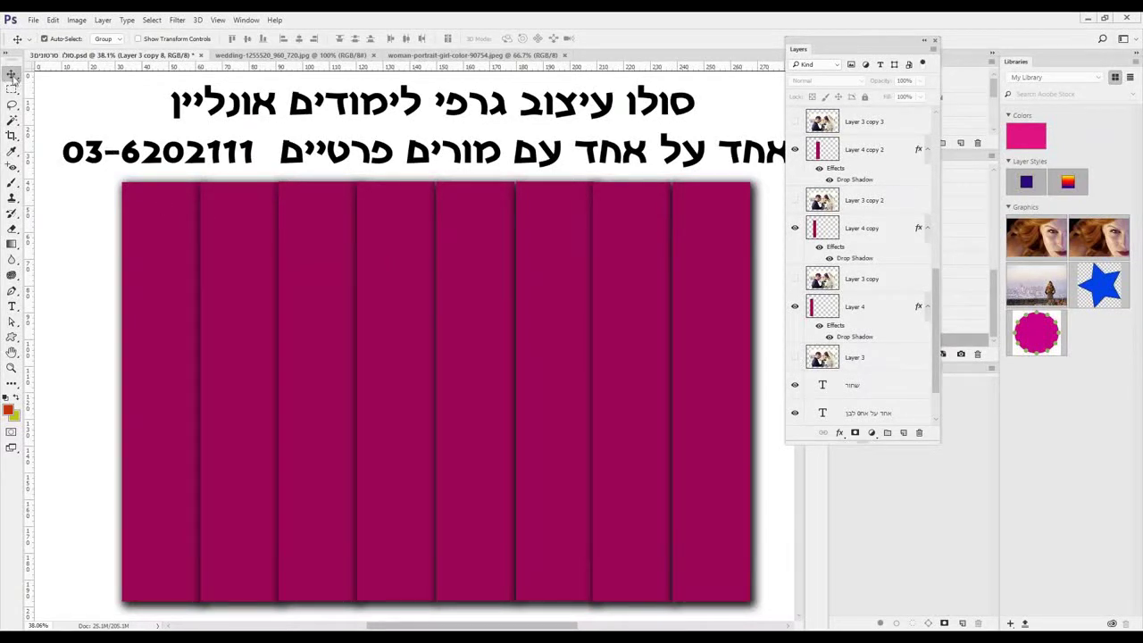
Rotate the leftmost magenta strip slightly counterclockwise so its upper end leans outward from the row
left_click(156, 235)
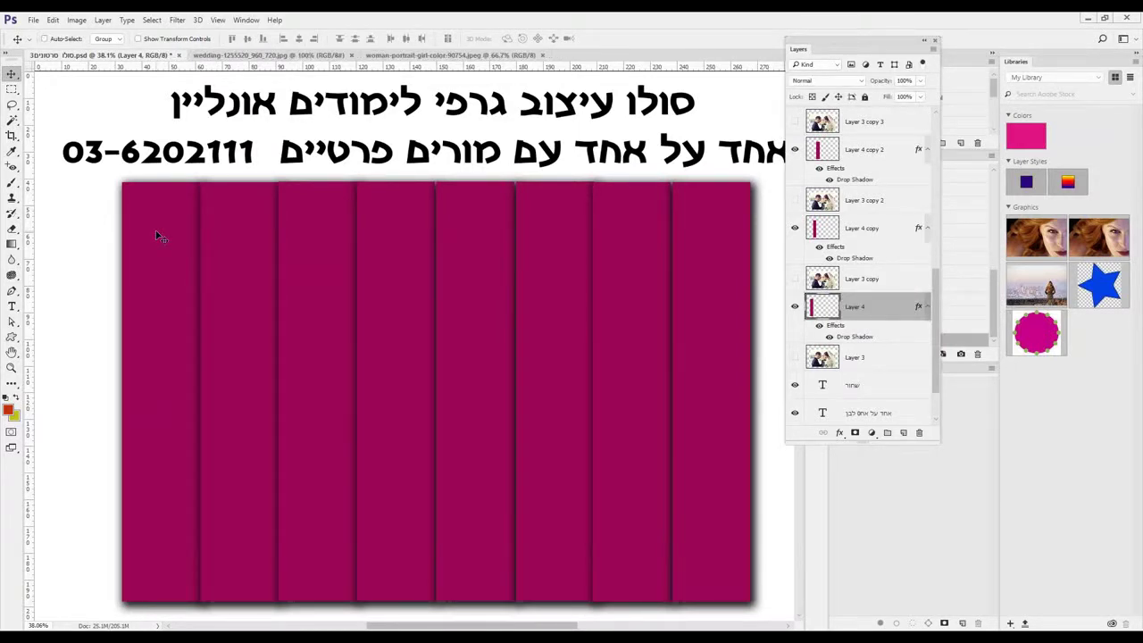
left_click_drag(157, 235, 156, 234)
key("ctrl+t")
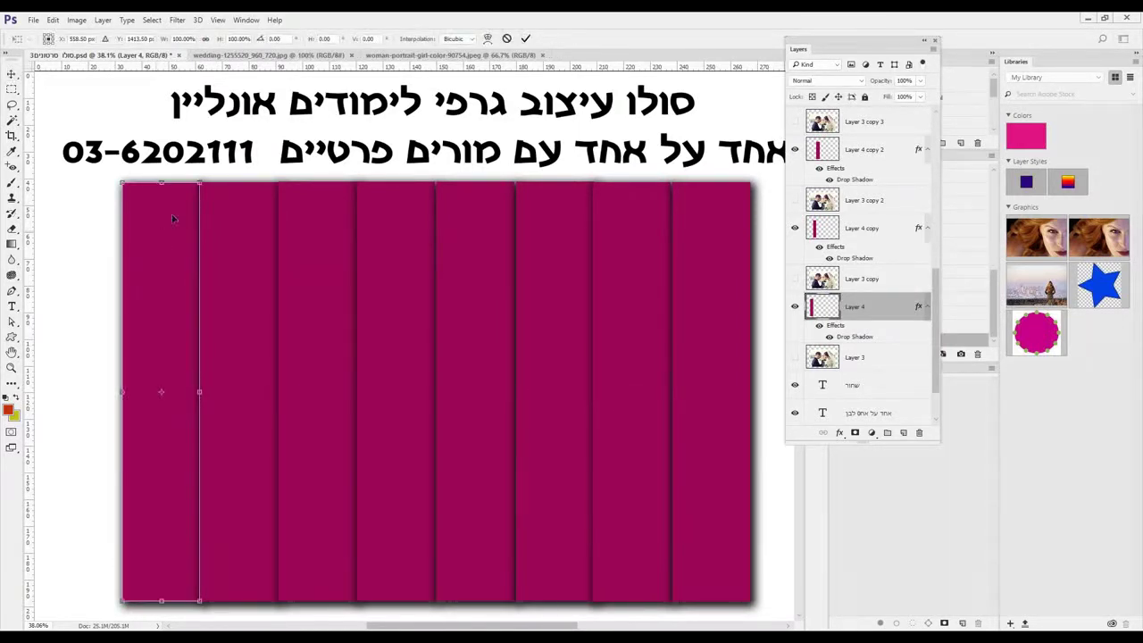
left_click_drag(192, 159, 175, 156)
left_click(525, 38)
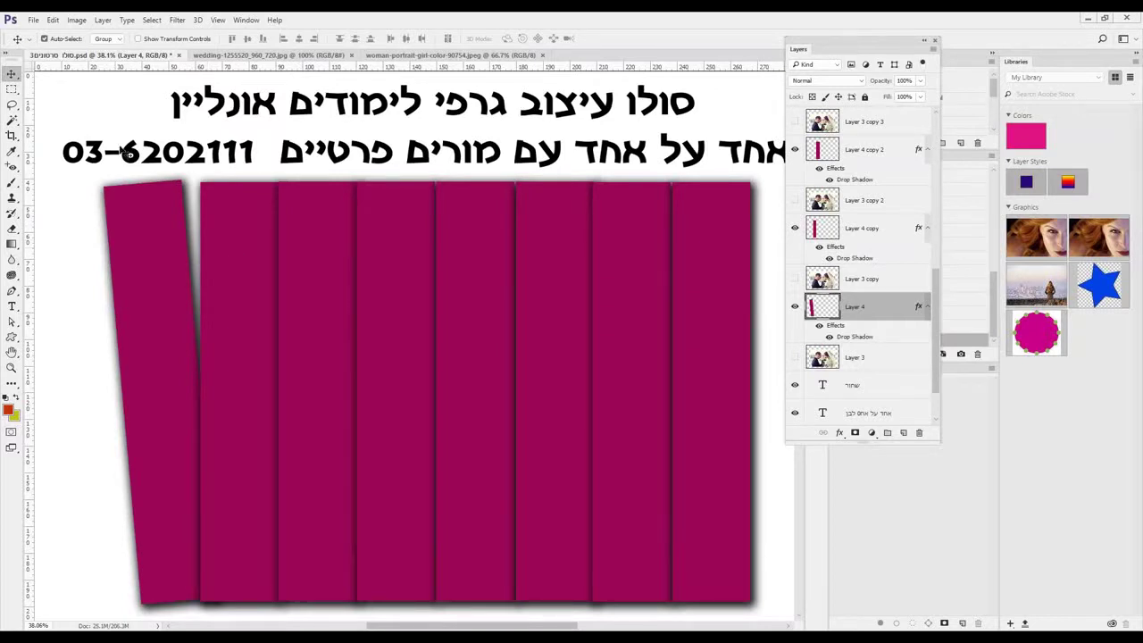
Rotate the second magenta strip about 1.5 degrees clockwise
left_click(230, 268)
key("ctrl+t")
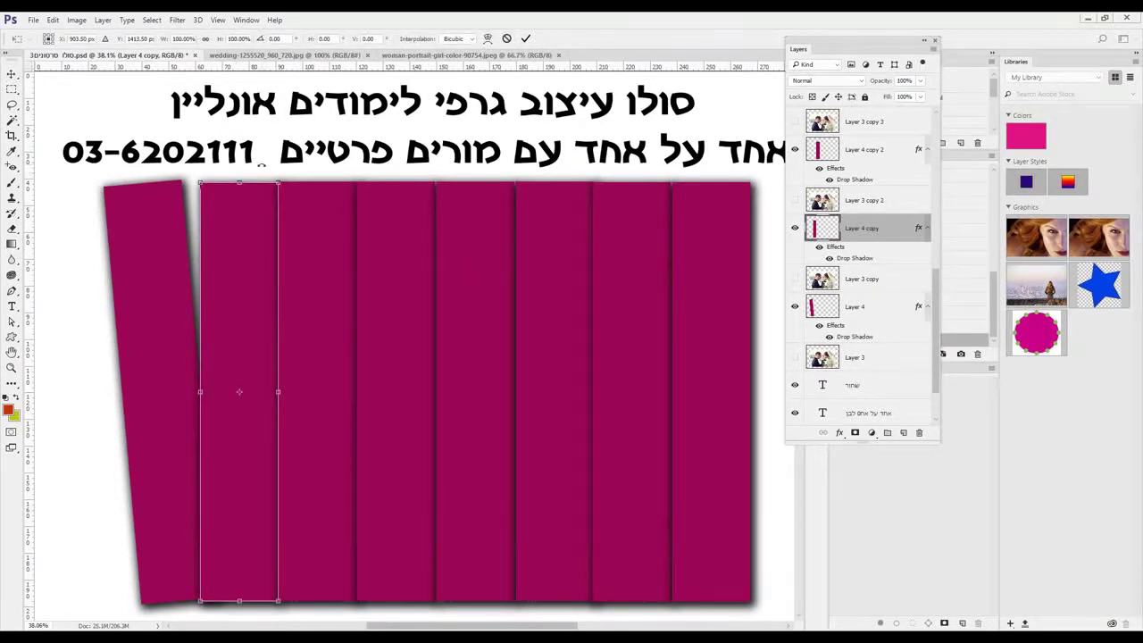
left_click_drag(246, 157, 241, 154)
left_click_drag(239, 155, 275, 174)
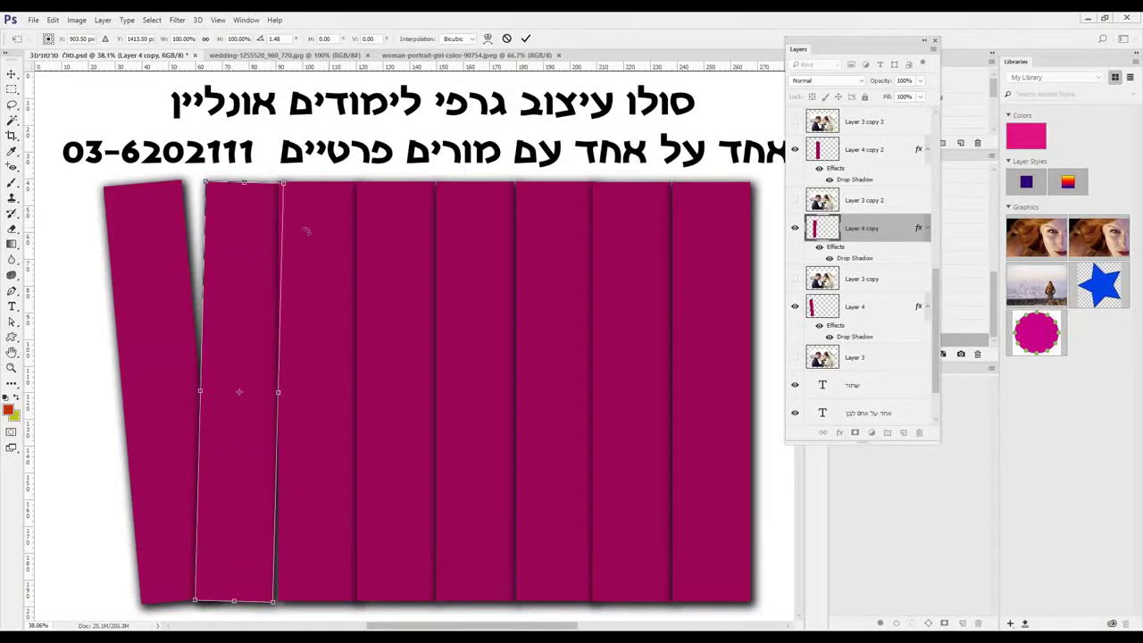
key("Return")
Leave the third strip upright and rotate the fourth magenta strip slightly counterclockwise
left_click(330, 232)
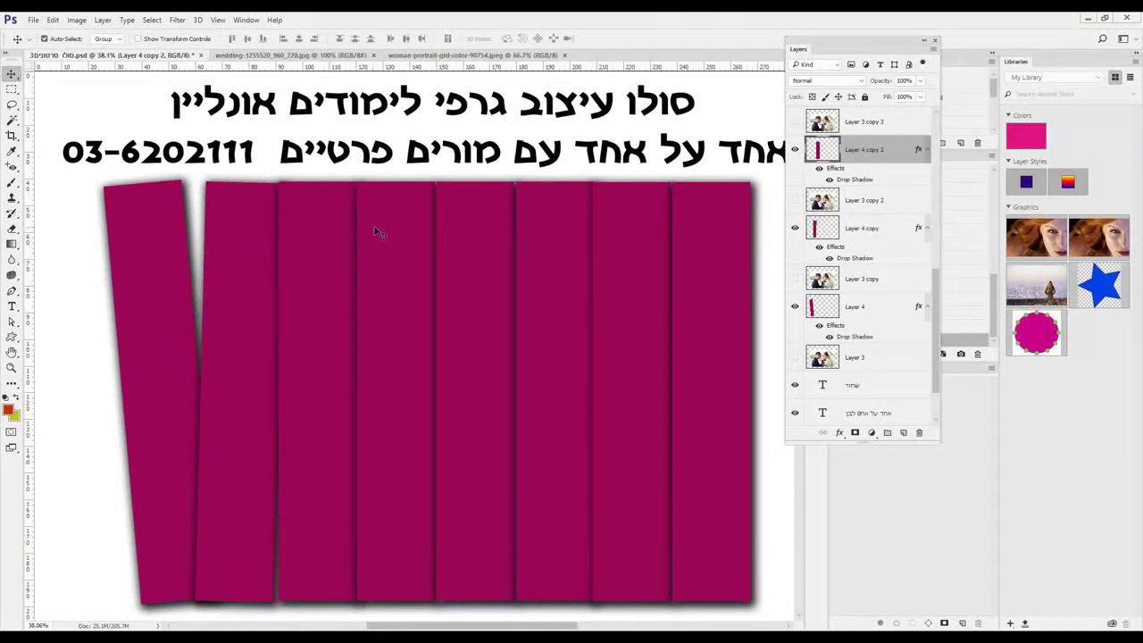
key("ctrl+j")
key("ctrl+t")
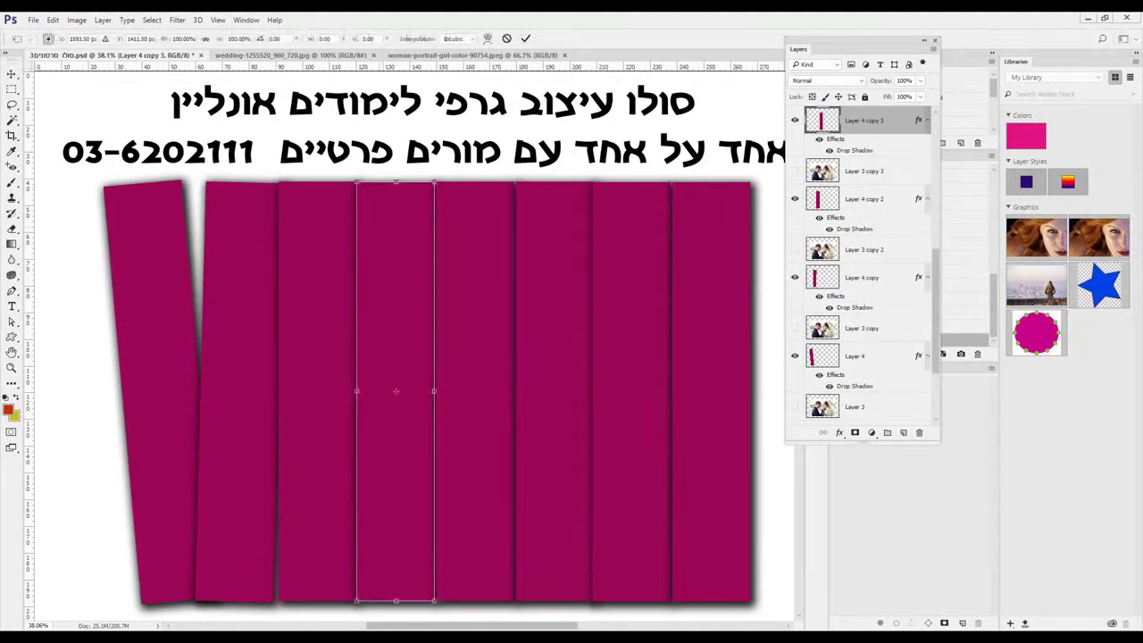
left_click_drag(396, 160, 385, 162)
key("Return")
Rotate the fifth magenta strip slightly clockwise and the sixth strip slightly counterclockwise
key("ctrl+j")
key("ctrl+t")
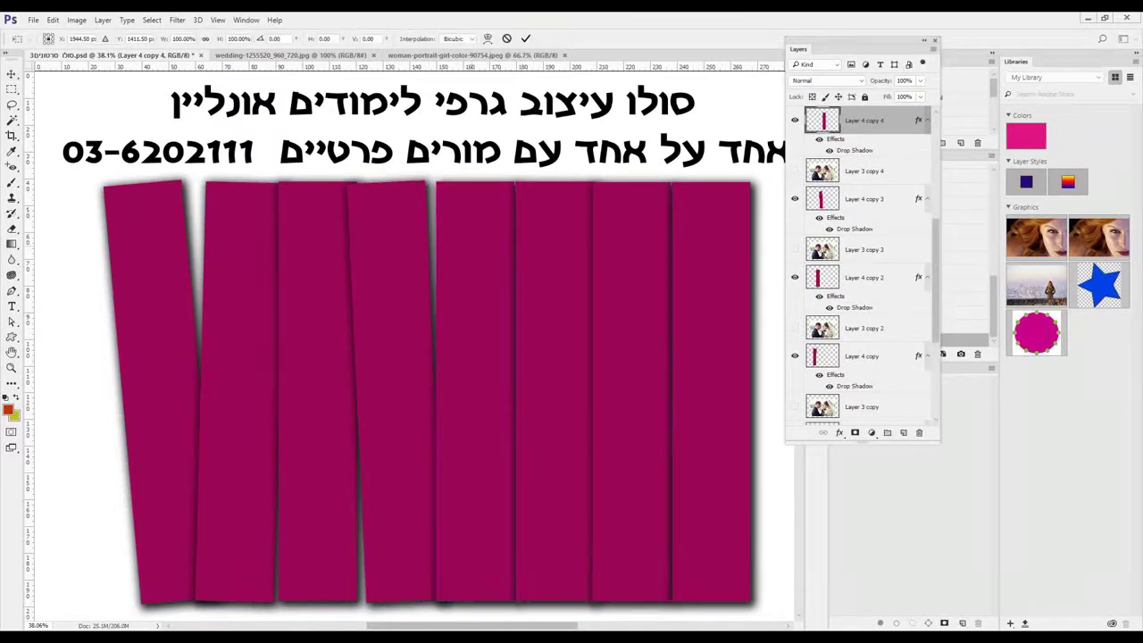
left_click_drag(512, 163, 518, 170)
key("Return")
key("ctrl+j")
key("ctrl+t")
left_click_drag(550, 168, 534, 168)
key("Return")
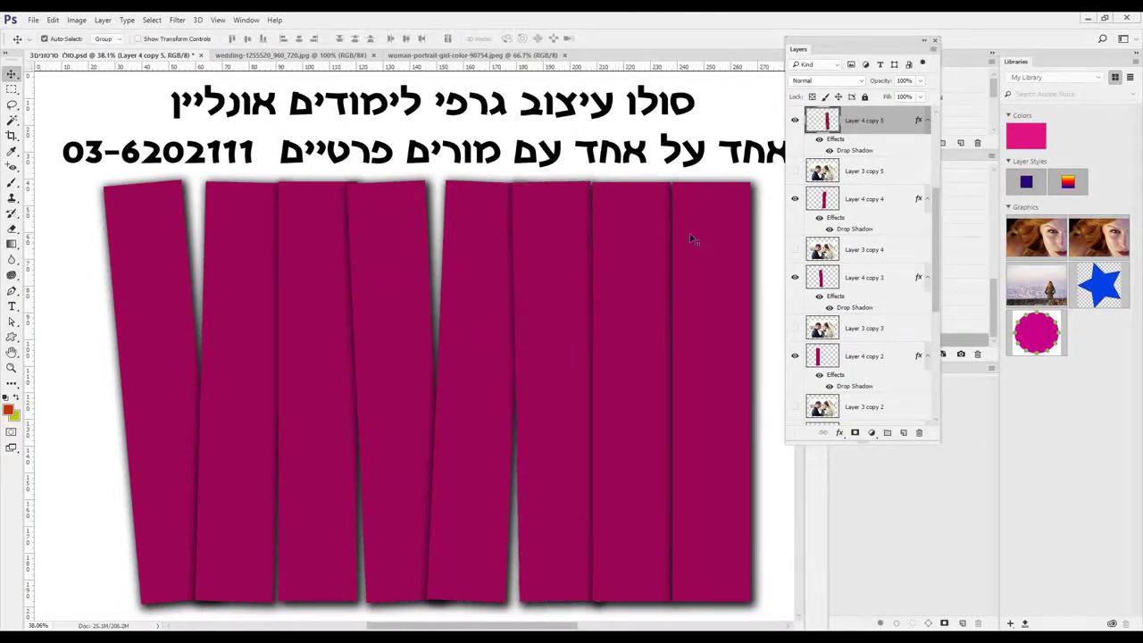
Rotate the eighth magenta strip, at the row's right end, about 4.8 degrees clockwise
key("ctrl+j")
key("ctrl+t")
left_click_drag(724, 164, 741, 167)
key("Return")
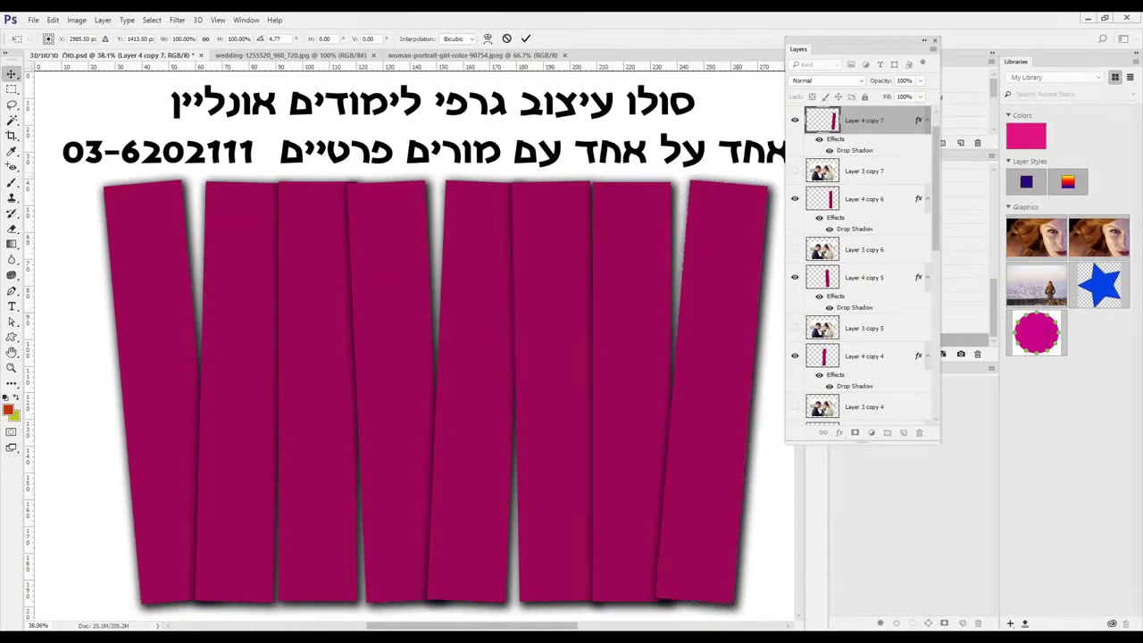
Nudge the rotated eighth strip slightly to the right, leaving a wider gap at its upper end beside the seventh strip
key("Right")
key("Right")
key("Right")
key("Right")
key("Right")
key("Right")
key("Right")
key("Right")
key("Right")
key("Right")
key("Right")
key("Right")
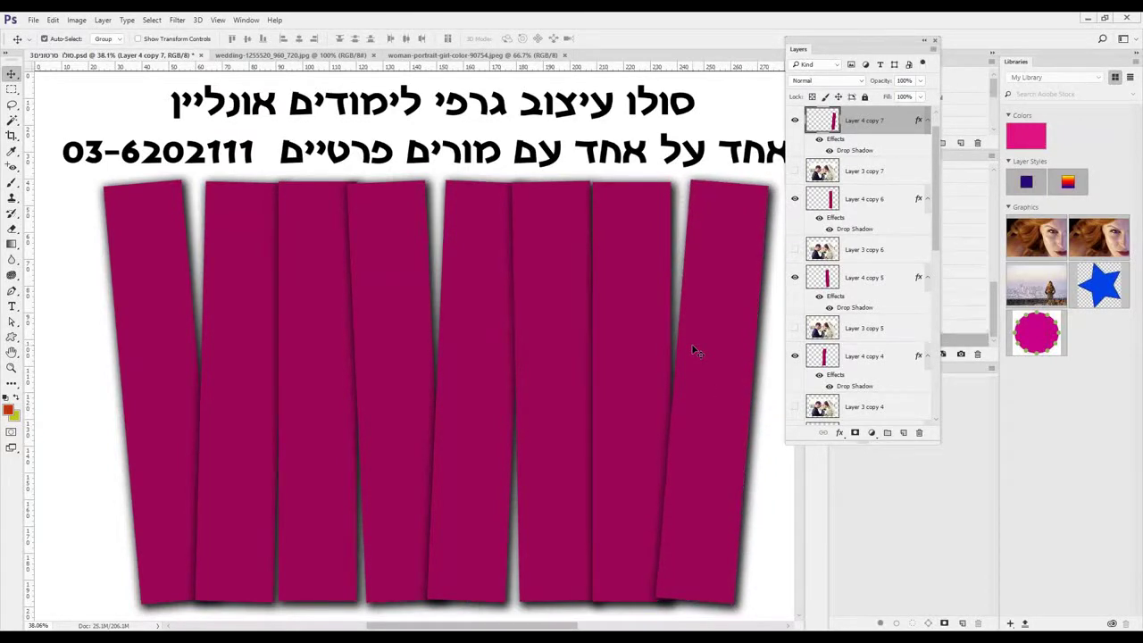
key("Right")
key("Right")
key("Right")
key("Right")
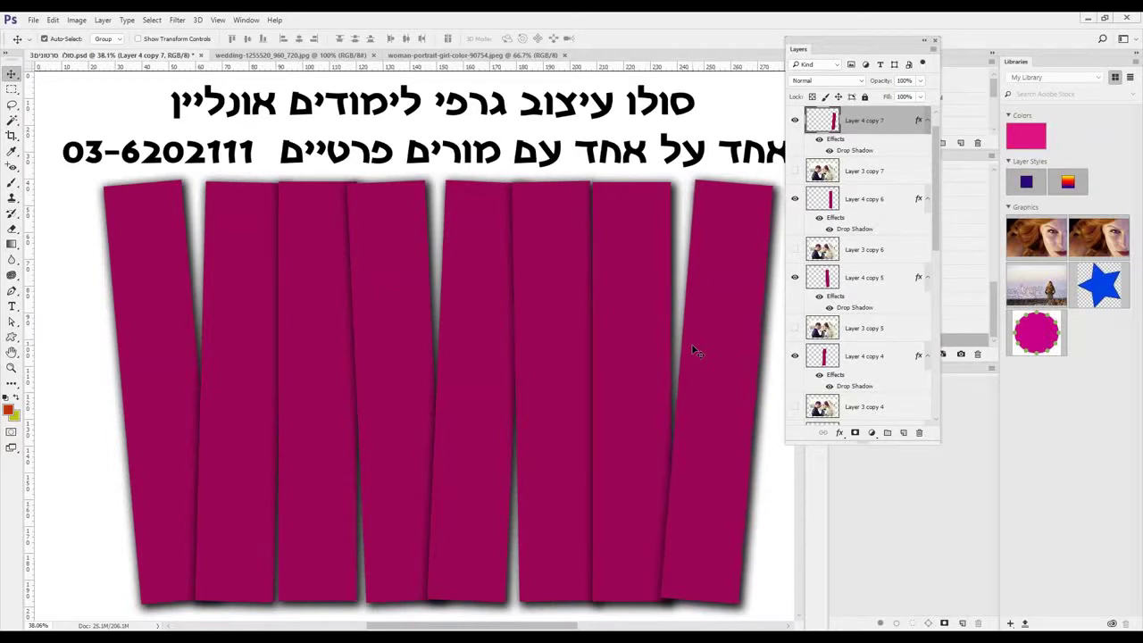
Rotate the seventh magenta strip about 4.7 degrees clockwise so it leans like the eighth strip
left_click(646, 345)
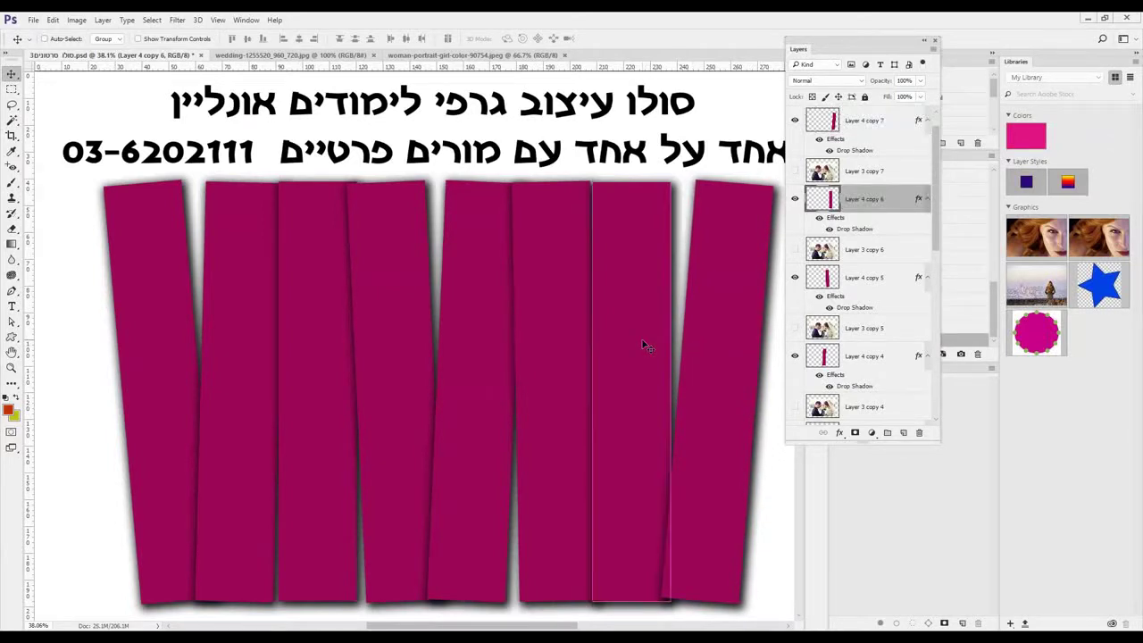
key("ctrl+t")
mouse_move(676, 173)
left_mouse_down()
mouse_move(694, 175)
mouse_move(686, 180)
left_mouse_up()
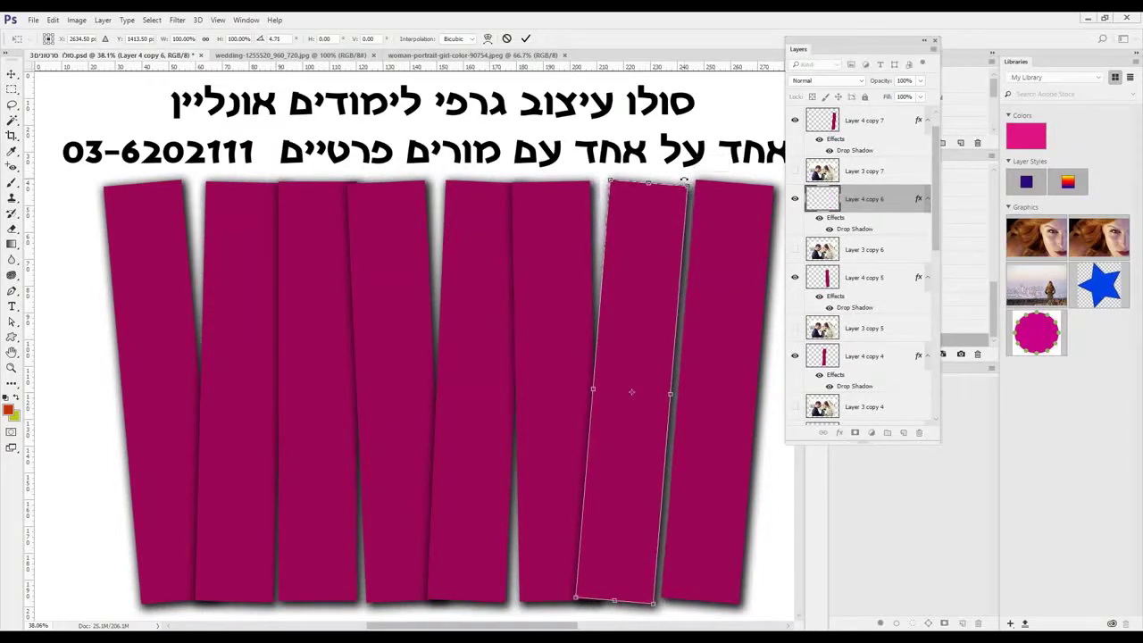
key("Return")
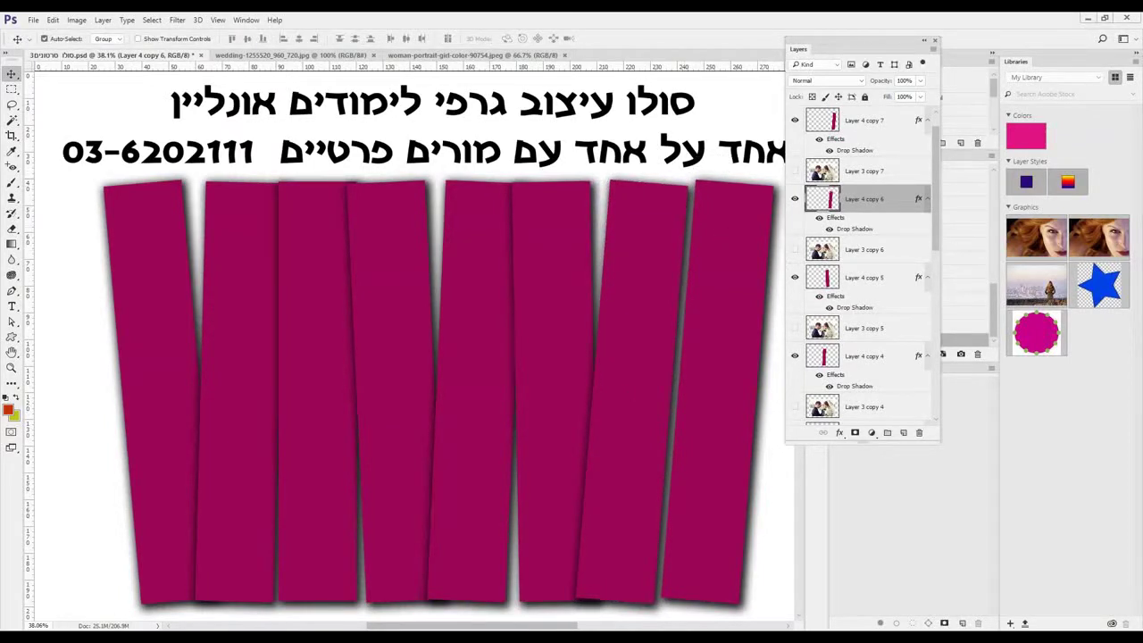
Show the wedding photos Layer 3 copy 8 and Layer 3 copy 7 and clip them to the eighth and seventh strips
left_click_drag(936, 220, 937, 193)
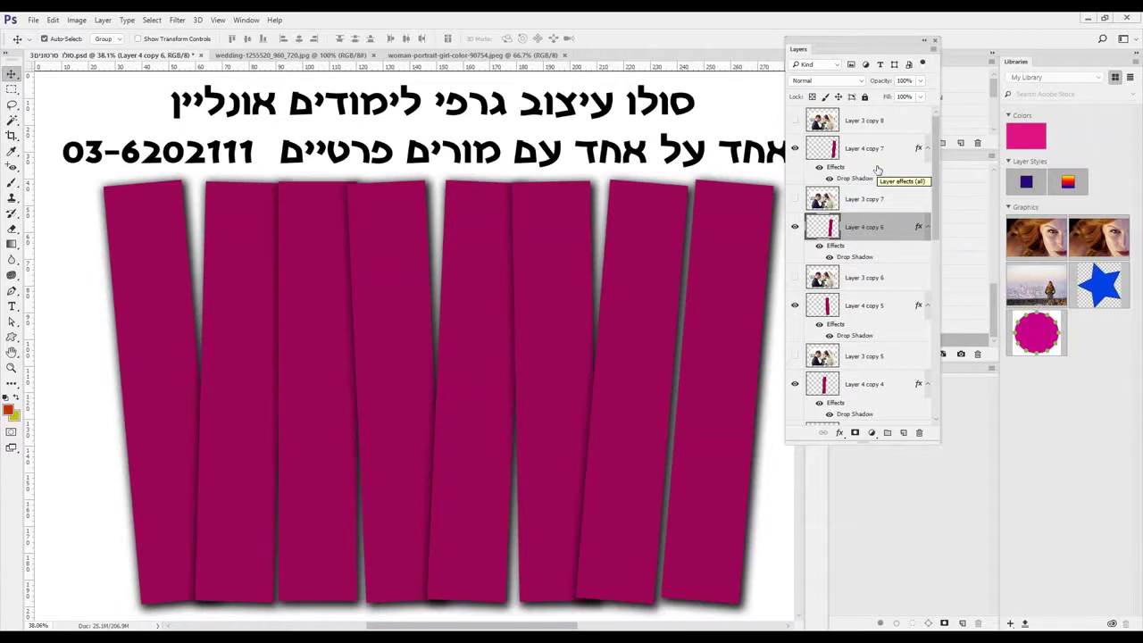
left_click(794, 120)
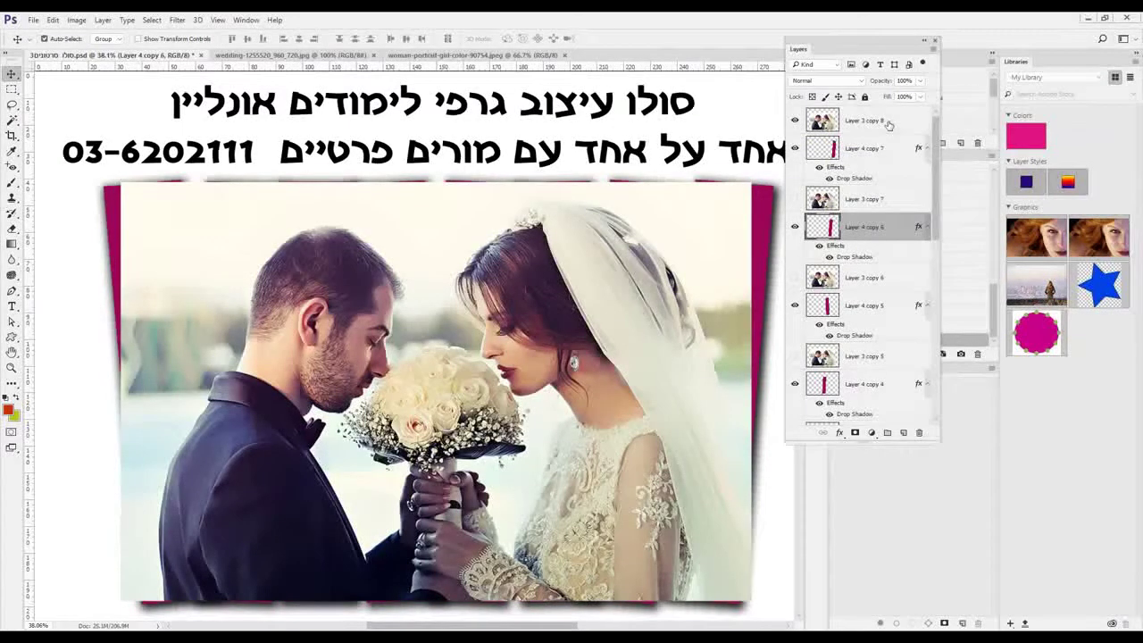
right_click(888, 124)
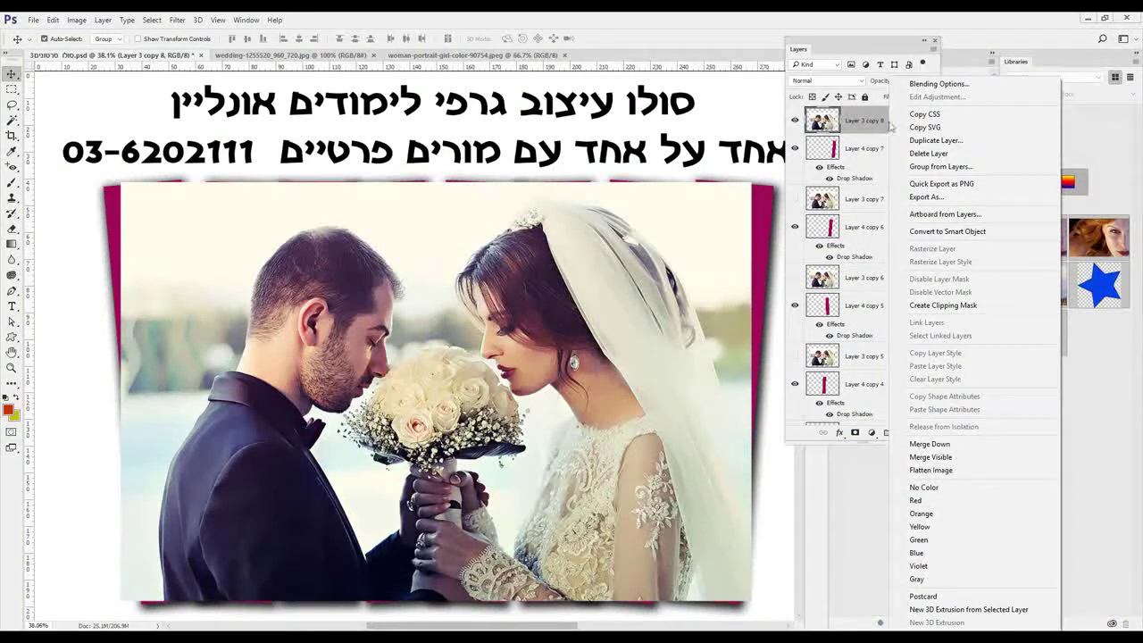
left_click(938, 305)
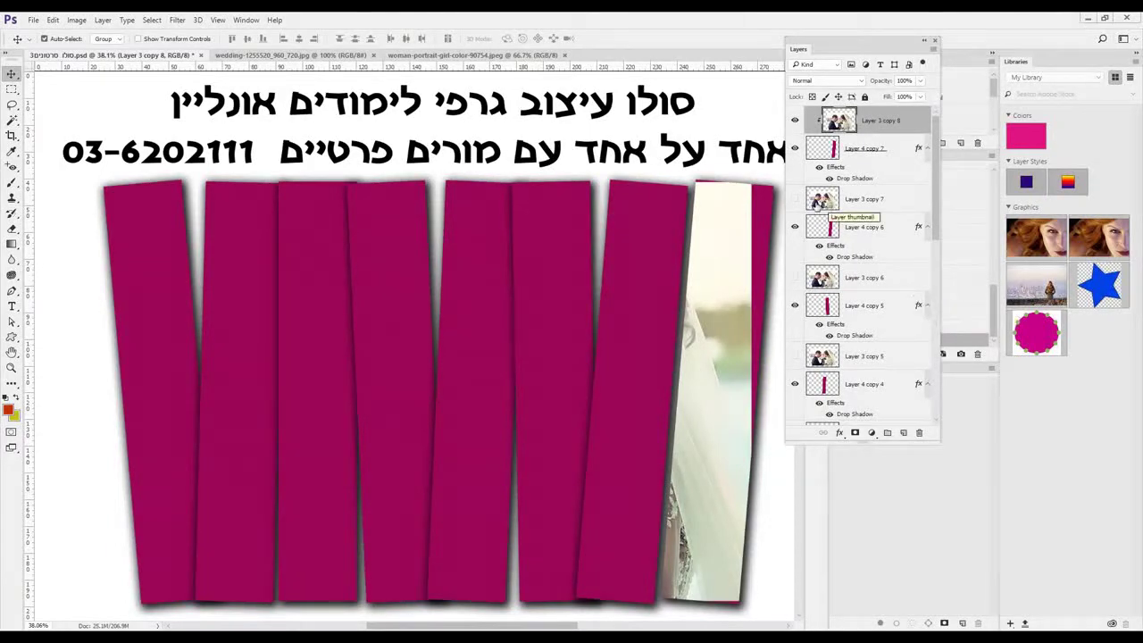
left_click(795, 199)
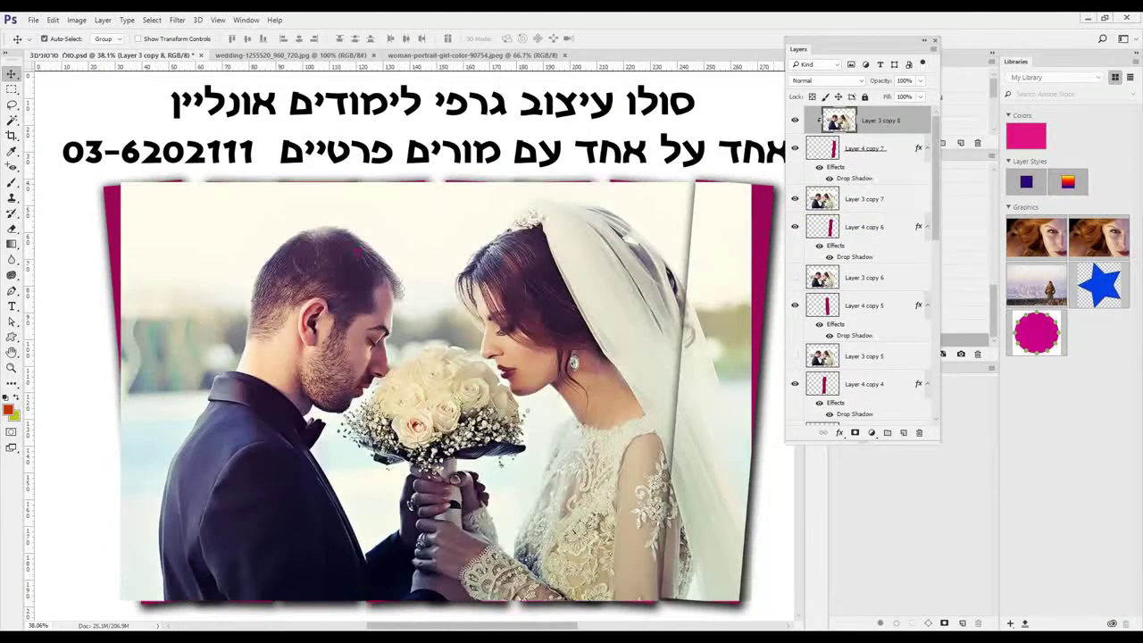
right_click(879, 200)
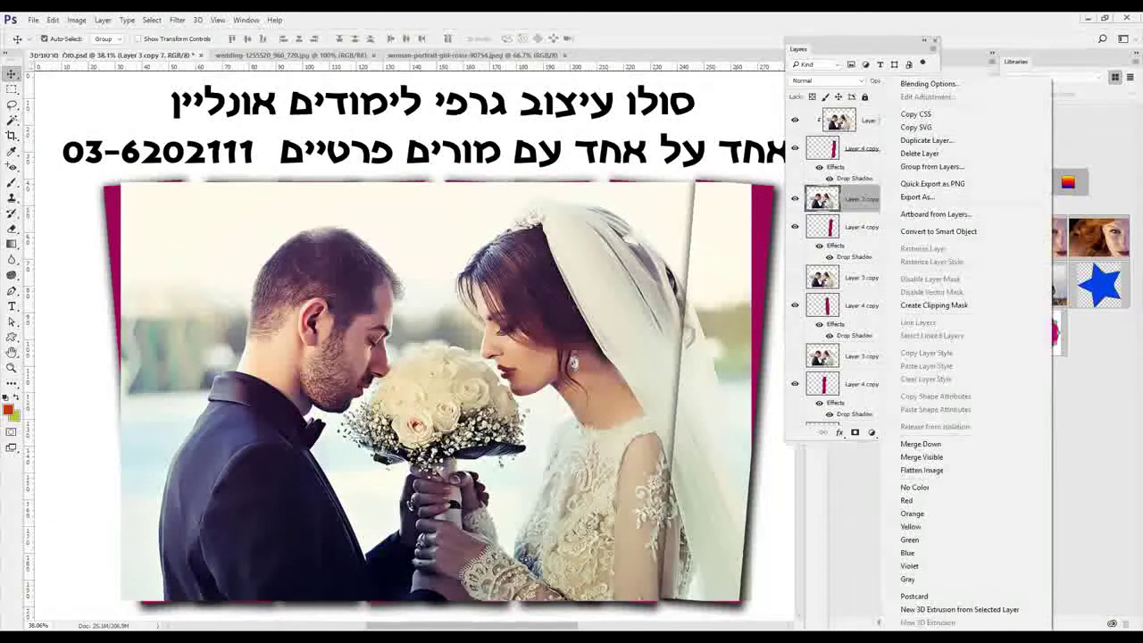
left_click(933, 305)
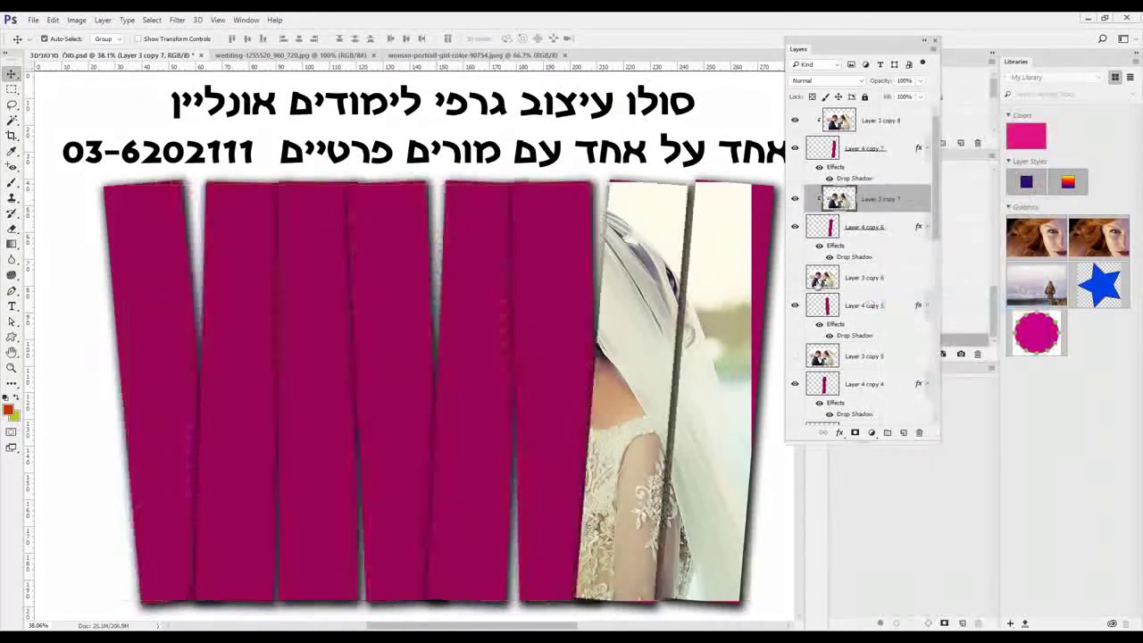
Show Layer 3 copy 6 and Layer 3 copy 5 and create clipping masks to the sixth and fifth strips
right_click(885, 278)
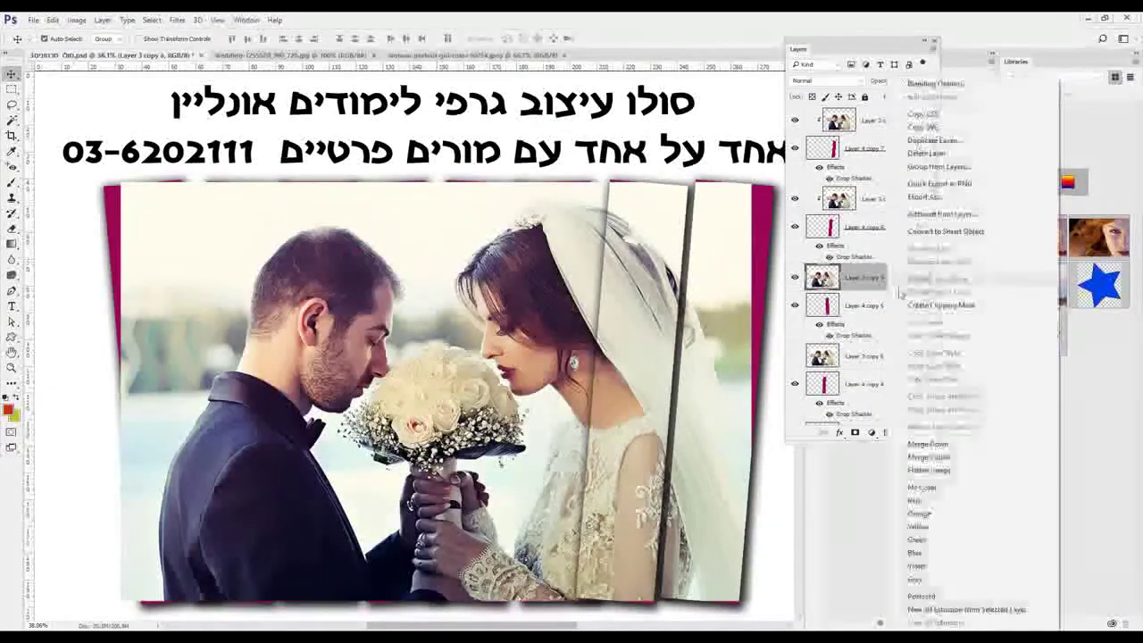
left_click(922, 305)
scroll(868, 250, "down", 2)
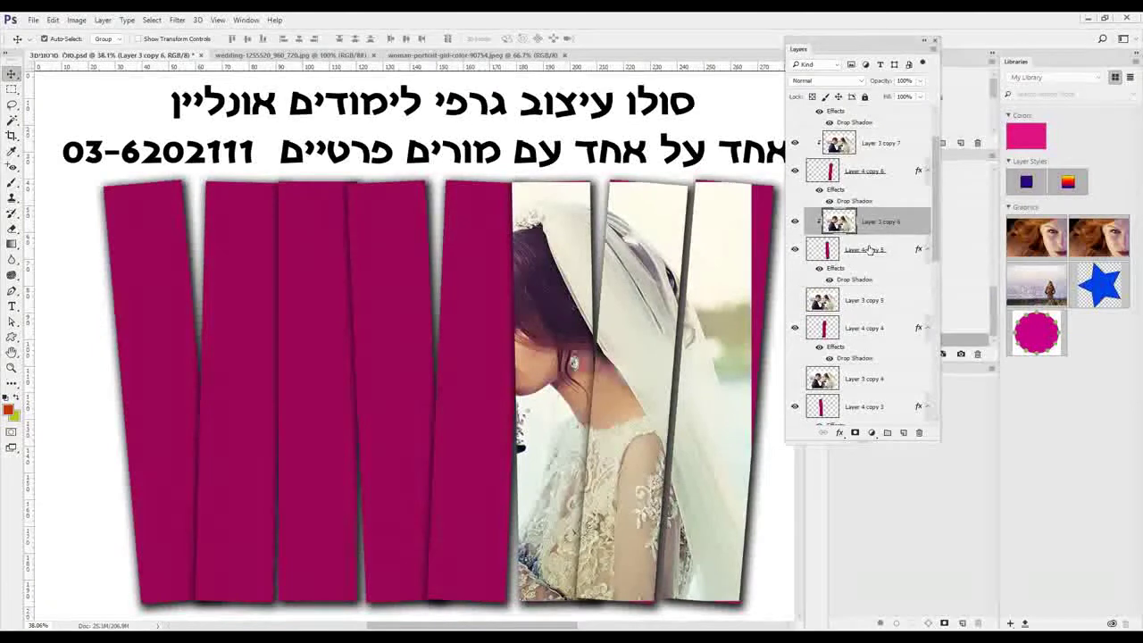
scroll(869, 250, "down", 3)
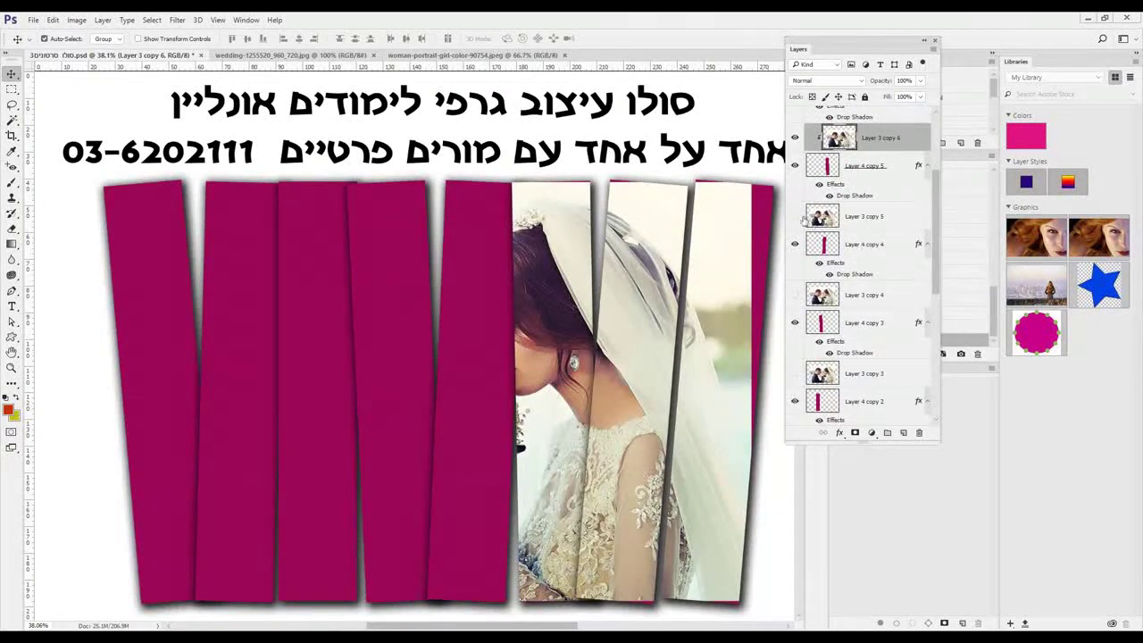
right_click(881, 219)
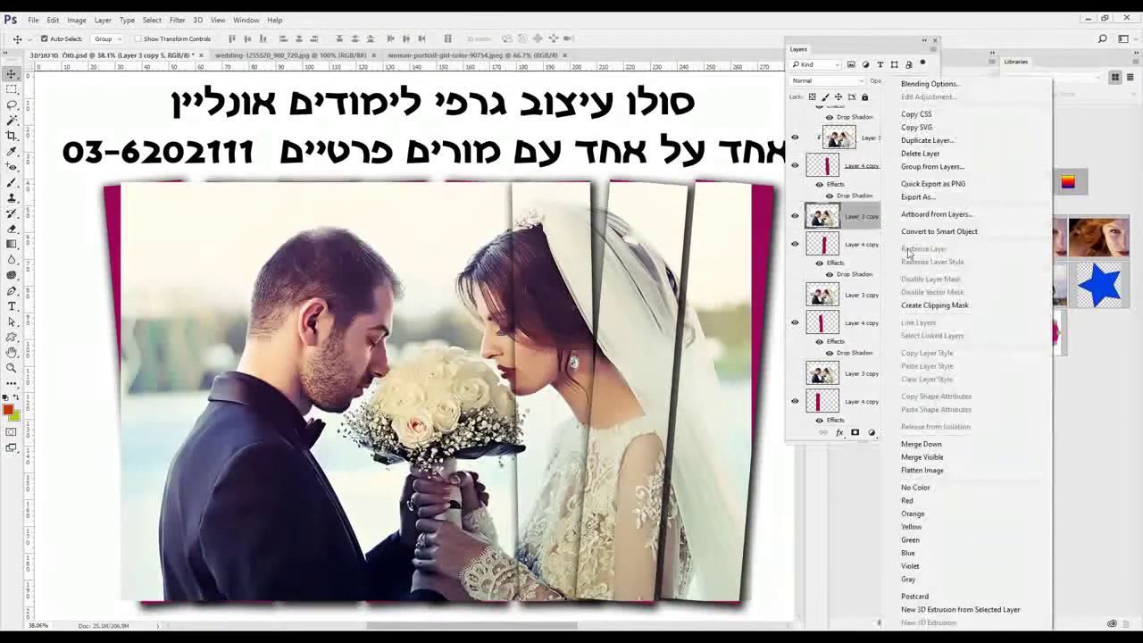
left_click(929, 305)
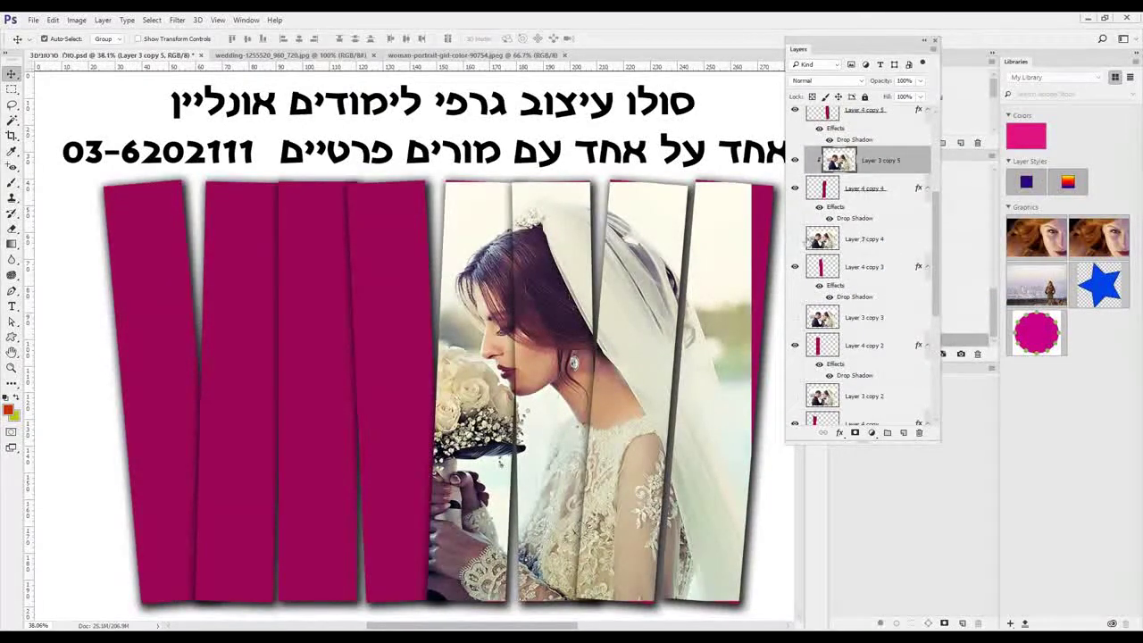
Show the photo layers Layer 3 copy 4 and Layer 3 copy 3 and clip them to the fourth and third strips
right_click(853, 243)
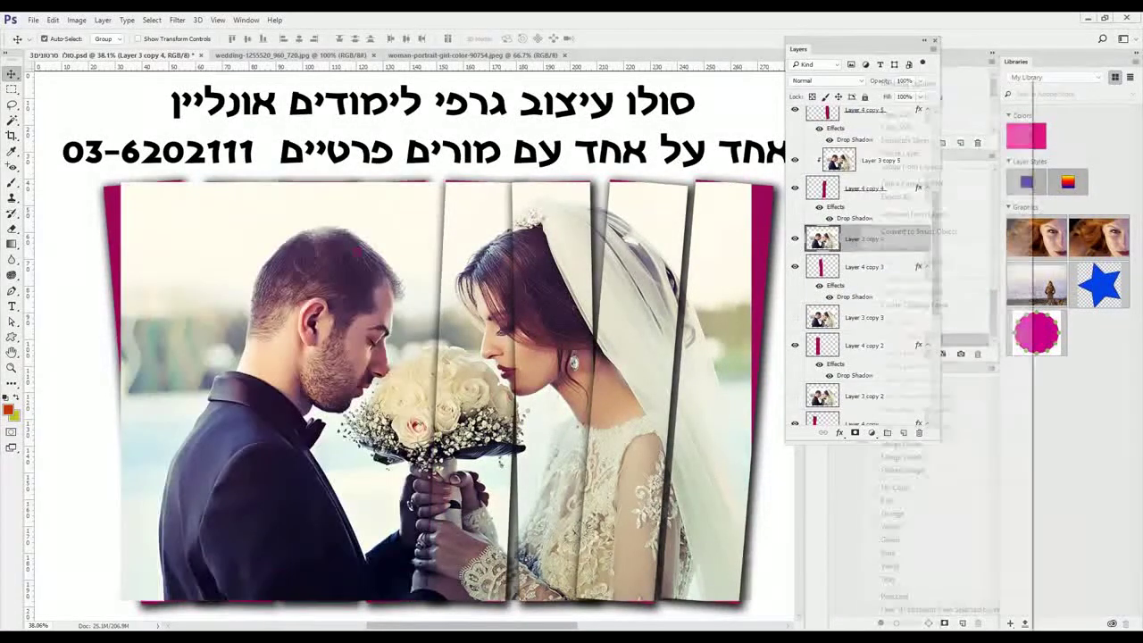
left_click(928, 304)
scroll(864, 231, "down", 2)
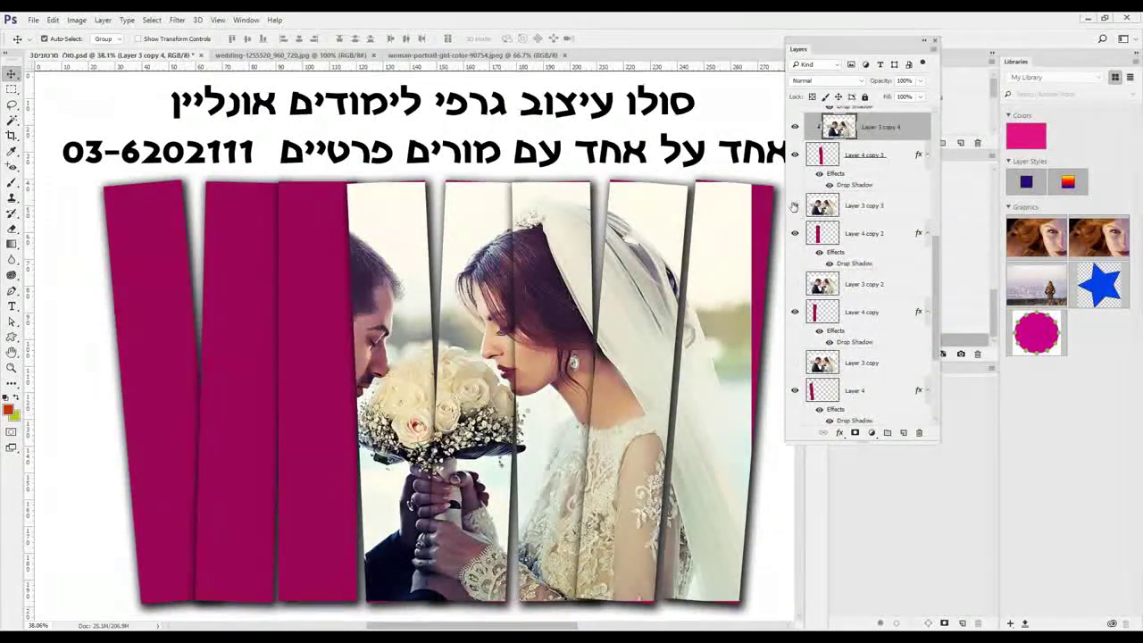
left_click(869, 207)
right_click(869, 207)
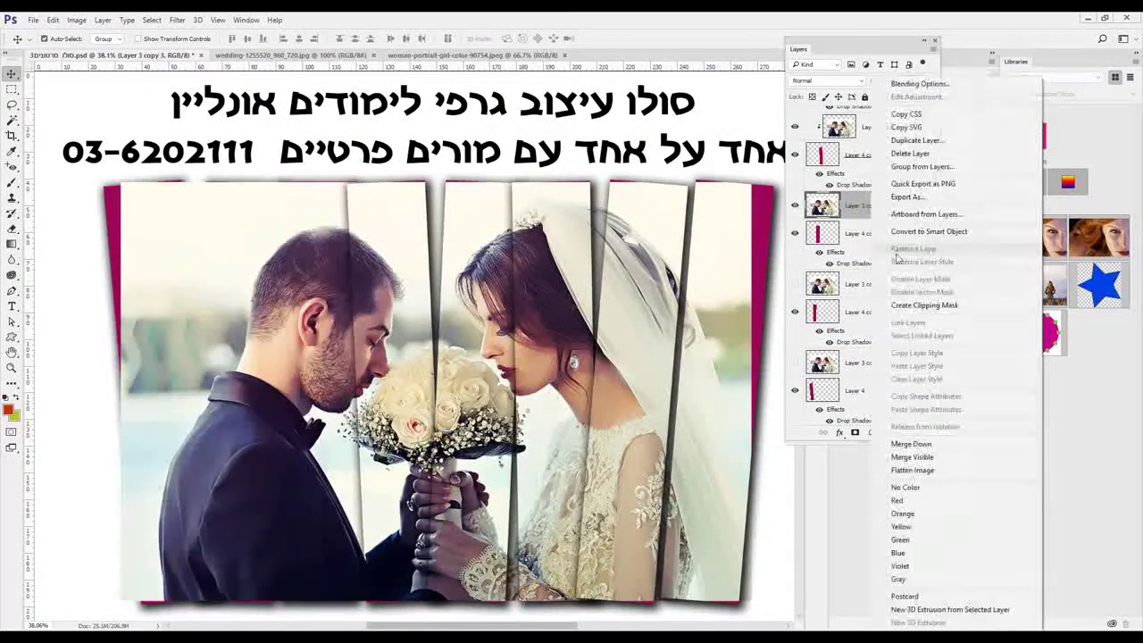
left_click(898, 303)
Show the remaining photos Layer 3 copy 2 and Layer 3 copy and clip them to the second and first strips
scroll(863, 214, "down", 2)
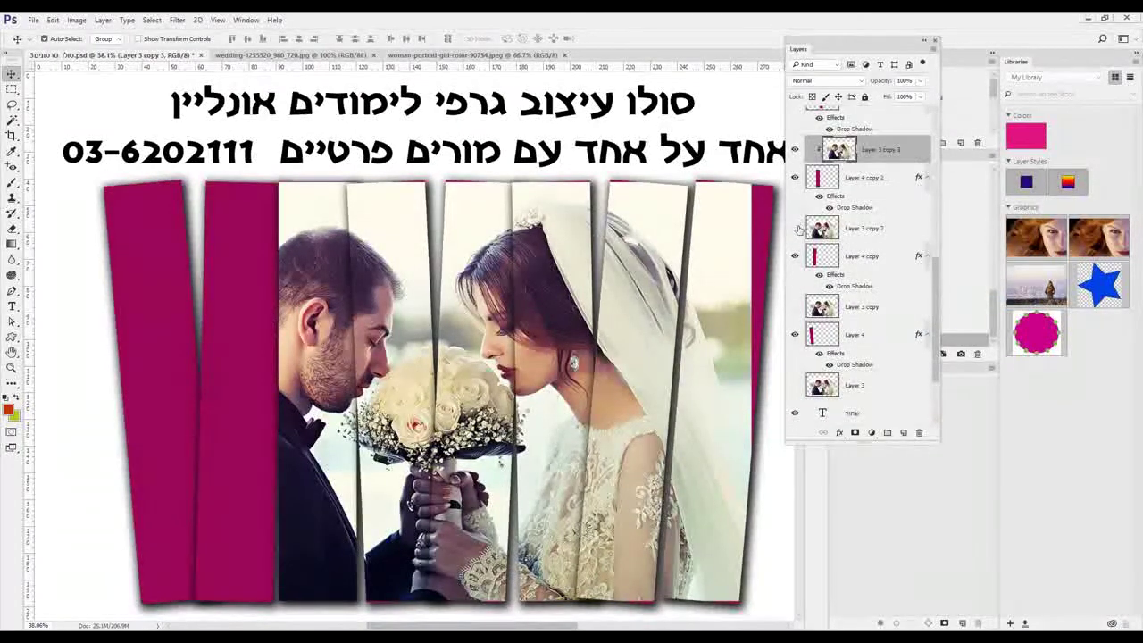
left_click(879, 226)
right_click(879, 226)
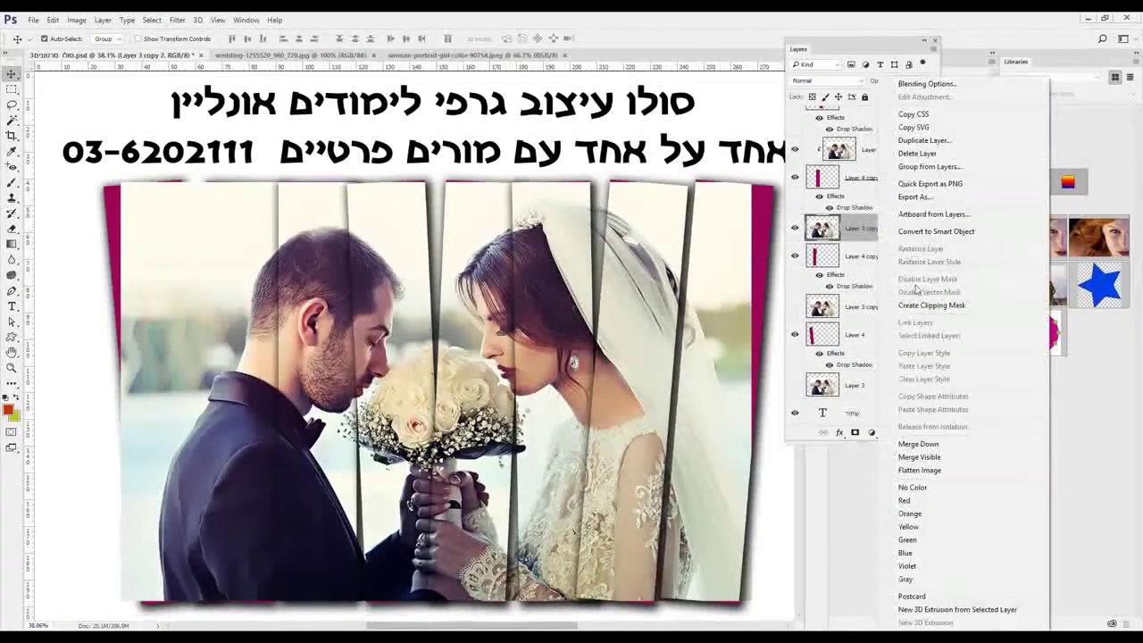
left_click(897, 304)
scroll(857, 230, "down", 3)
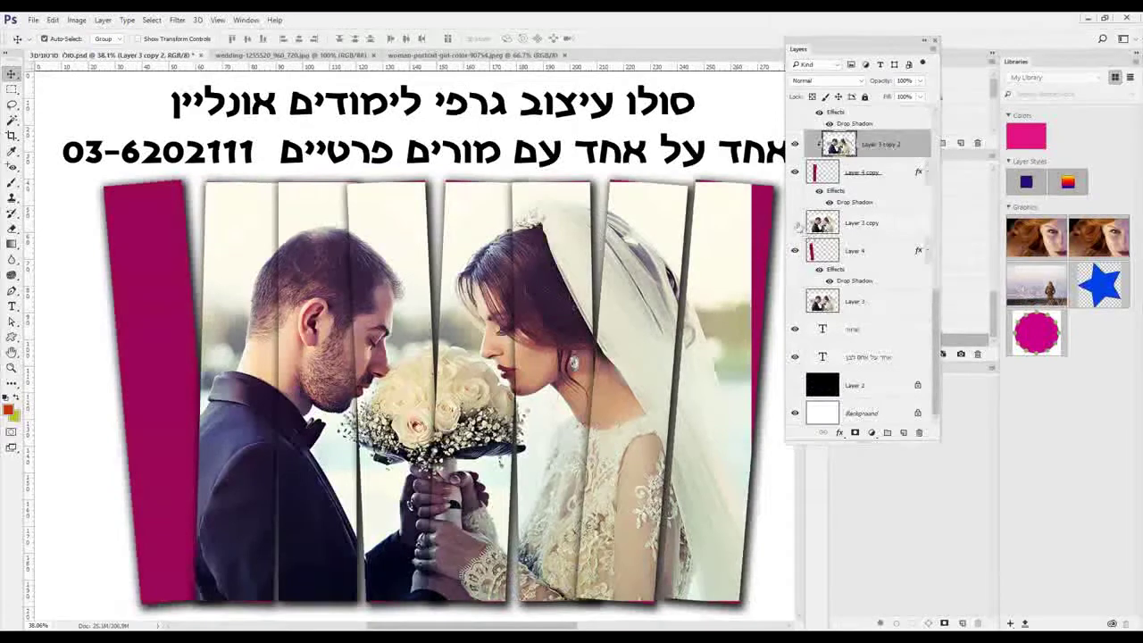
left_click(882, 230)
right_click(882, 230)
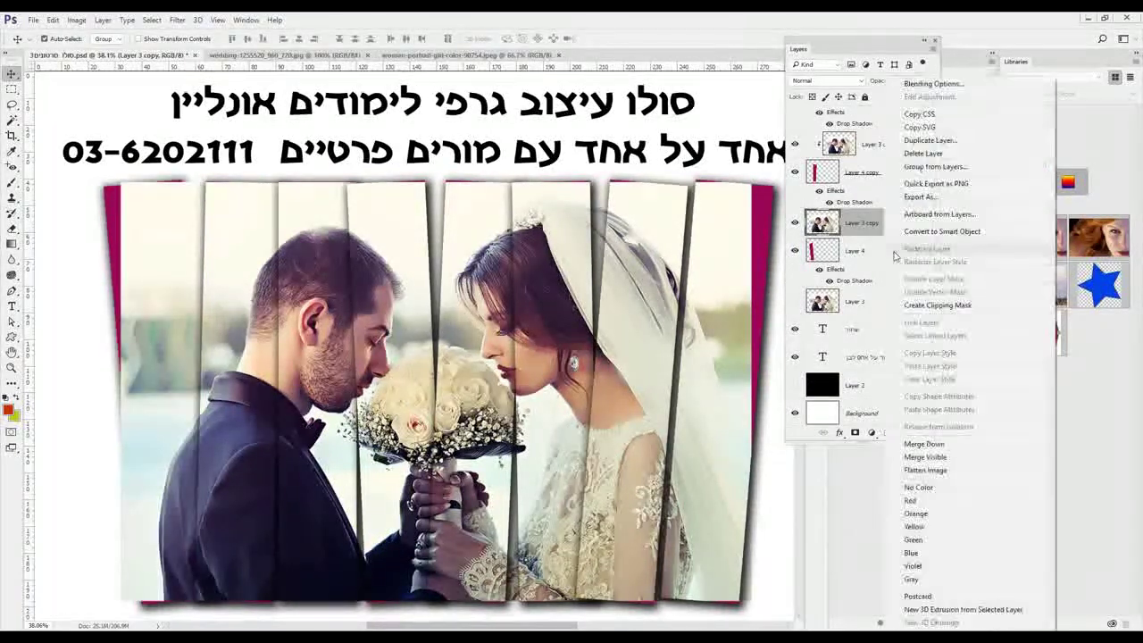
left_click(901, 303)
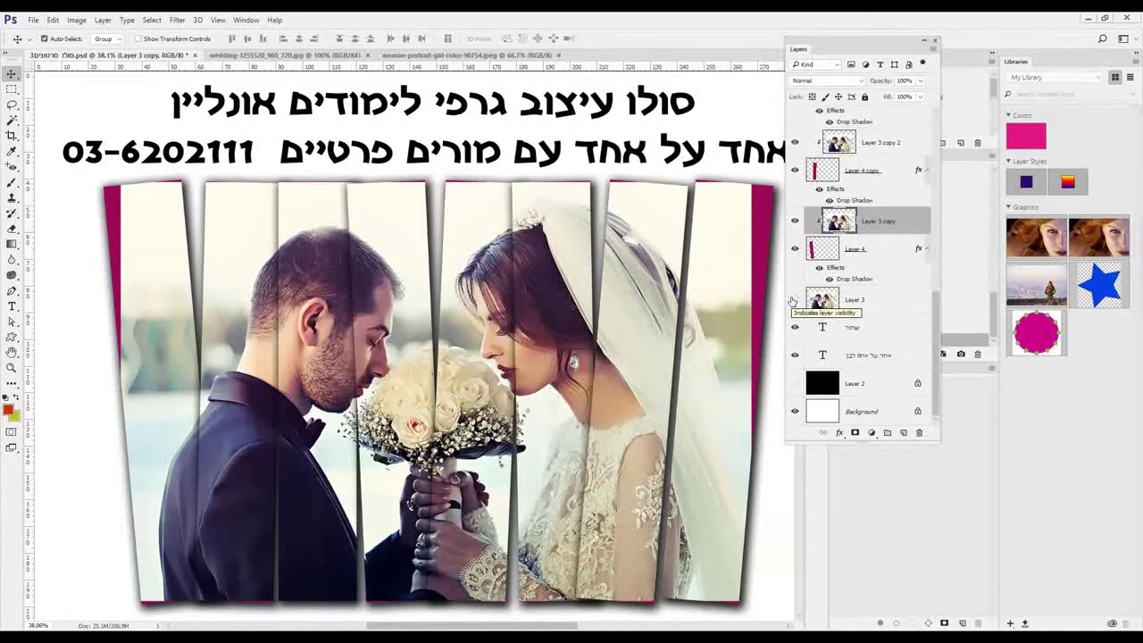
Select all eight clipped wedding photo layers, Layer 3 copy through Layer 3 copy 8, and enlarge them together until they fully cover the magenta strips
scroll(857, 259, "up", 10)
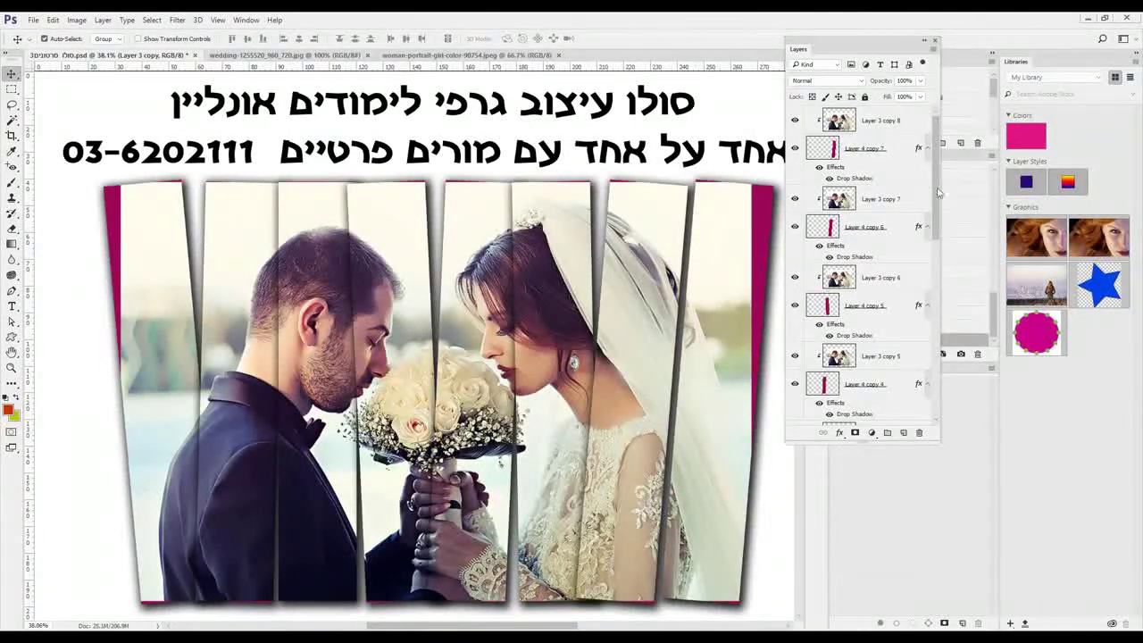
left_click(890, 126)
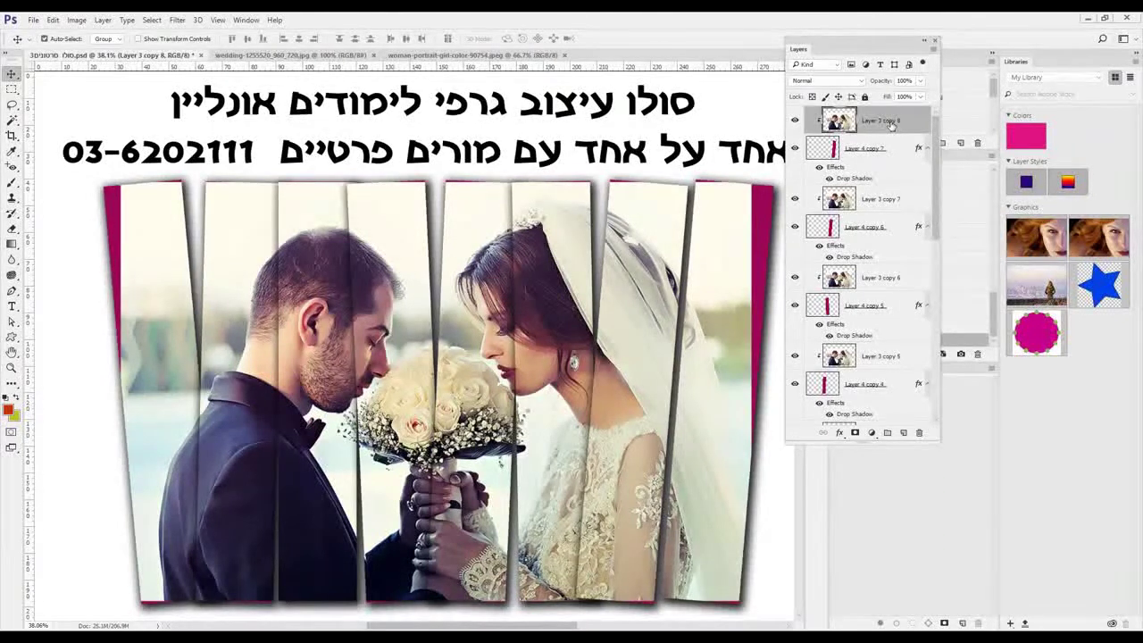
left_click(880, 200, "ctrl")
left_click(871, 279, "ctrl")
left_click(871, 359, "ctrl")
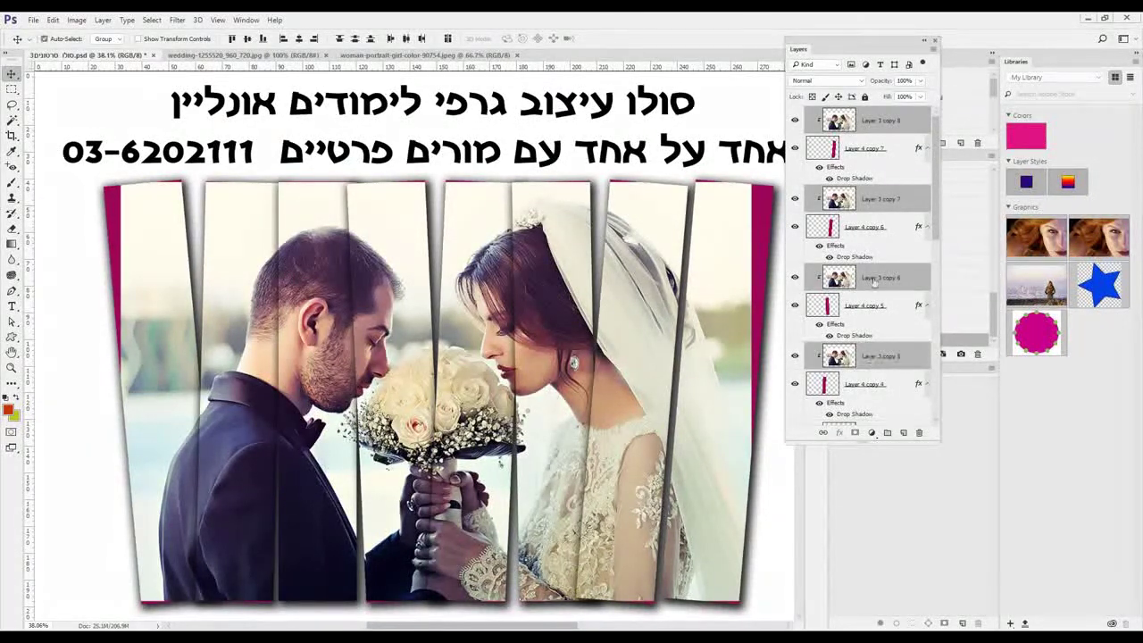
scroll(874, 282, "down", 3)
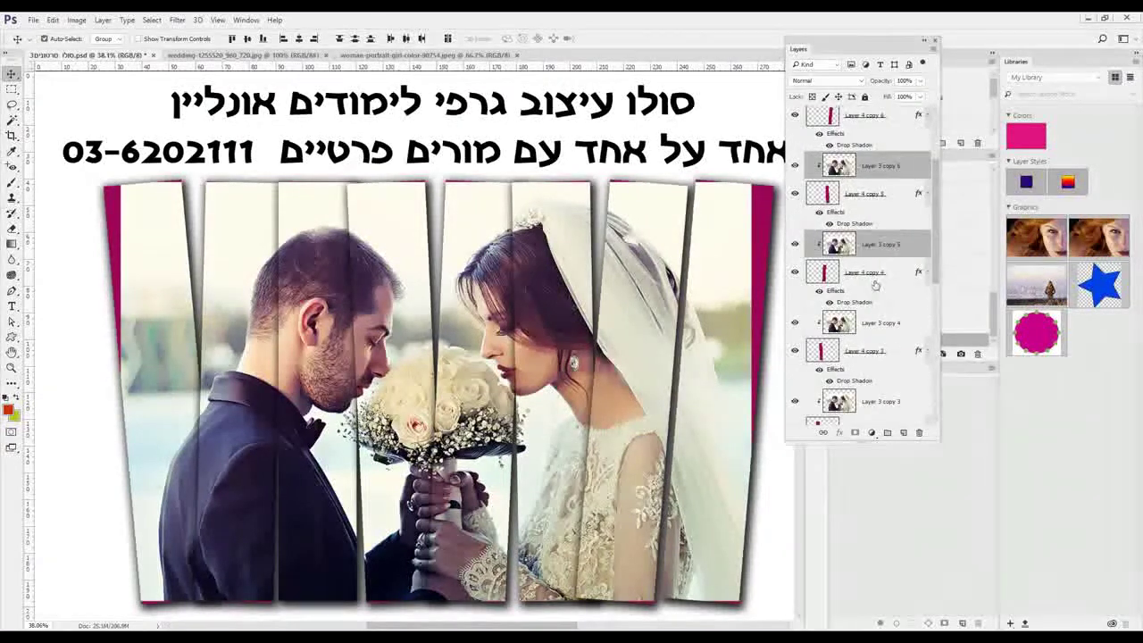
left_click(878, 323, "ctrl")
scroll(880, 232, "down", 2)
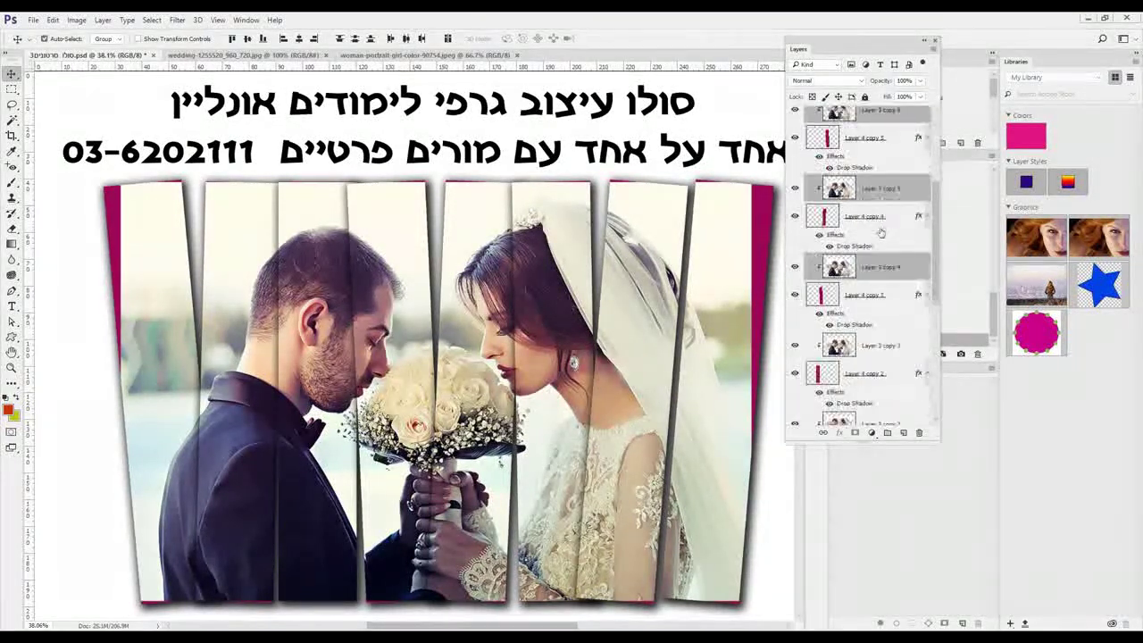
scroll(880, 232, "down", 2)
left_click(886, 293, "ctrl")
scroll(887, 223, "down", 2)
scroll(888, 214, "down", 1)
left_click(878, 284, "ctrl")
scroll(880, 286, "down", 2)
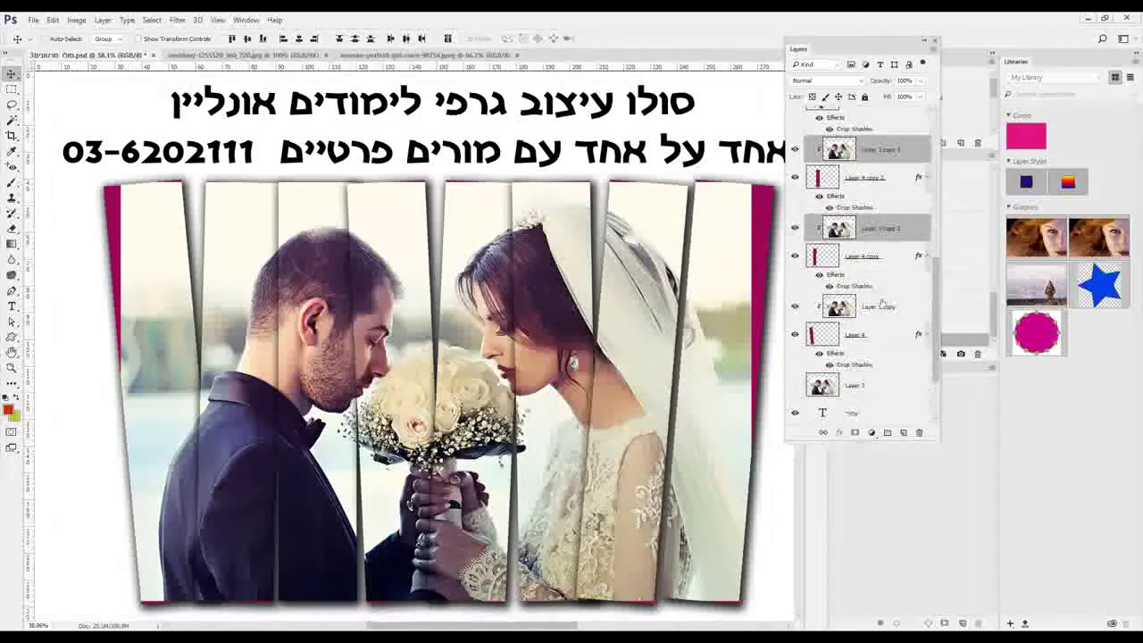
left_click(881, 305, "ctrl")
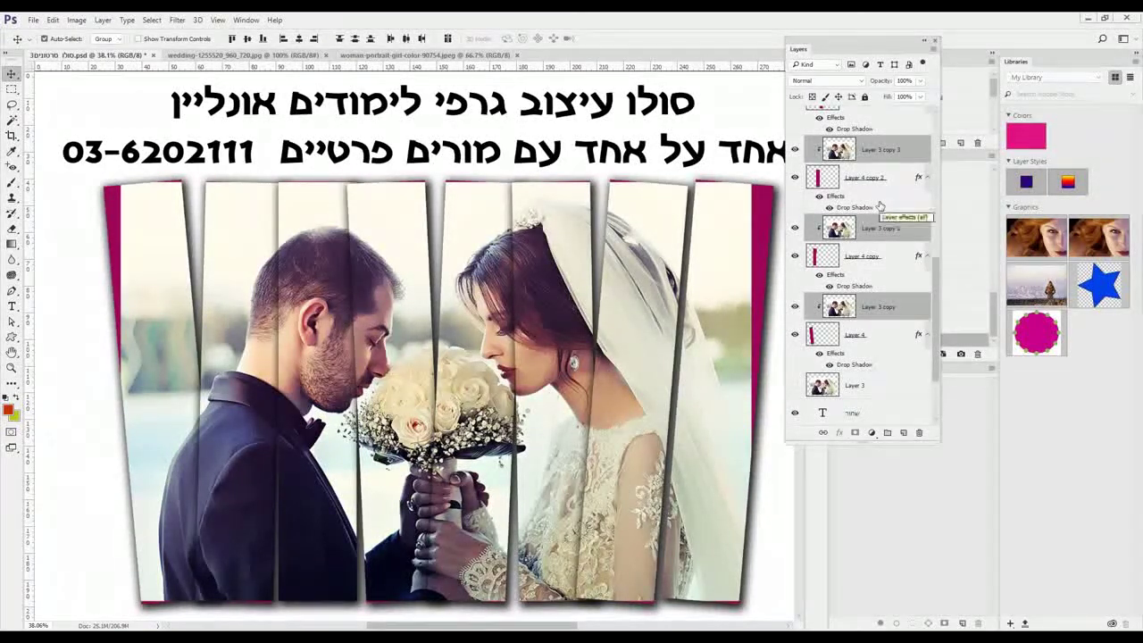
key("ctrl+t")
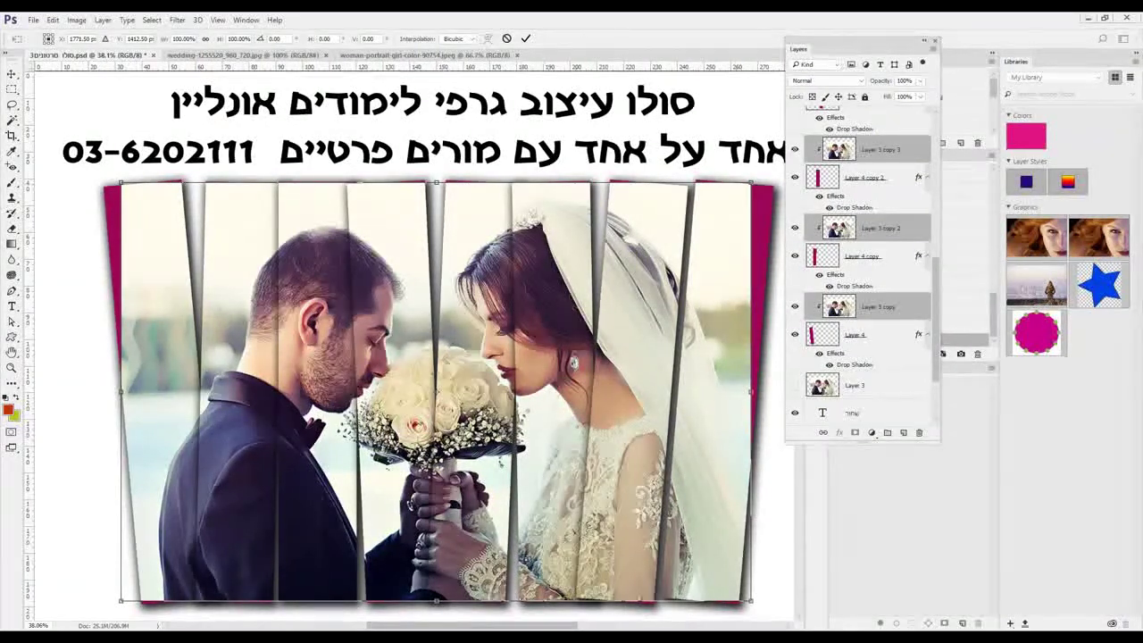
left_click_drag(111, 179, 72, 152)
key("Return")
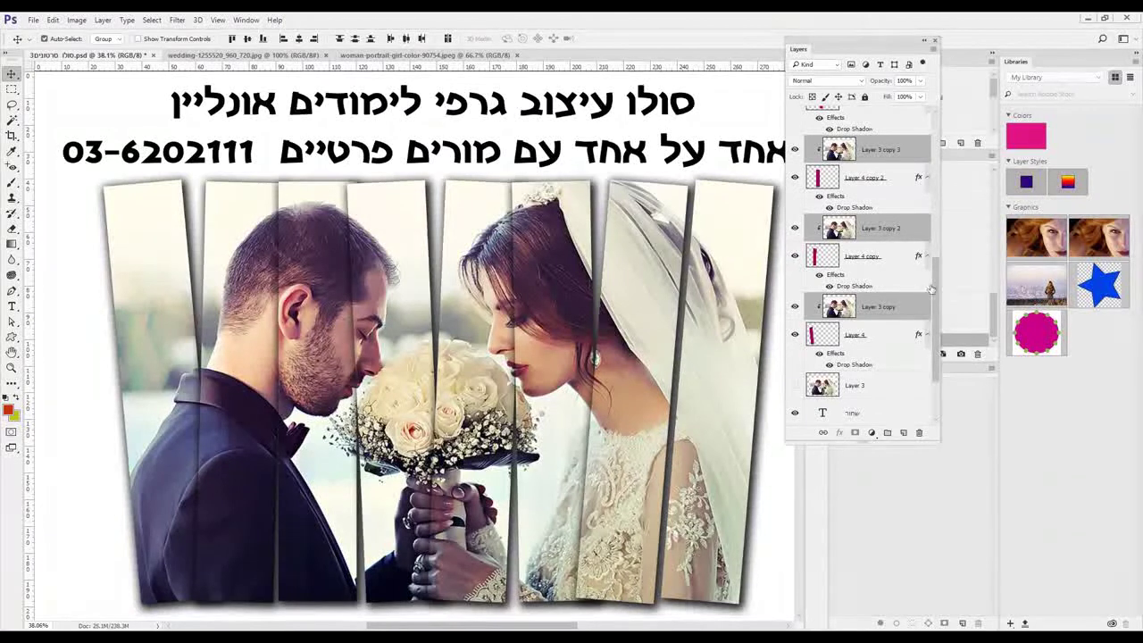
Add a new empty layer above Layer 3 copy 8 and draw a freehand lasso selection just inside the outline of the strip collage
scroll(936, 290, "up", 10)
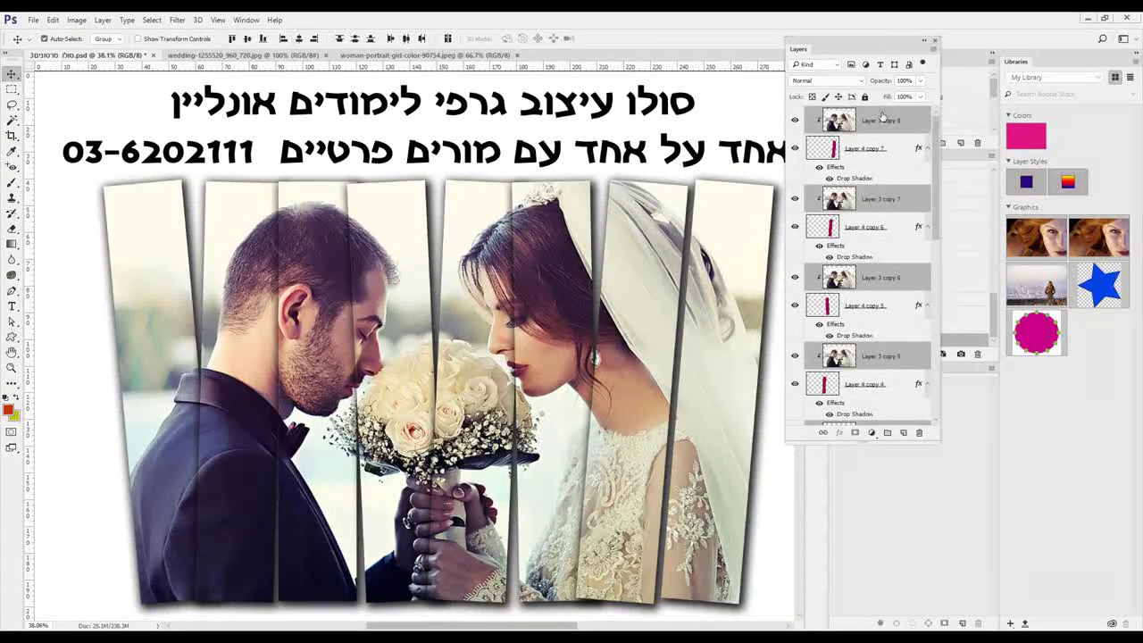
left_click(881, 120)
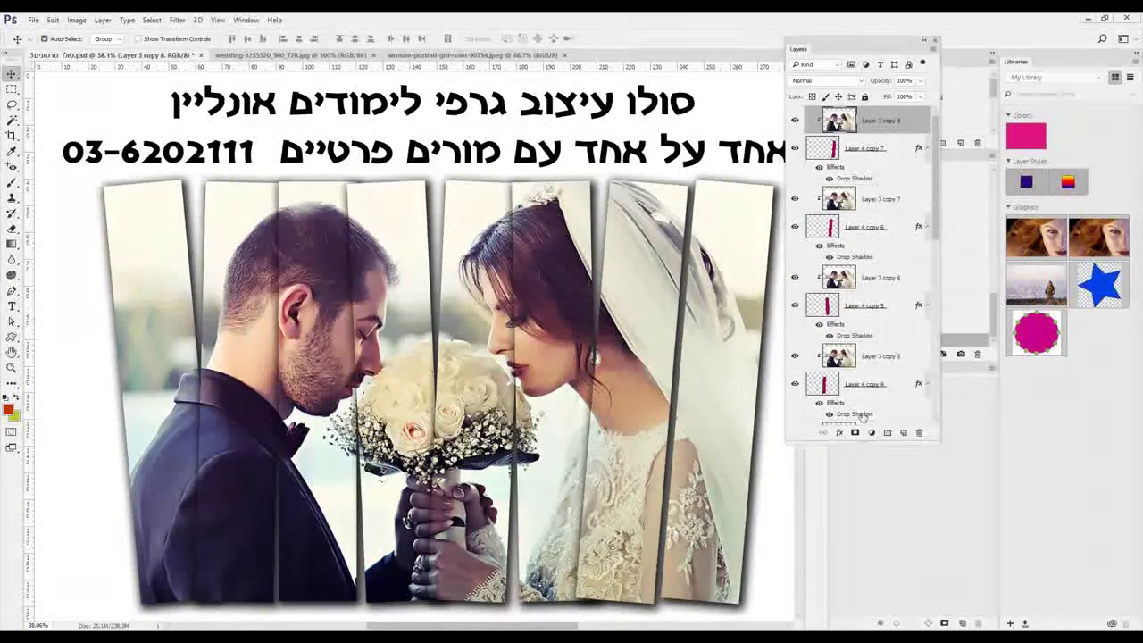
left_click(903, 432)
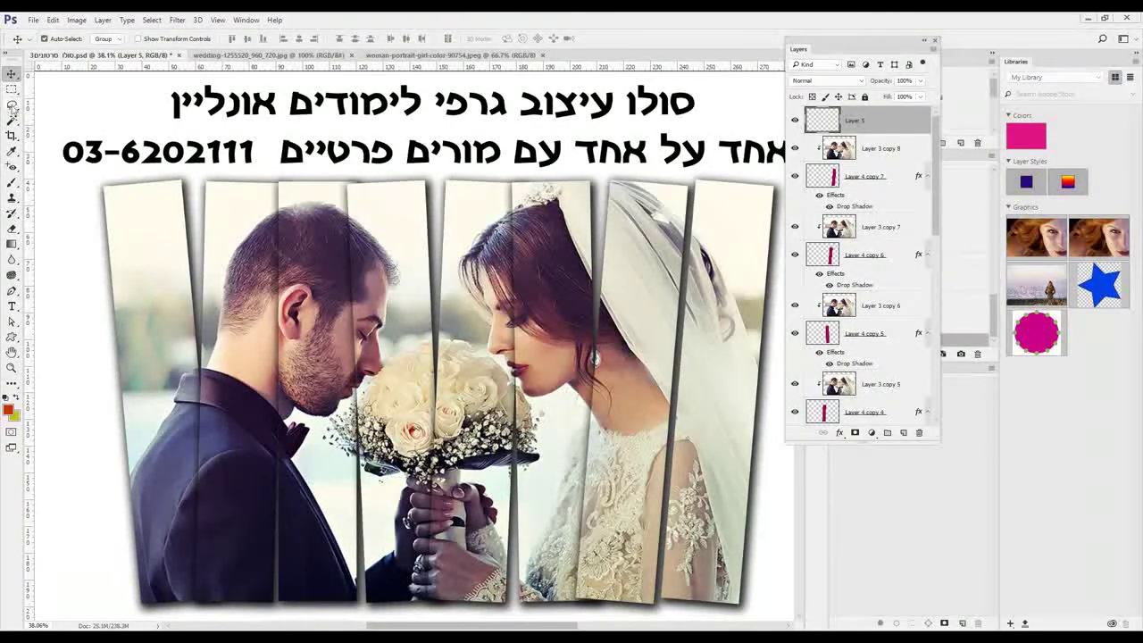
left_click(12, 105)
mouse_move(108, 198)
left_mouse_down()
mouse_move(670, 205)
mouse_move(744, 219)
mouse_move(720, 553)
mouse_move(585, 578)
left_mouse_up()
mouse_move(487, 580)
left_mouse_down()
mouse_move(157, 593)
mouse_move(108, 201)
mouse_move(732, 197)
mouse_move(764, 218)
mouse_move(769, 245)
left_mouse_up()
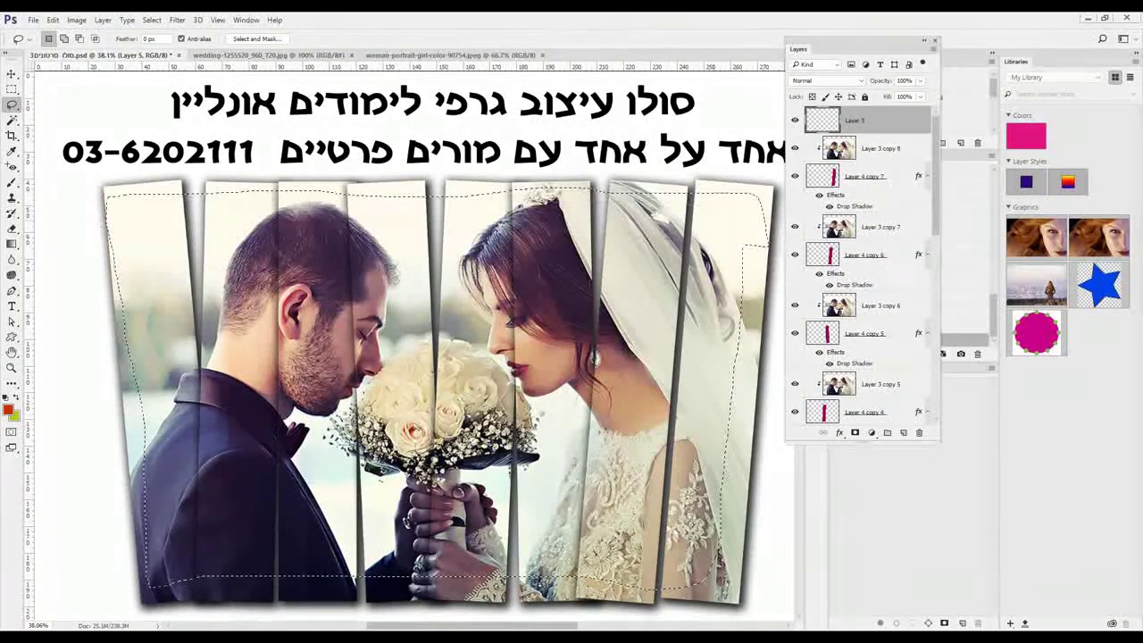
Feather the lasso selection around the collage with a wide radius
right_click(714, 293)
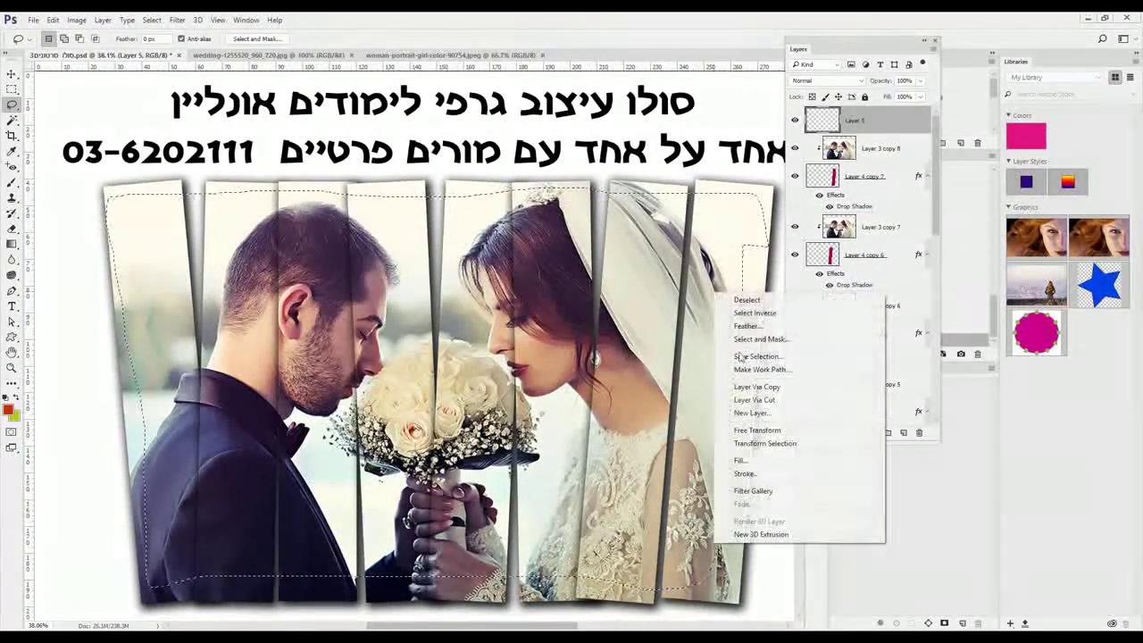
left_click(812, 328)
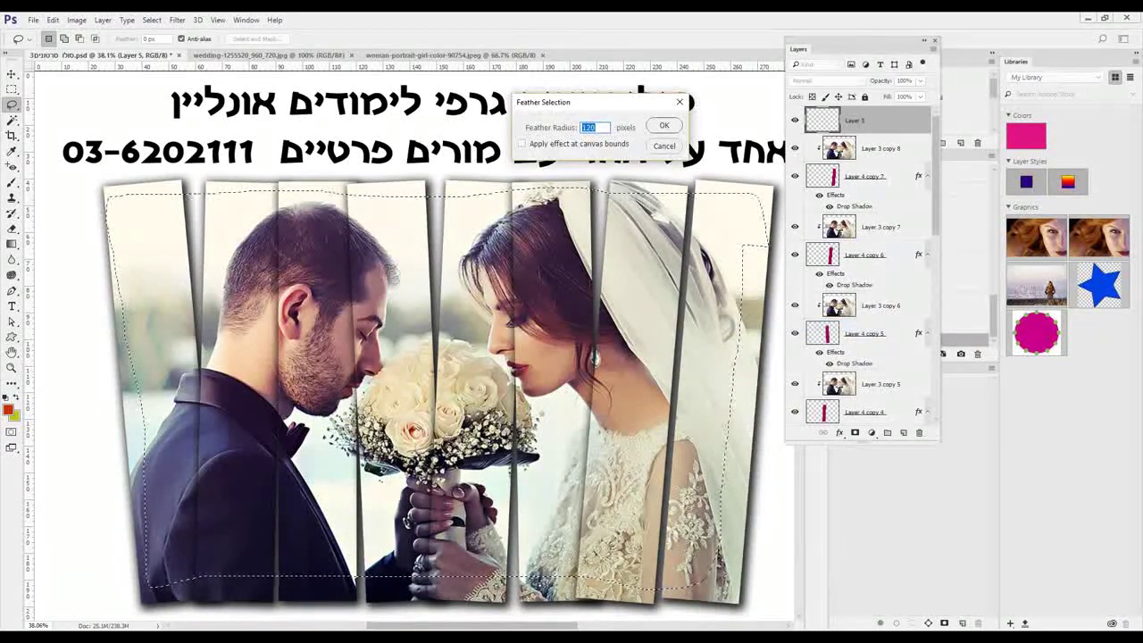
type("16")
key("Return")
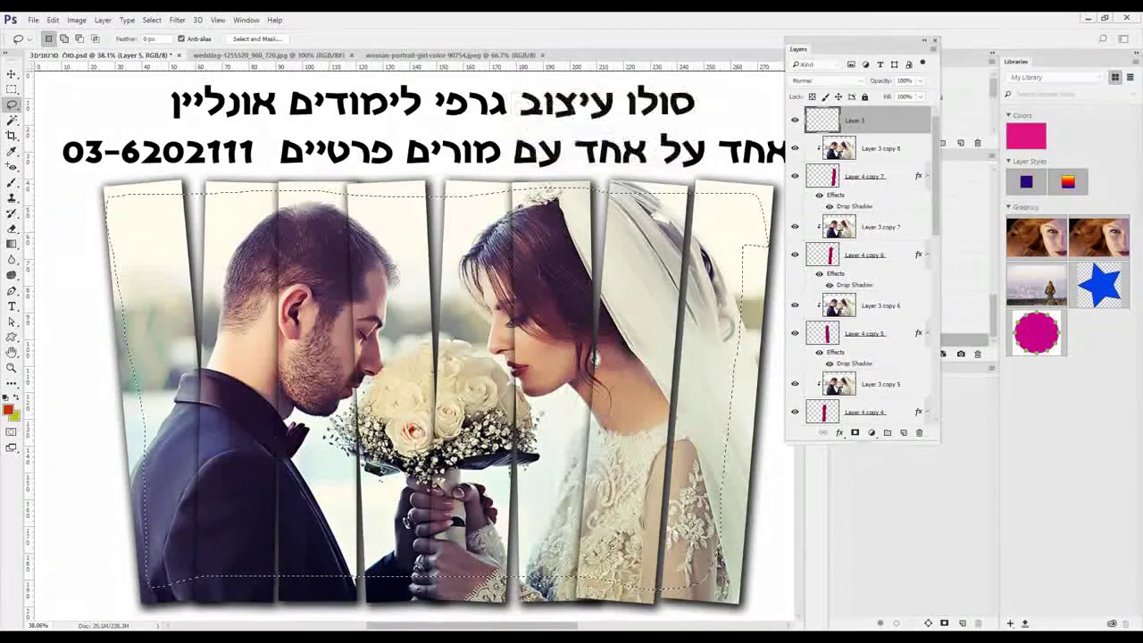
Fill the feathered selection on Layer 5 with black at 100% opacity in Normal mode, and deselect it
right_click(511, 275)
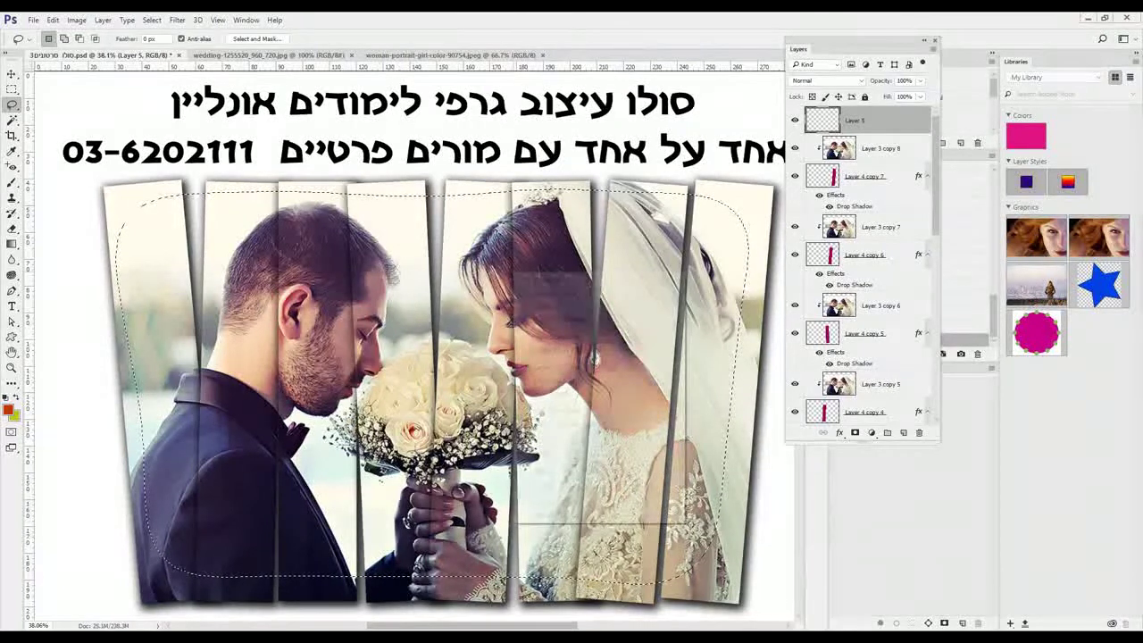
left_click(571, 440)
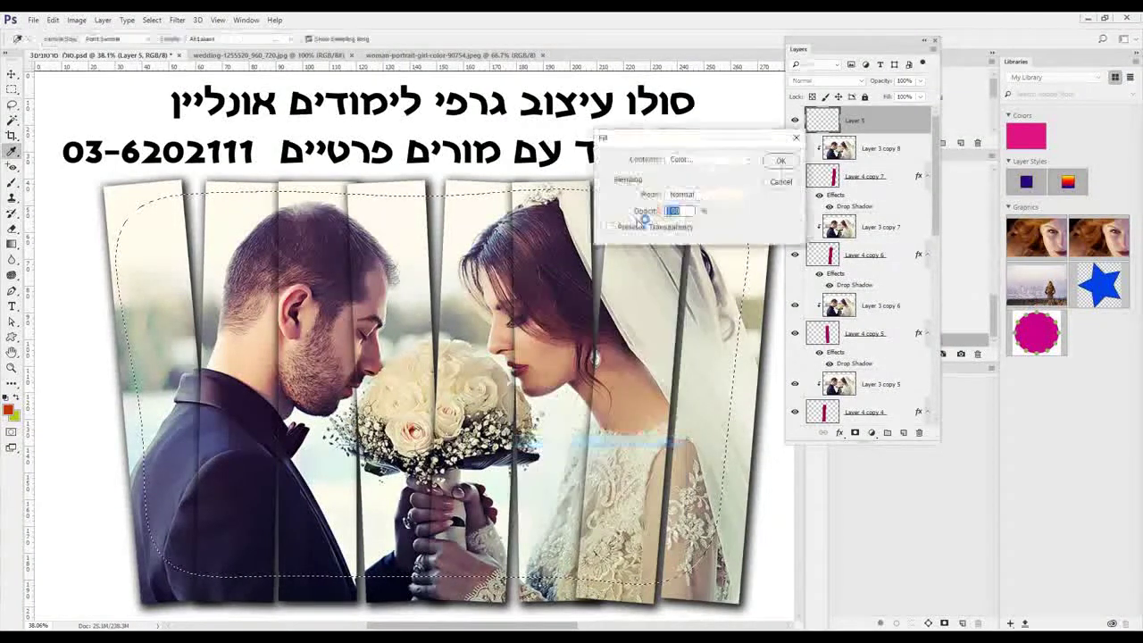
left_click(715, 159)
left_click(705, 238)
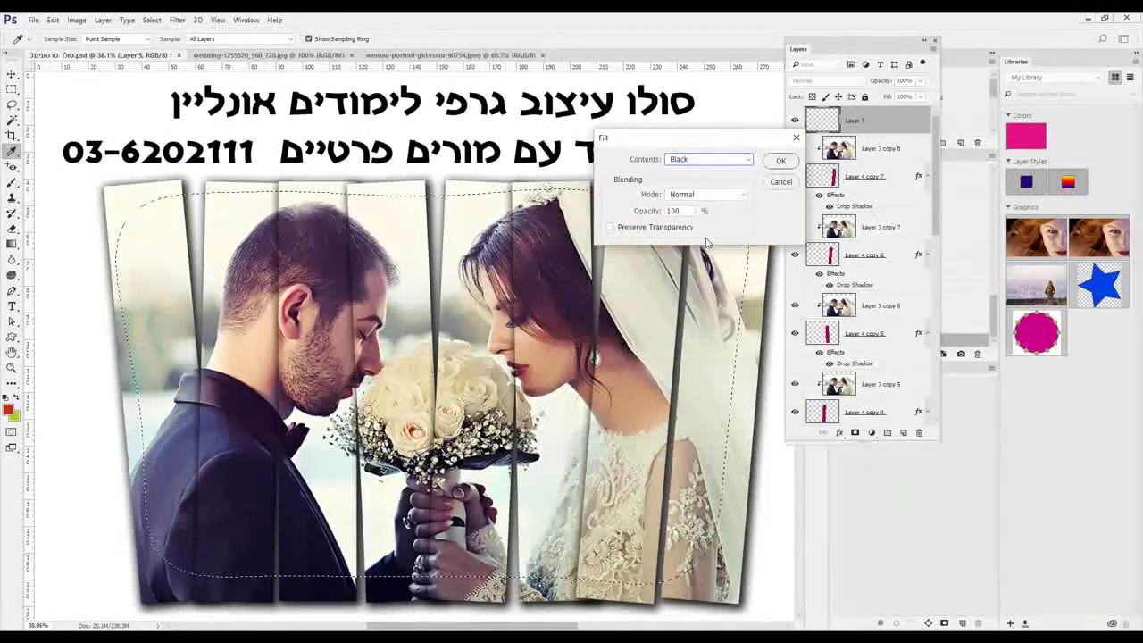
key("Return")
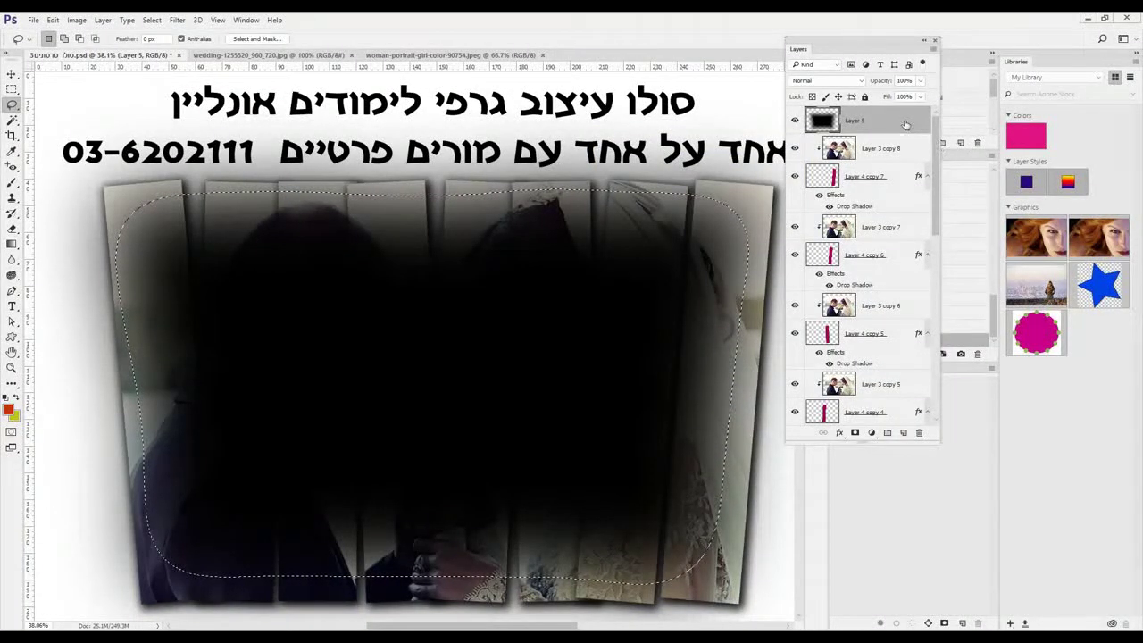
left_click(397, 161)
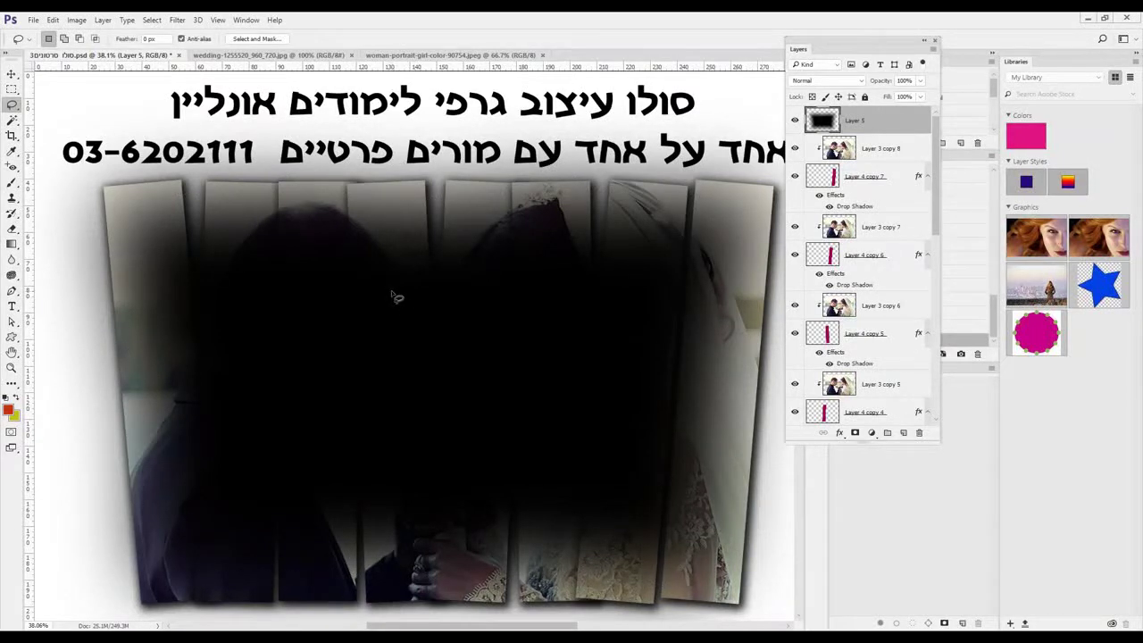
Stretch the soft black shape on Layer 5 slightly upward, to about 102% of its height
key("ctrl+t")
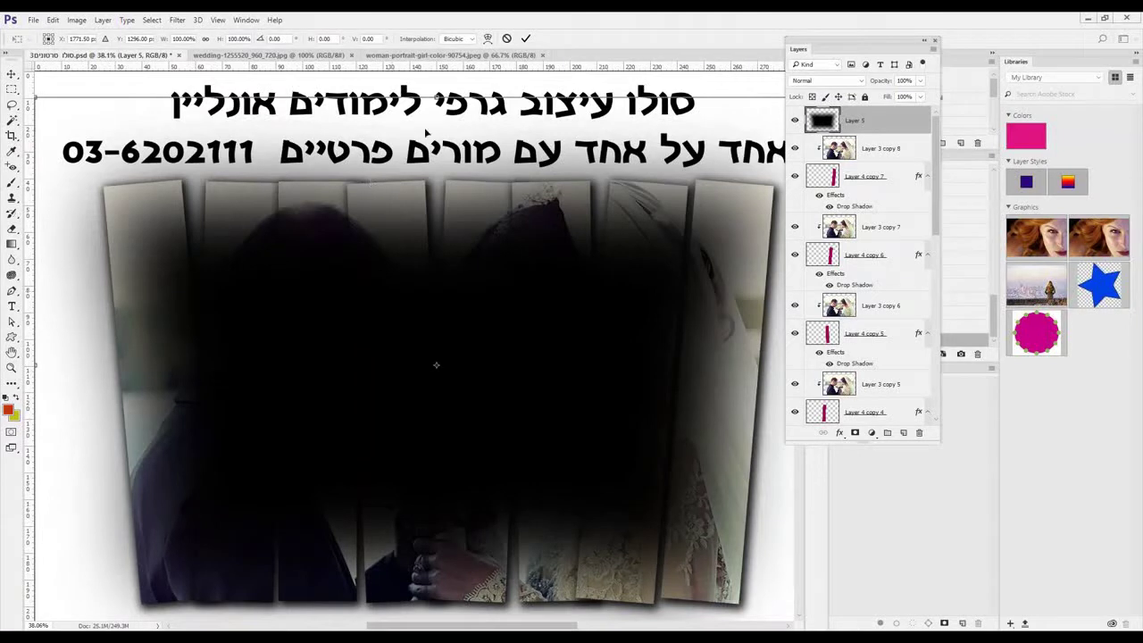
left_click_drag(439, 94, 439, 74)
key("Return")
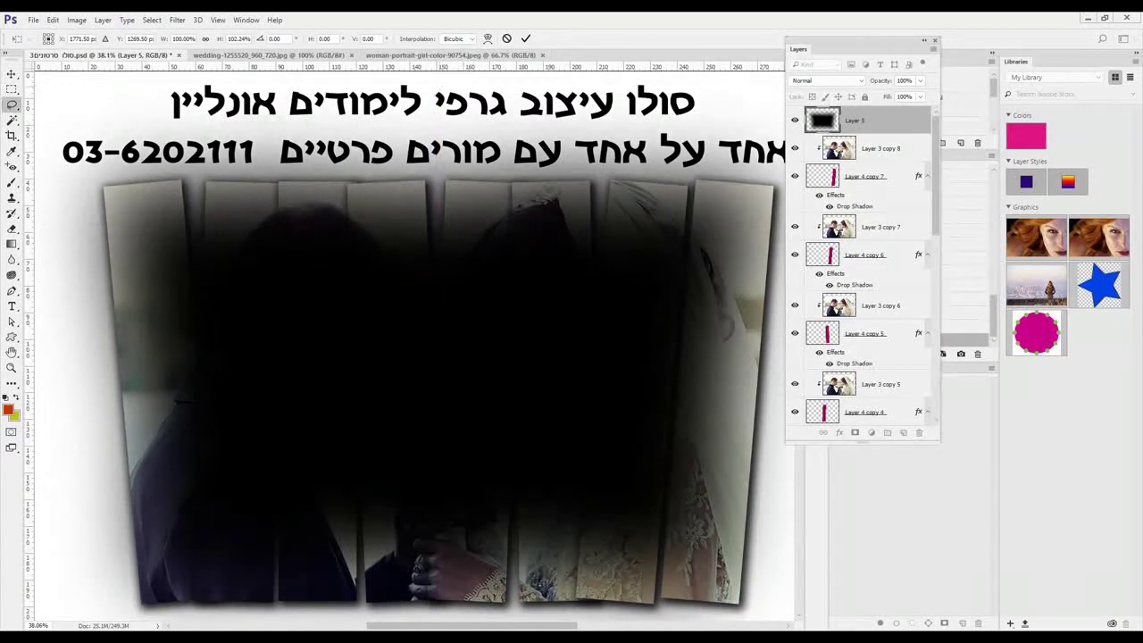
Send Layer 5 behind the photo strips and place it in the layer order directly below Layer 4 and above Layer 3
left_click(102, 20)
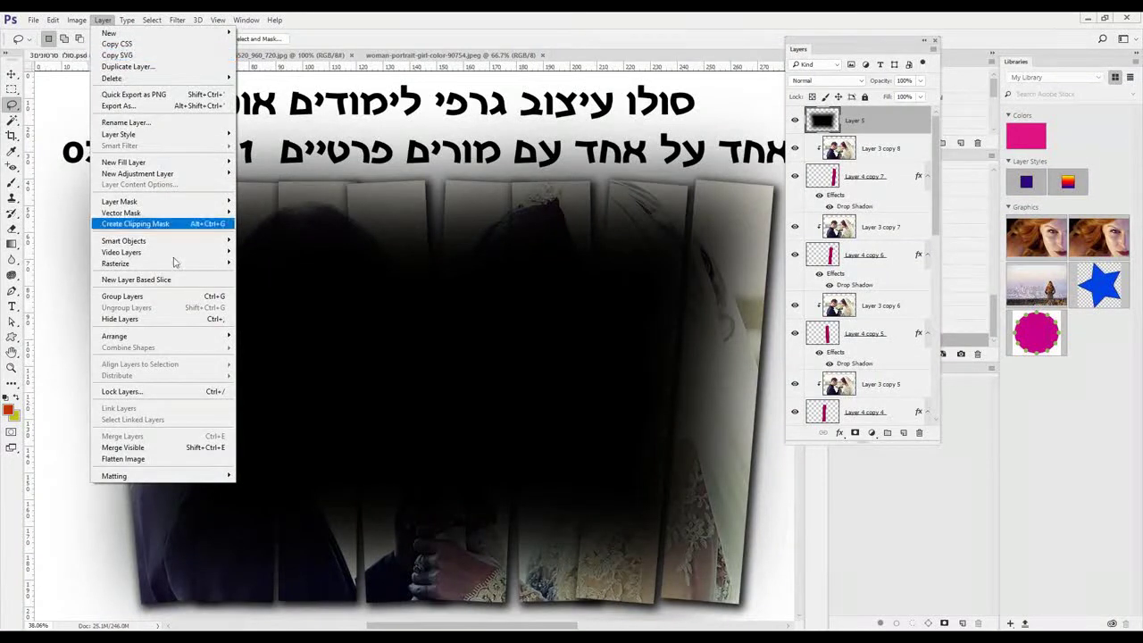
mouse_move(168, 335)
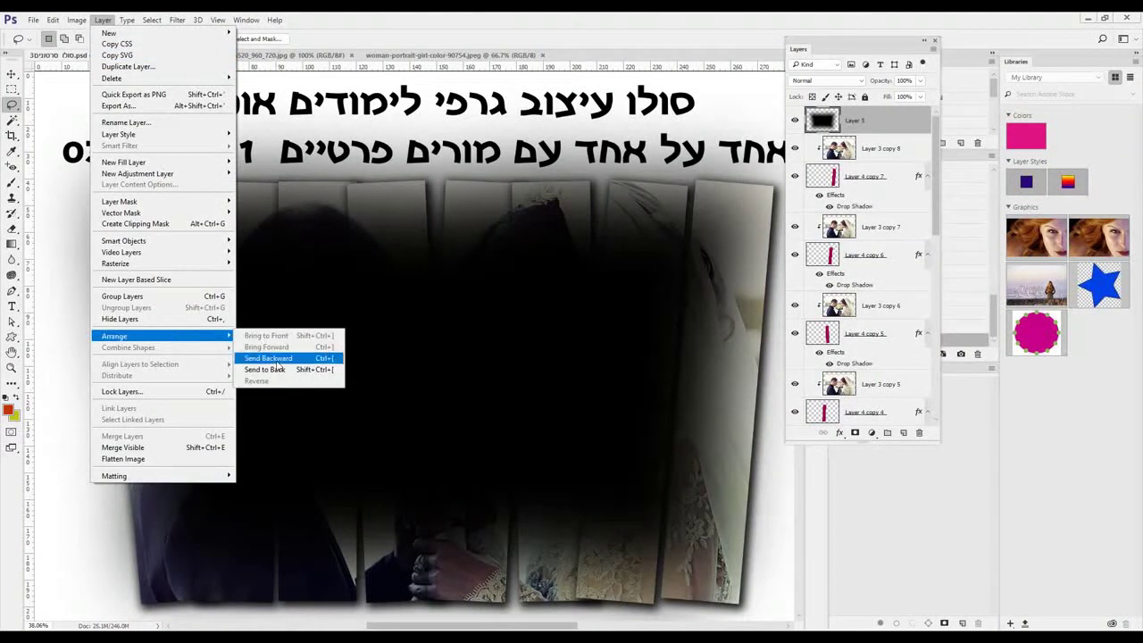
left_click(276, 369)
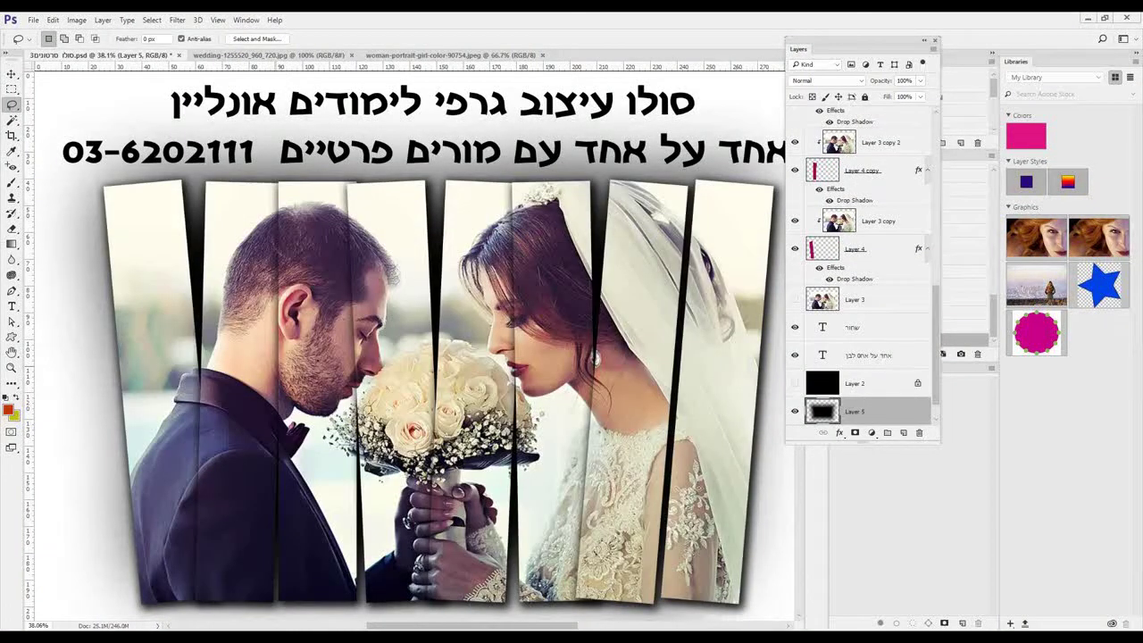
scroll(936, 386, "down", 1)
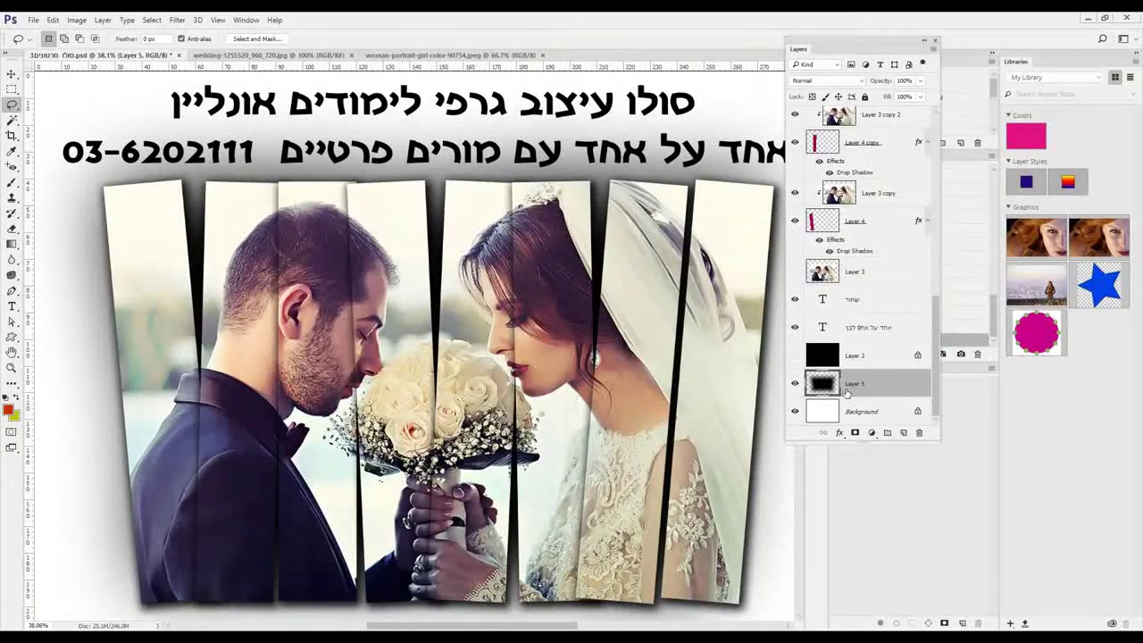
left_click_drag(847, 393, 854, 270)
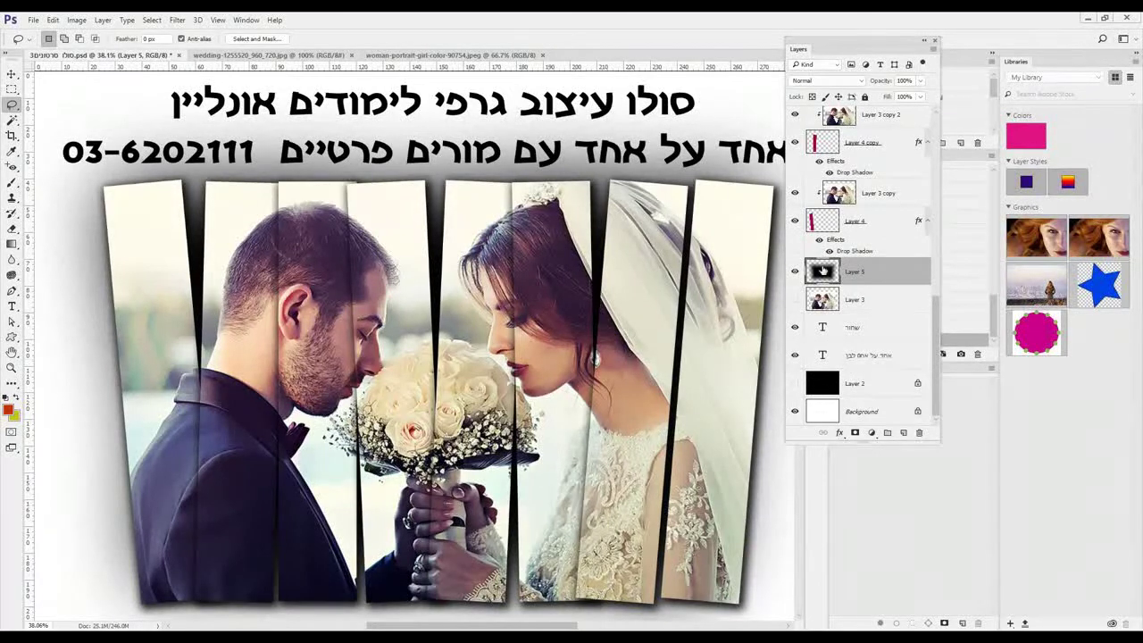
Compare the collage without the Layer 5 shadow, lower that layer's opacity to 40%, and dock the floating Layers palette
left_click(794, 272)
left_click(794, 271)
left_click(920, 80)
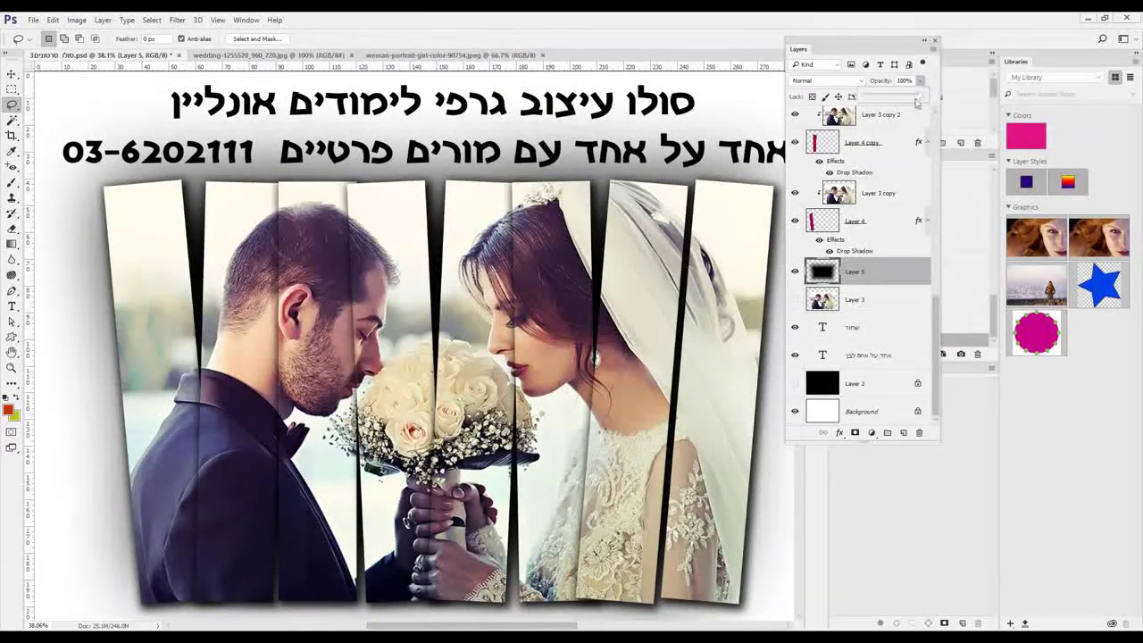
left_click_drag(917, 96, 868, 94)
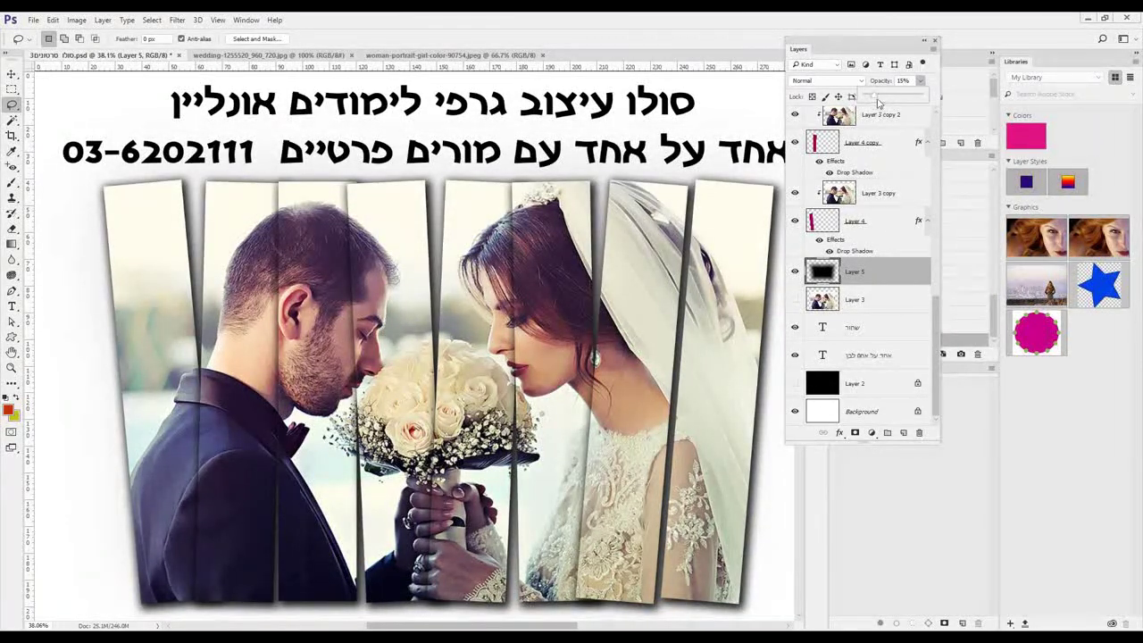
left_click_drag(881, 102, 889, 98)
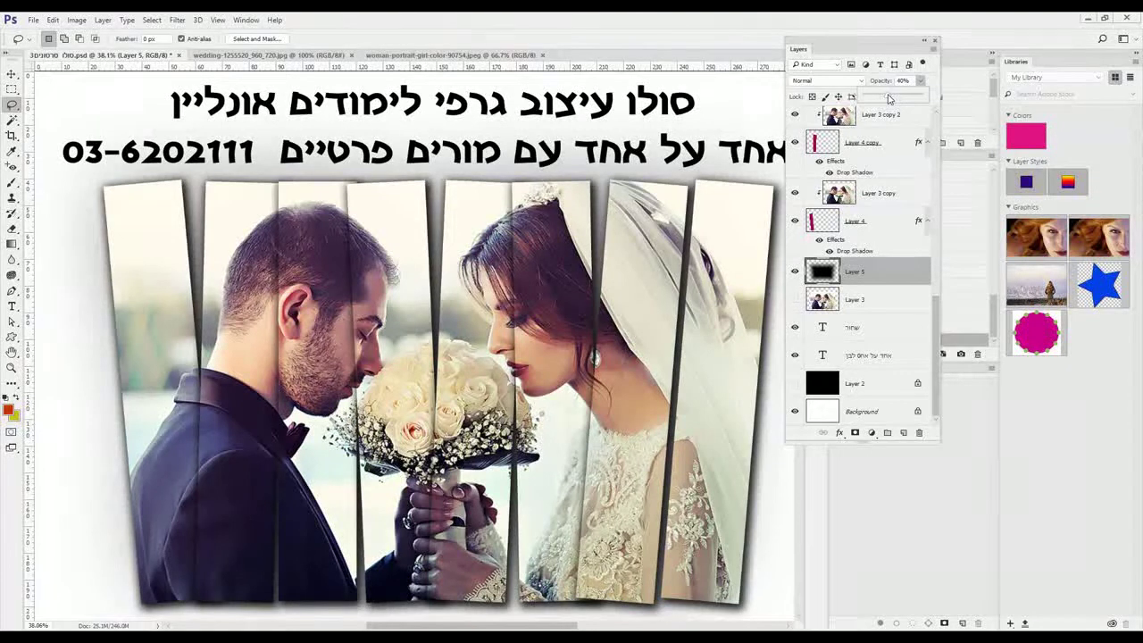
left_click(1127, 594)
left_click_drag(821, 49, 868, 59)
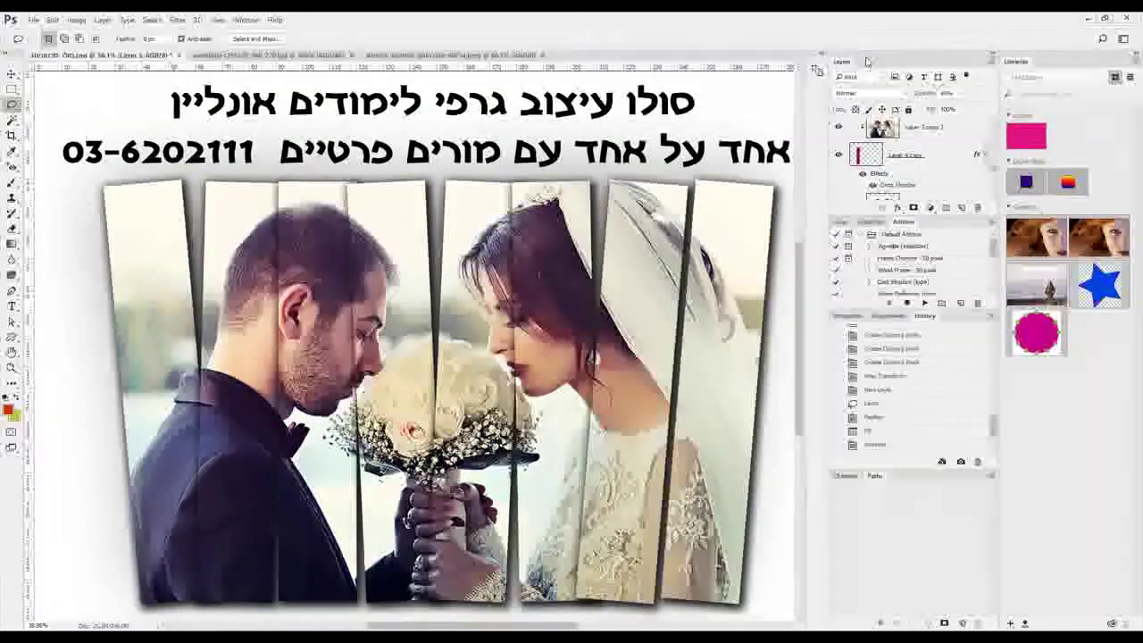
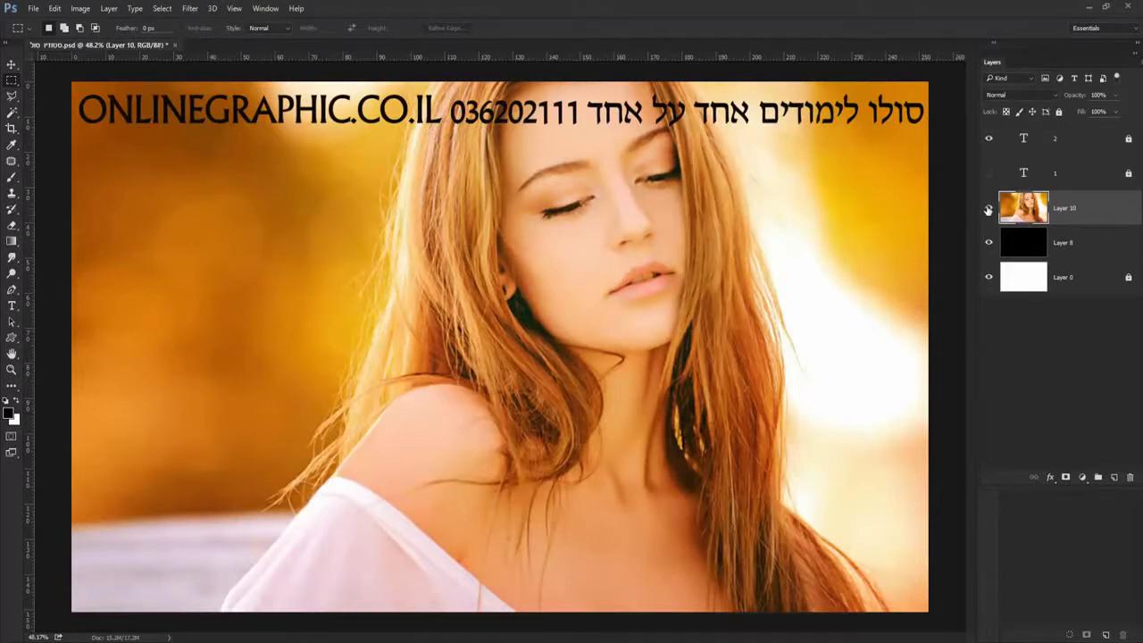
In the portrait document, check Layer 10 by toggling its visibility and hide text layer 2
left_click(989, 208)
left_click(988, 207)
left_click(988, 138)
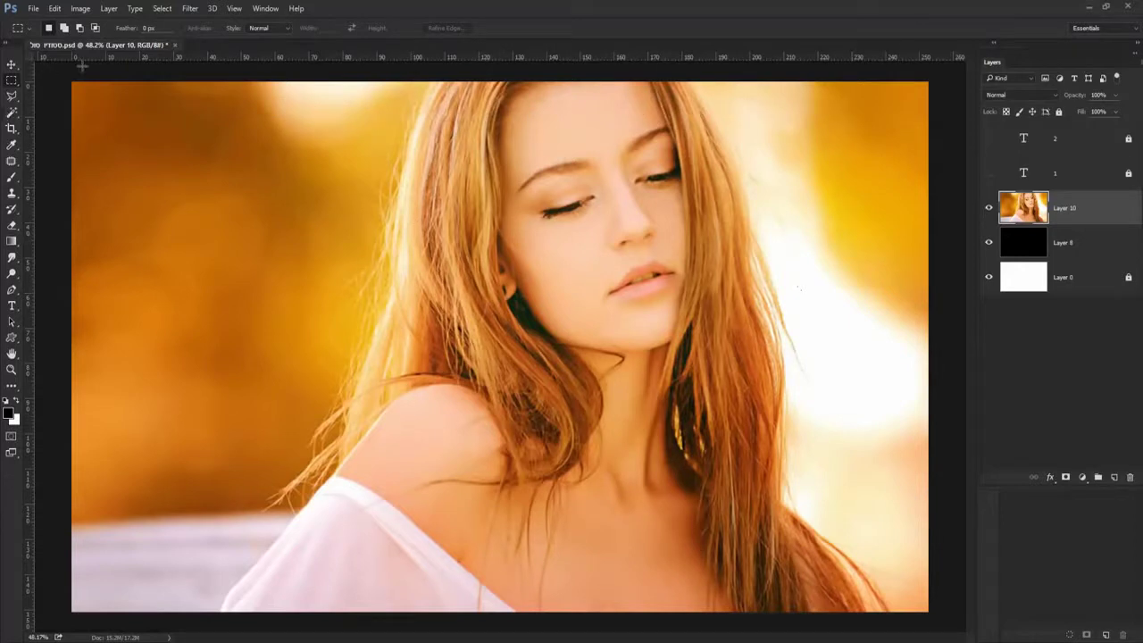
Bring up the portrait document's old guides with the Move tool and clear all of them
left_click(11, 65)
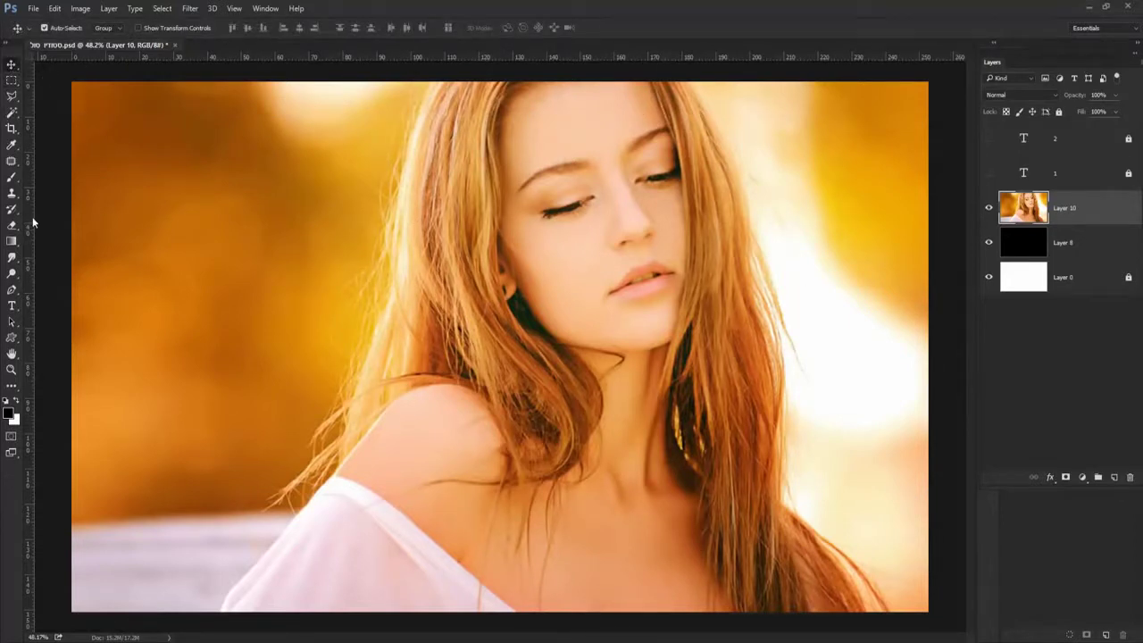
left_click_drag(28, 264, 241, 293)
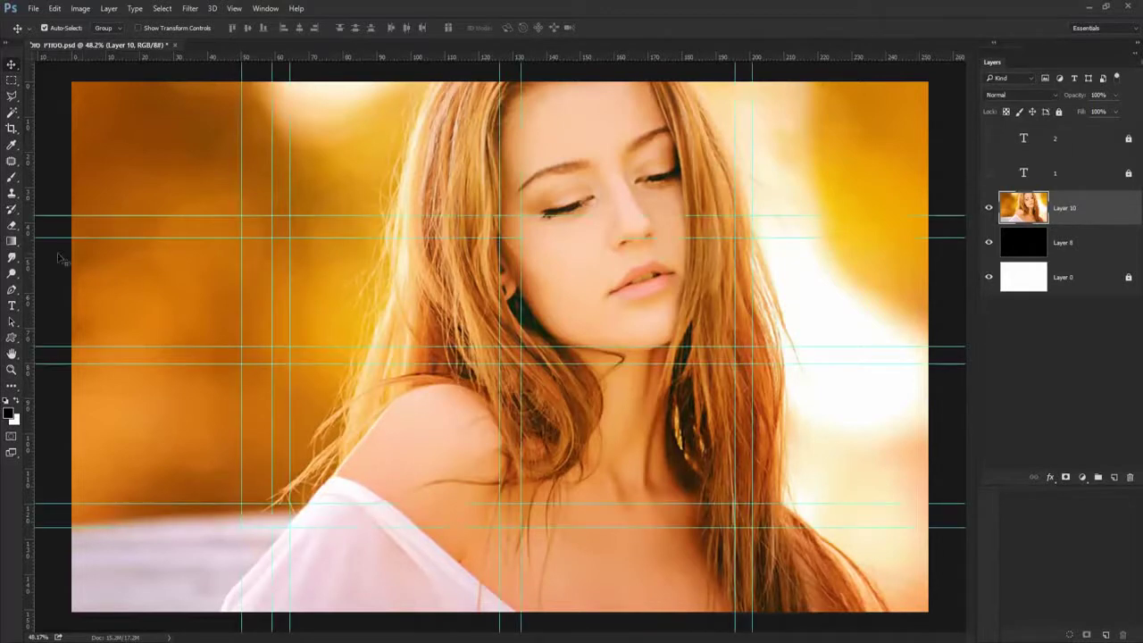
left_click(233, 9)
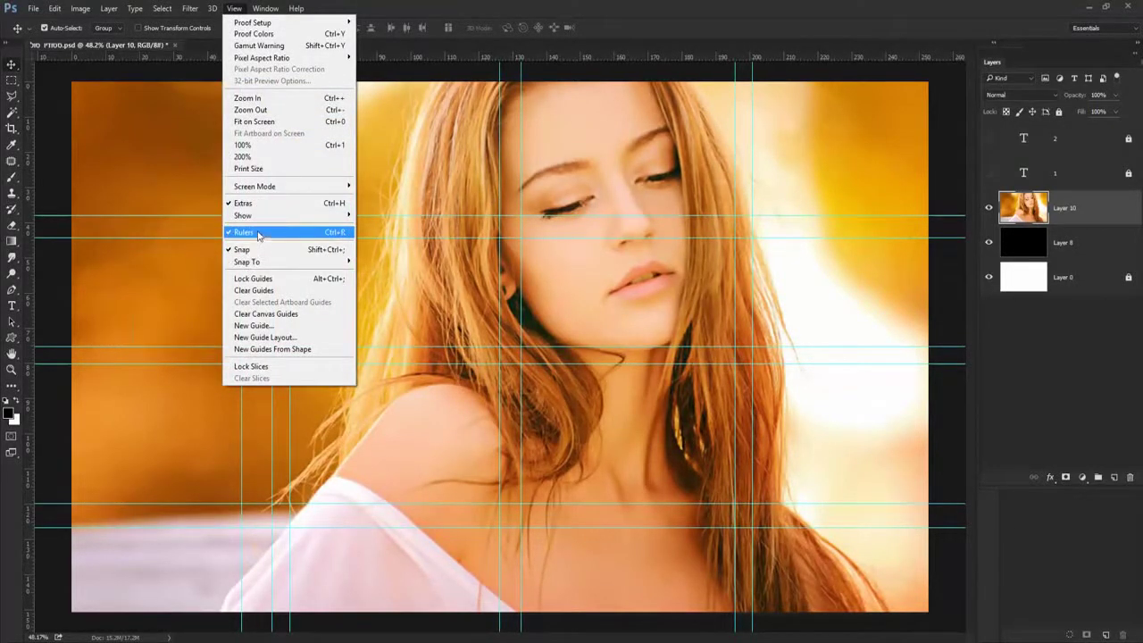
left_click(257, 290)
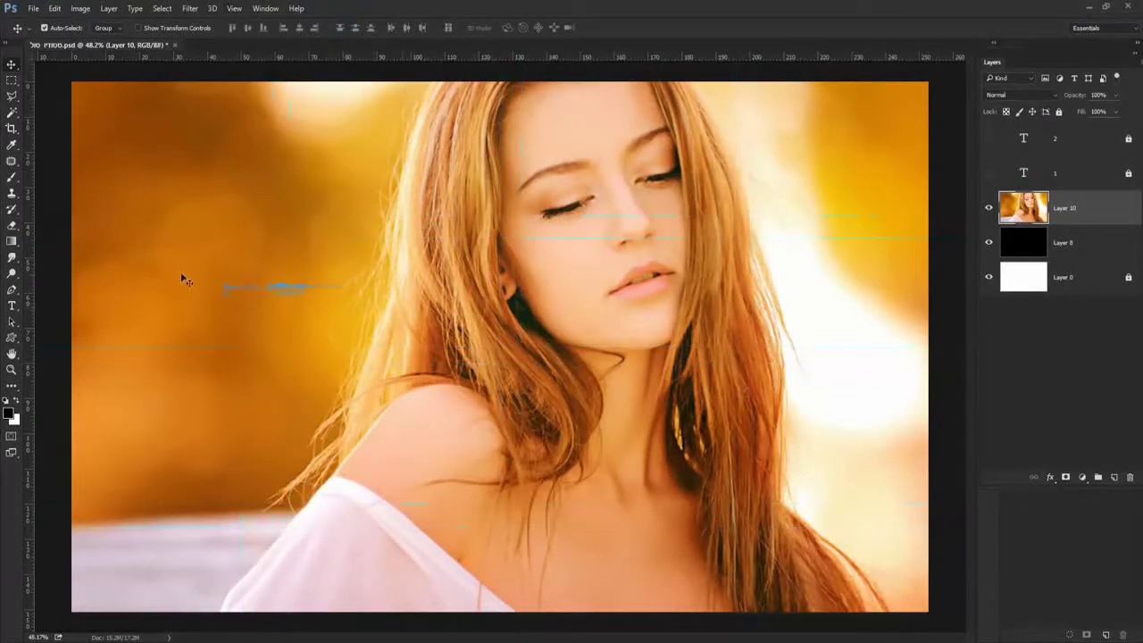
Place three vertical guides across the portrait at about 58, 126 and 193 on the horizontal ruler
left_click_drag(33, 258, 238, 277)
left_click_drag(32, 278, 708, 327)
left_click_drag(32, 280, 478, 302)
left_click_drag(30, 286, 261, 287)
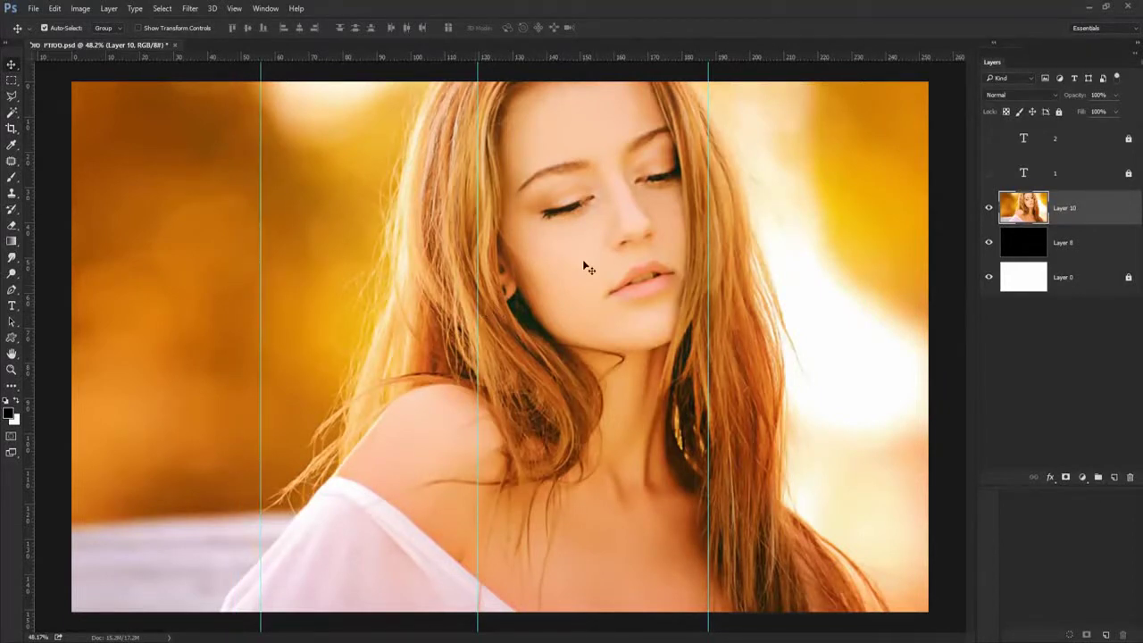
left_click_drag(477, 255, 499, 256)
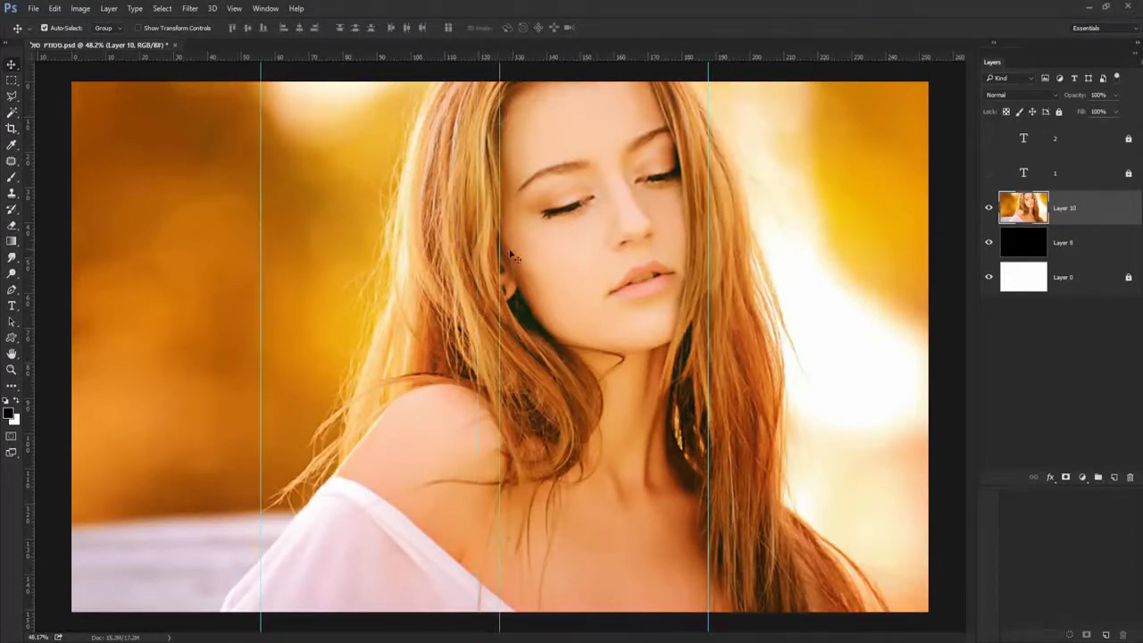
left_click_drag(708, 261, 726, 250)
left_click_drag(261, 179, 270, 178)
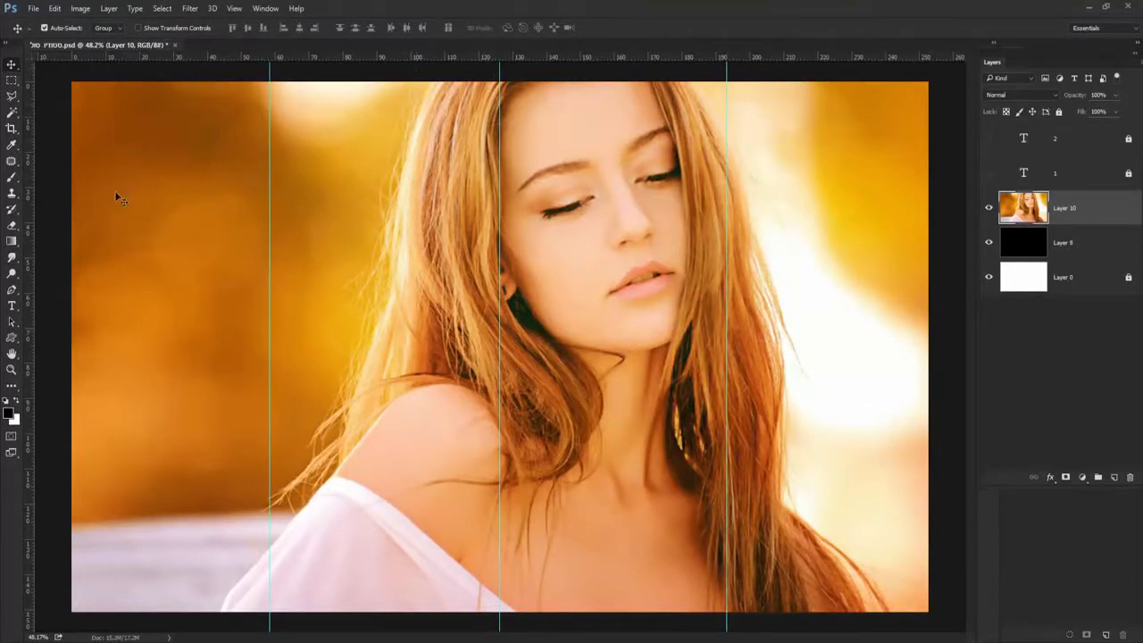
Place three horizontal guides across the portrait at about 38, 77 and 115 on the vertical ruler
left_click_drag(571, 57, 549, 220)
left_click_drag(564, 64, 493, 485)
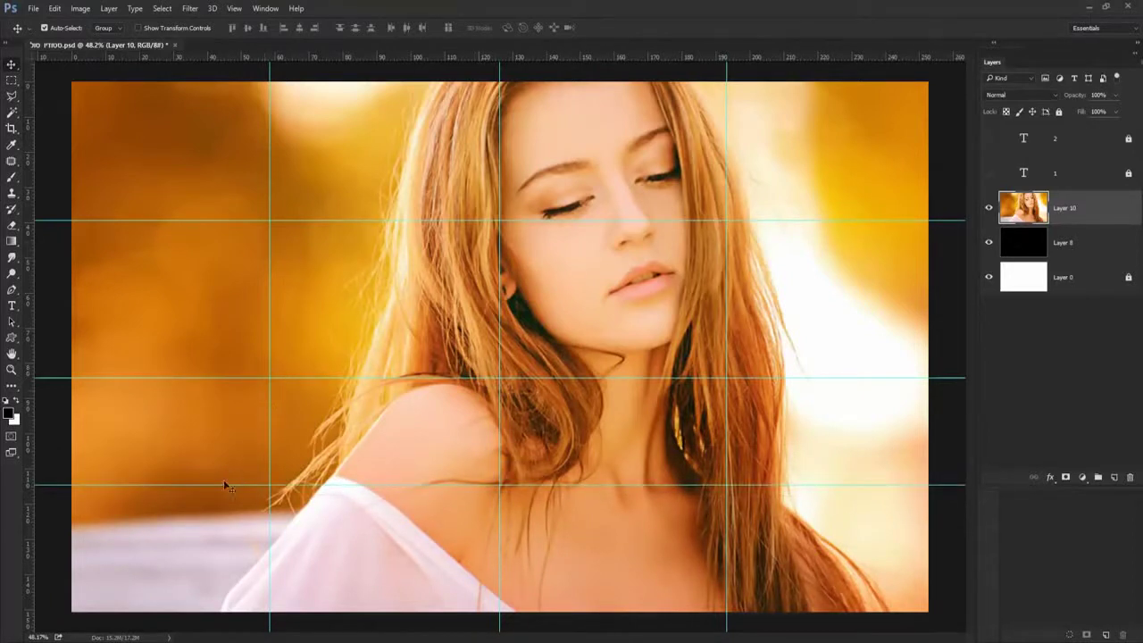
left_click_drag(224, 484, 229, 473)
left_click_drag(331, 377, 344, 339)
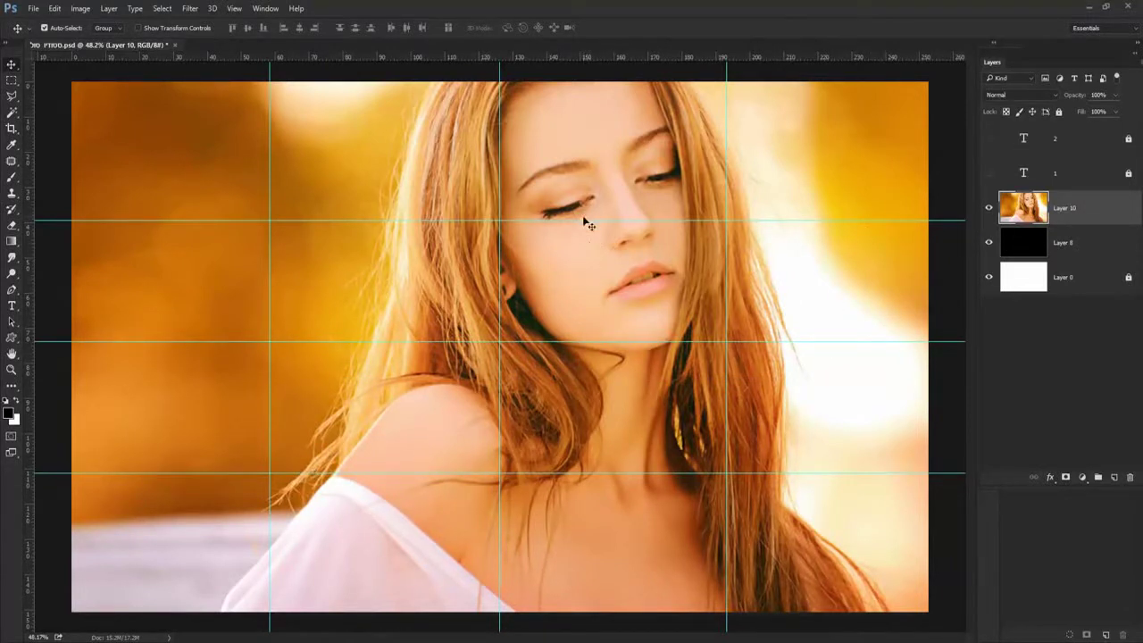
left_click_drag(581, 220, 582, 209)
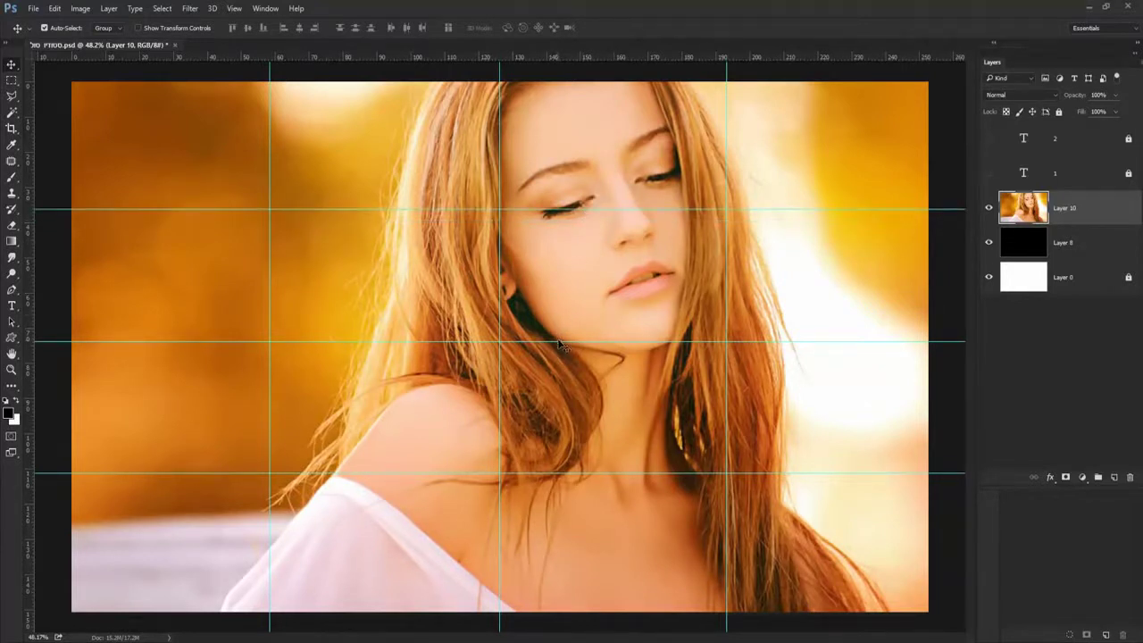
Reposition the portrait's middle and lower horizontal guides to about 74 and 117 on the vertical ruler
left_click_drag(561, 342, 571, 333)
left_click_drag(522, 473, 524, 480)
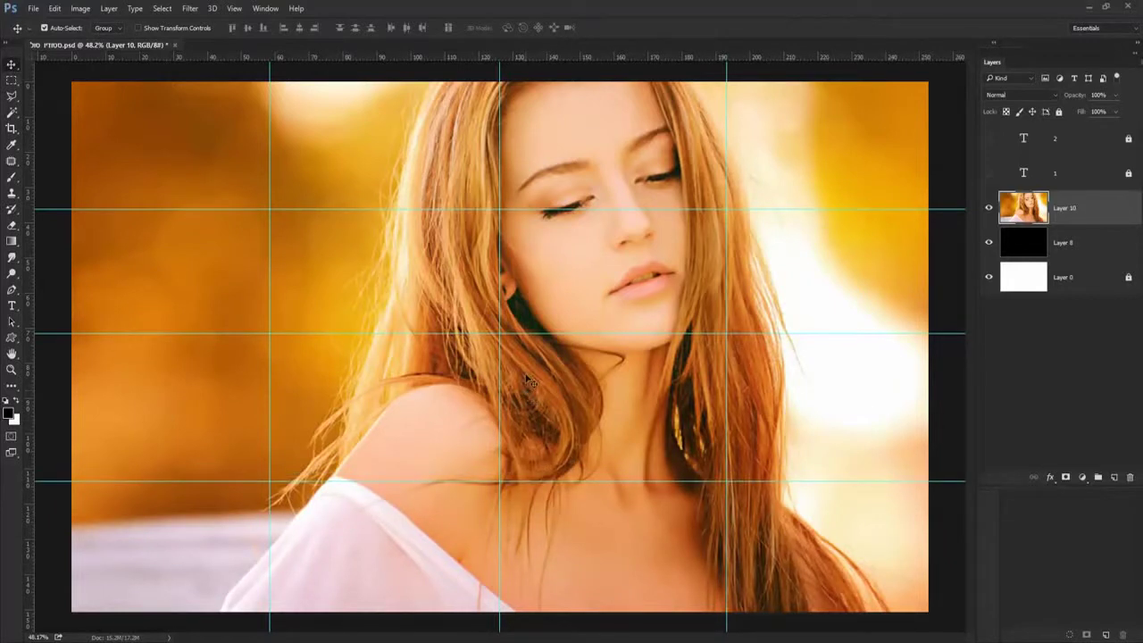
left_click_drag(529, 336, 529, 337)
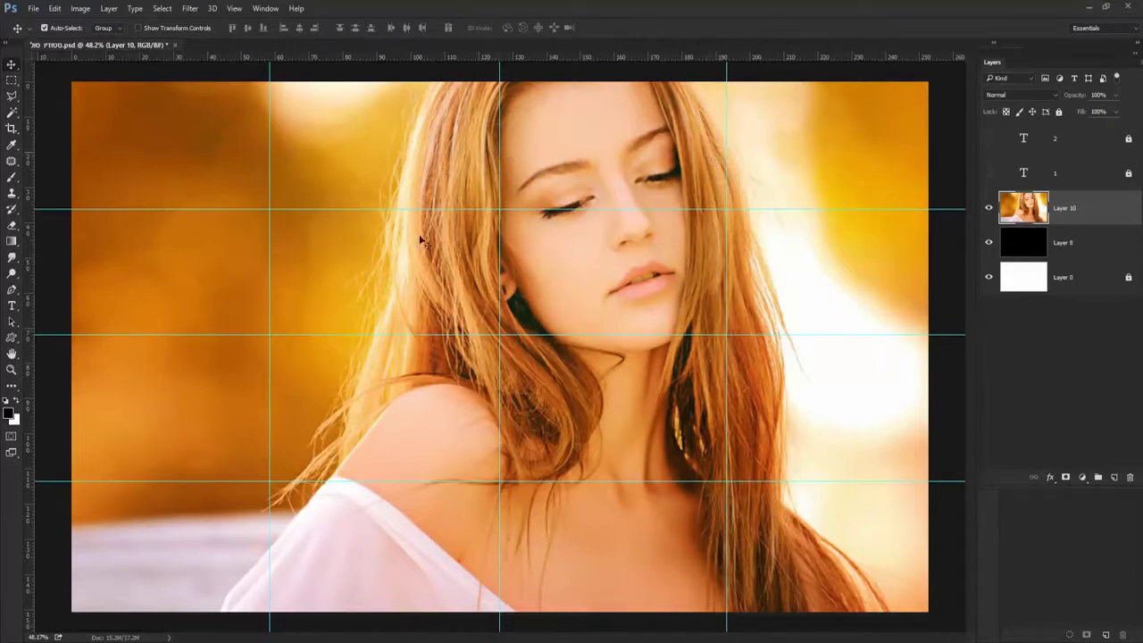
Pair each guide with a second one: vertical guides at about 64, 132 and 198, horizontal guides at about 43, 80 and 123
left_click_drag(32, 186, 289, 195)
left_click_drag(32, 164, 521, 190)
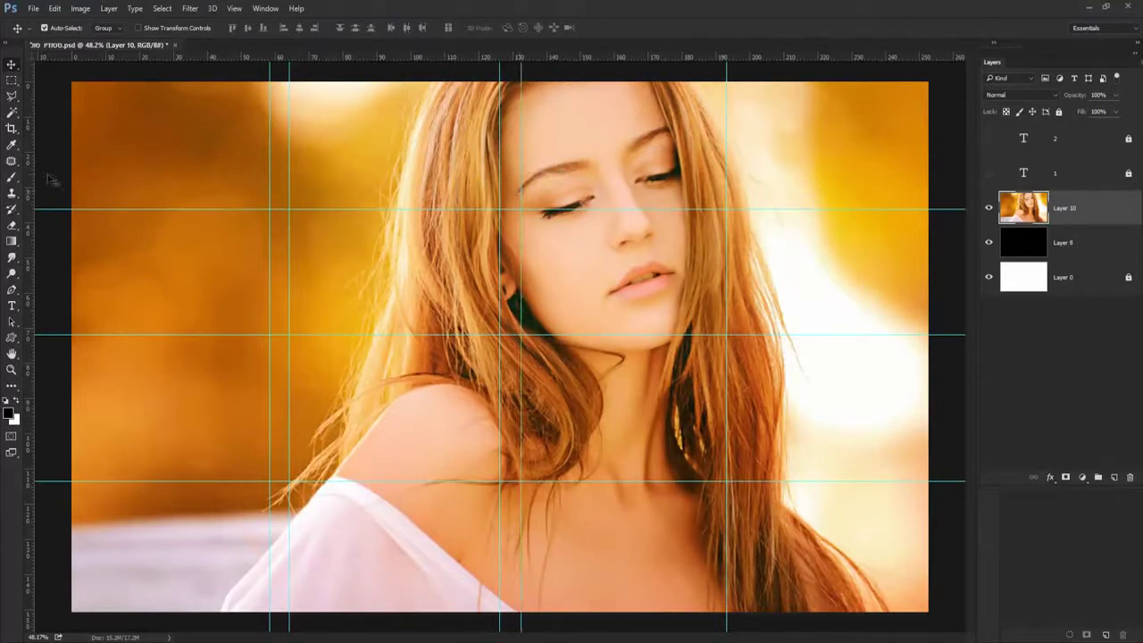
left_click_drag(27, 179, 746, 221)
left_click_drag(589, 67, 556, 226)
left_click_drag(568, 59, 504, 355)
left_click_drag(600, 56, 550, 502)
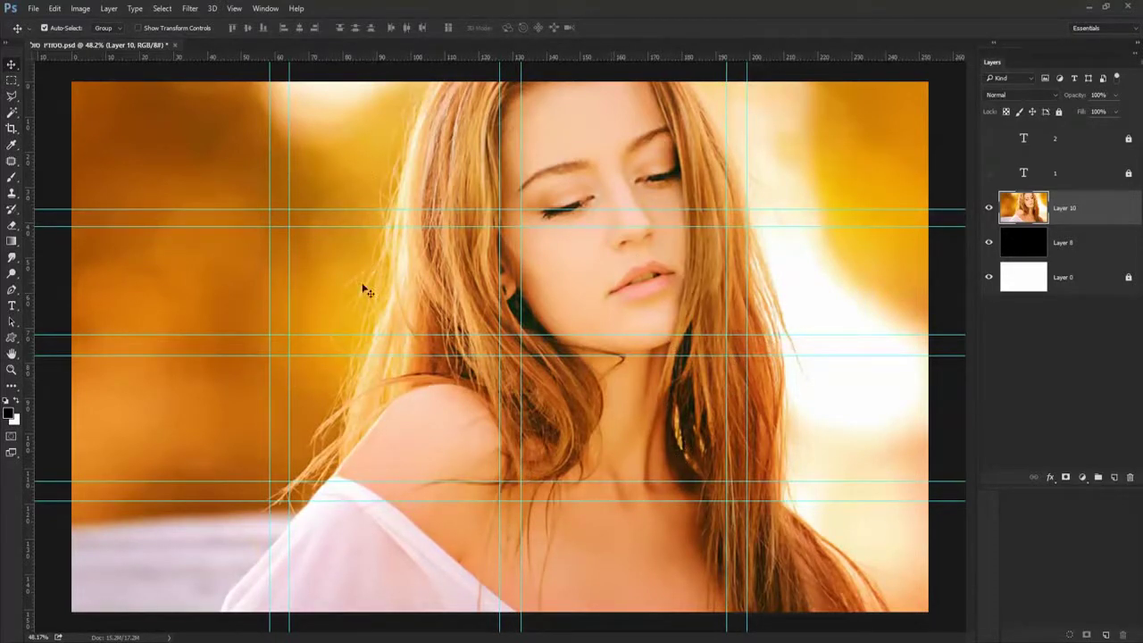
Select the three full-height vertical strips between the paired guides with the Rectangular Marquee and invert the selection
left_click_drag(997, 66, 890, 161)
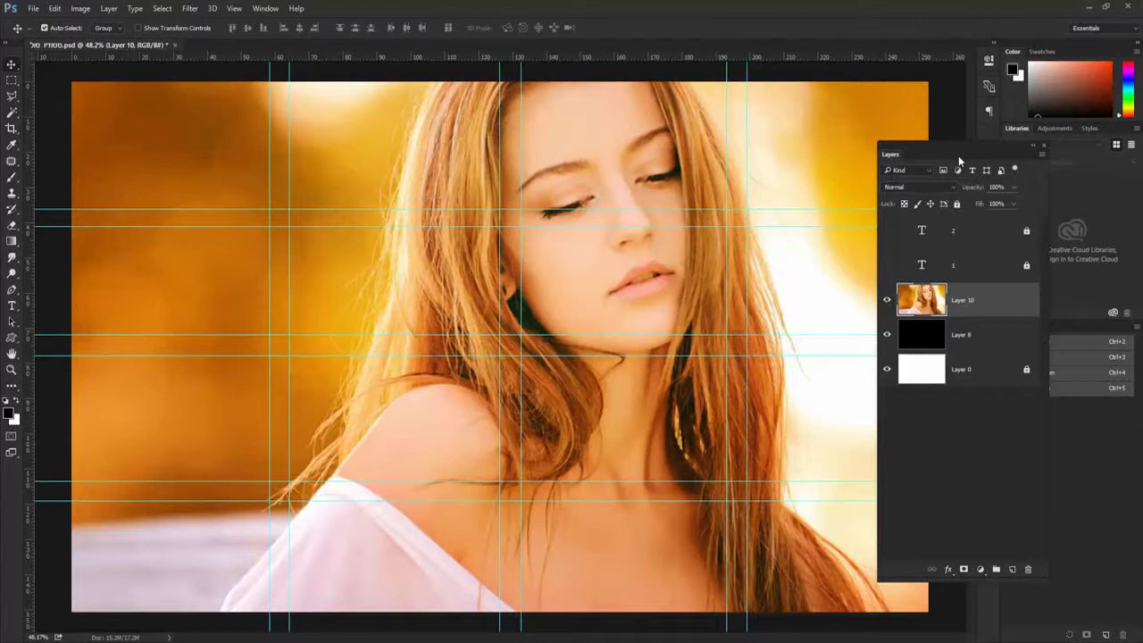
left_click_drag(959, 161, 1026, 175)
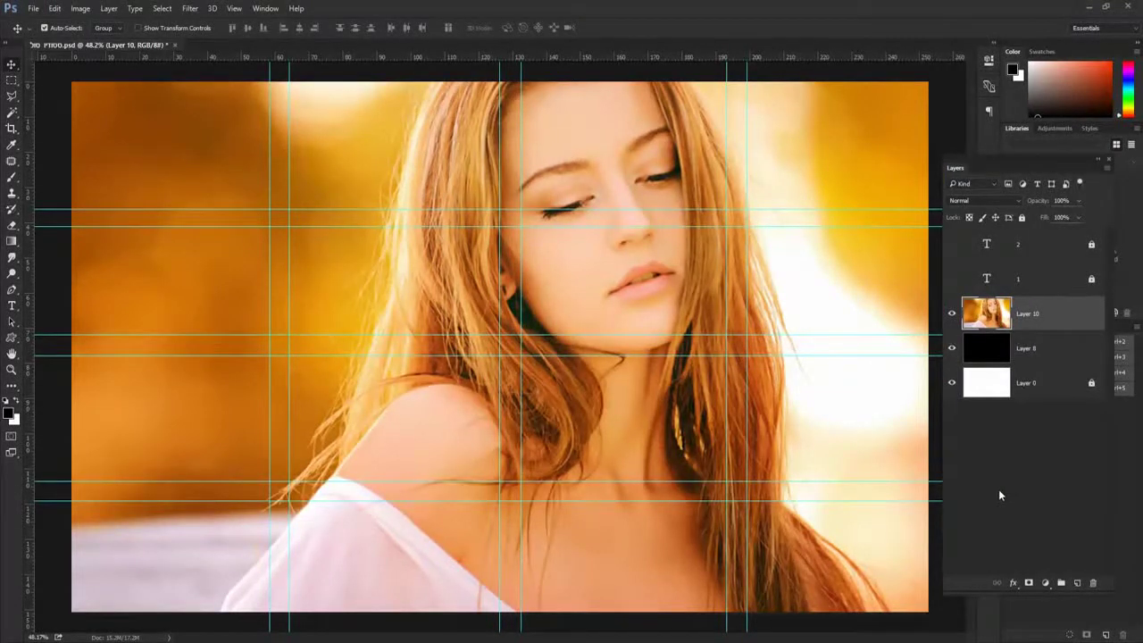
left_click(13, 81)
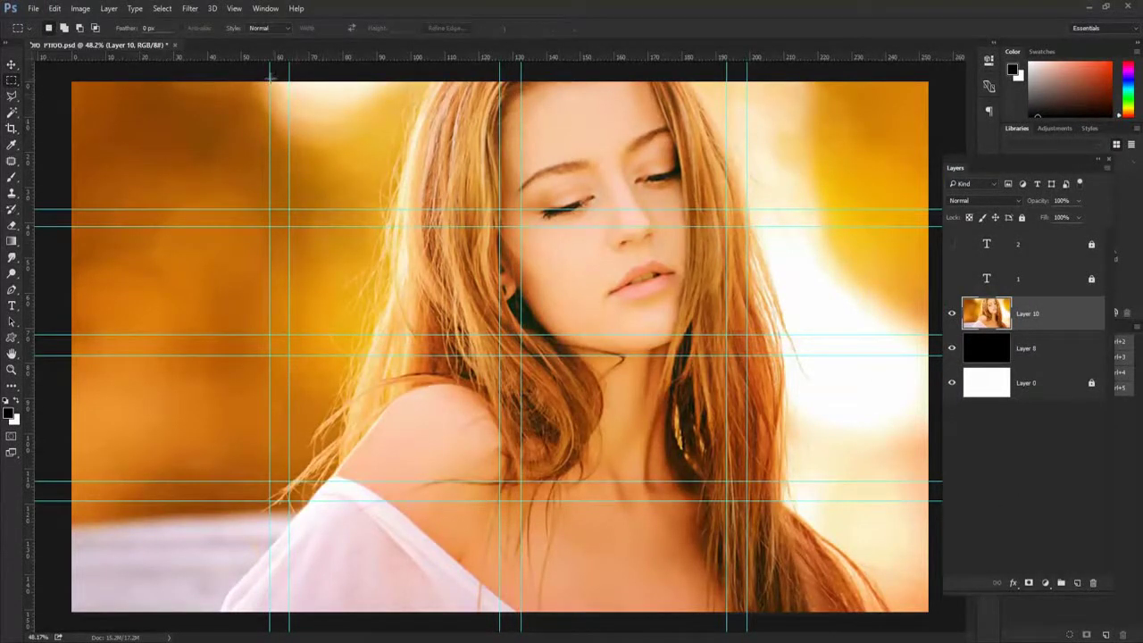
left_click_drag(269, 78, 288, 622)
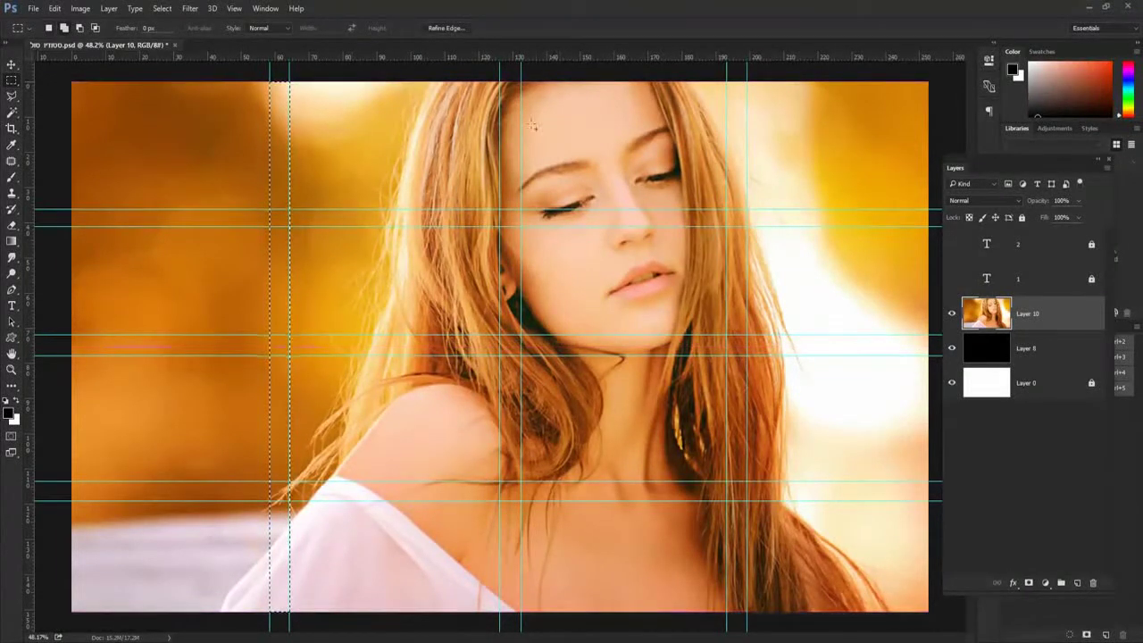
left_click_drag(500, 82, 525, 618)
left_click_drag(728, 85, 757, 190)
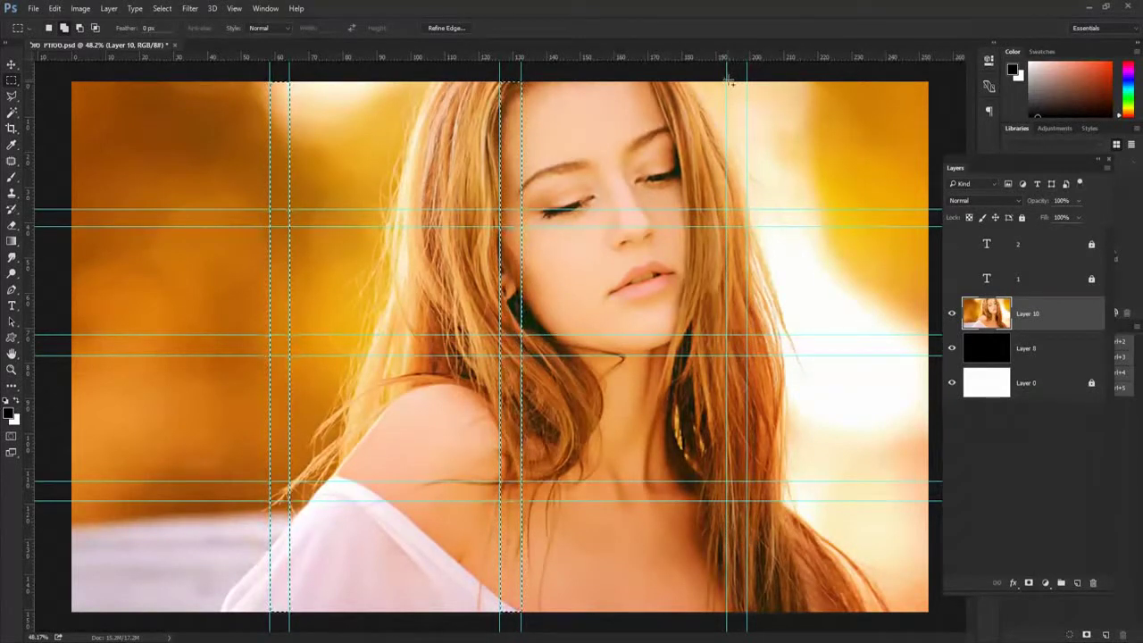
left_click_drag(729, 83, 750, 623)
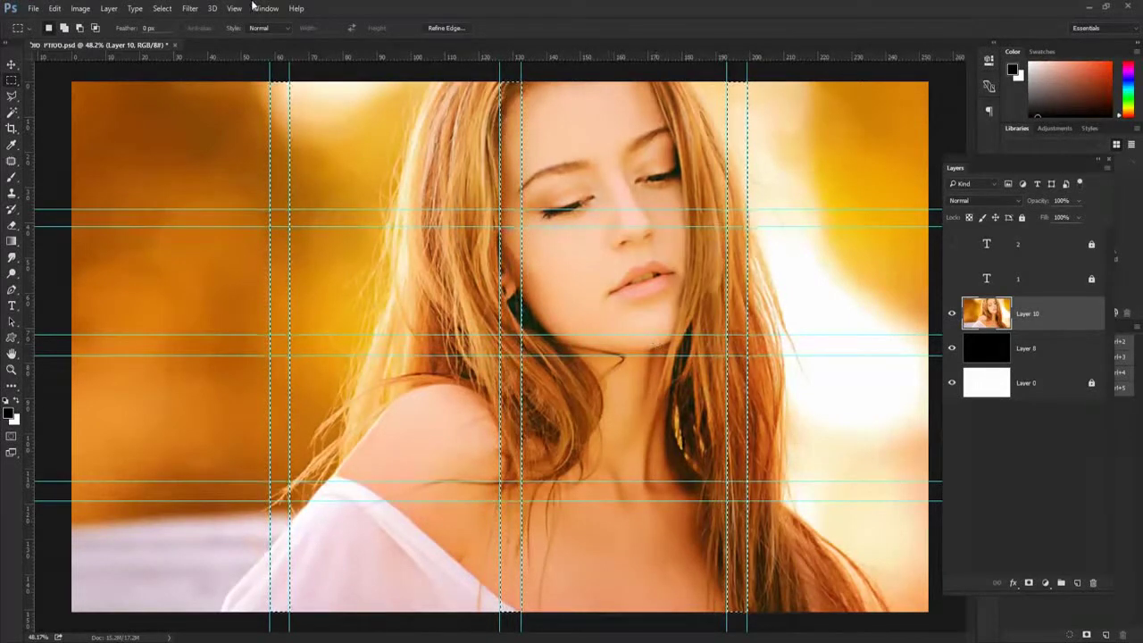
left_click(173, 8)
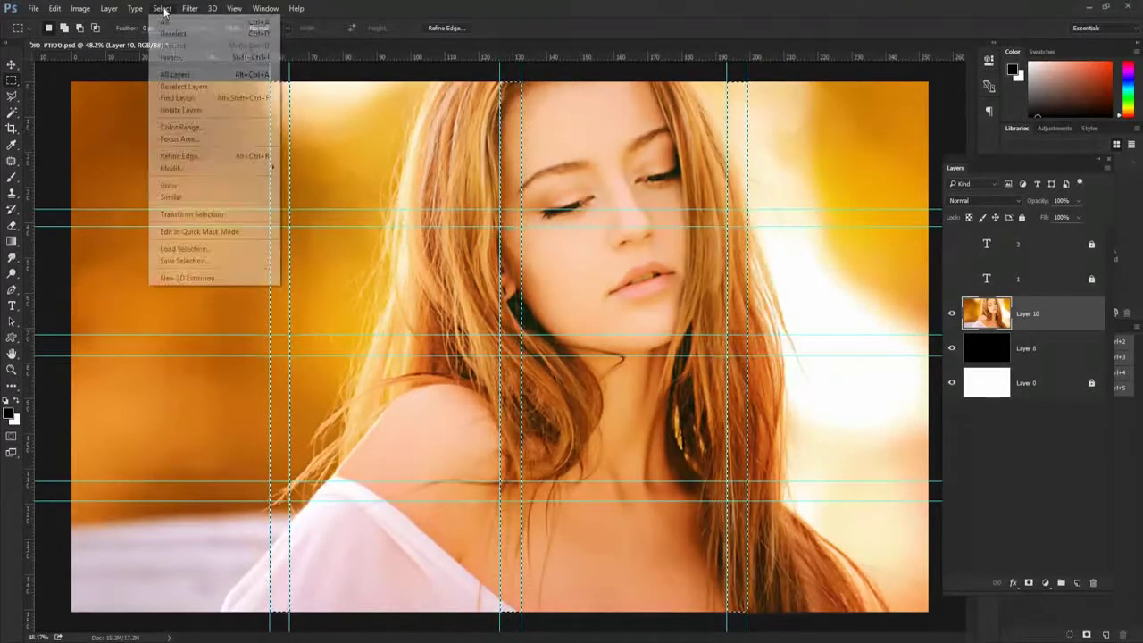
left_click(173, 58)
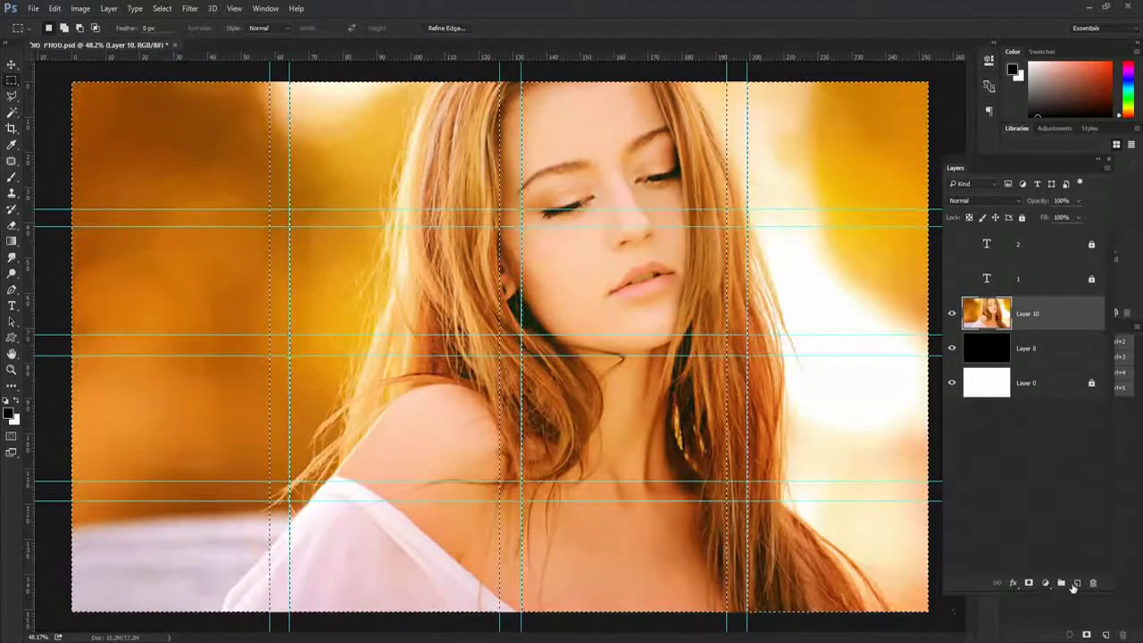
Duplicate Layer 10 twice and add a layer mask to Layer 10 copy from the current selection
left_click_drag(997, 314, 1077, 582)
left_click_drag(1063, 321, 1077, 582)
left_click(1045, 313)
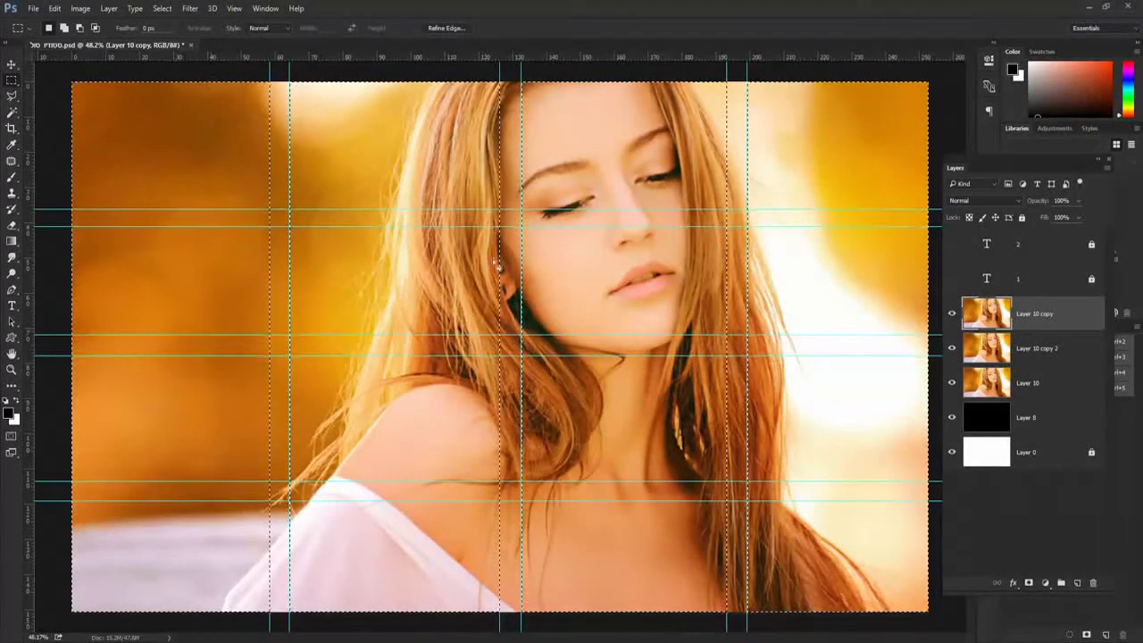
left_click(1029, 583)
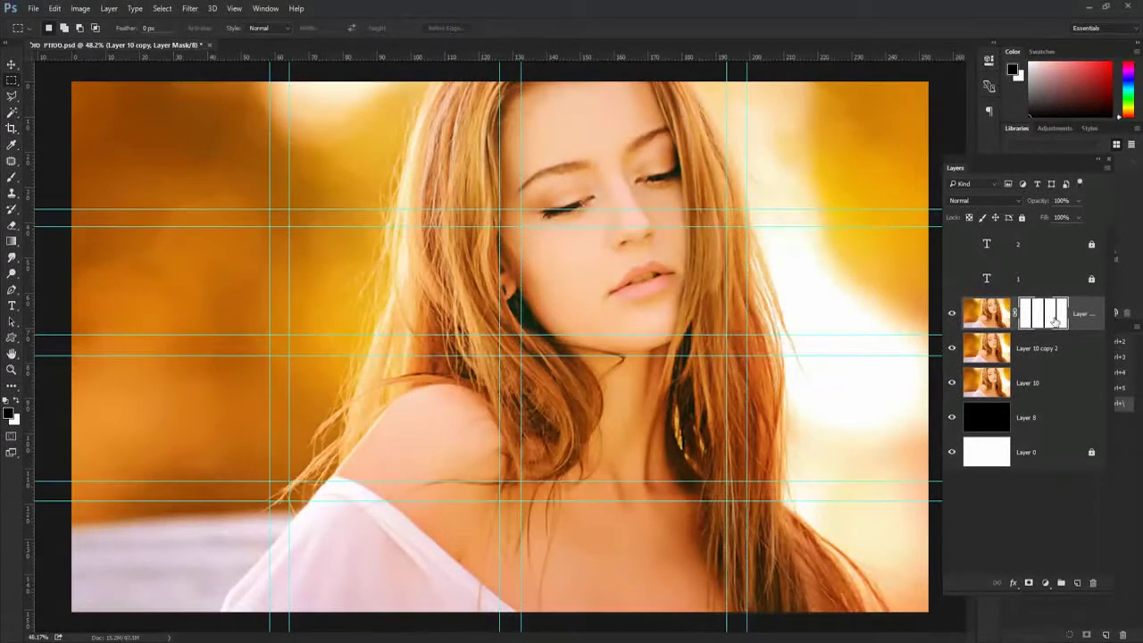
Mask Layer 10 copy 2 with the inverse of the three full-width horizontal strips between the paired guides
left_click(1040, 356)
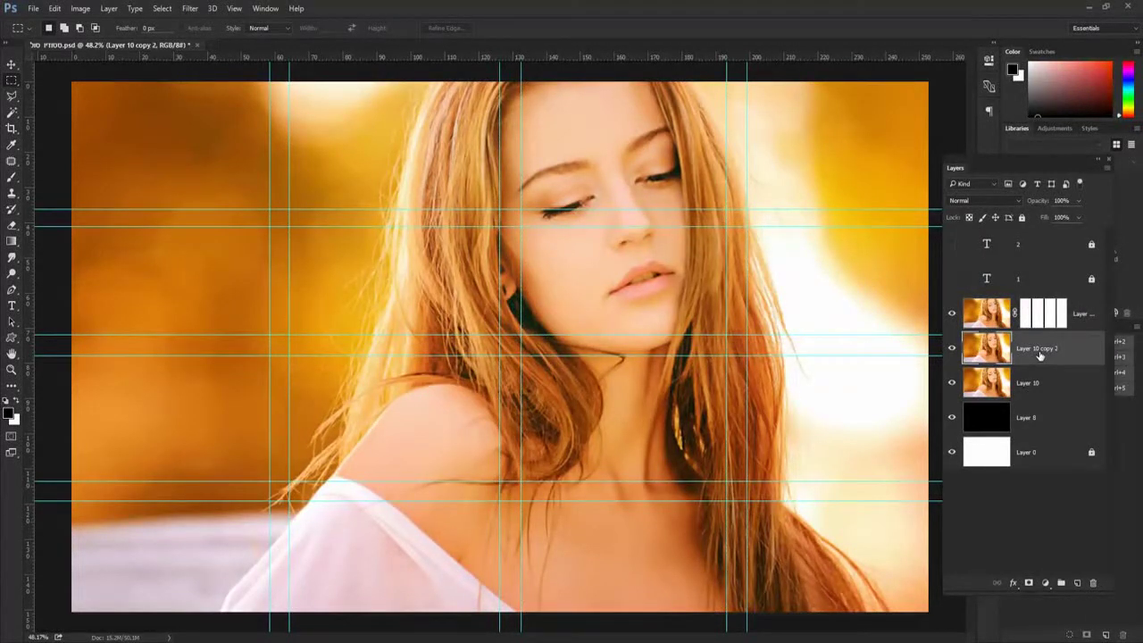
left_click_drag(66, 209, 929, 227)
left_click(63, 27)
left_click_drag(69, 335, 936, 356)
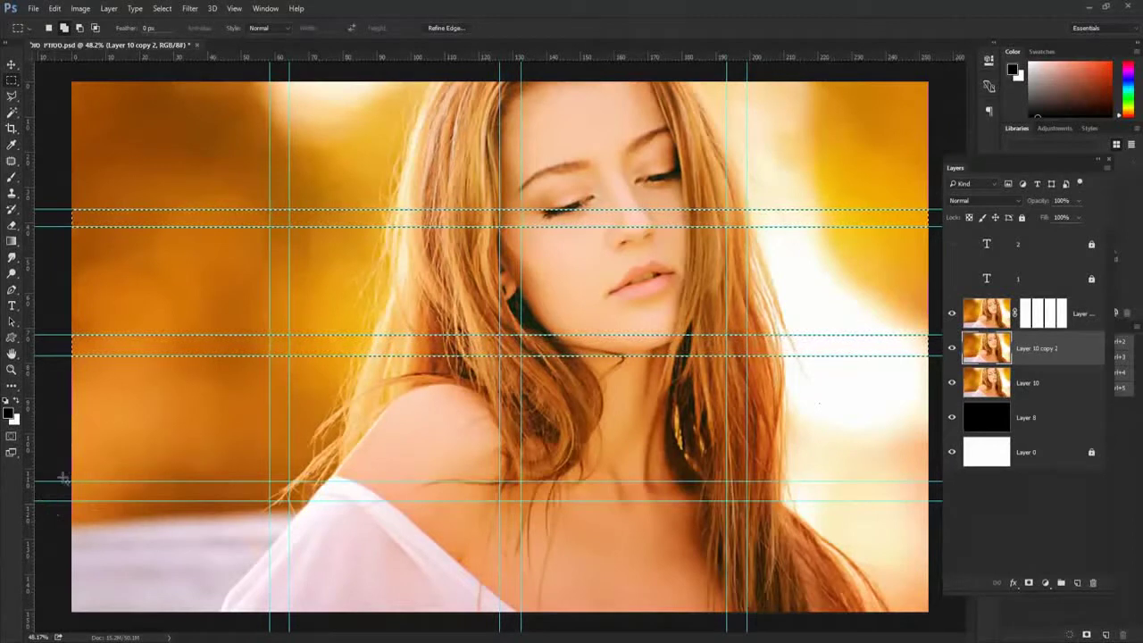
left_click_drag(63, 482, 931, 500)
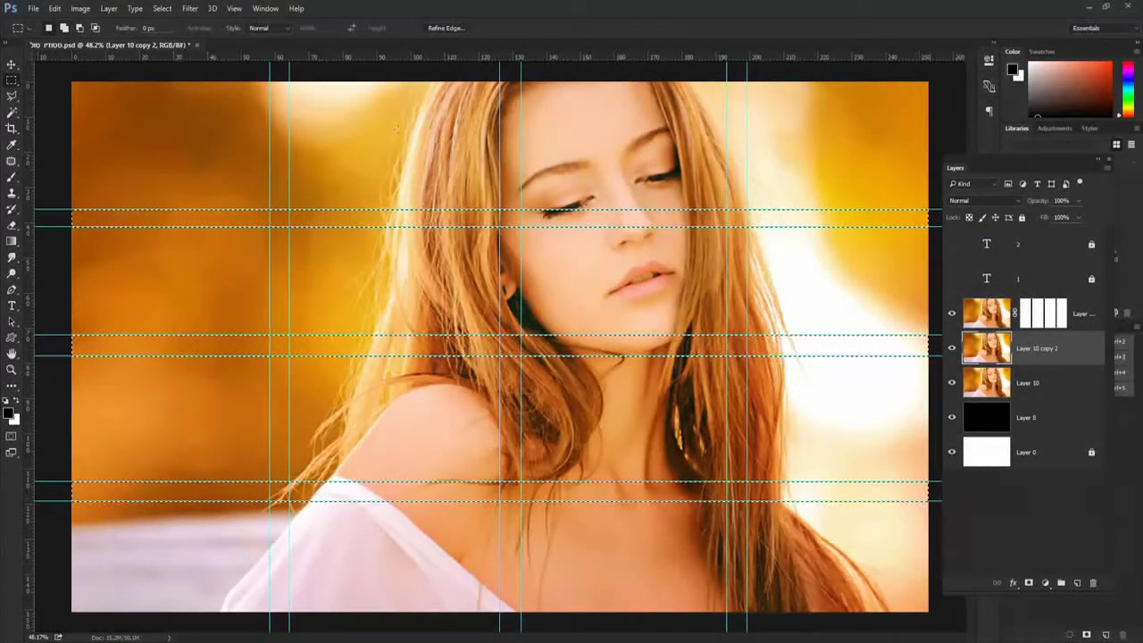
left_click(162, 8)
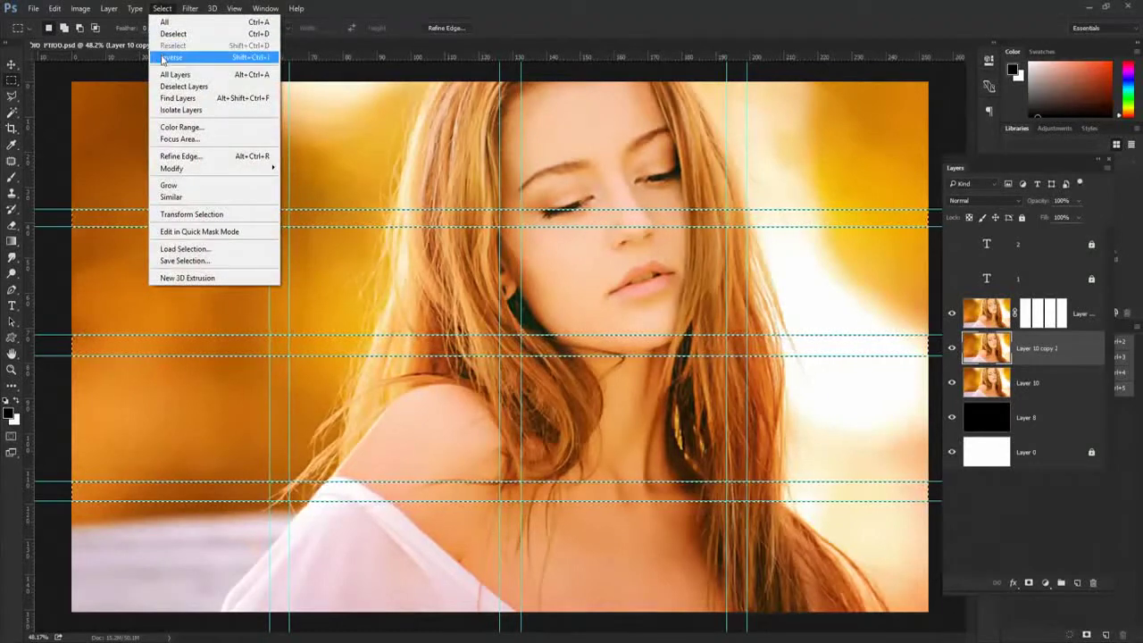
left_click(166, 57)
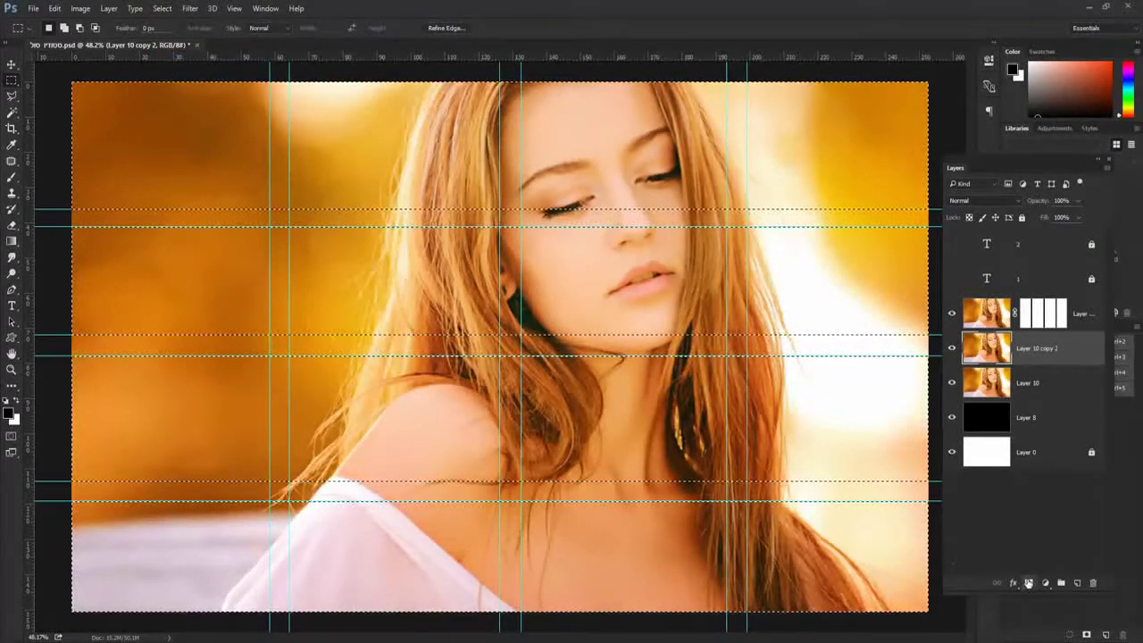
left_click(1026, 582)
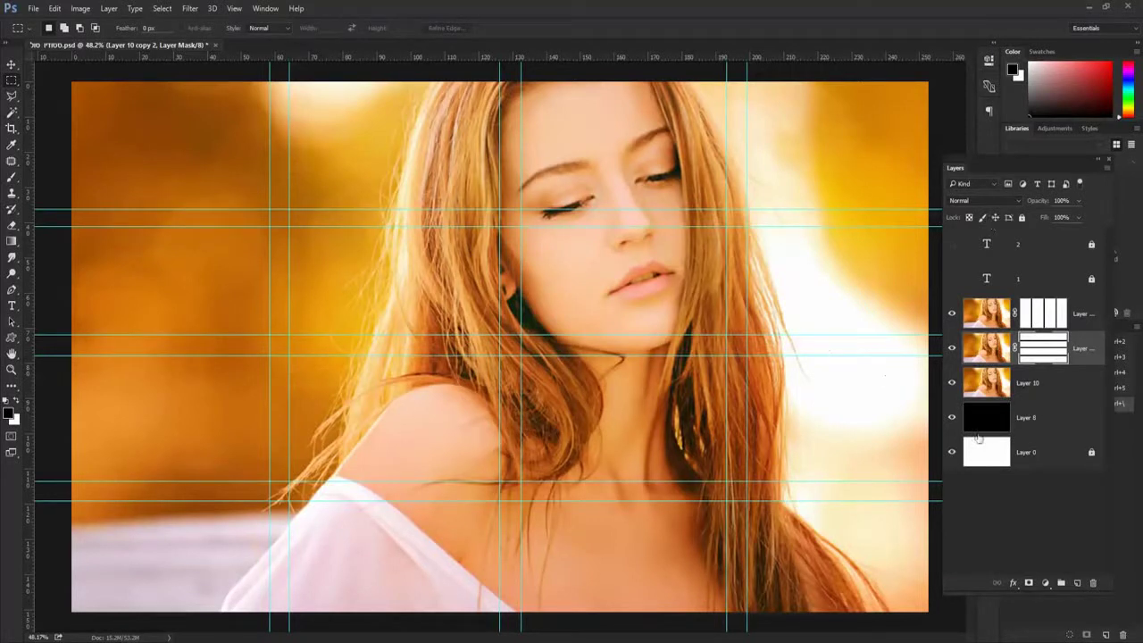
Set the layer thumbnails to the smallest image size in the Layers Panel Options
left_click_drag(1001, 166, 777, 143)
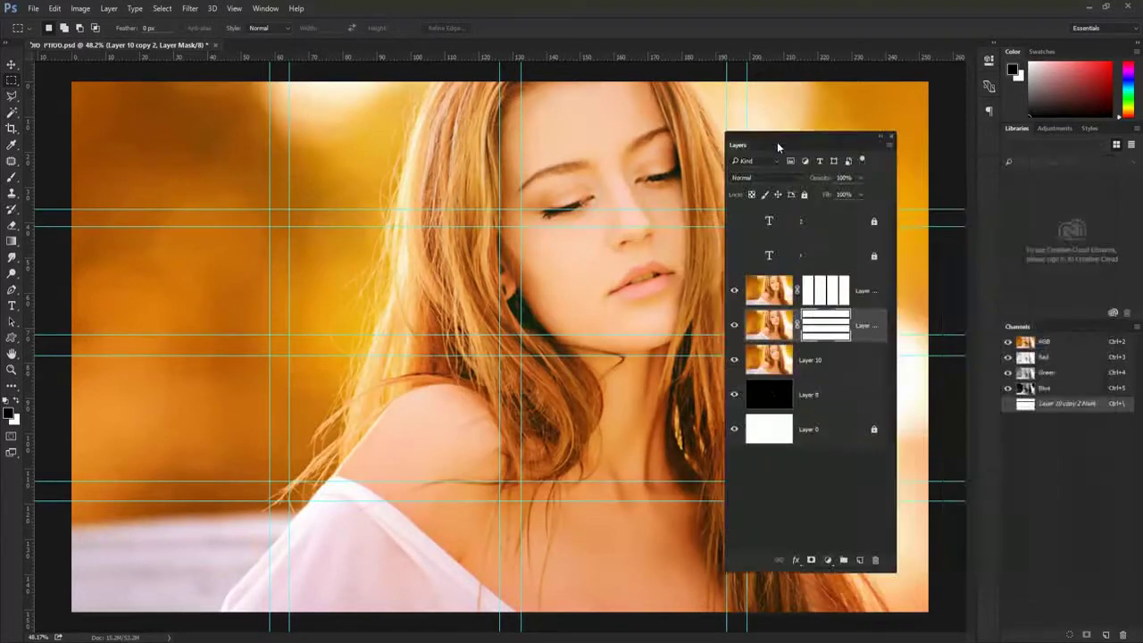
left_click(890, 144)
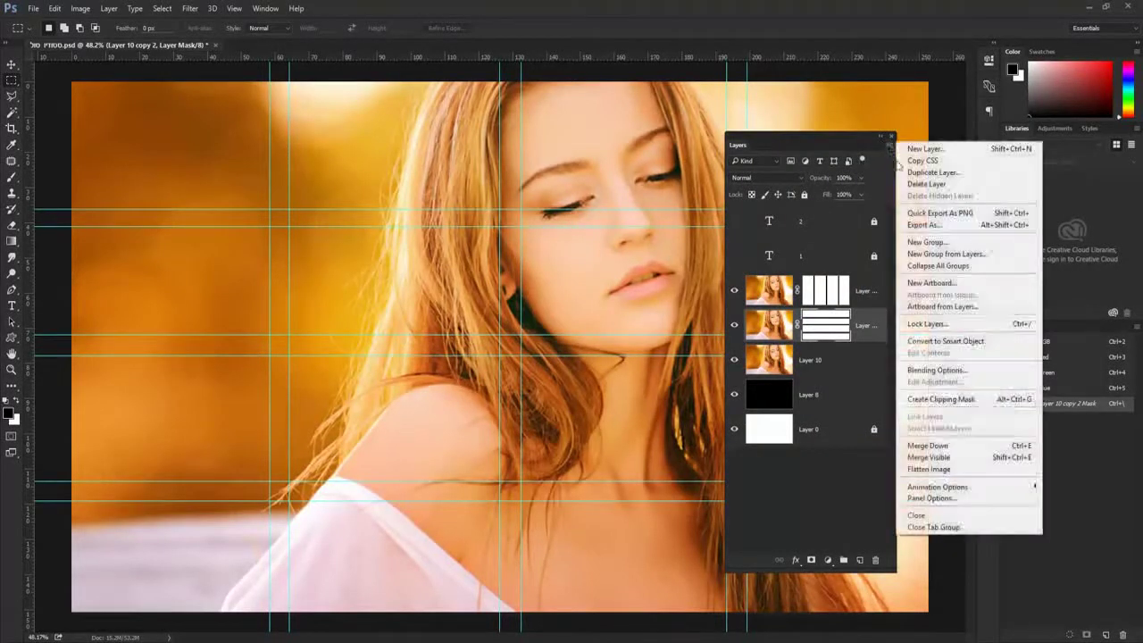
left_click(928, 498)
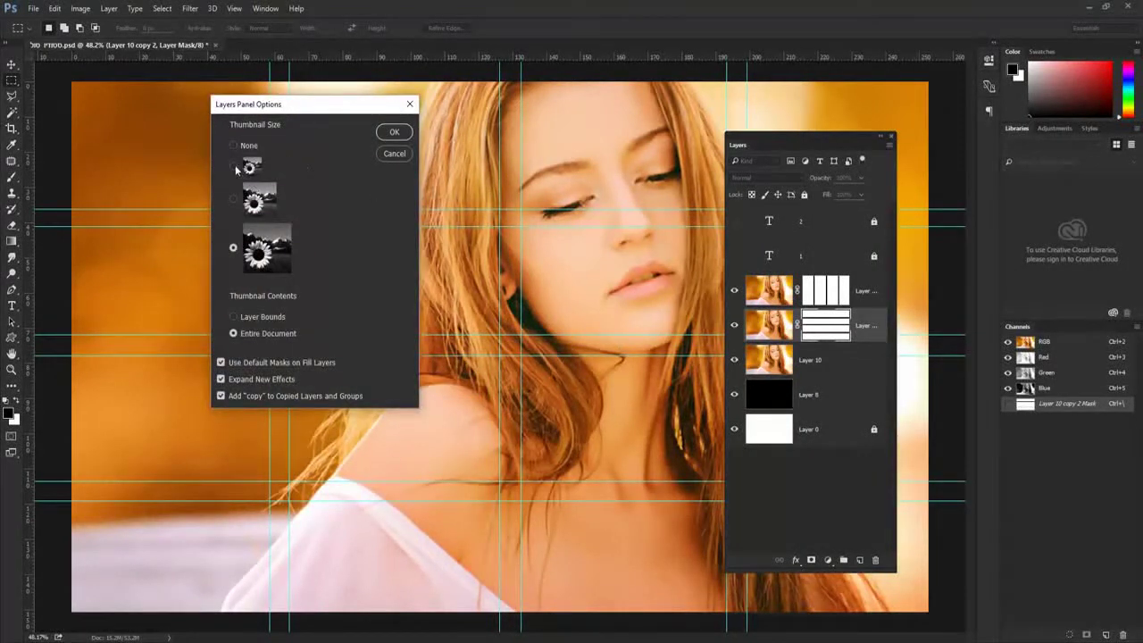
left_click(394, 134)
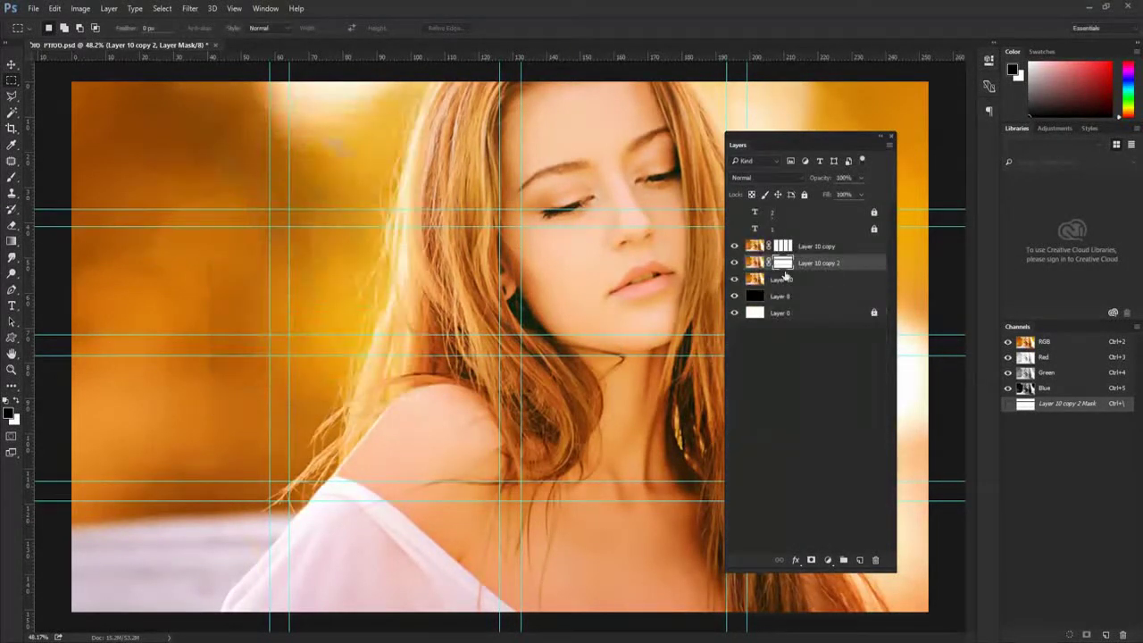
Set the layer thumbnails back to the largest size in the Layers Panel Options
left_click(887, 147)
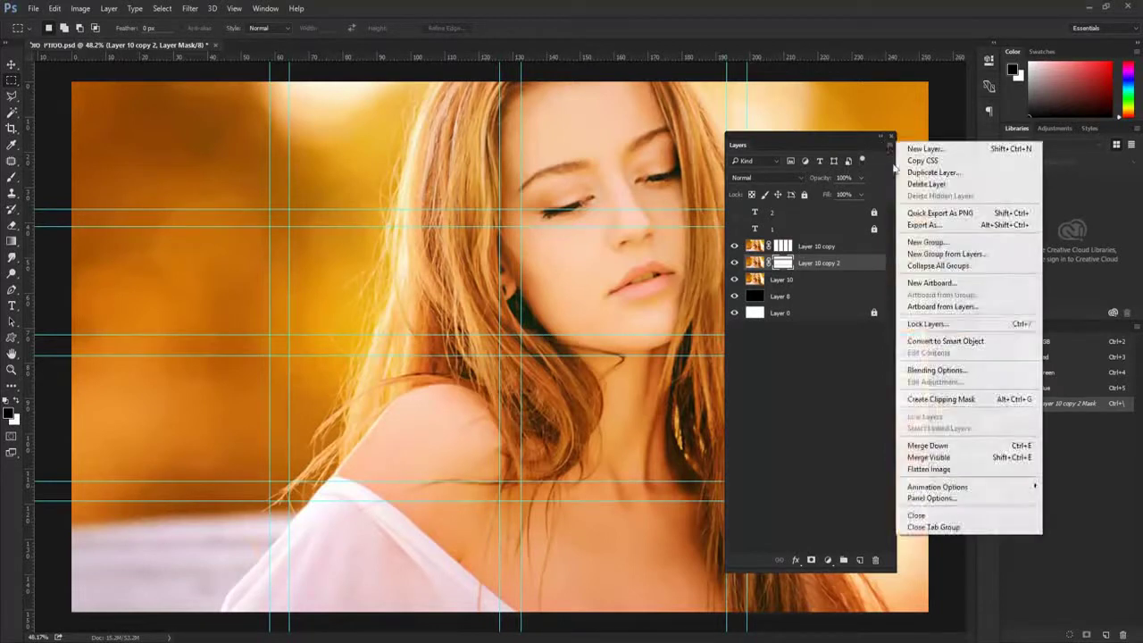
left_click(946, 497)
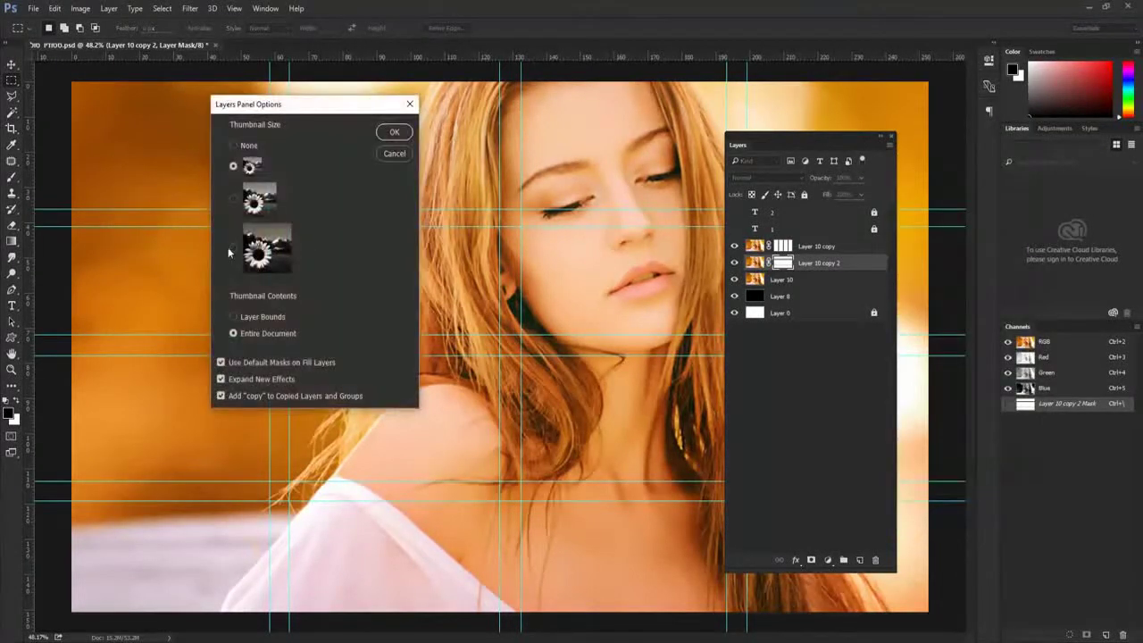
left_click(393, 134)
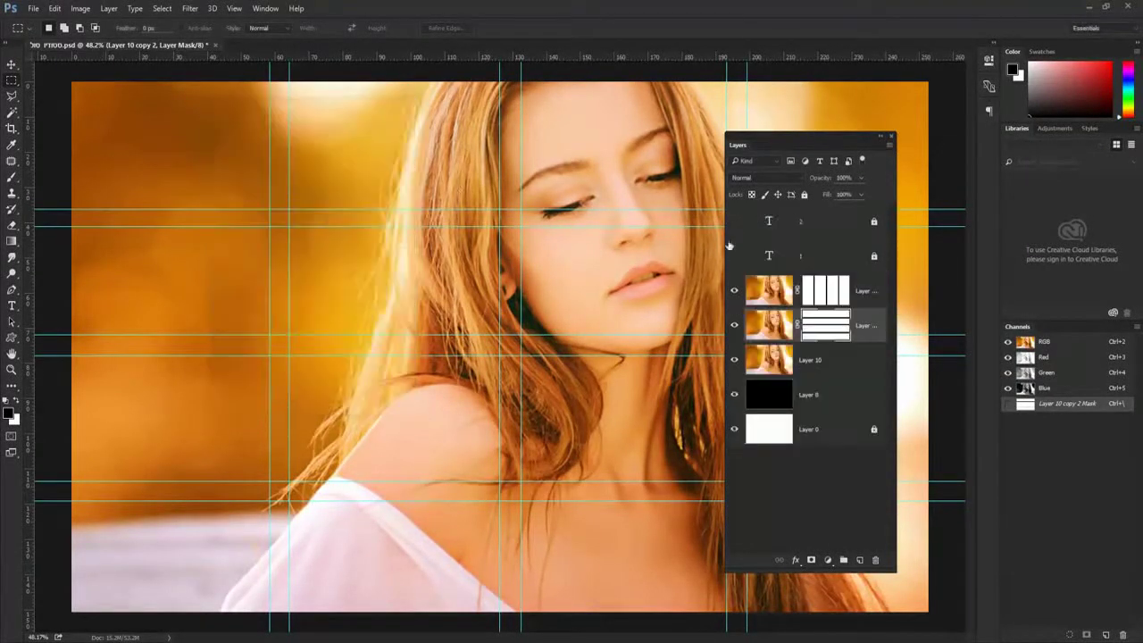
With Layer 10 copy's image active, select the first and third grid cells of the top row using the marquee
left_click_drag(821, 133, 894, 134)
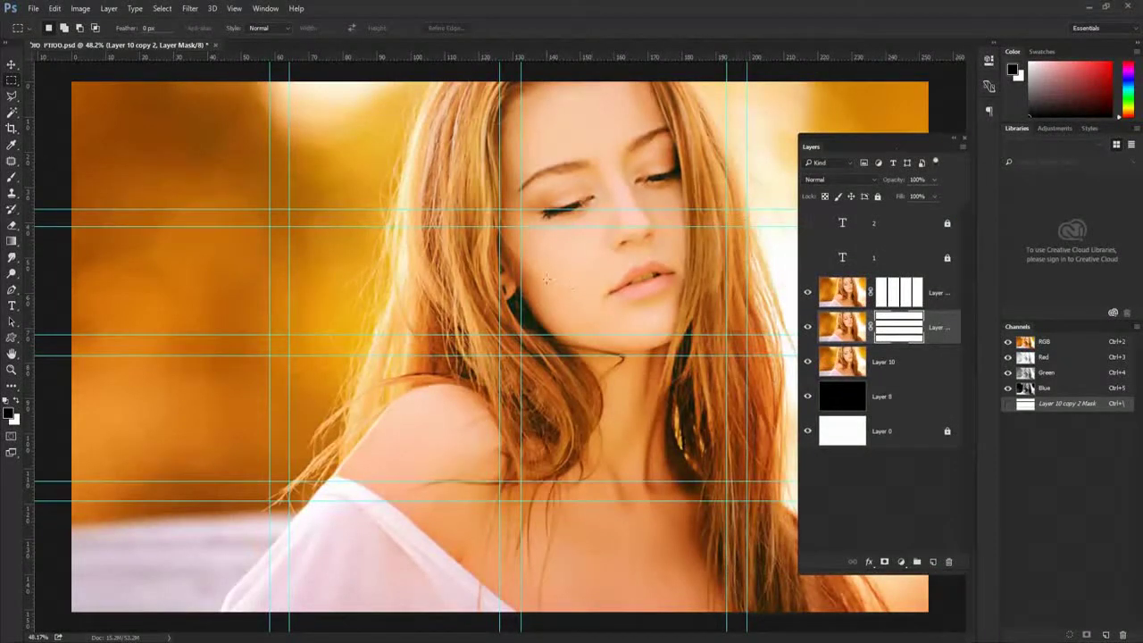
left_click(856, 290)
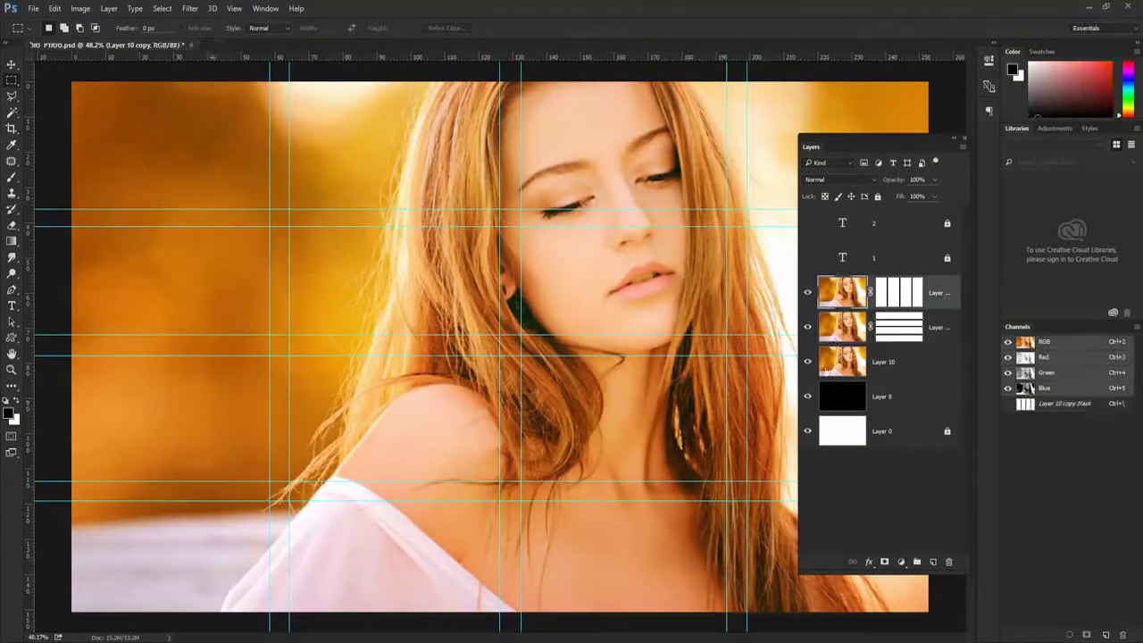
left_click_drag(862, 148, 998, 159)
left_click_drag(840, 51, 949, 97)
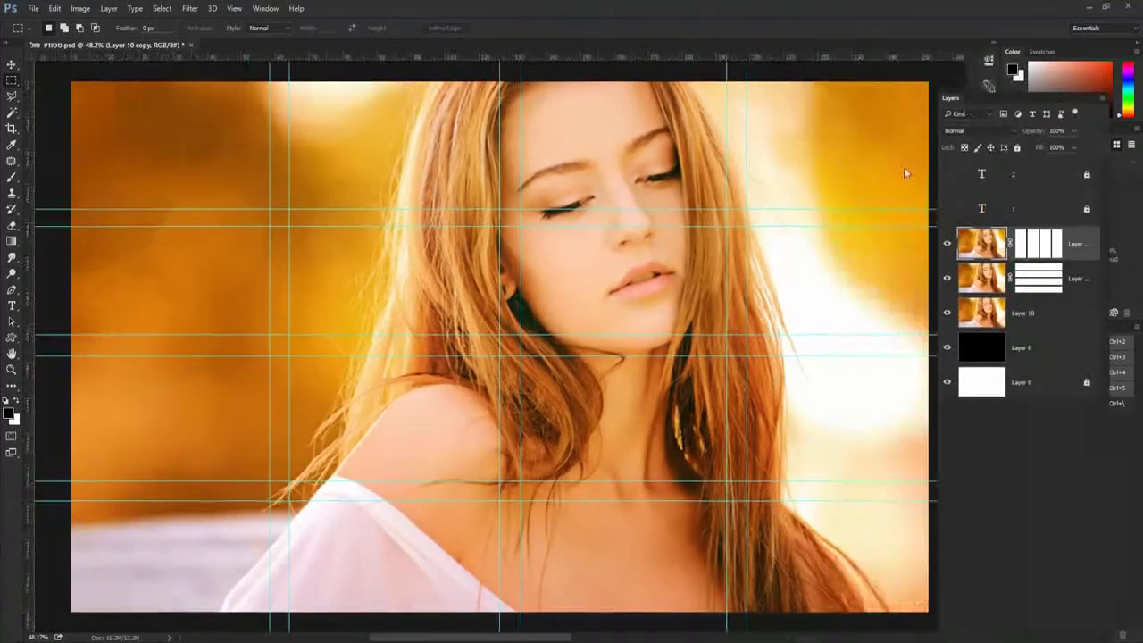
left_click_drag(69, 82, 267, 208)
left_click_drag(71, 82, 269, 209)
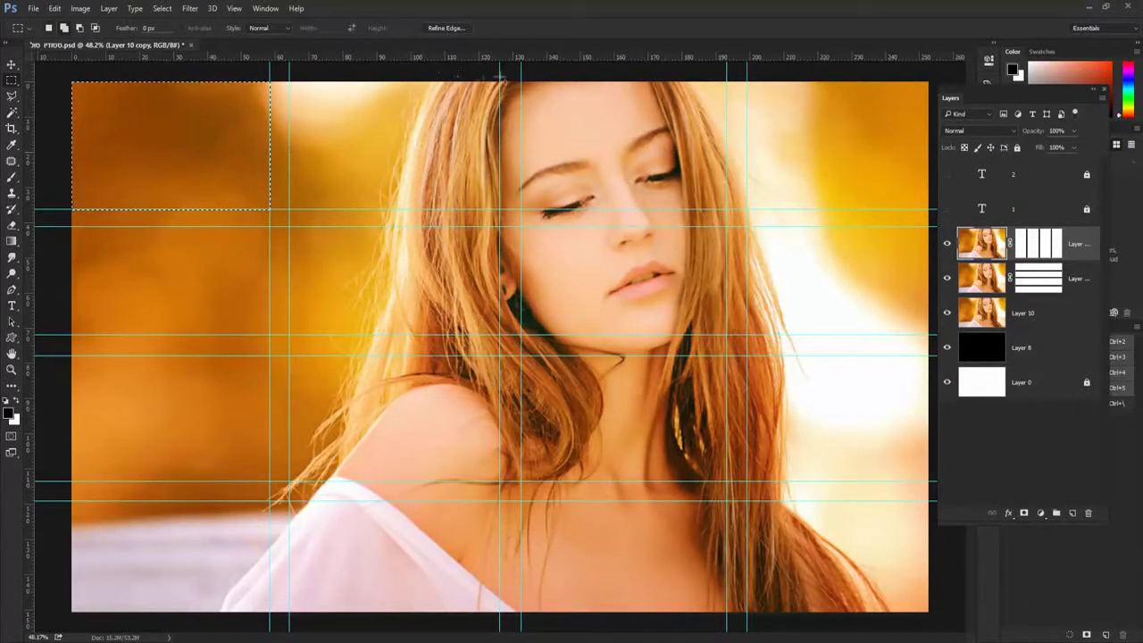
left_click_drag(522, 84, 724, 203)
left_click_drag(522, 81, 727, 211)
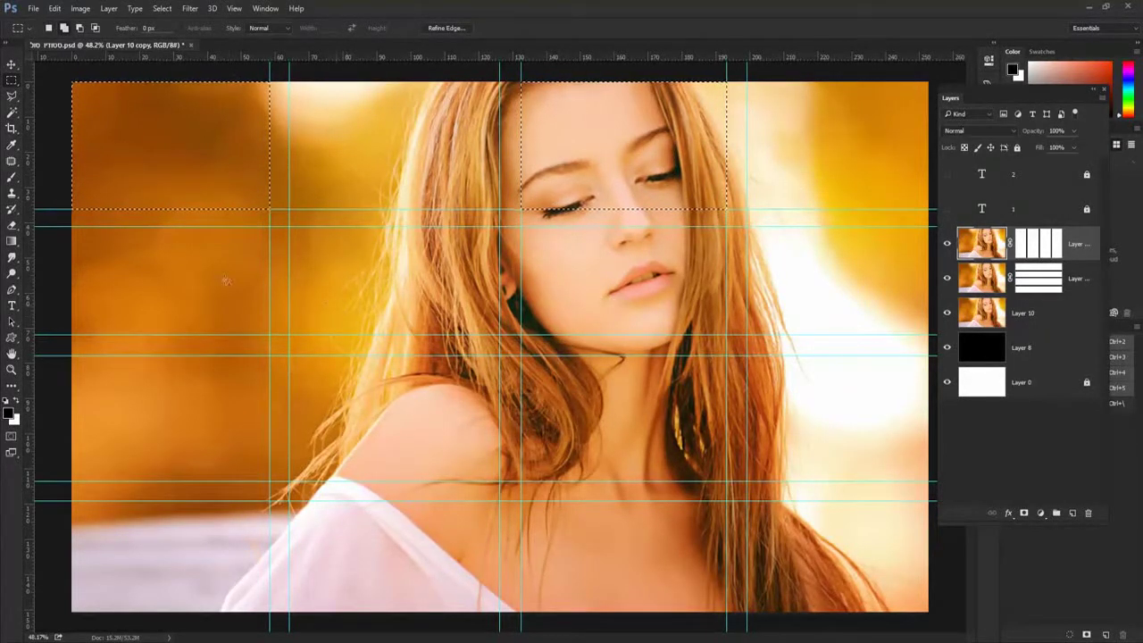
Add the remaining alternate grid cells to the selection: second and fourth in rows two and four, first and third in row three
left_click_drag(292, 230, 500, 337)
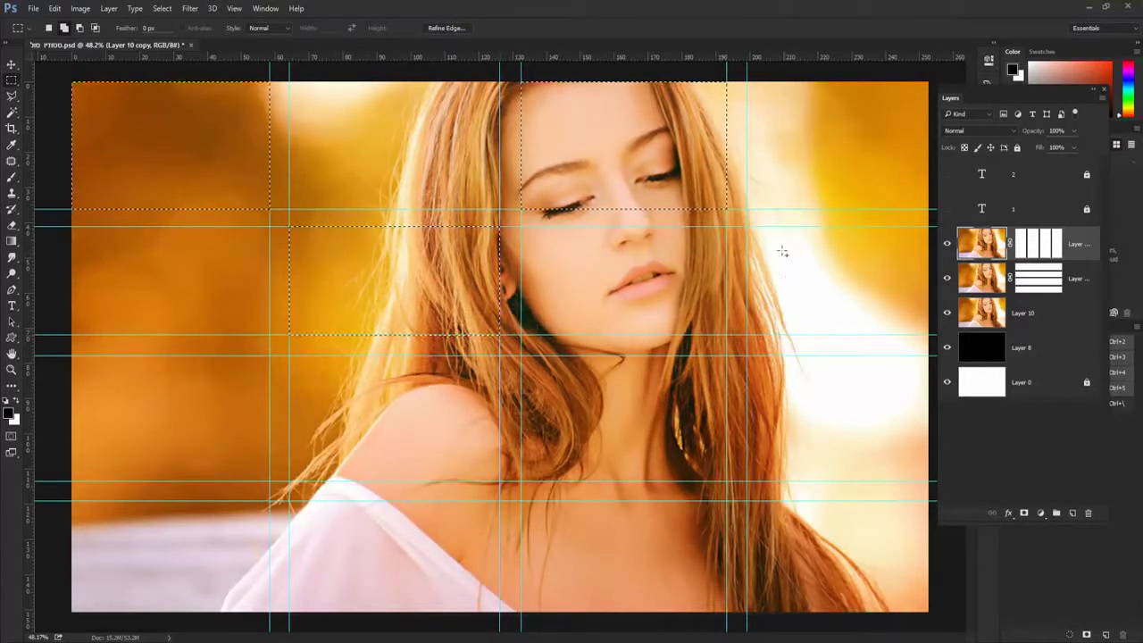
left_click_drag(748, 226, 931, 334)
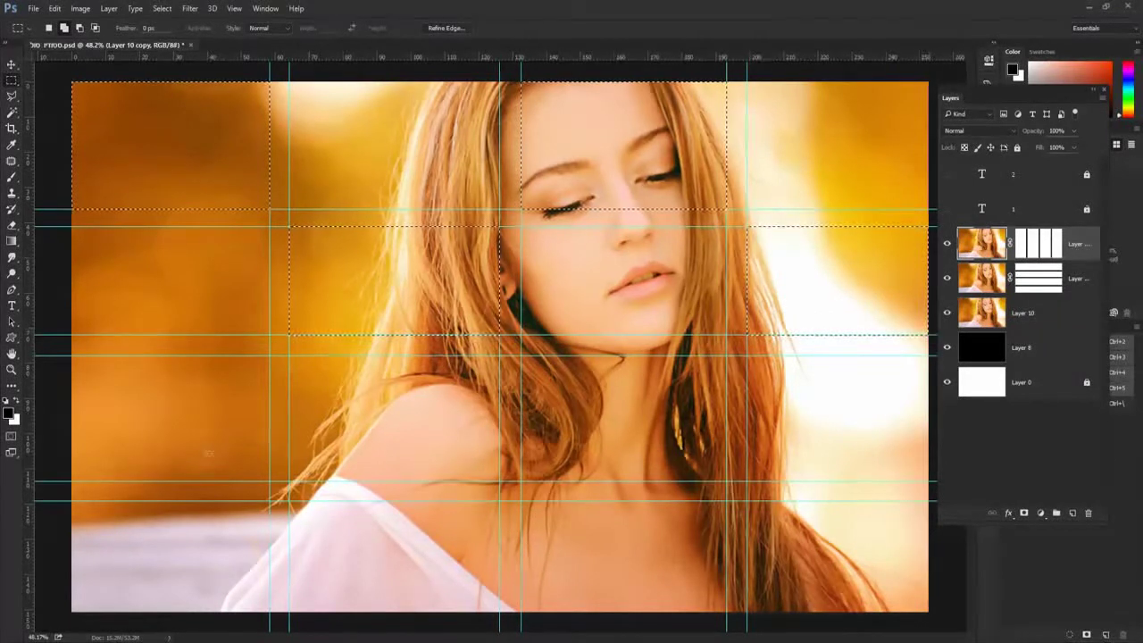
left_click_drag(73, 357, 270, 482)
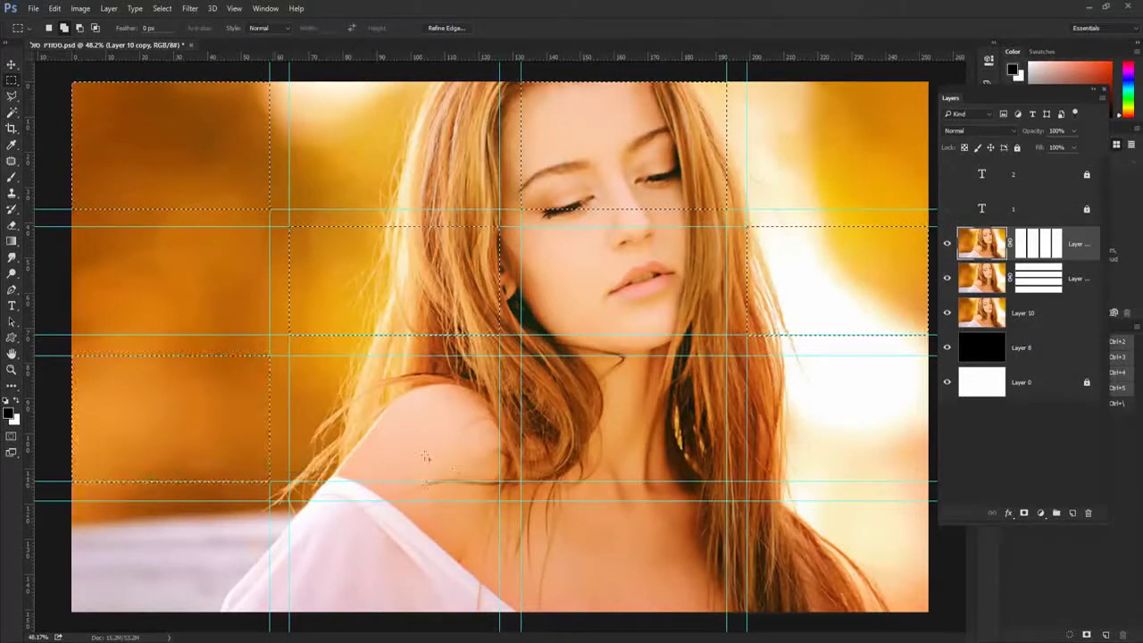
left_click_drag(523, 356, 728, 482)
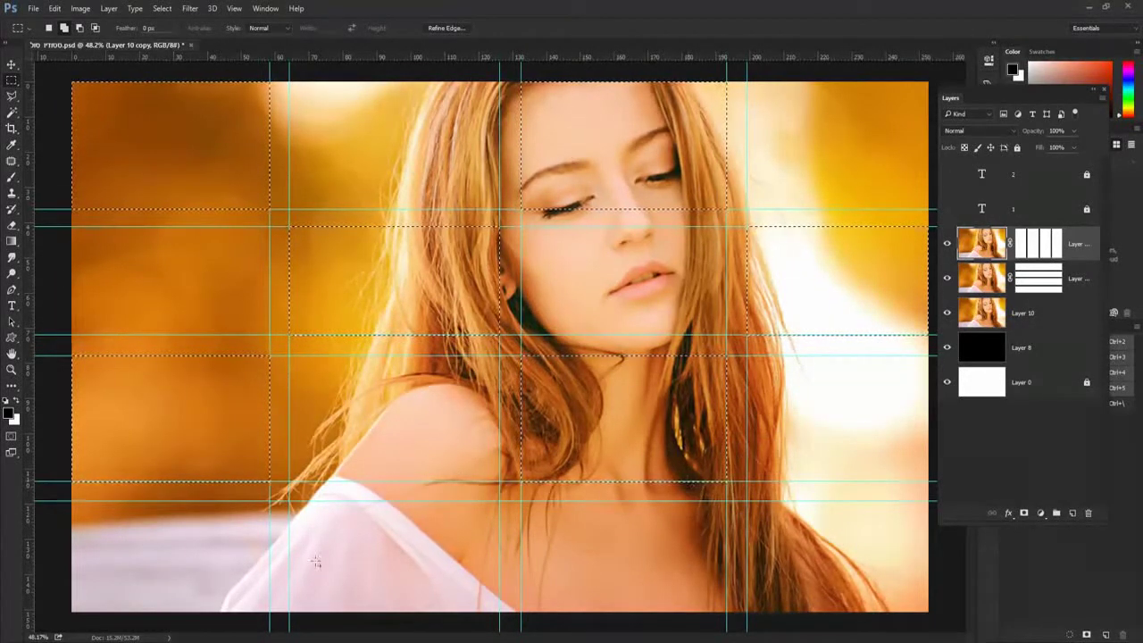
left_click_drag(293, 502, 504, 615)
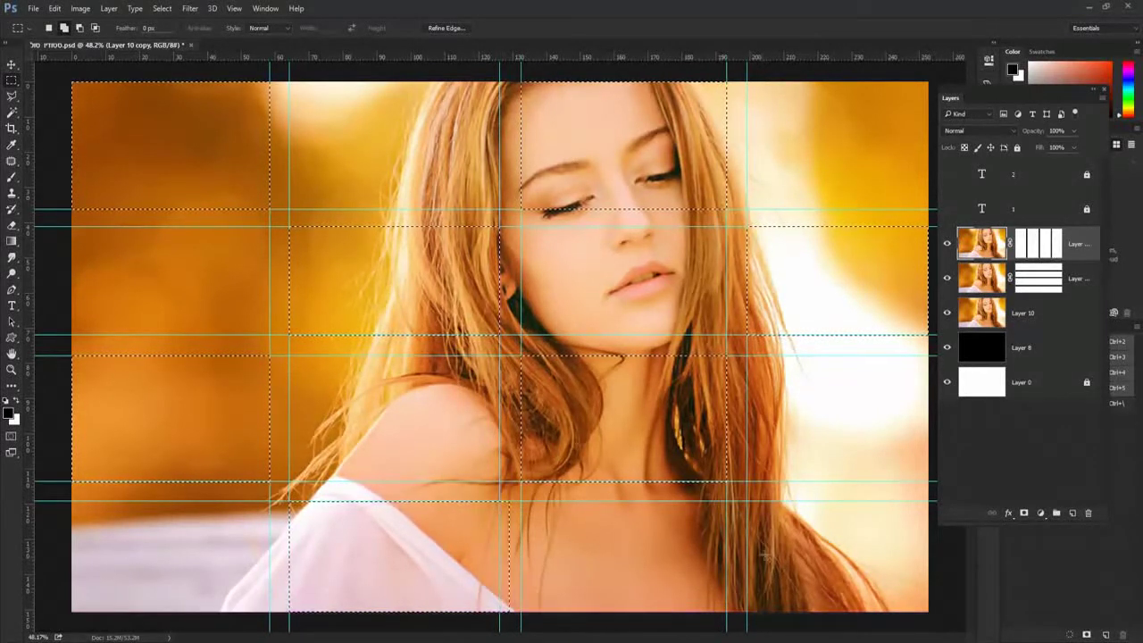
left_click_drag(746, 501, 975, 598)
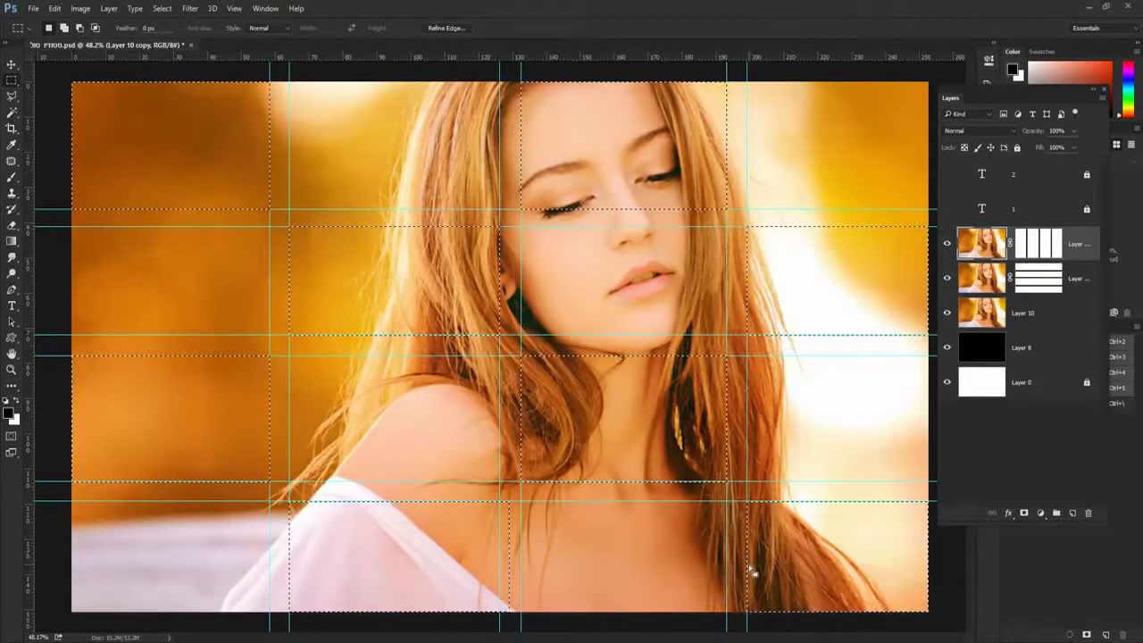
Copy the selected cells to a new layer and place it between the vertical-strip and horizontal-strip masked layers
right_click(178, 144)
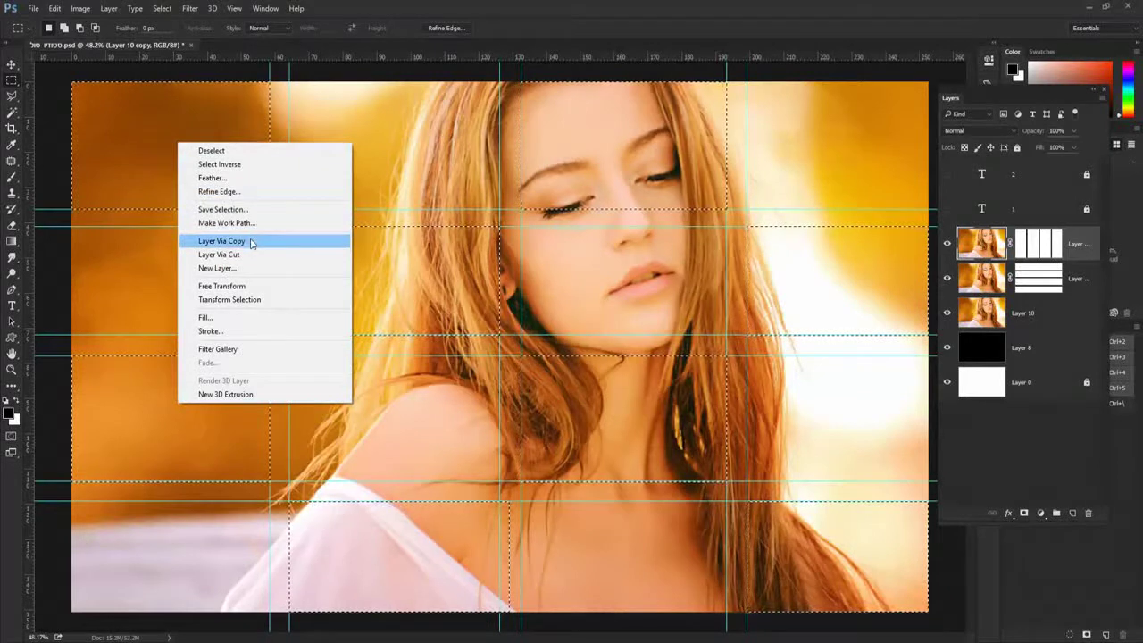
left_click(223, 240)
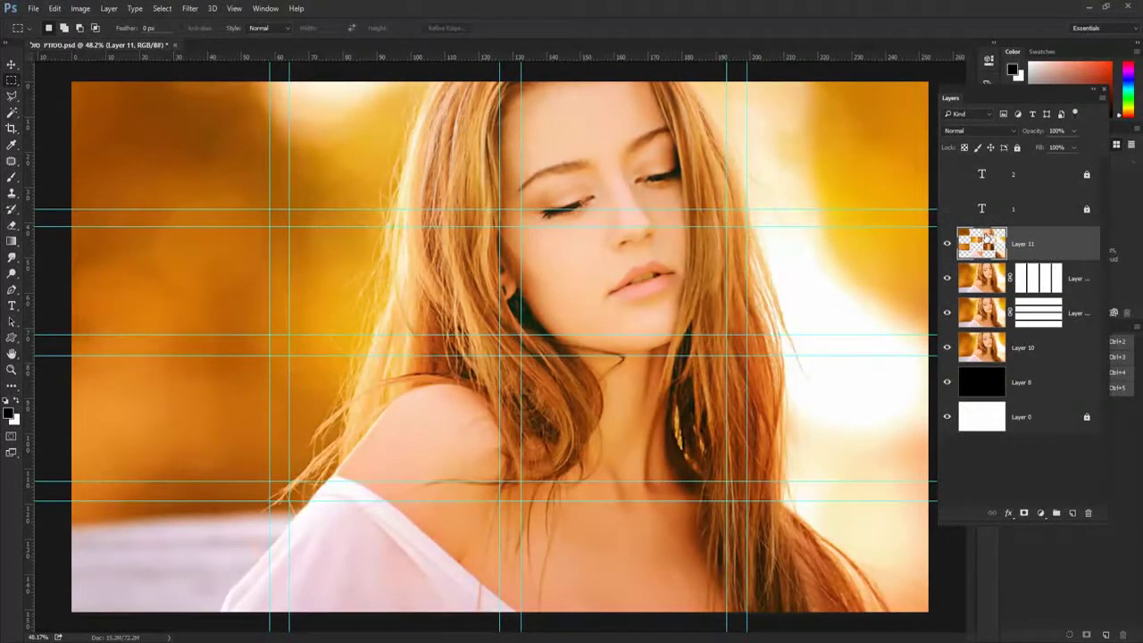
left_click_drag(994, 250, 988, 304)
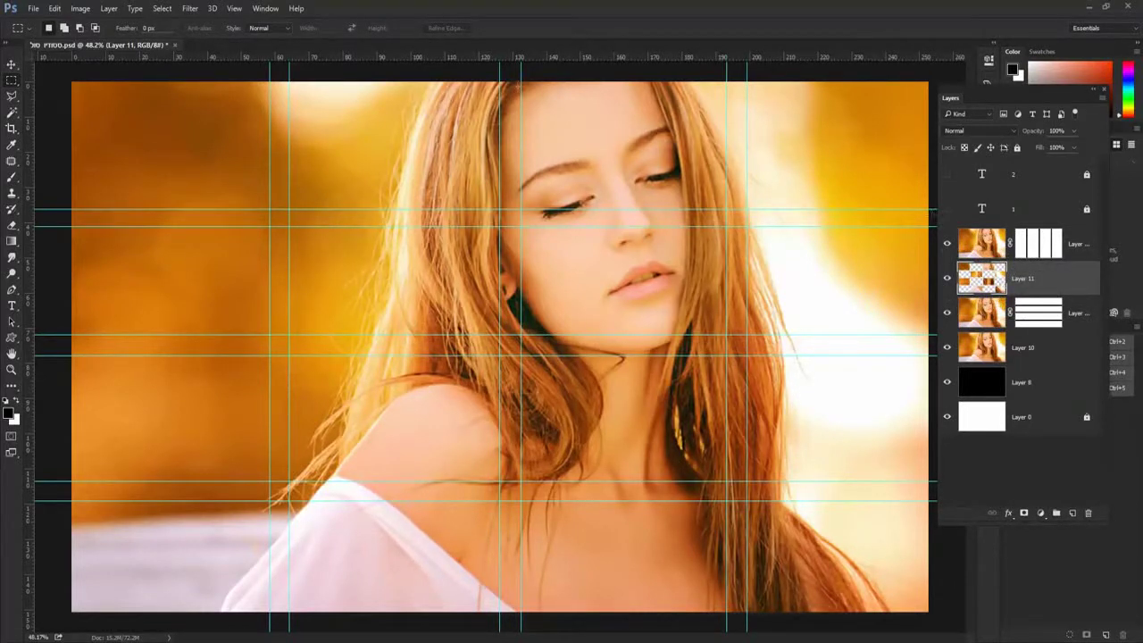
On Layer 10 copy's image, select the opposite checkerboard cells: second and fourth in rows one and three, first and third in rows two and four
left_click(983, 238)
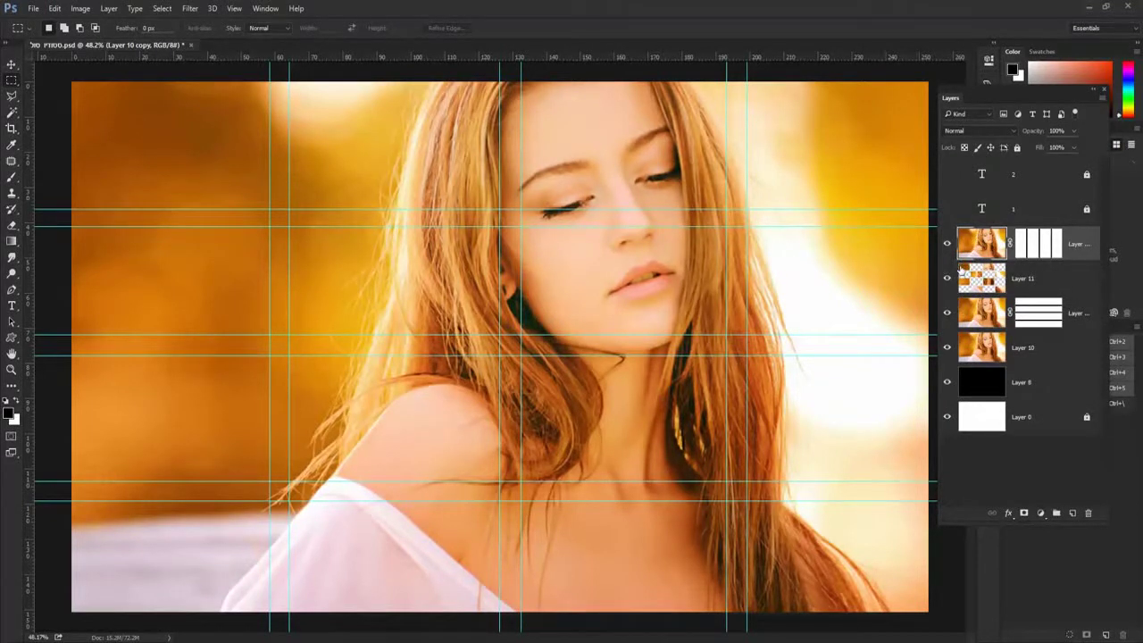
left_click_drag(288, 80, 498, 210)
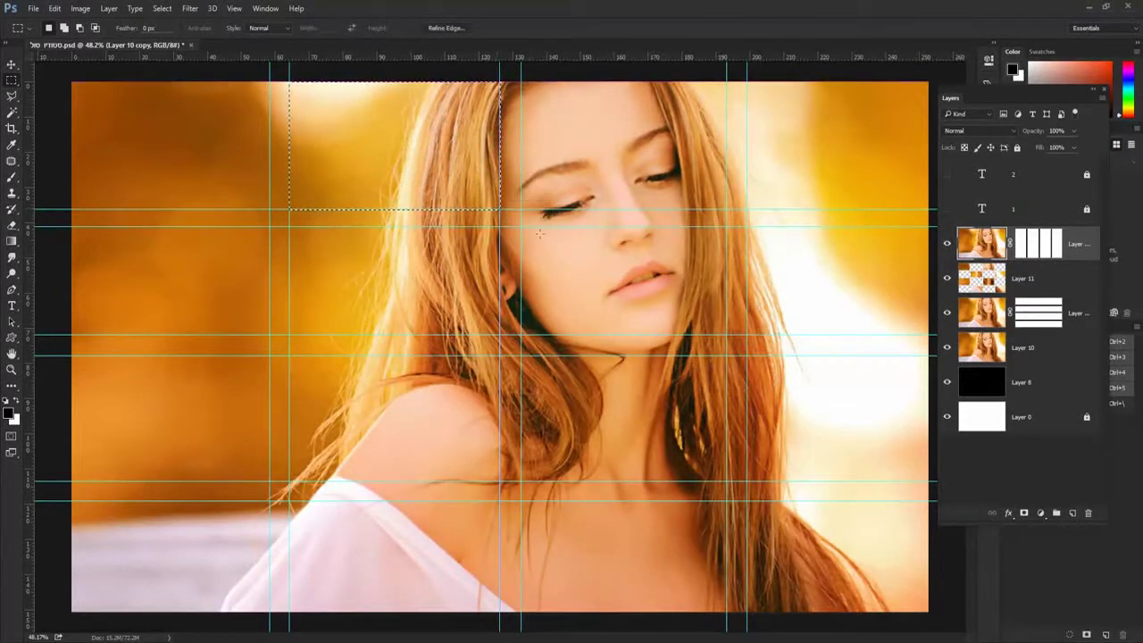
left_click_drag(746, 82, 928, 209)
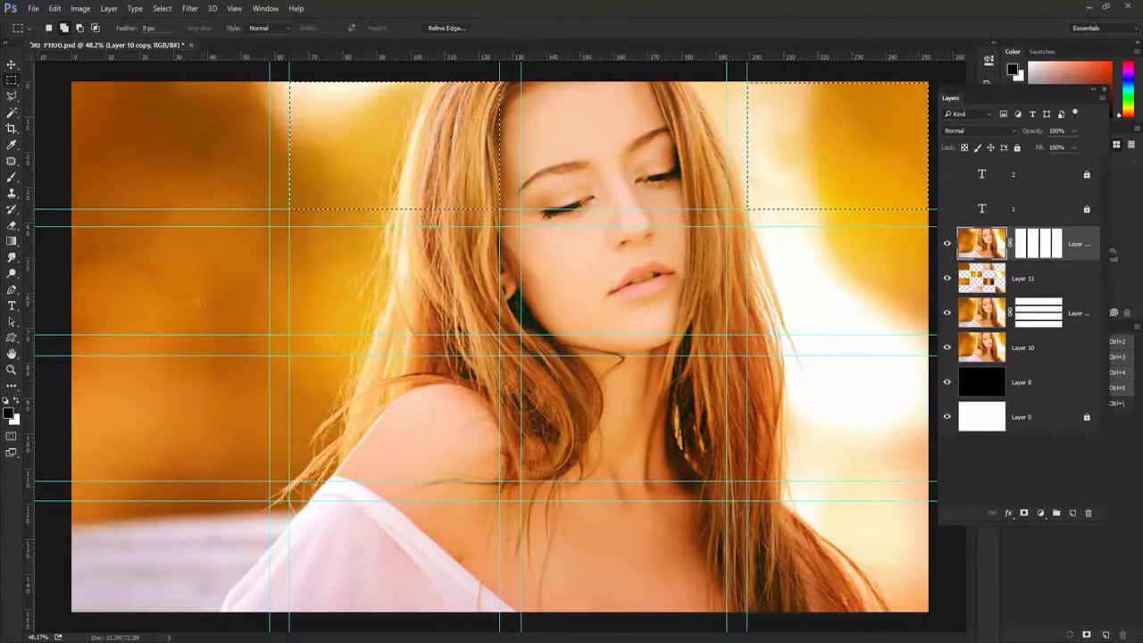
left_click_drag(71, 227, 270, 336)
left_click_drag(628, 264, 726, 334)
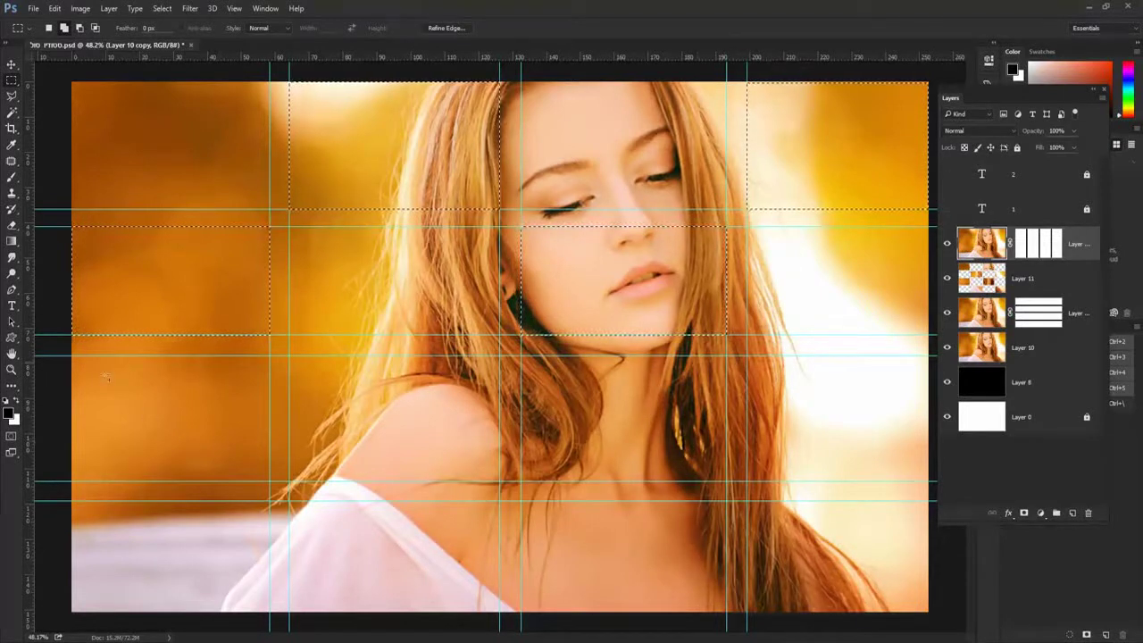
left_click_drag(290, 357, 499, 482)
left_click_drag(784, 355, 928, 482)
left_click_drag(71, 500, 270, 612)
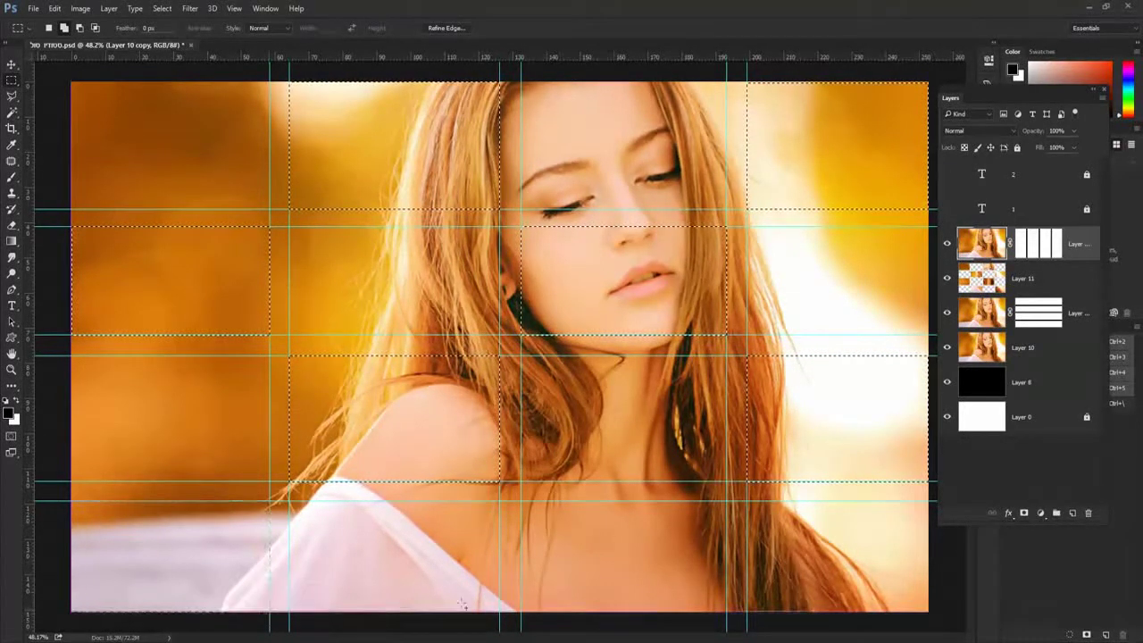
left_click_drag(522, 500, 727, 615)
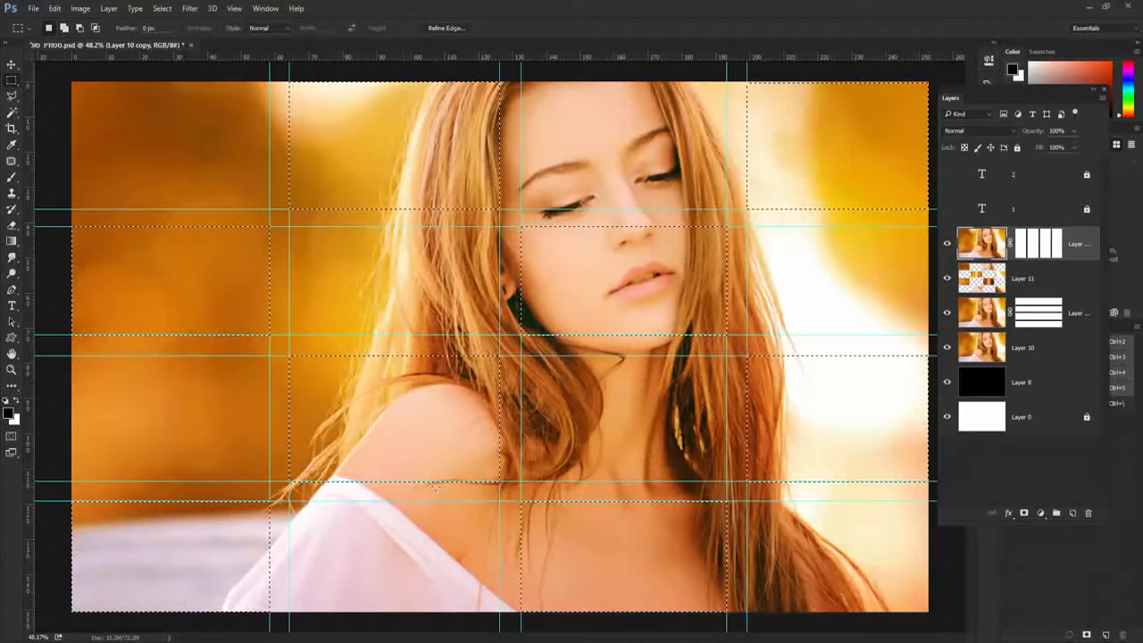
Copy the selected cells to a new layer and clip it to the vertical-strip masked layer below
right_click(383, 137)
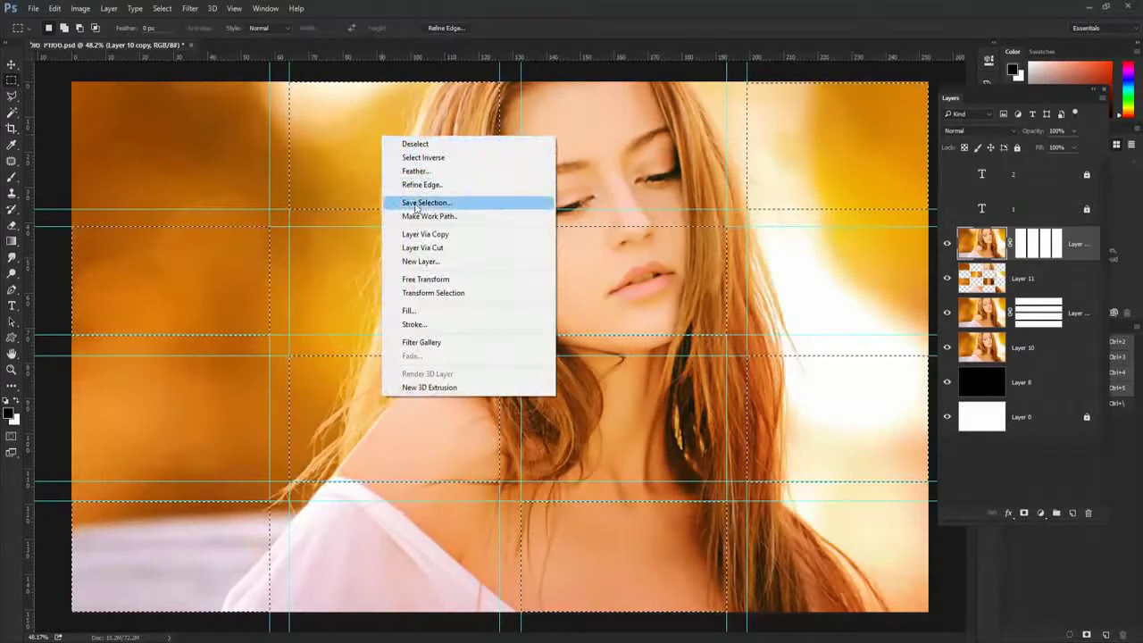
left_click(415, 235)
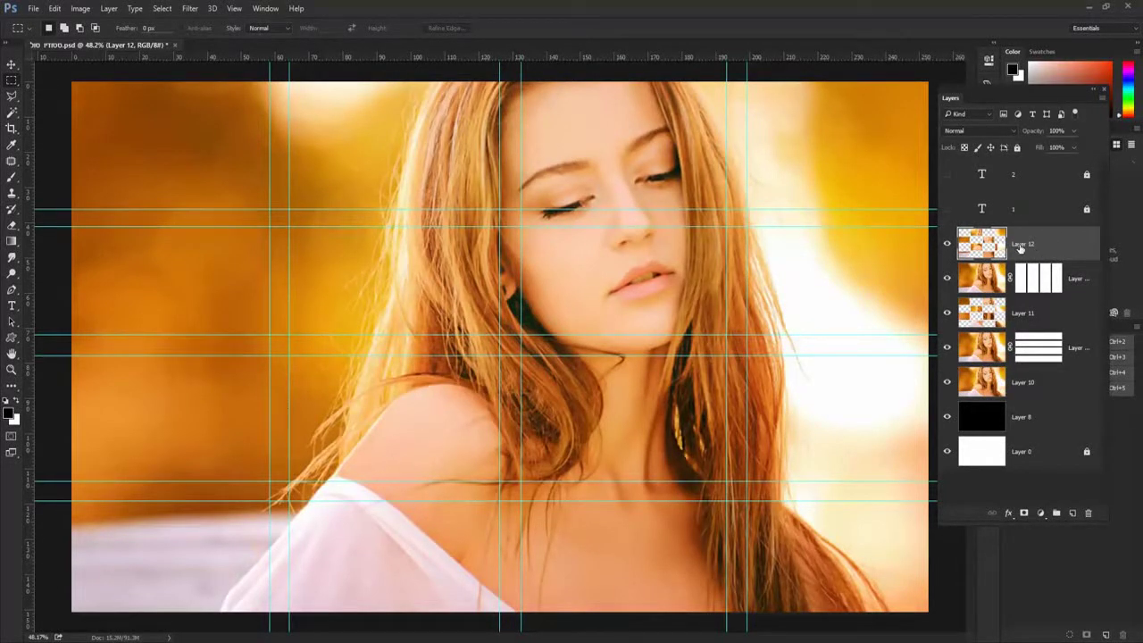
right_click(1016, 241)
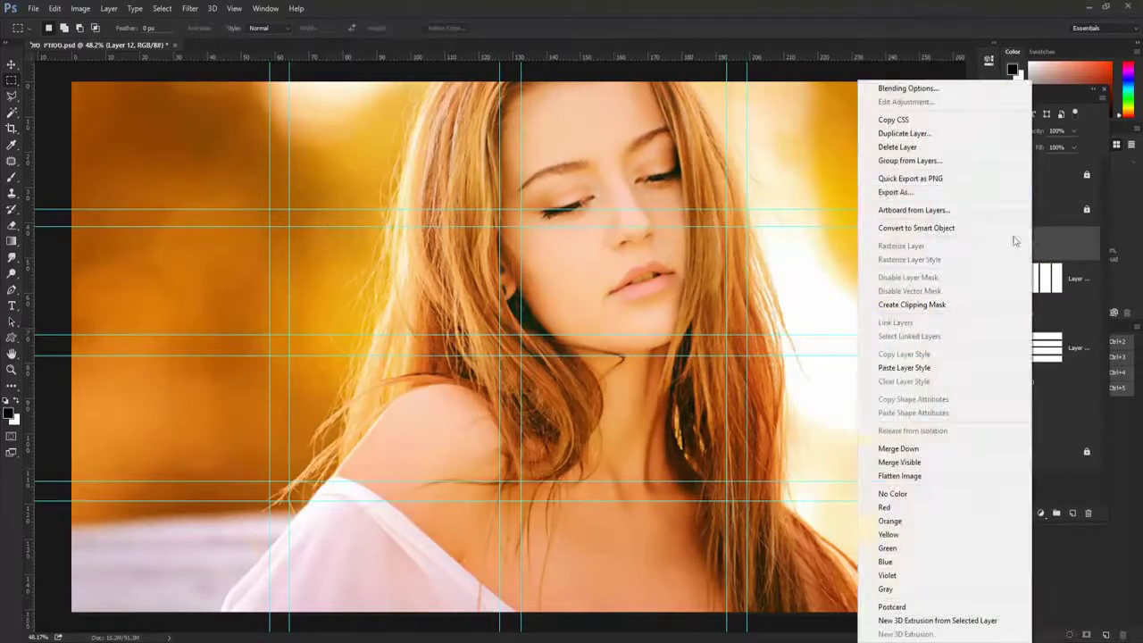
left_click(911, 305)
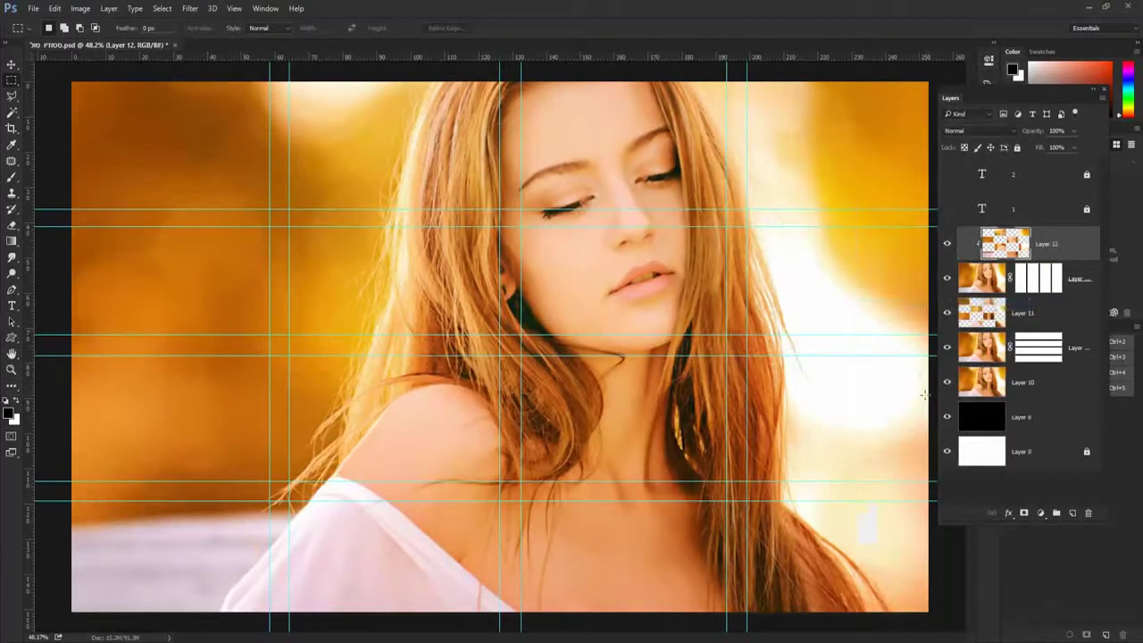
Clip Layer 11 to the horizontal-strip masked layer beneath it
left_click(1023, 316)
right_click(1030, 315)
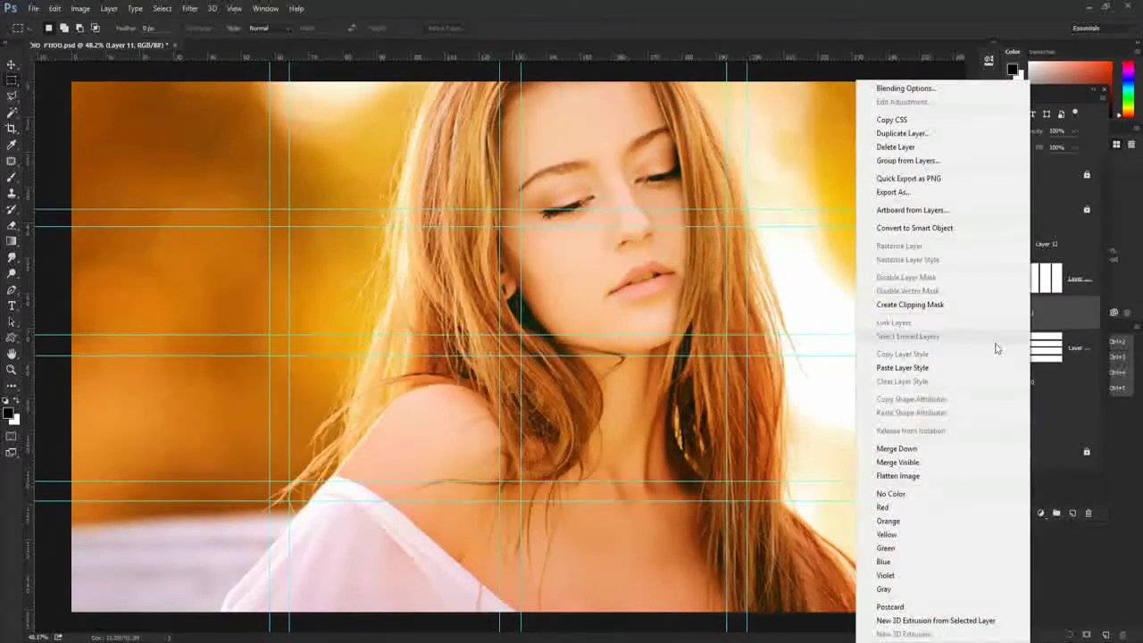
left_click(924, 304)
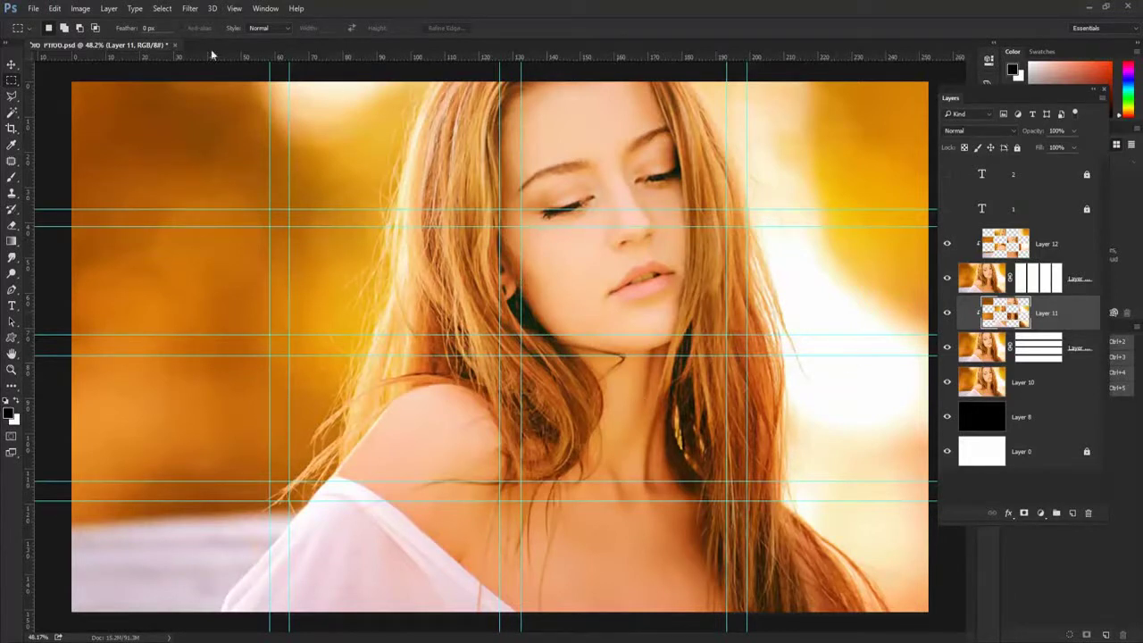
Hide the guides on the canvas
left_click(234, 9)
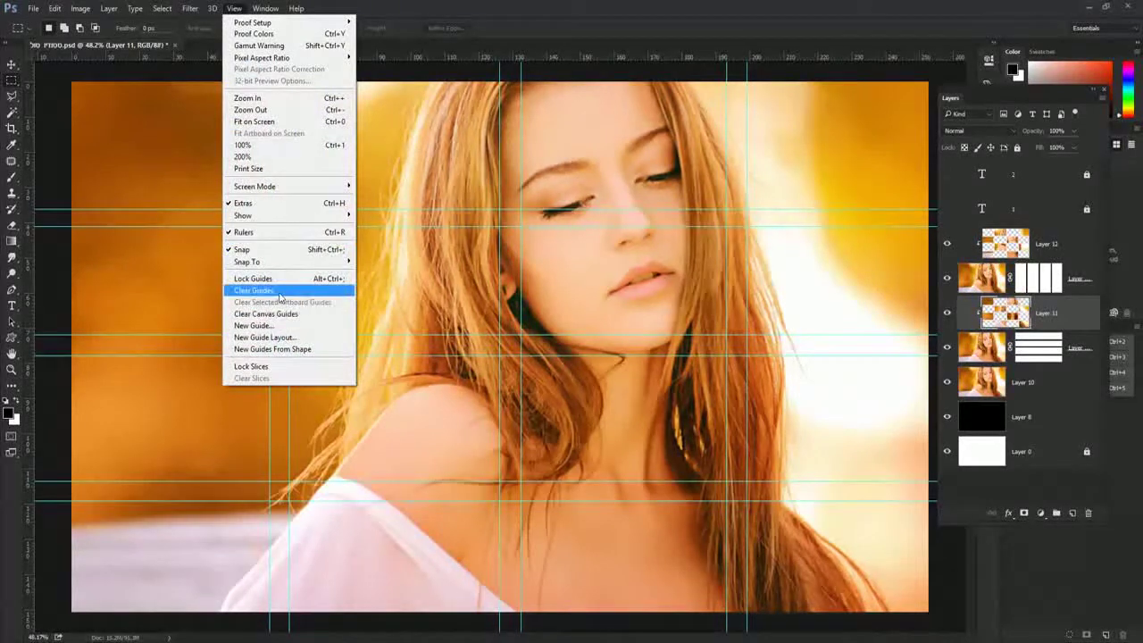
mouse_move(275, 220)
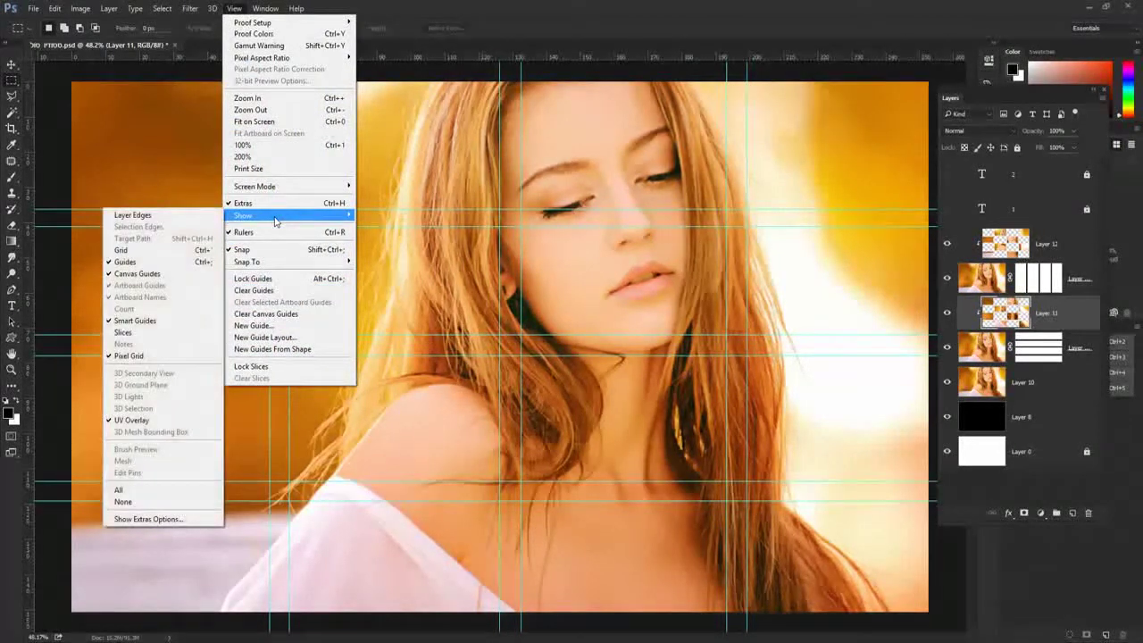
left_click(161, 261)
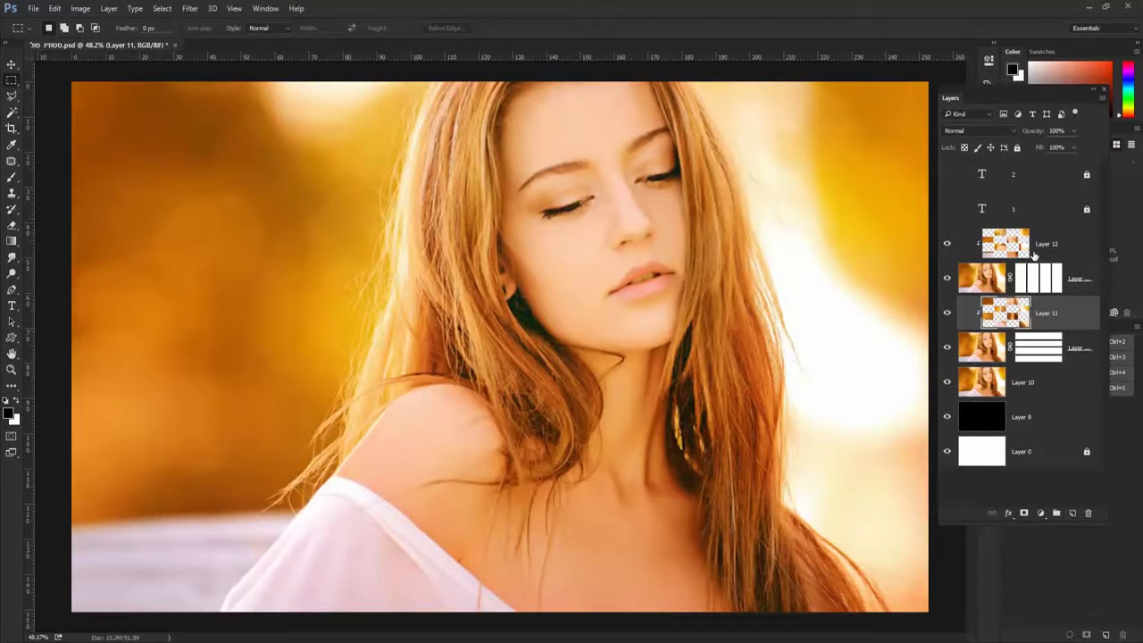
Apply a black Outer Glow to Layer 11 with Multiply blending, Softer technique and a size of 92 px
left_click(1010, 512)
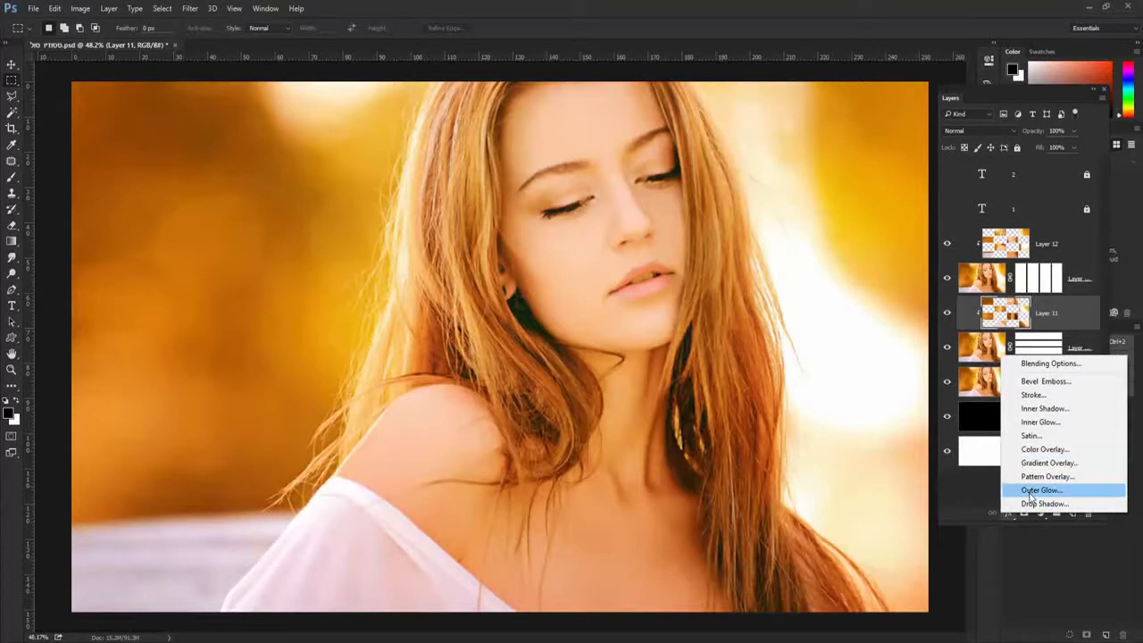
left_click(1036, 490)
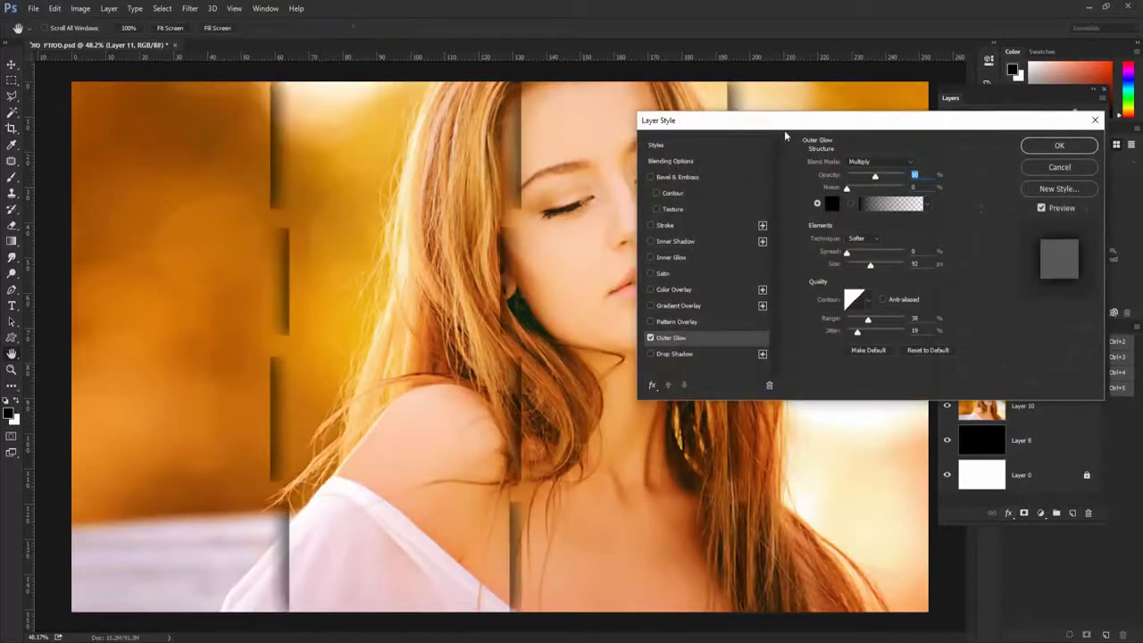
left_click_drag(758, 123, 207, 118)
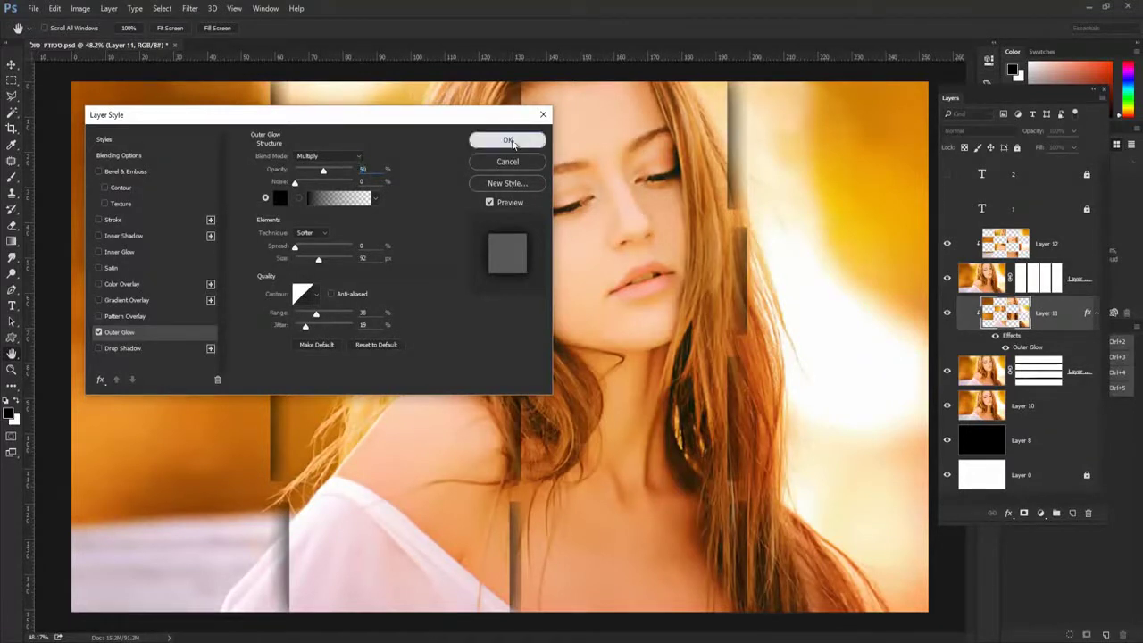
left_click(508, 141)
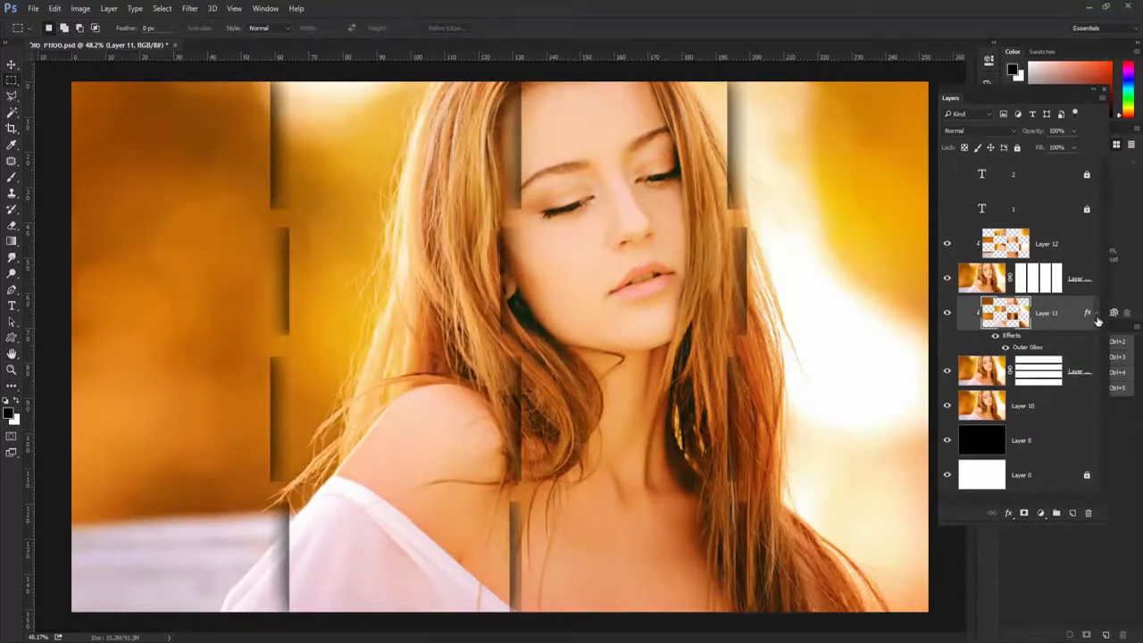
Copy Layer 11's Outer Glow effect to Layer 12 and hide Layer 10
left_click_drag(1087, 312, 1087, 242)
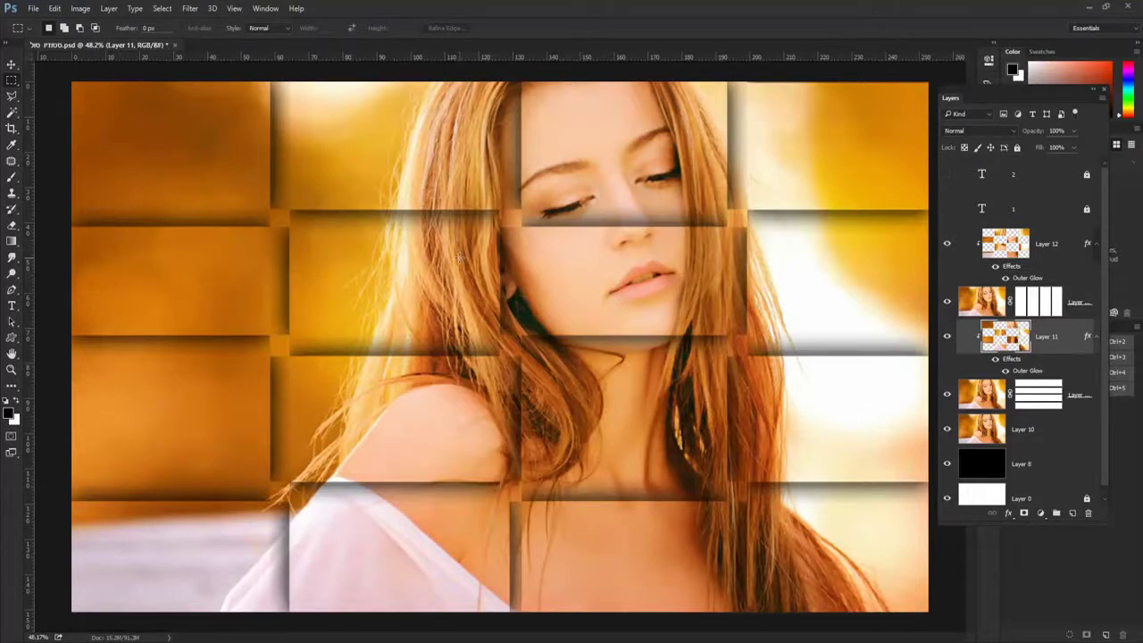
left_click(947, 432)
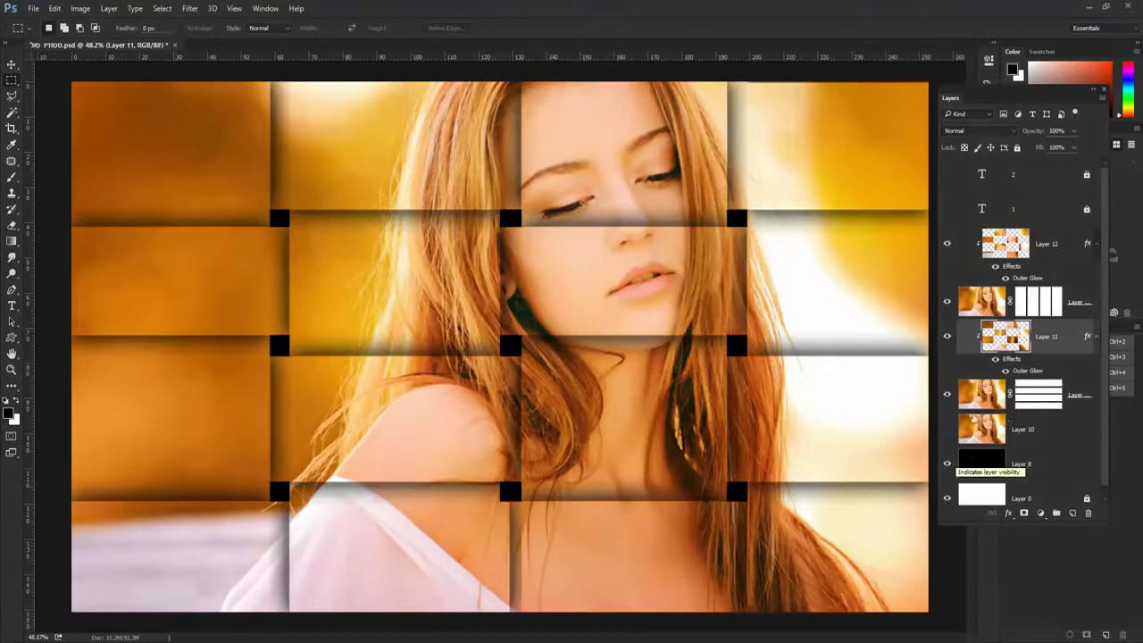
Add a black Drop Shadow at a 90° angle to Layer 12, reduce its spread settings, and copy the layer style to Layer 11
left_click(1085, 245)
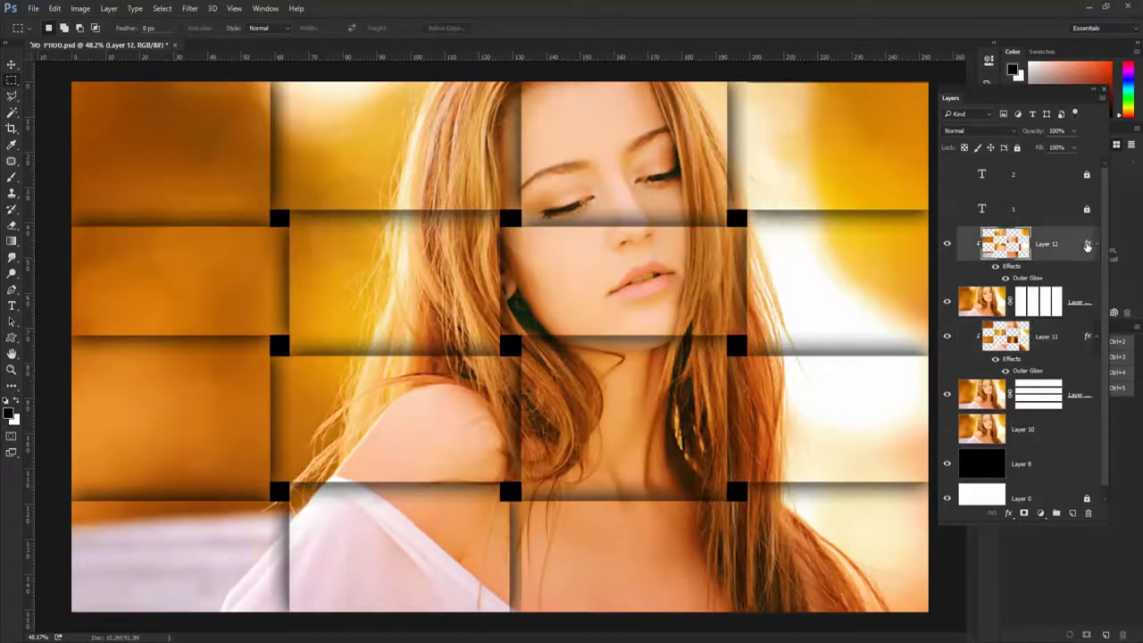
double_click(1087, 246)
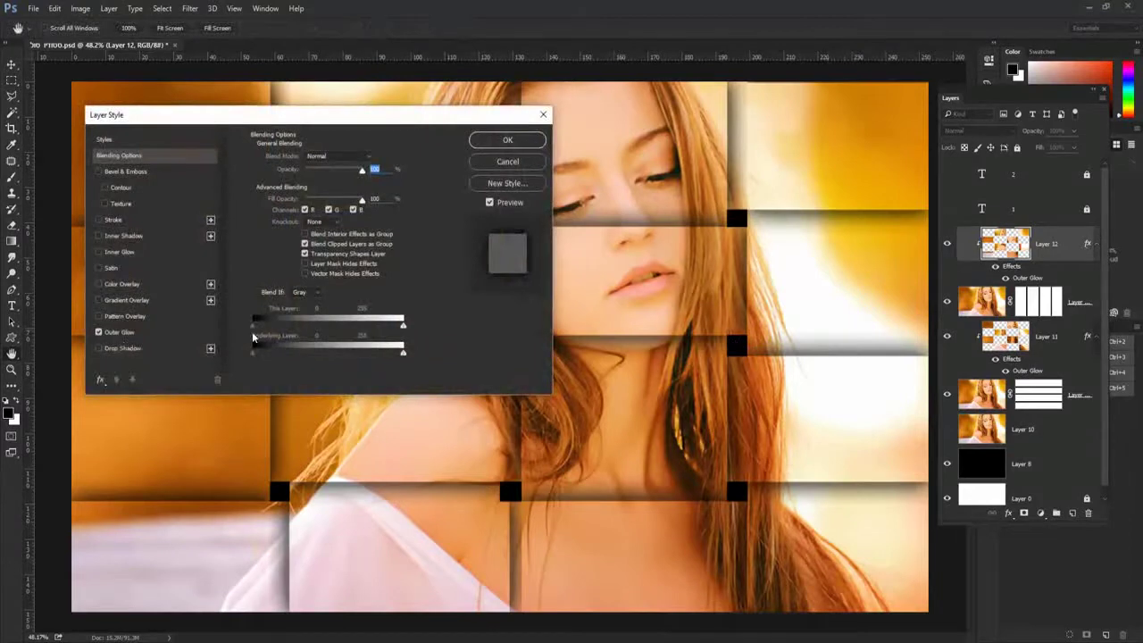
left_click(110, 348)
left_click_drag(363, 131, 856, 146)
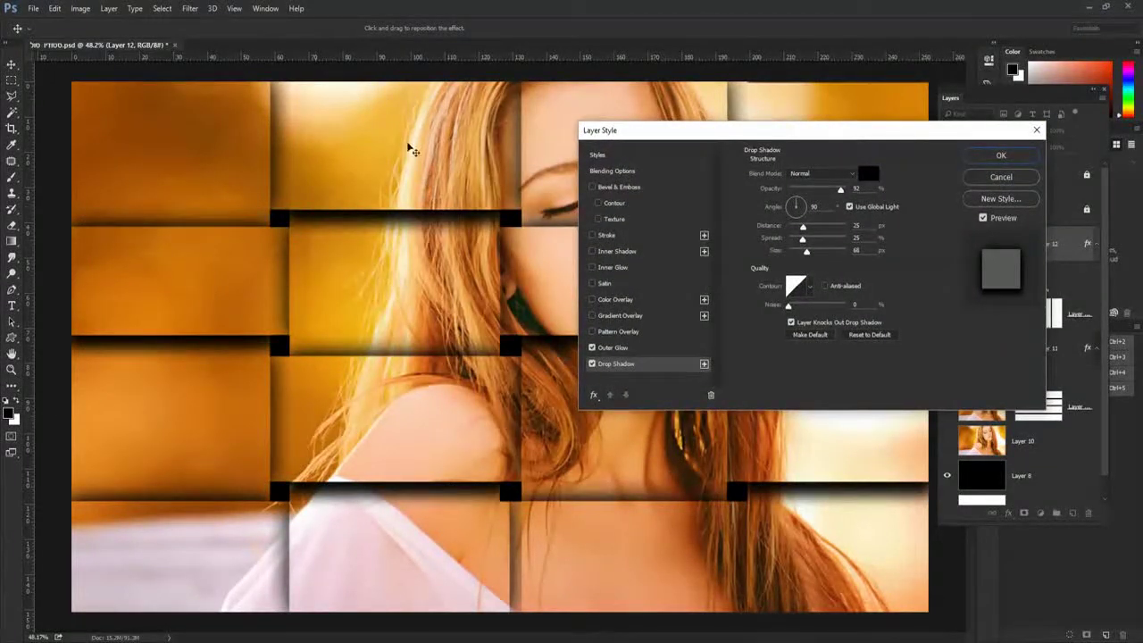
left_click_drag(805, 253, 793, 228)
left_click(1009, 157)
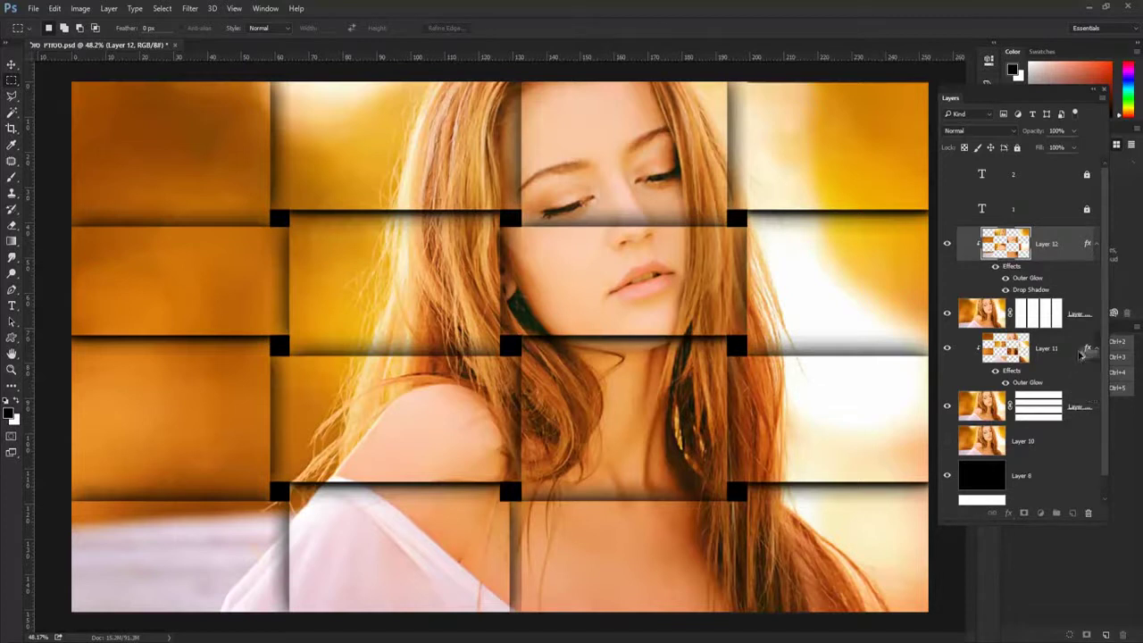
left_click_drag(1065, 436, 1065, 436)
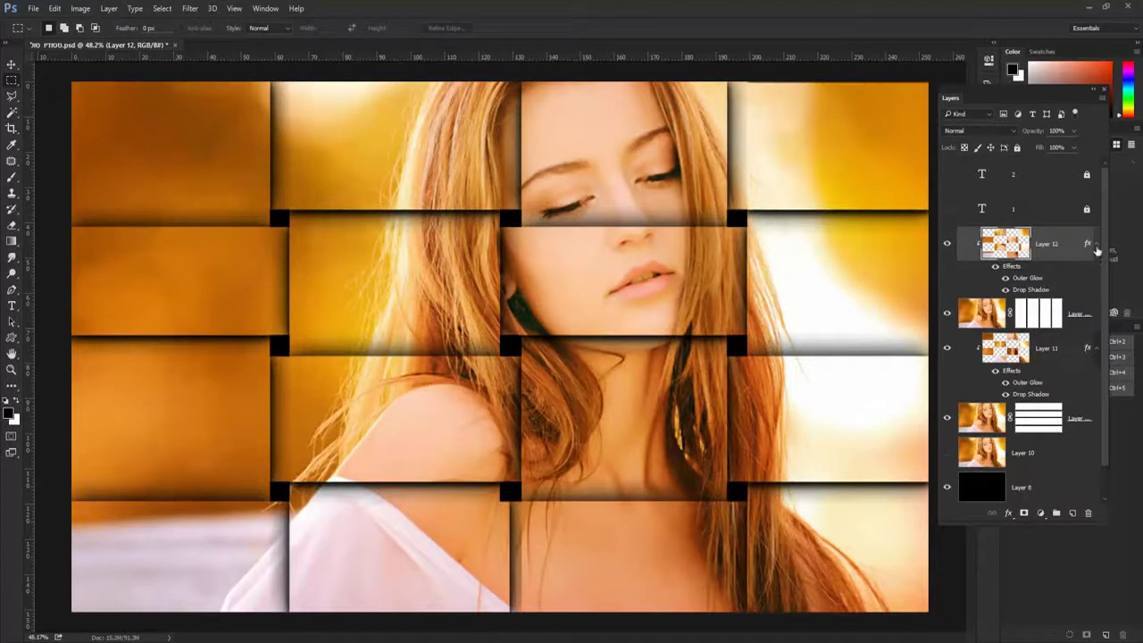
Hide Layer 12's Drop Shadow and compare the image with Layer 11's Drop Shadow off and on
left_click(1006, 290)
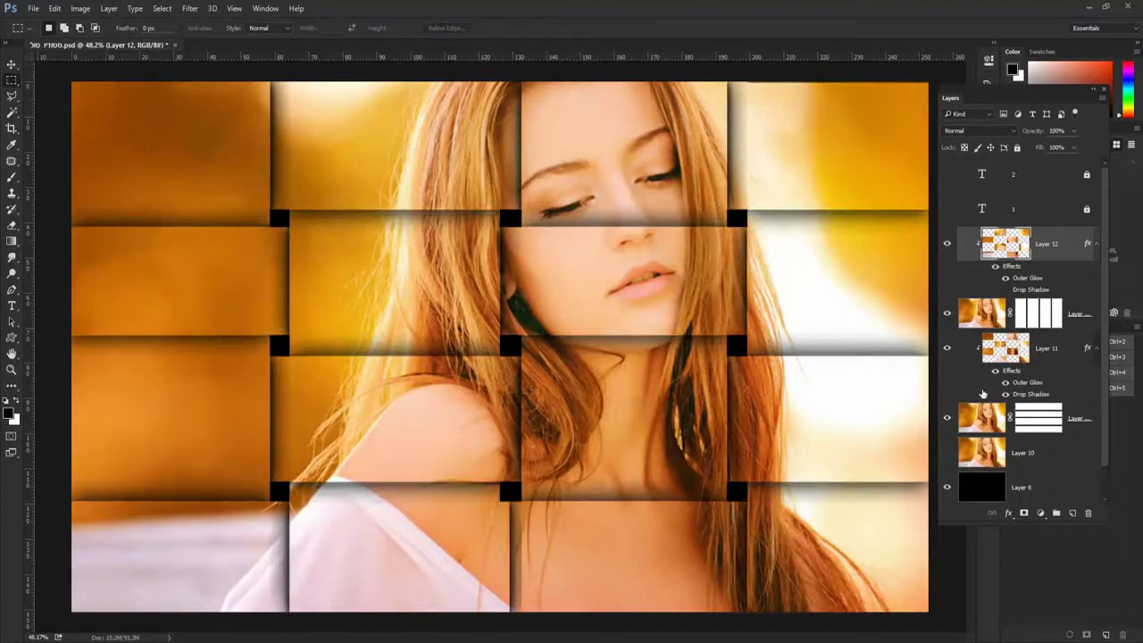
left_click(1005, 396)
left_click(1005, 394)
Copy the merged contents of the whole canvas and paste them into a new layer above Layer 12
left_click_drag(66, 76, 974, 616)
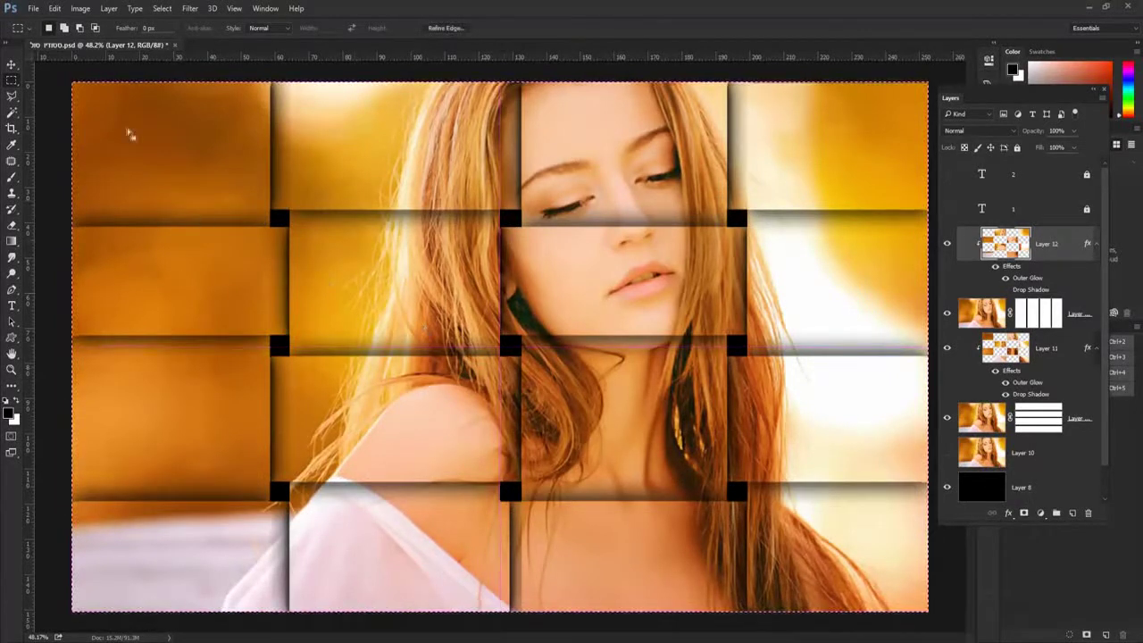
left_click(55, 9)
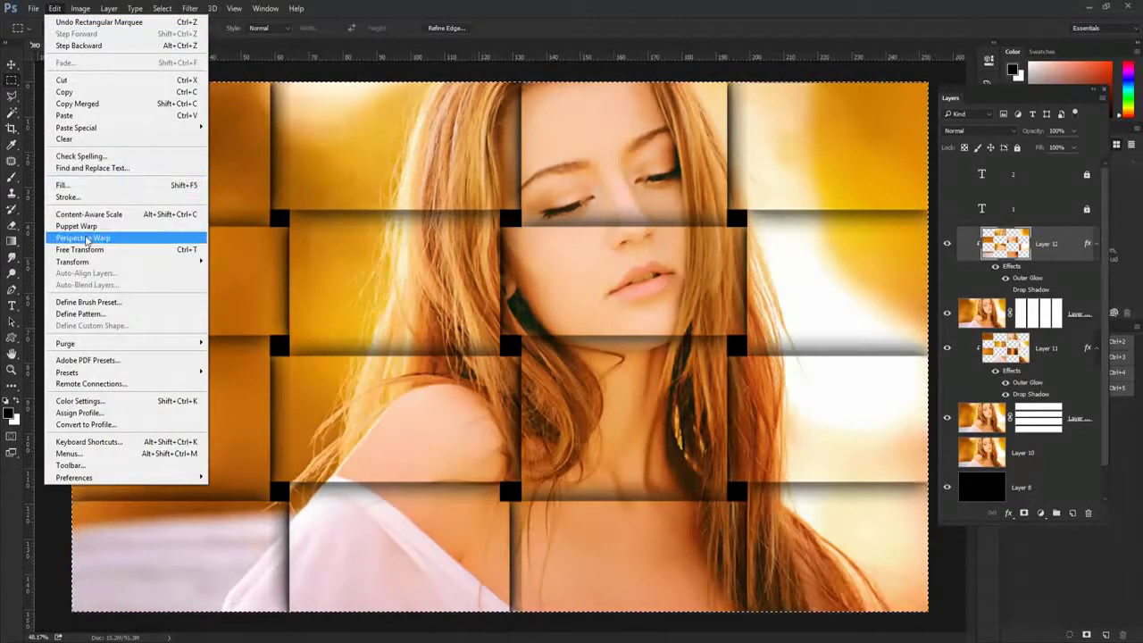
left_click(77, 104)
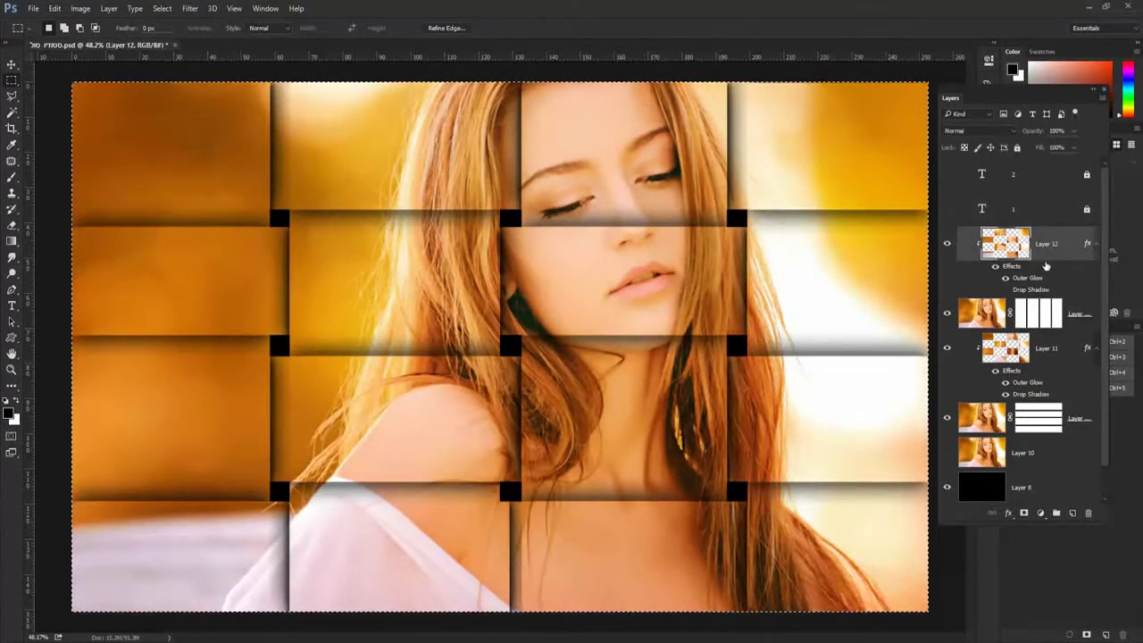
left_click(1071, 514)
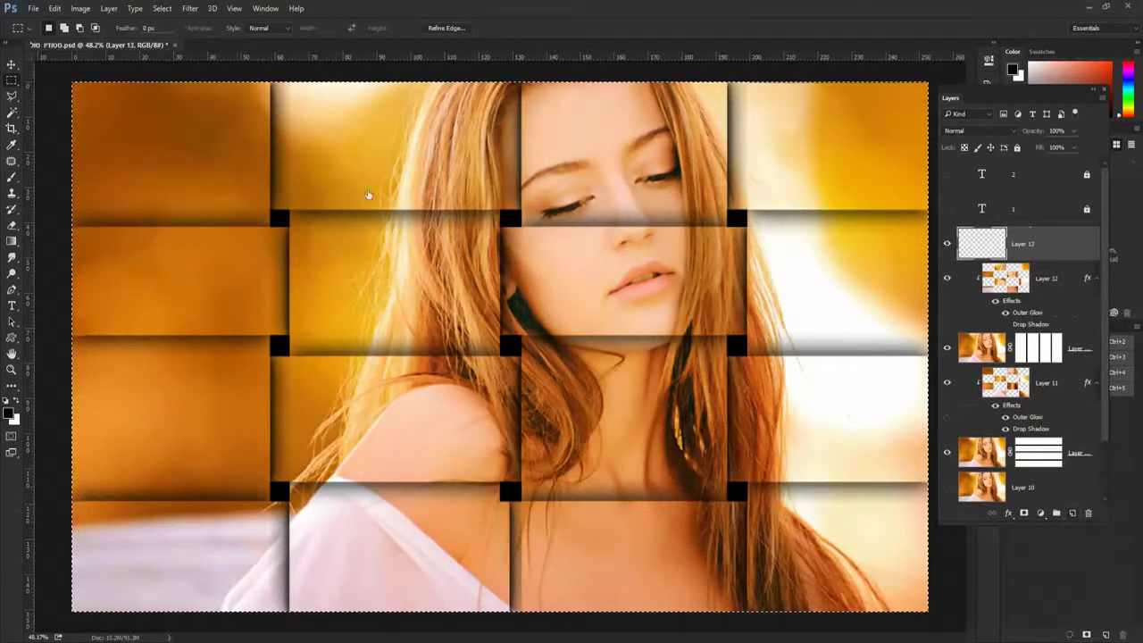
left_click(162, 8)
left_click(173, 33)
left_click(54, 8)
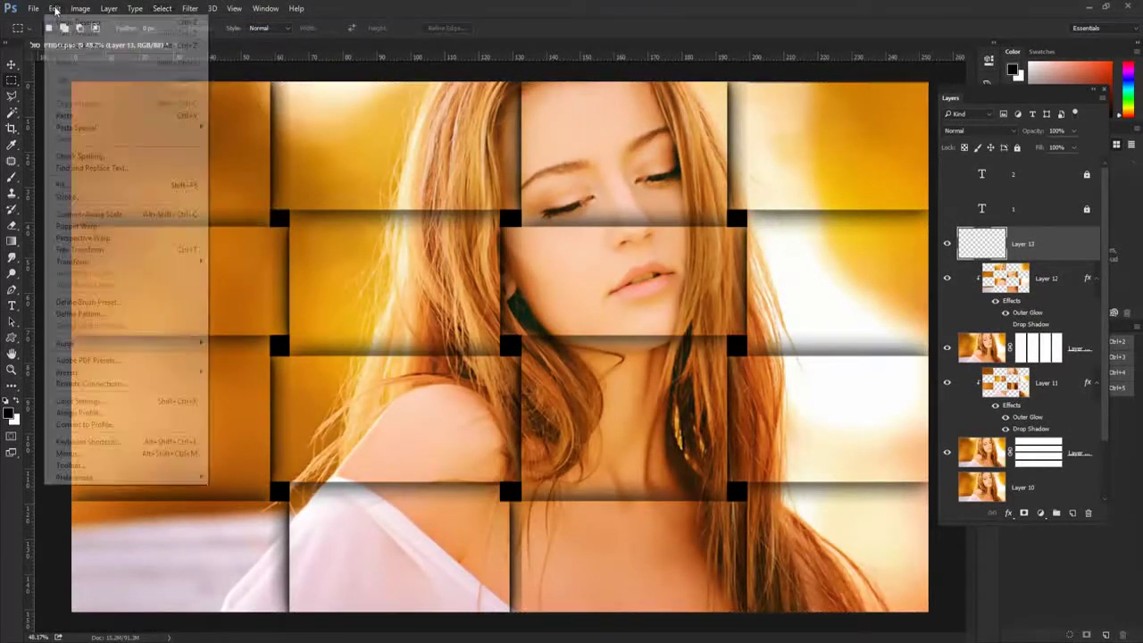
left_click(57, 116)
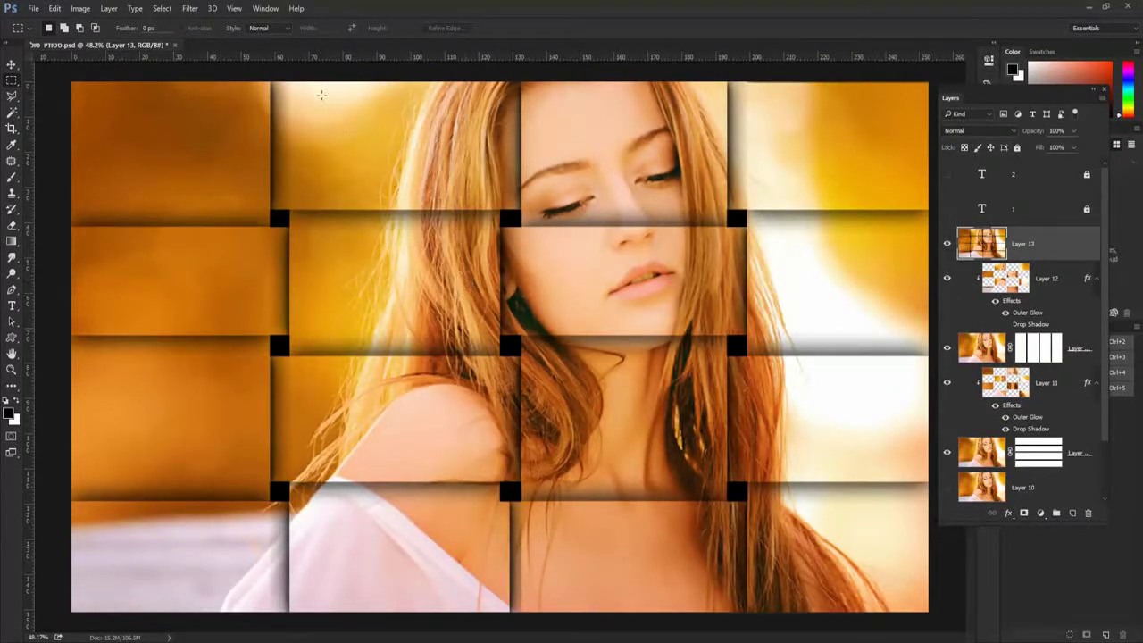
Open the Texturizer filter for the merged layer, fit the whole image in the preview and try the Burlap texture
left_click(189, 8)
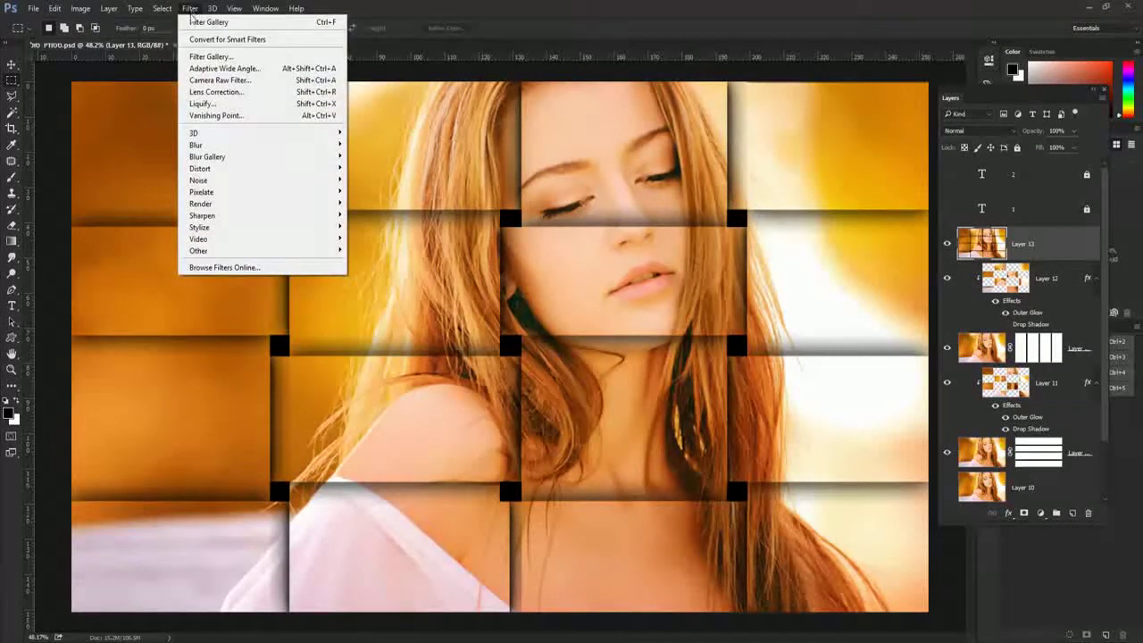
left_click(201, 58)
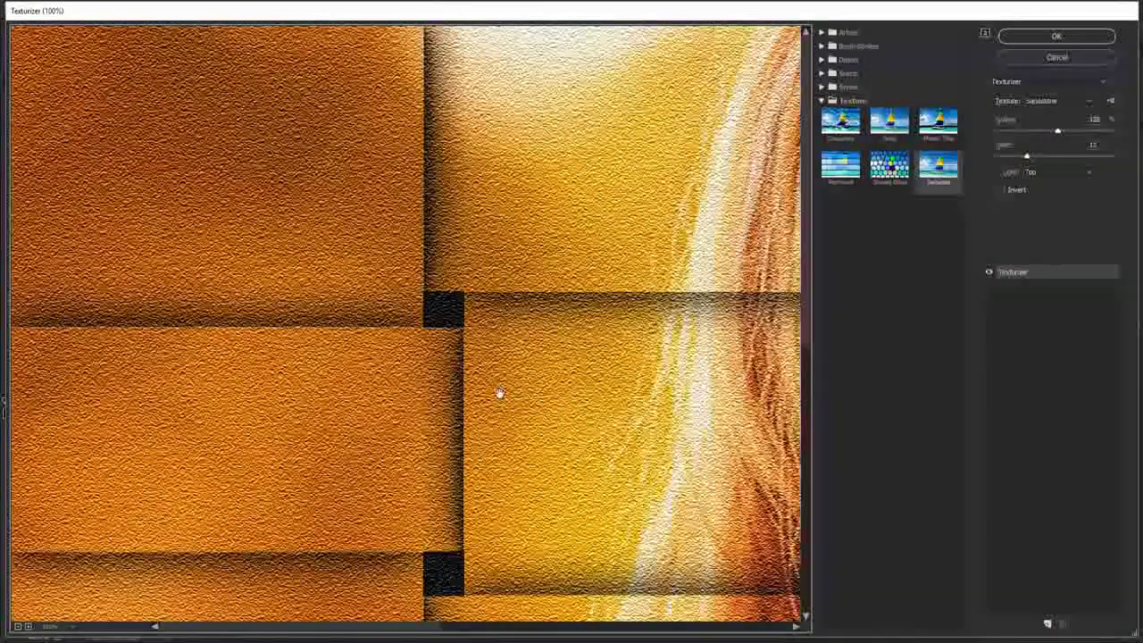
key("ctrl+0")
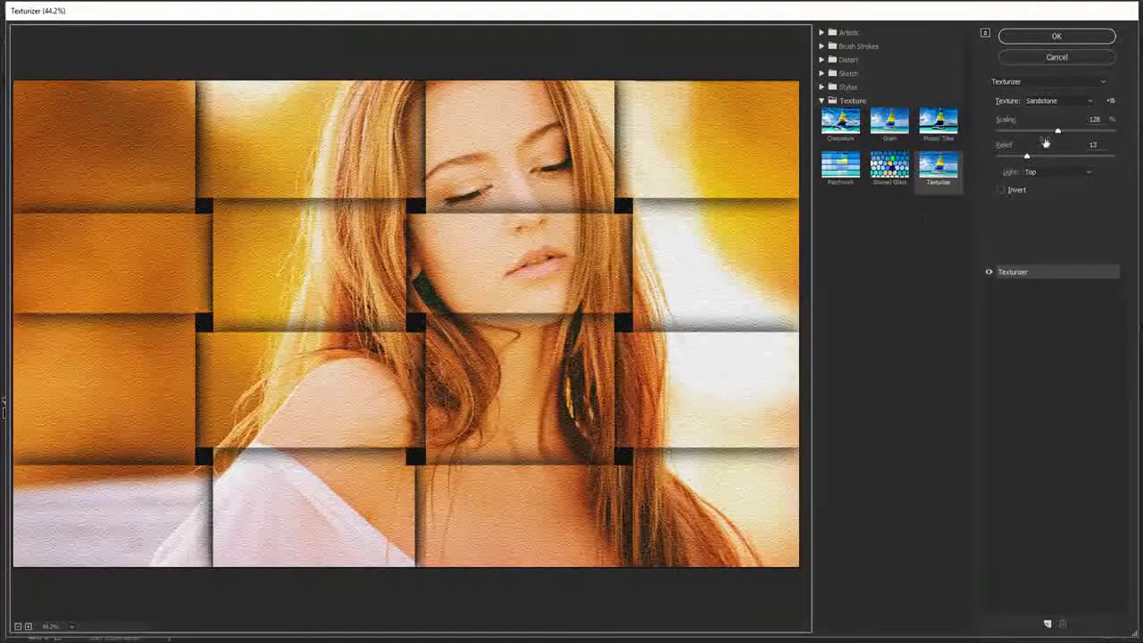
left_click(1041, 100)
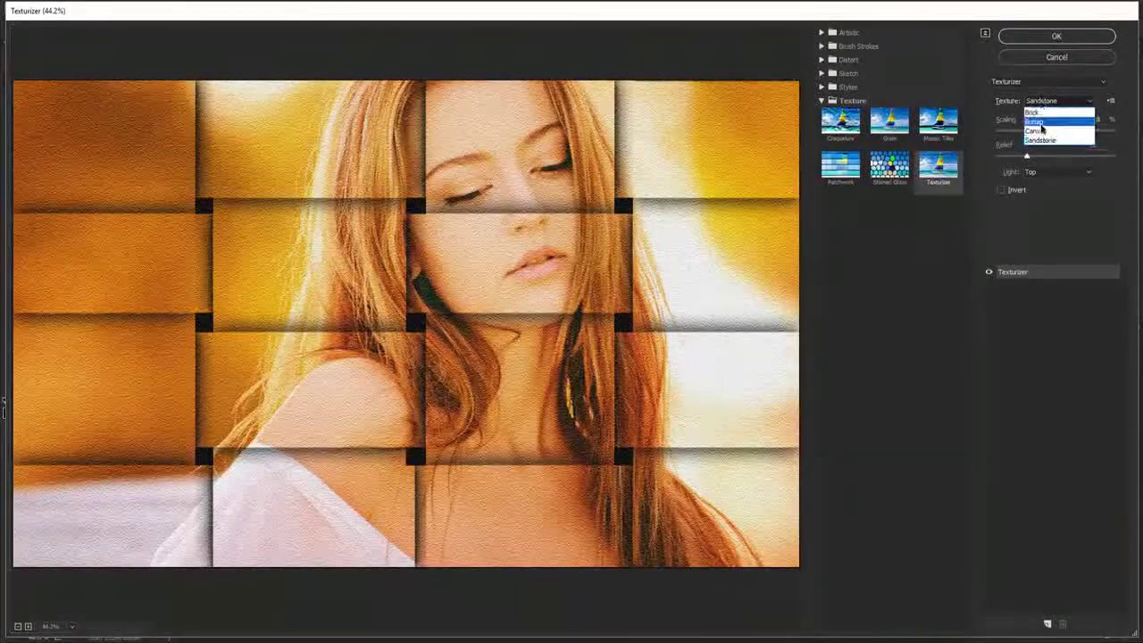
left_click(1042, 123)
left_click(1042, 100)
left_click(1036, 130)
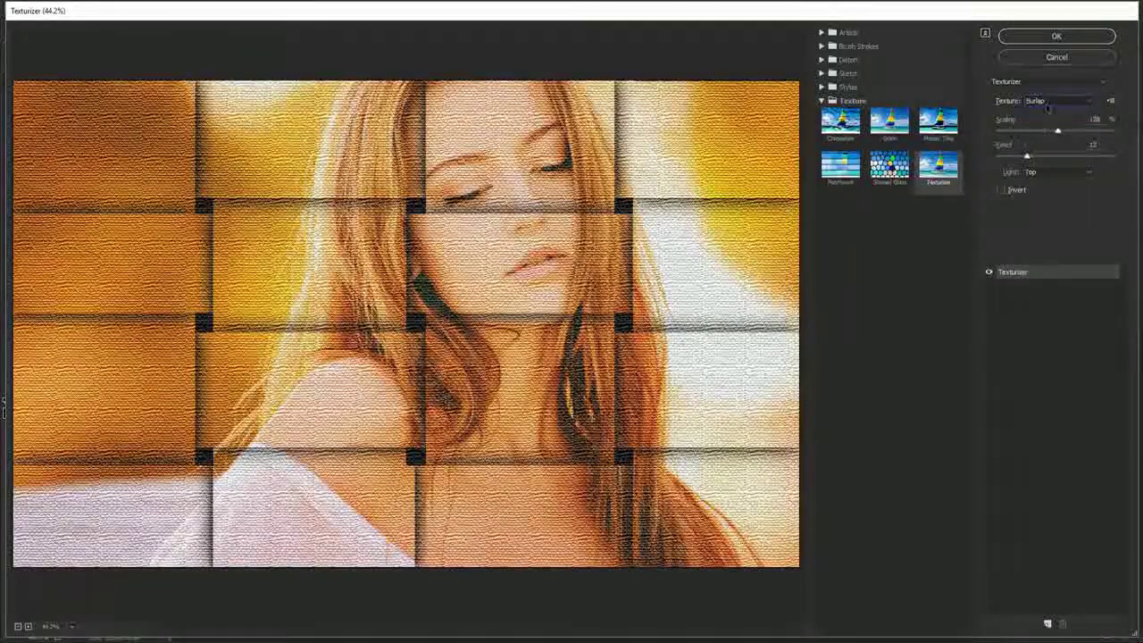
Apply the Canvas texture to the merged layer with 70% scaling and a reduced relief
left_click(1041, 100)
left_click(1038, 131)
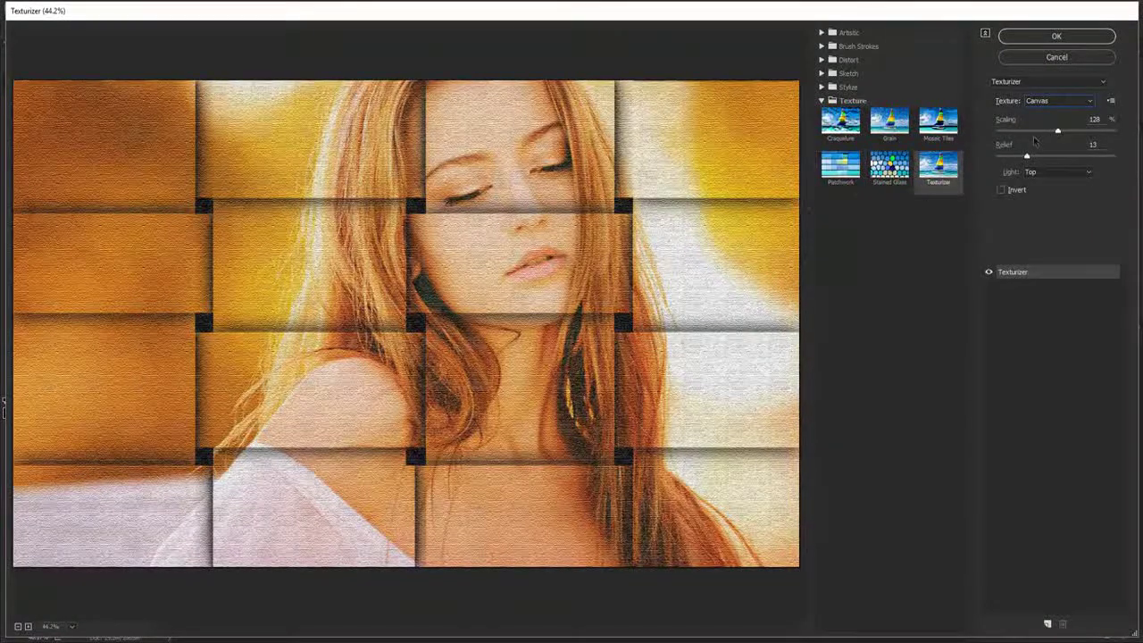
left_click_drag(1060, 132, 1013, 132)
mouse_move(1026, 156)
left_mouse_down()
mouse_move(1076, 157)
mouse_move(1020, 159)
left_mouse_up()
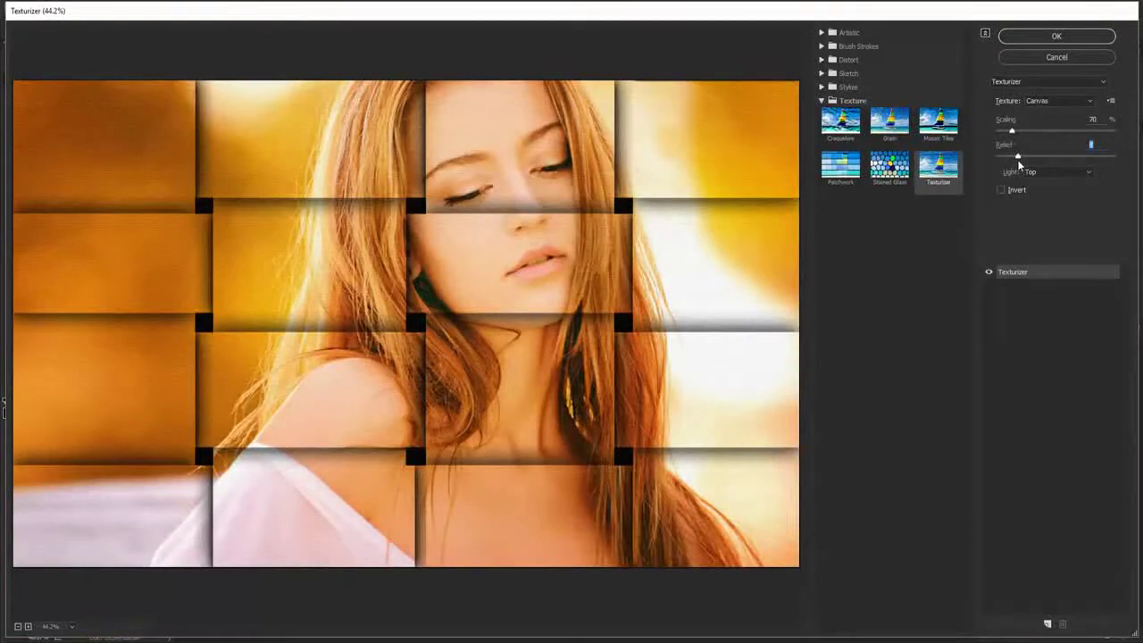
left_click(1065, 38)
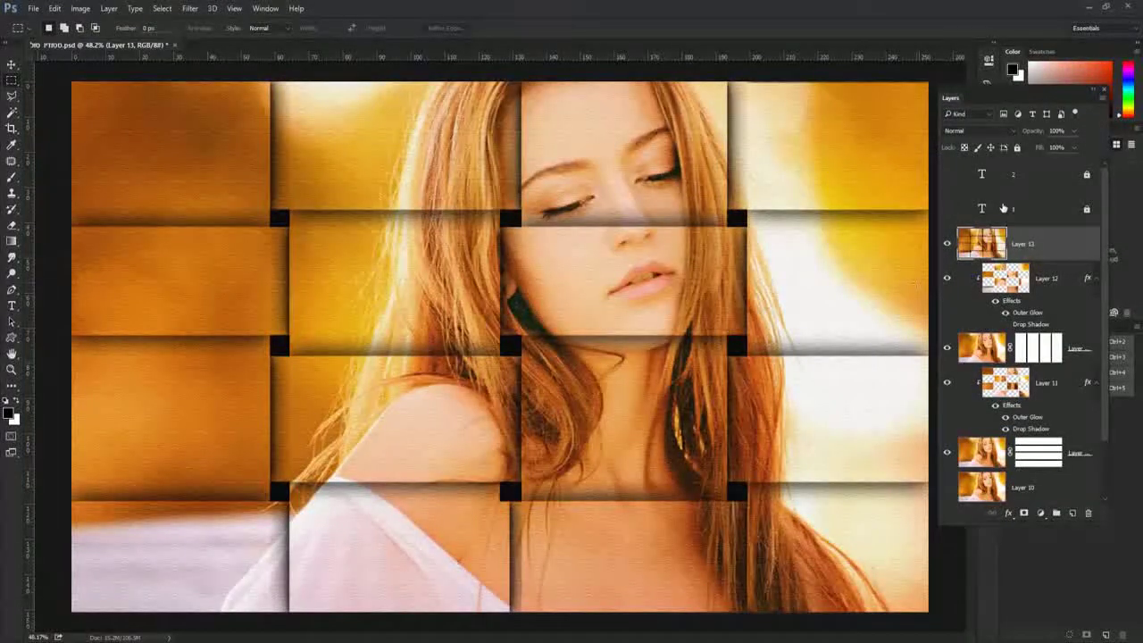
Preview the textured portrait without the interface panels, both with text layer 2 shown and with it hidden
left_click(946, 175)
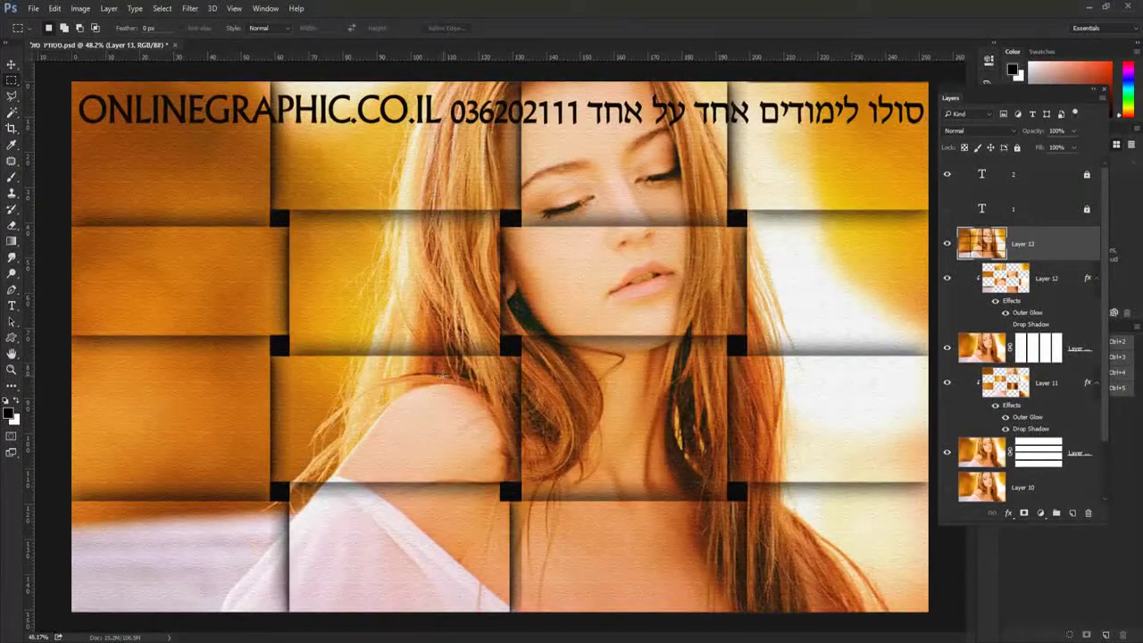
key("Tab")
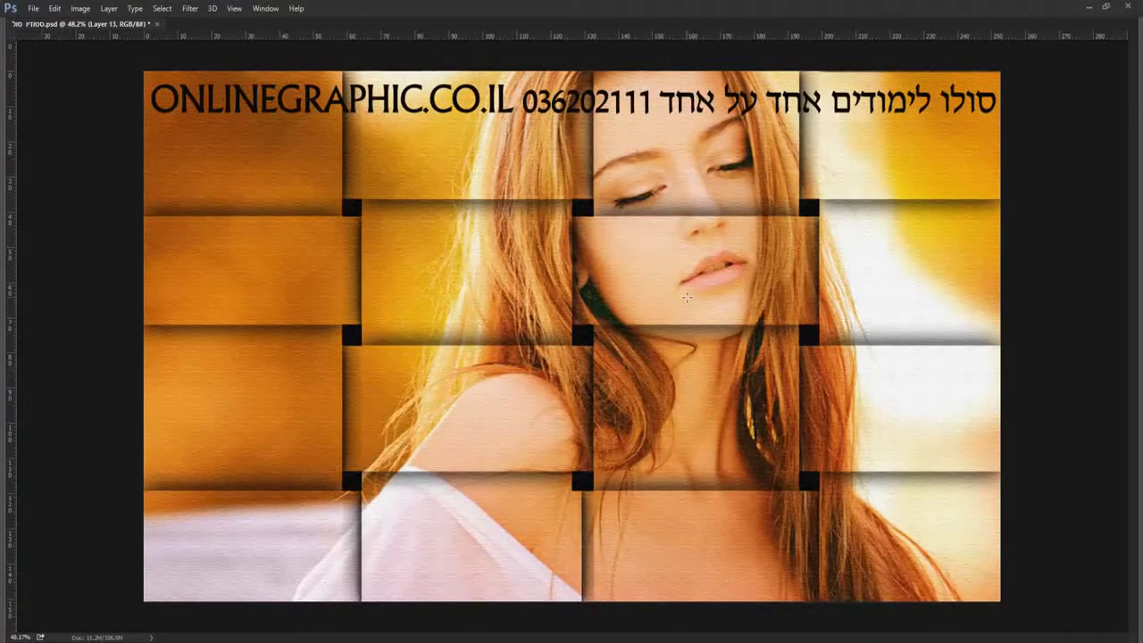
key("Tab")
left_click(947, 174)
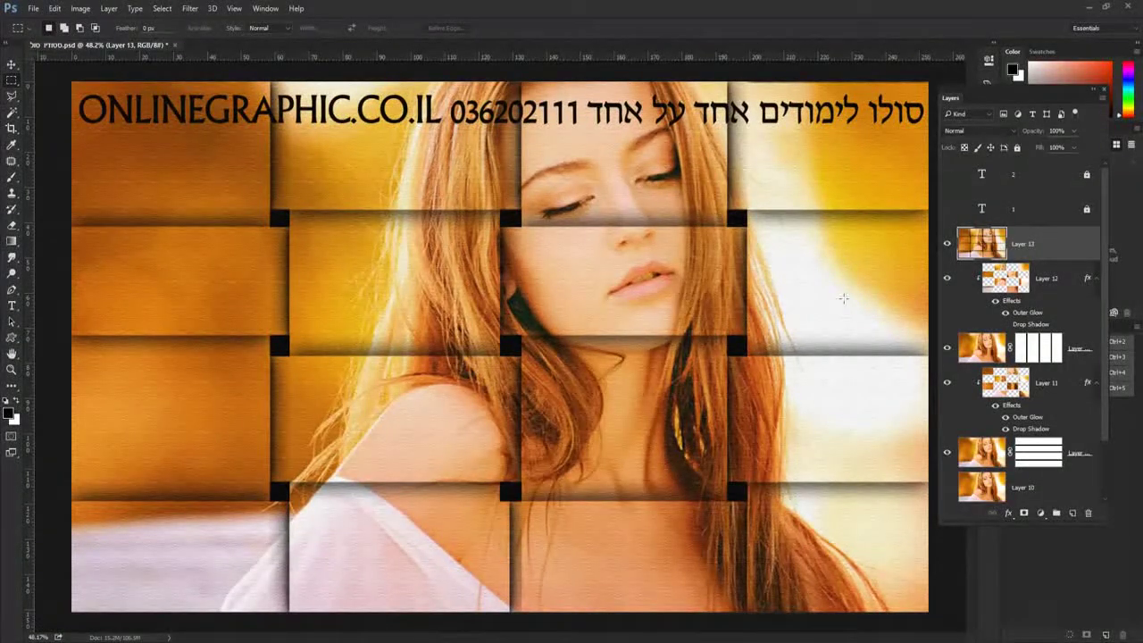
key("Tab")
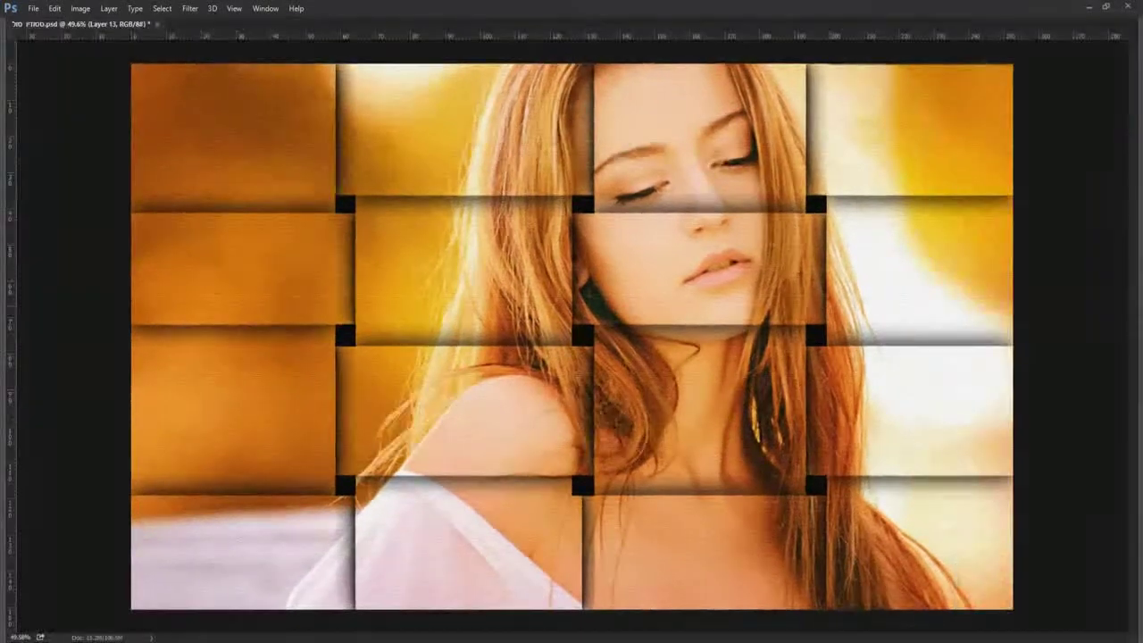
key("ctrl+0")
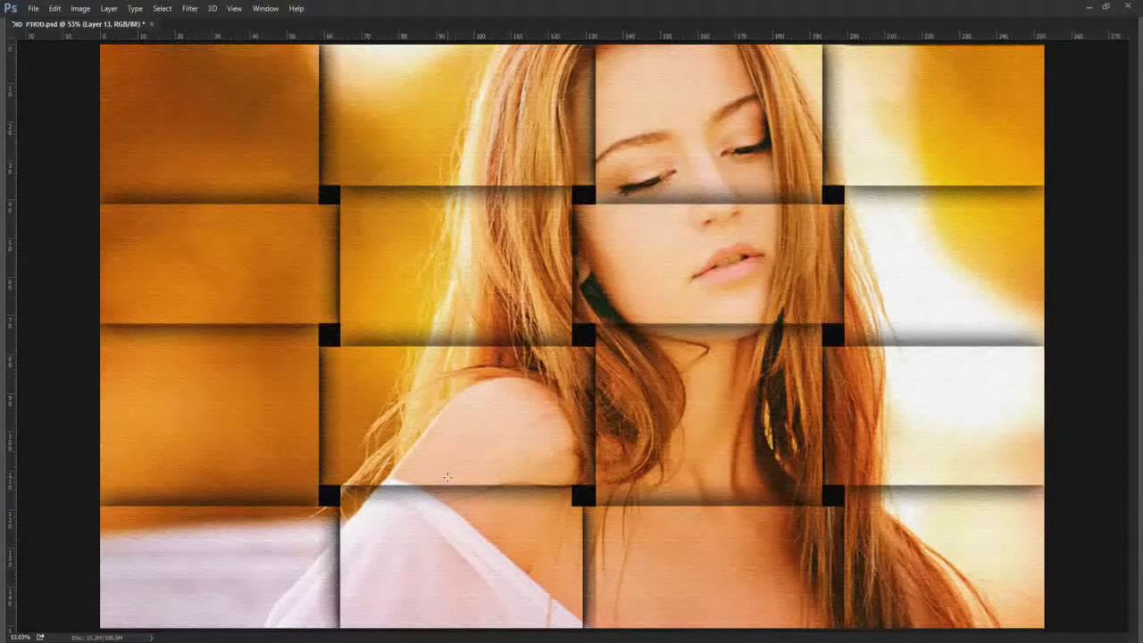
key("Tab")
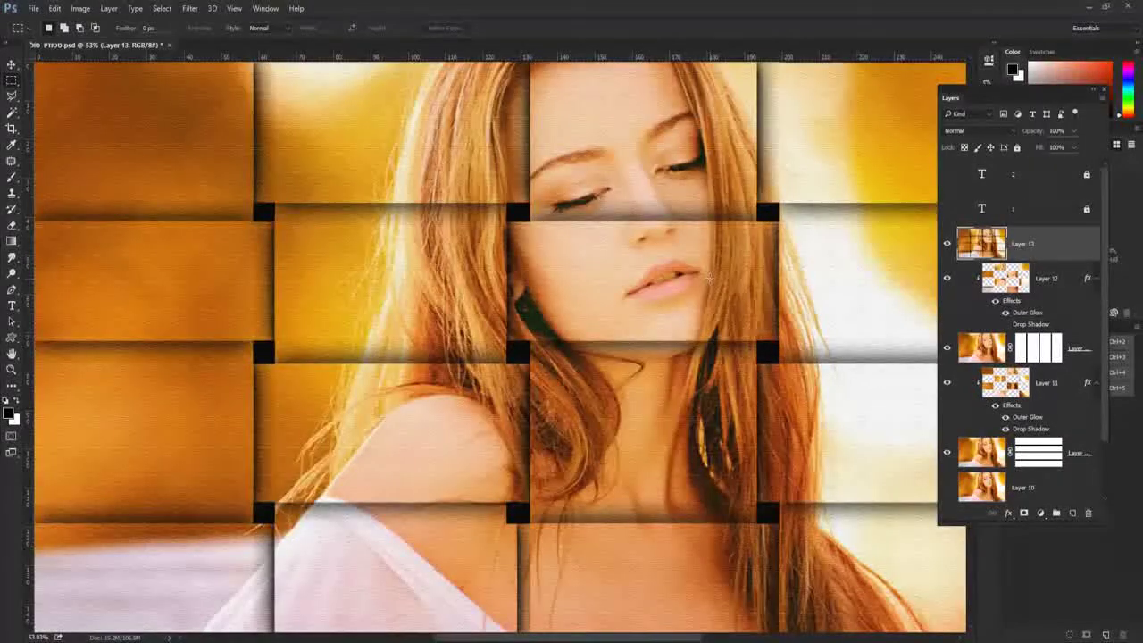
Show text layer 2 and move the floating Layers panel down, keeping the whole image in view
left_click(946, 174)
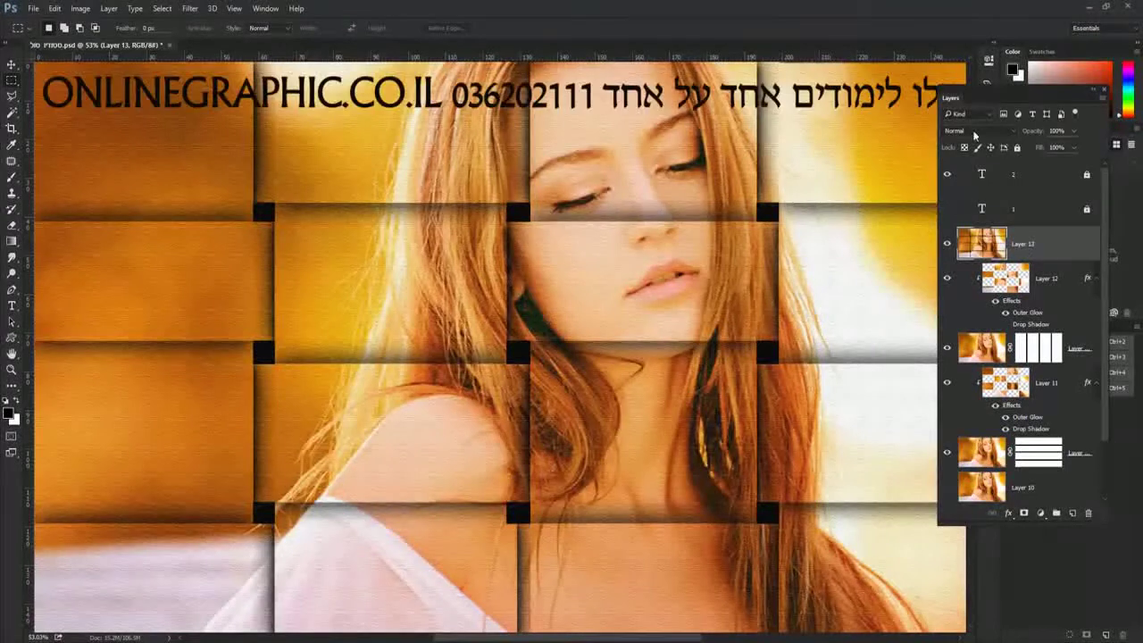
left_click_drag(991, 102, 959, 242)
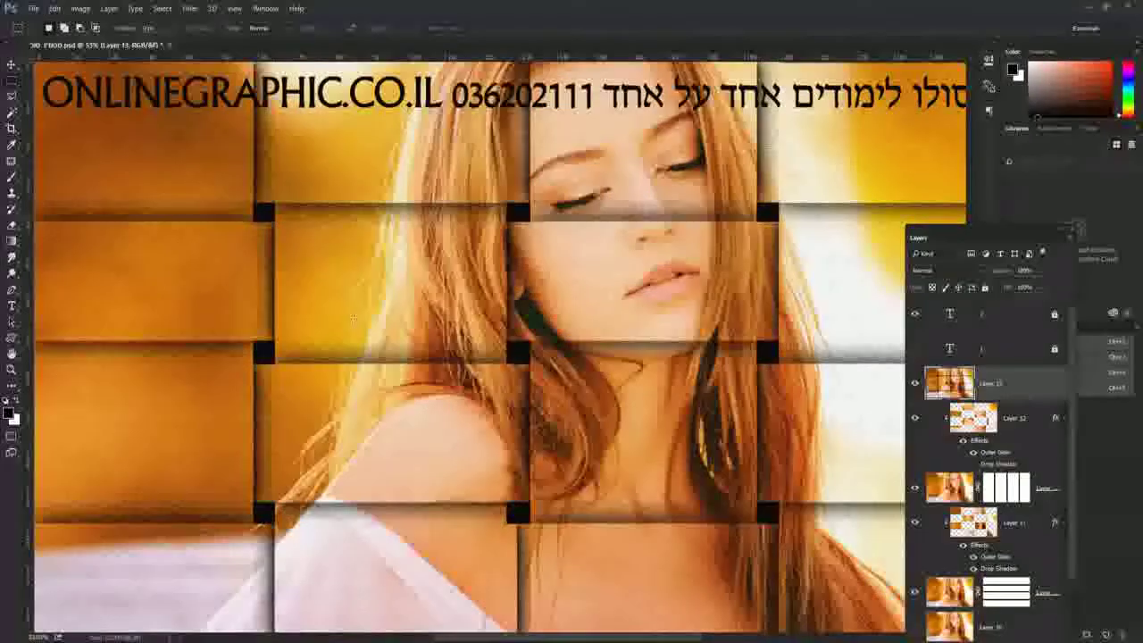
scroll(353, 319, "down", 1)
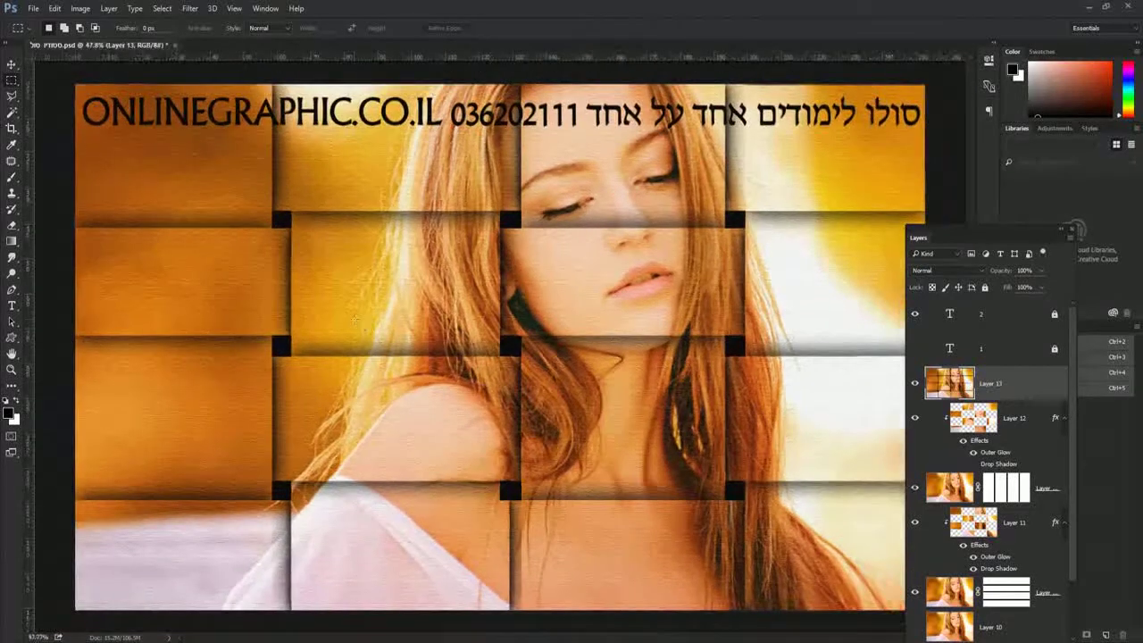